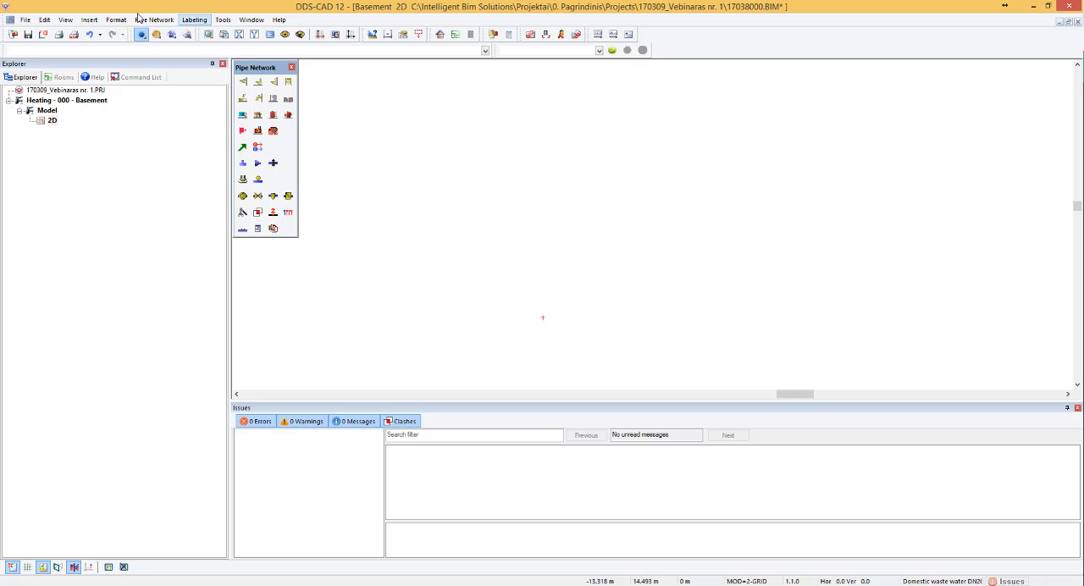
# - Insert the external drawing Arch.dwg into the basement model with the default placement settings and close the import log
pyautogui.click(89, 19)
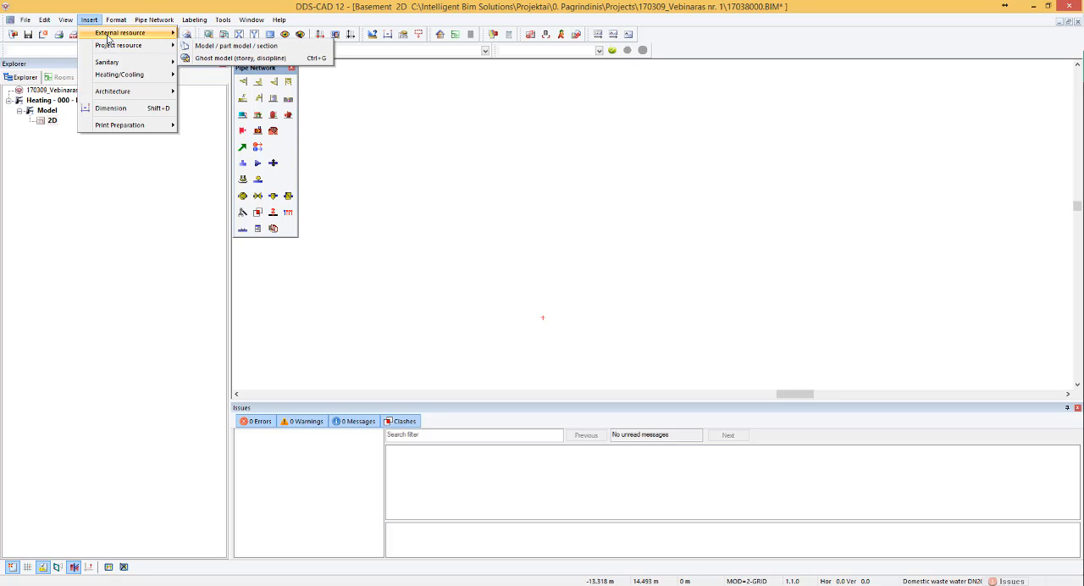
pyautogui.click(214, 75)
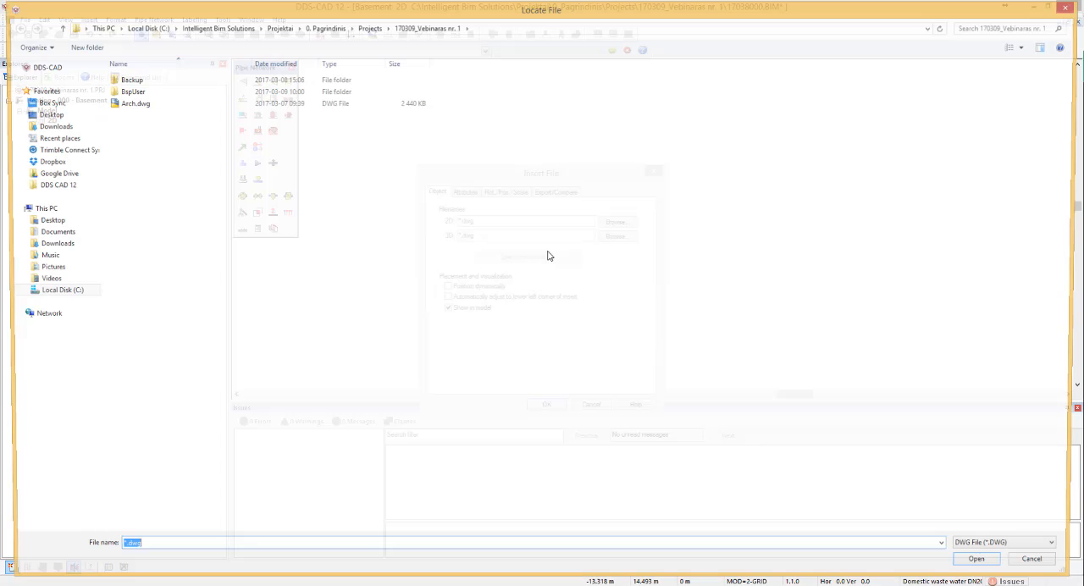
pyautogui.click(165, 103)
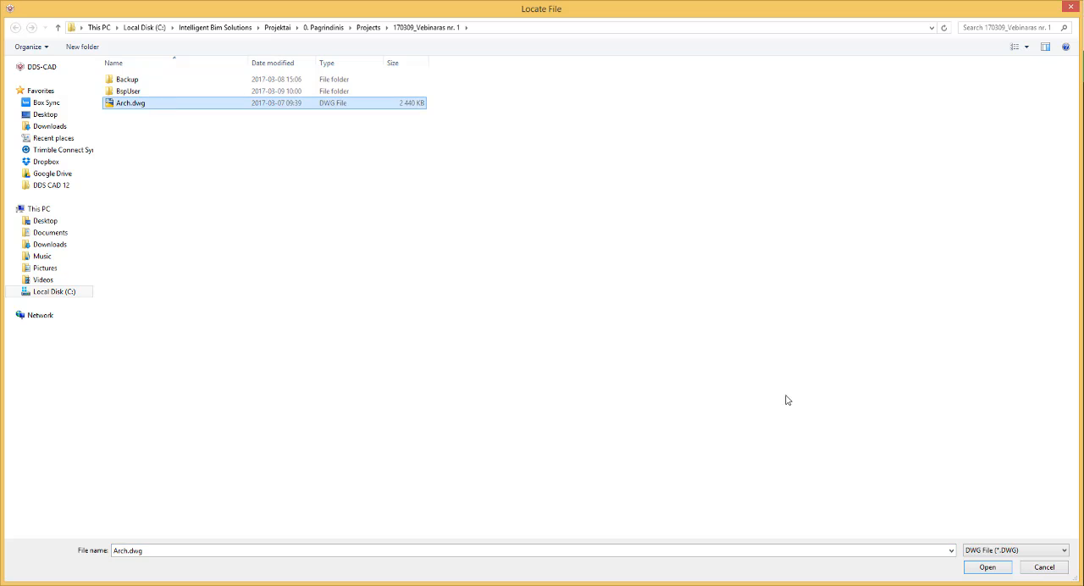
pyautogui.click(987, 566)
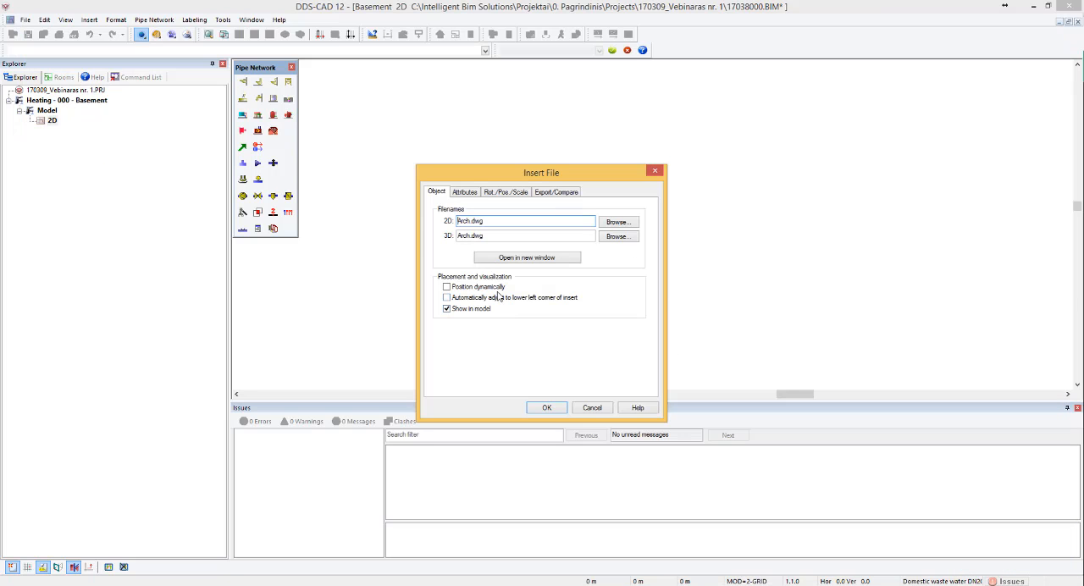
pyautogui.click(546, 407)
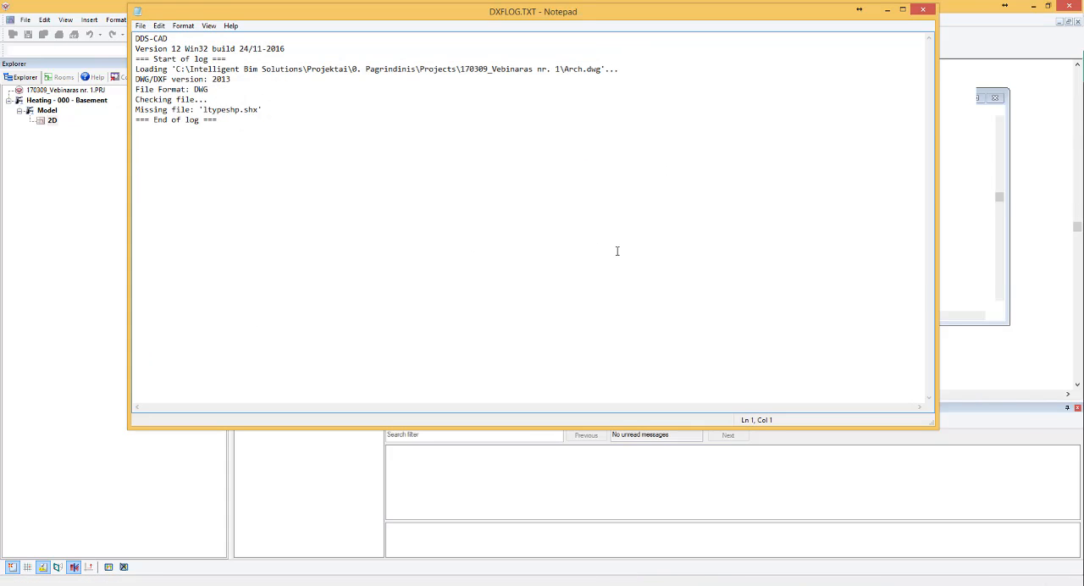
pyautogui.click(925, 12)
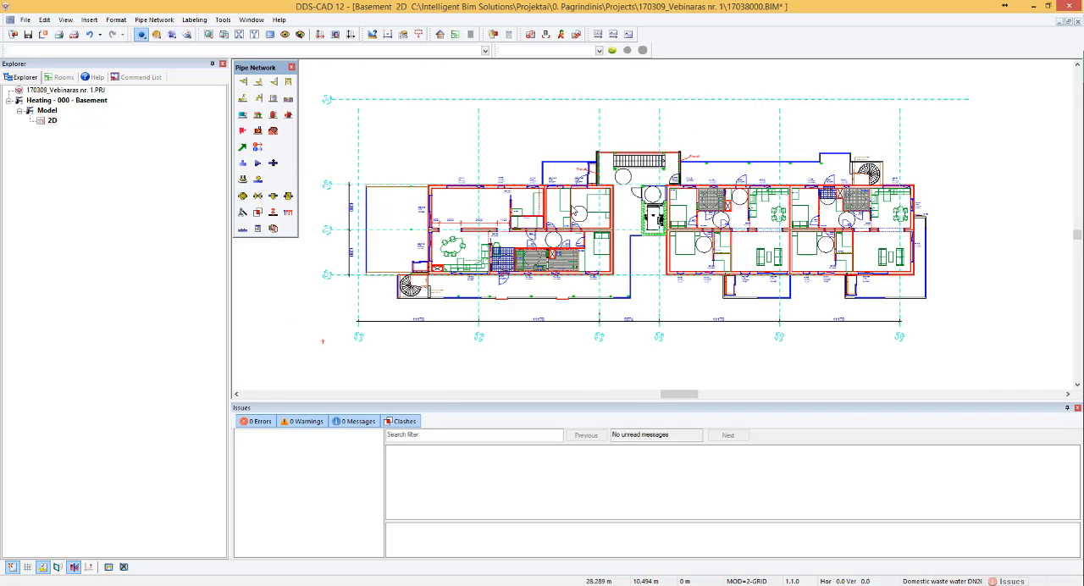
# - Examine the inserted floor plan in the 3D view from an oblique angle, and return to the 2D view
pyautogui.scroll(2, 455, 179)
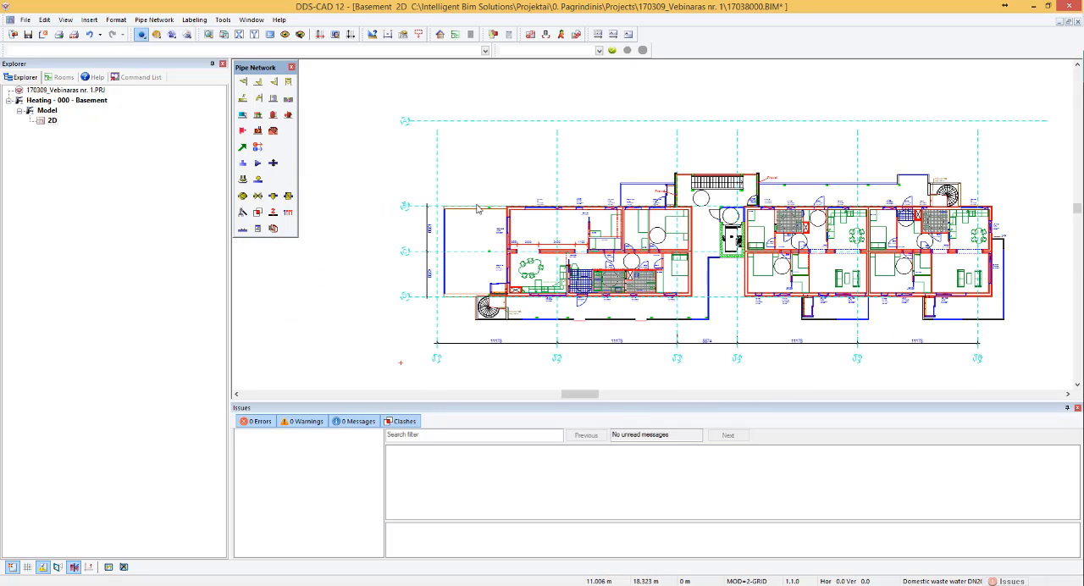
pyautogui.scroll(-2, 570, 218)
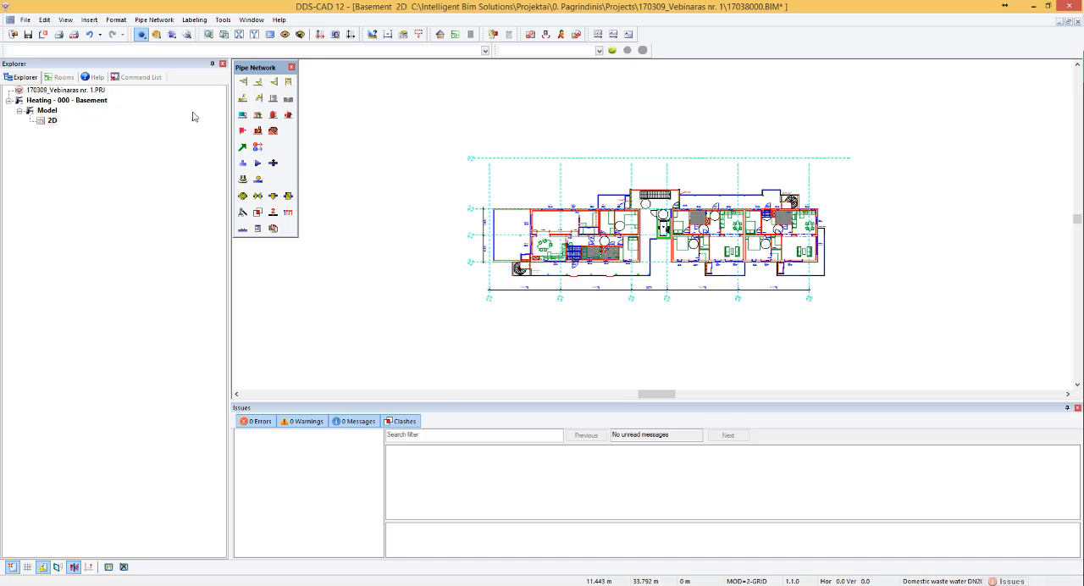
pyautogui.click(189, 36)
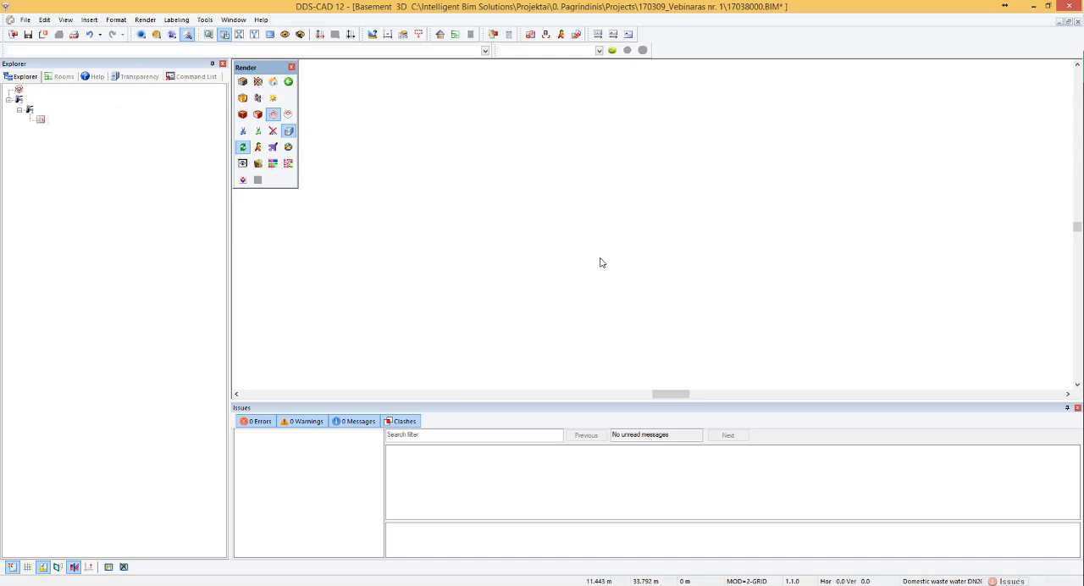
pyautogui.moveTo(668, 255)
pyautogui.mouseDown(button='middle')
pyautogui.moveTo(723, 303)
pyautogui.moveTo(752, 245)
pyautogui.mouseUp(button='middle')
pyautogui.moveTo(702, 221); pyautogui.dragTo(735, 233, button='middle')
pyautogui.moveTo(606, 193); pyautogui.dragTo(468, 199, button='middle')
pyautogui.moveTo(566, 237); pyautogui.dragTo(447, 235, button='middle')
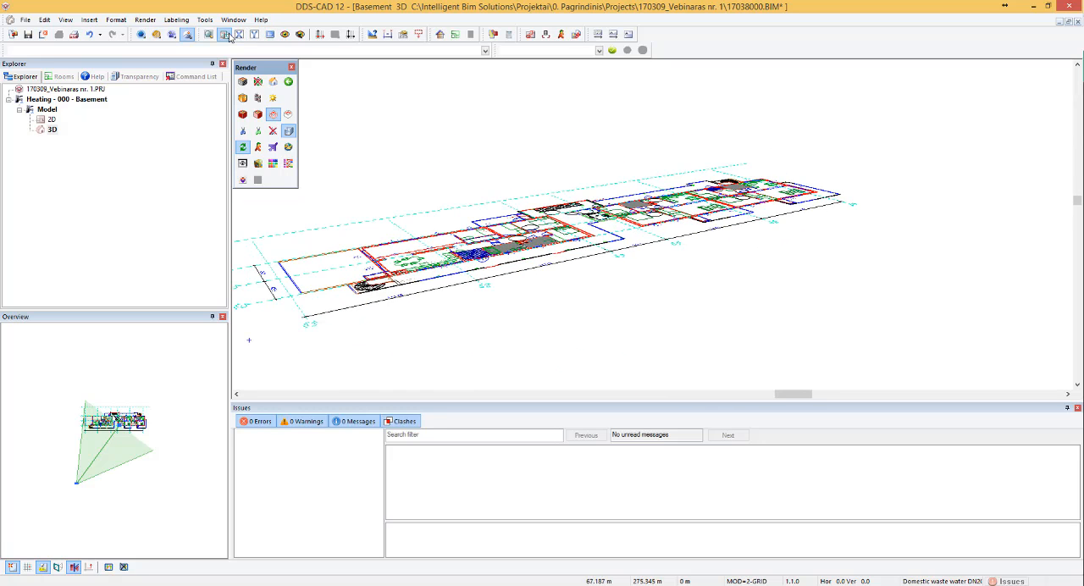
pyautogui.click(228, 33)
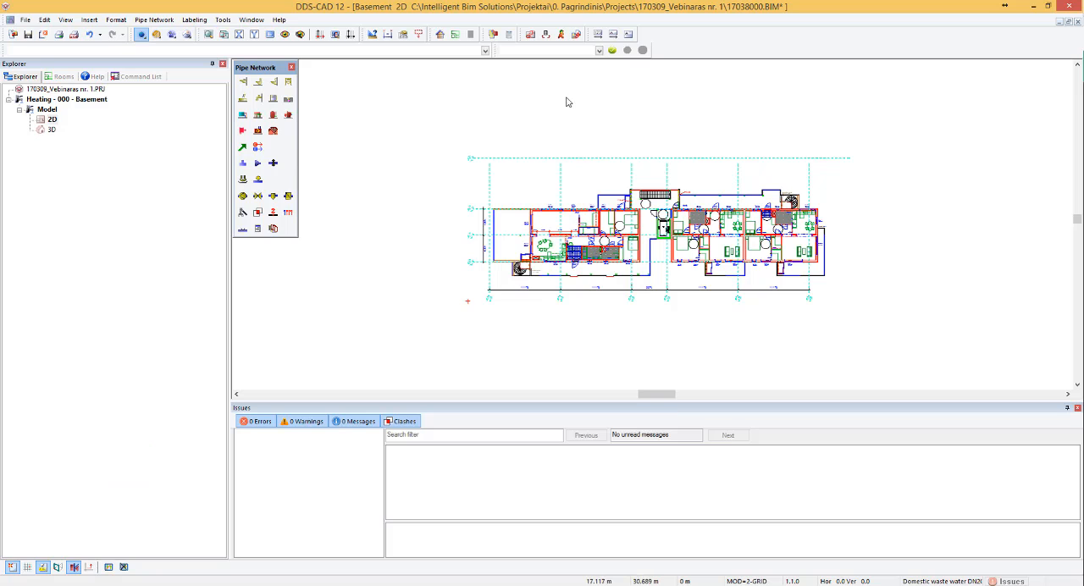
# - Measure the distance between grid lines B1 and C1 along the dimension line and check its scale values
pyautogui.scroll(5, 505, 225)
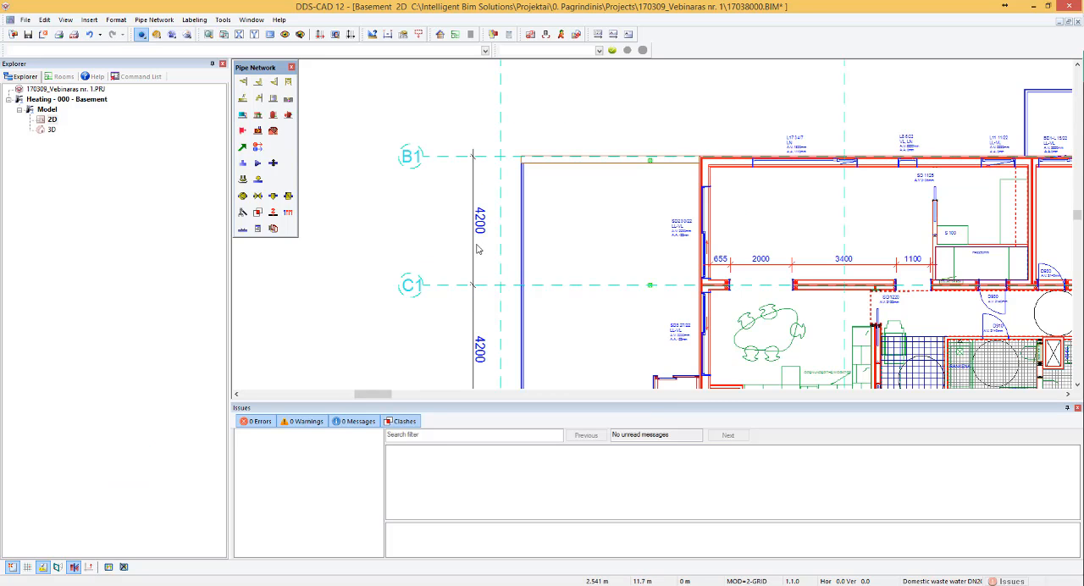
pyautogui.scroll(2, 511, 260)
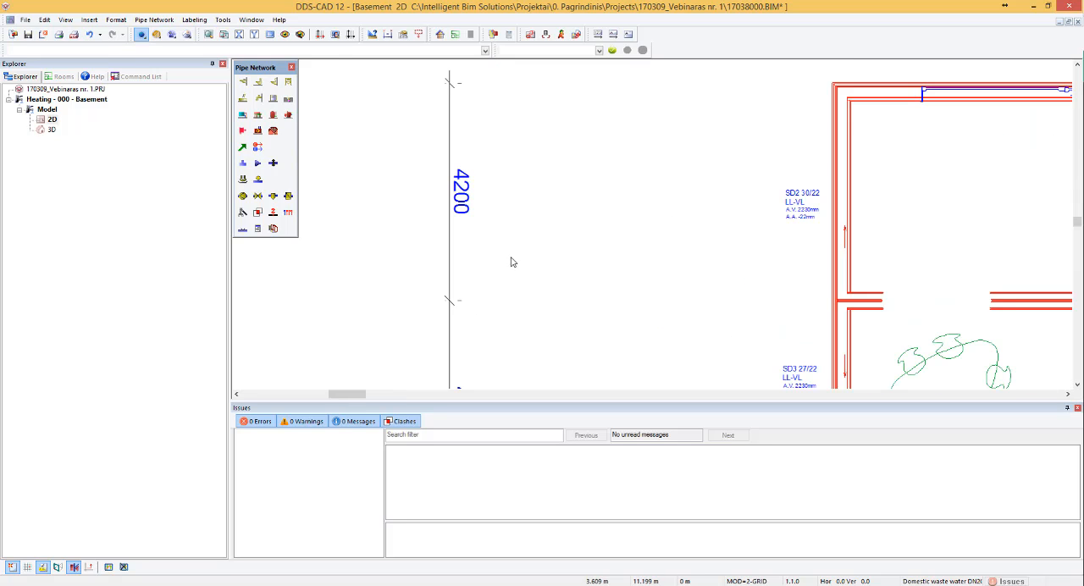
pyautogui.scroll(-6, 500, 172)
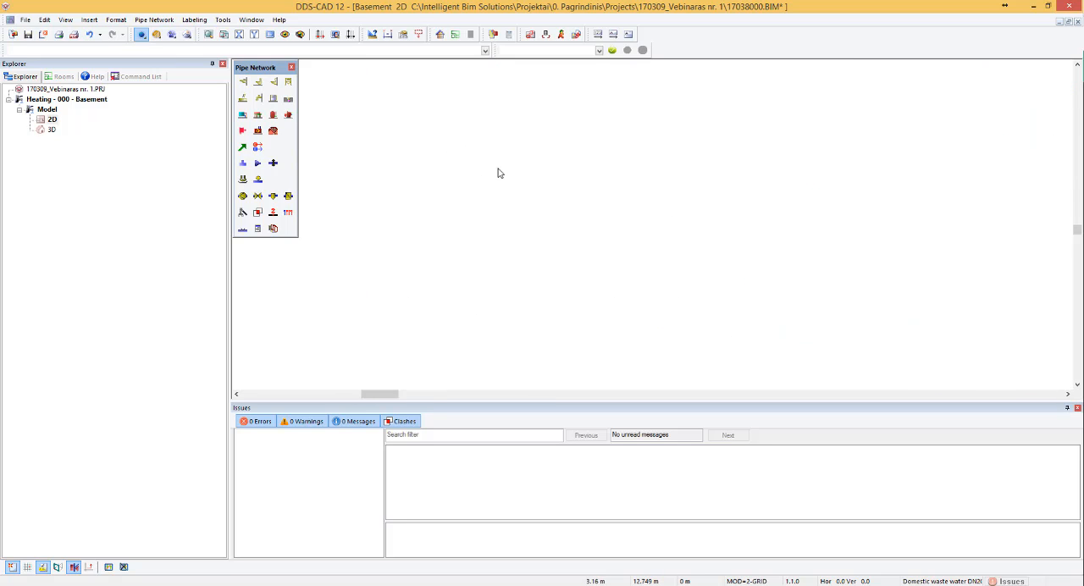
pyautogui.scroll(2, 588, 172)
pyautogui.scroll(1, 398, 134)
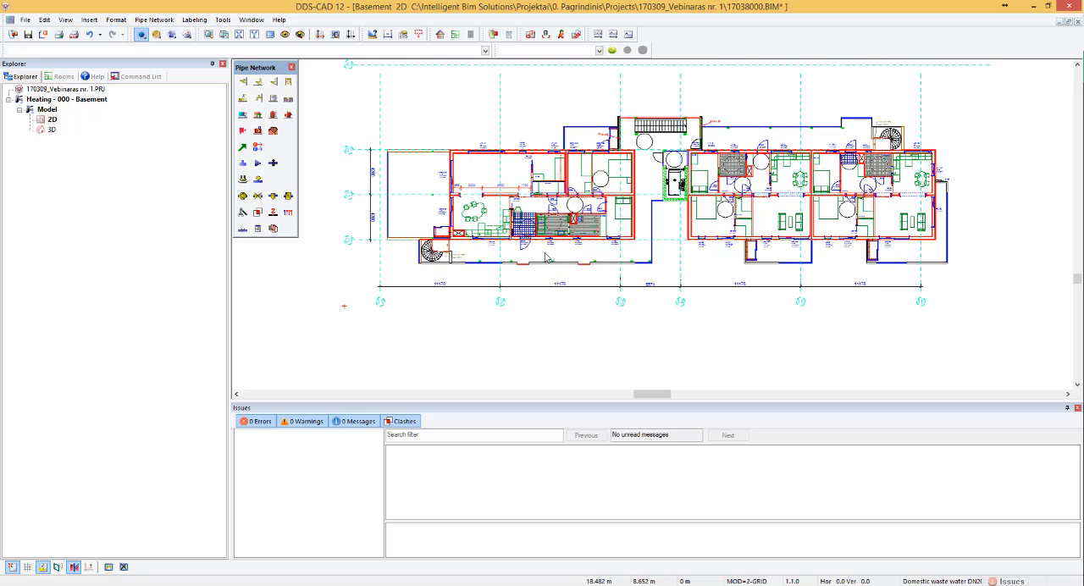
pyautogui.scroll(3, 371, 139)
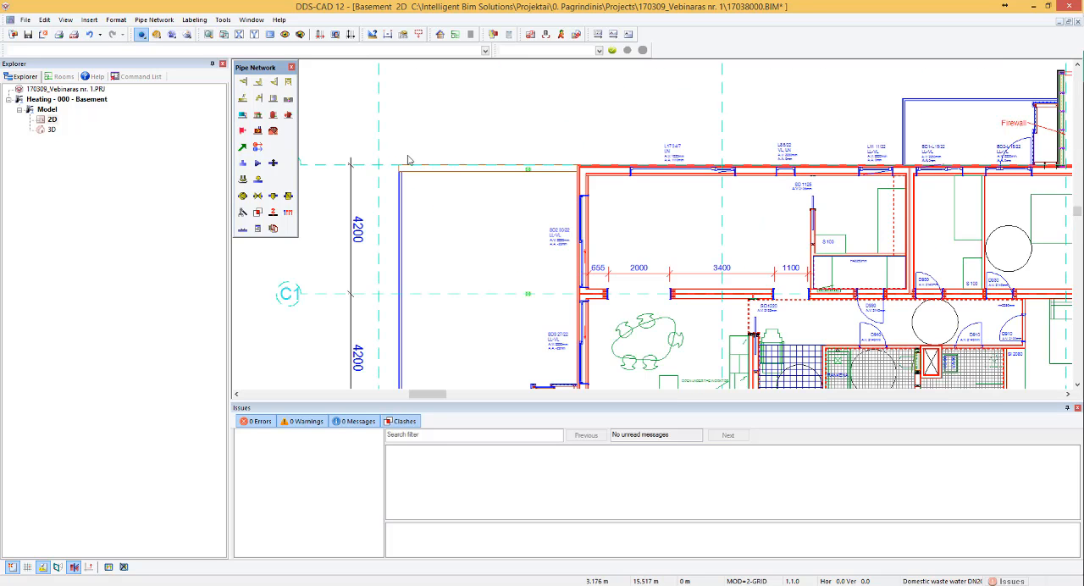
pyautogui.scroll(-1, 410, 160)
pyautogui.click(371, 34)
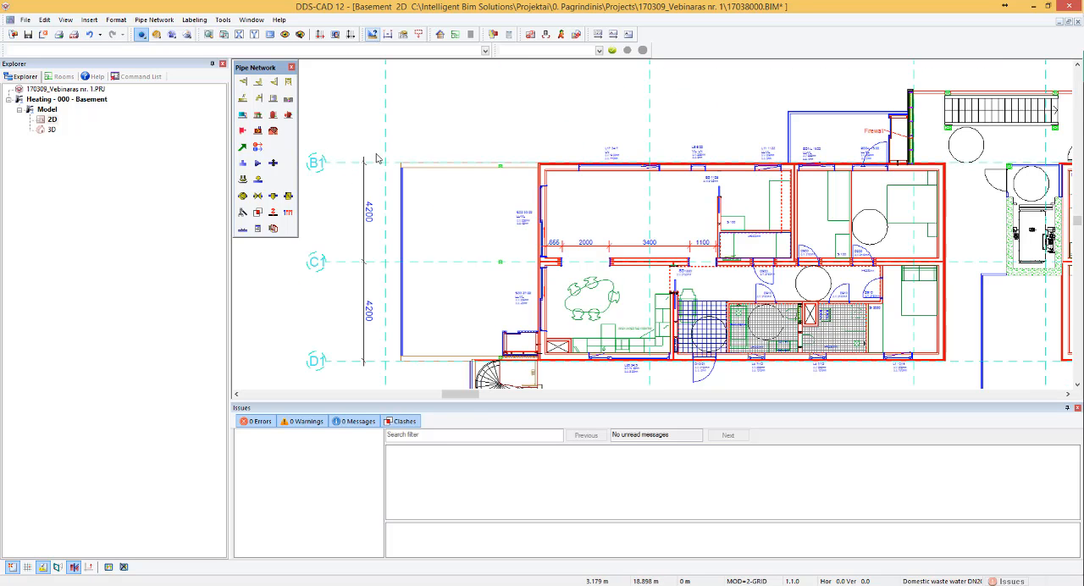
pyautogui.scroll(2, 345, 201)
pyautogui.click(378, 134)
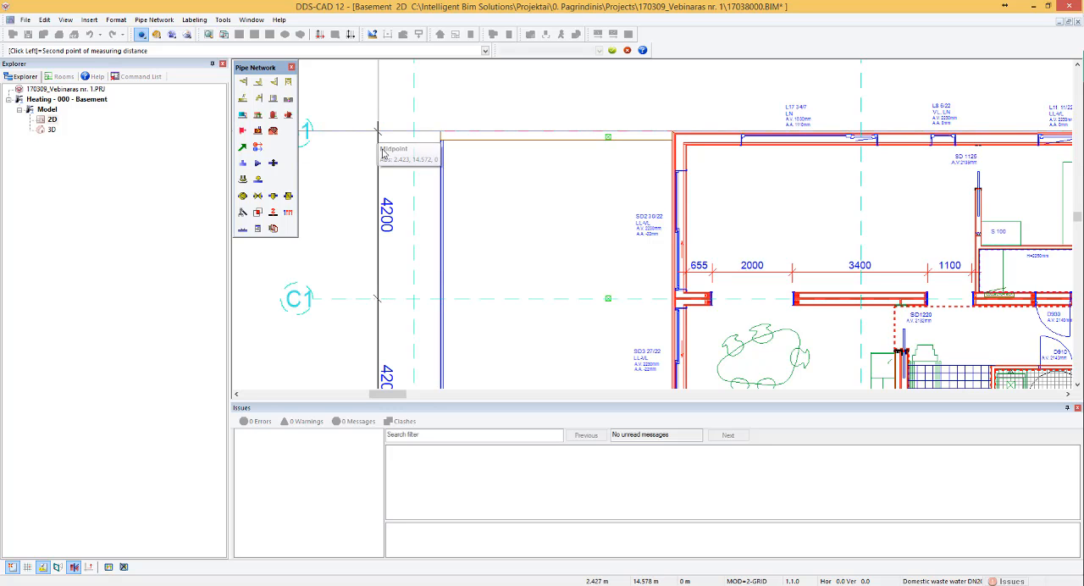
pyautogui.click(378, 299)
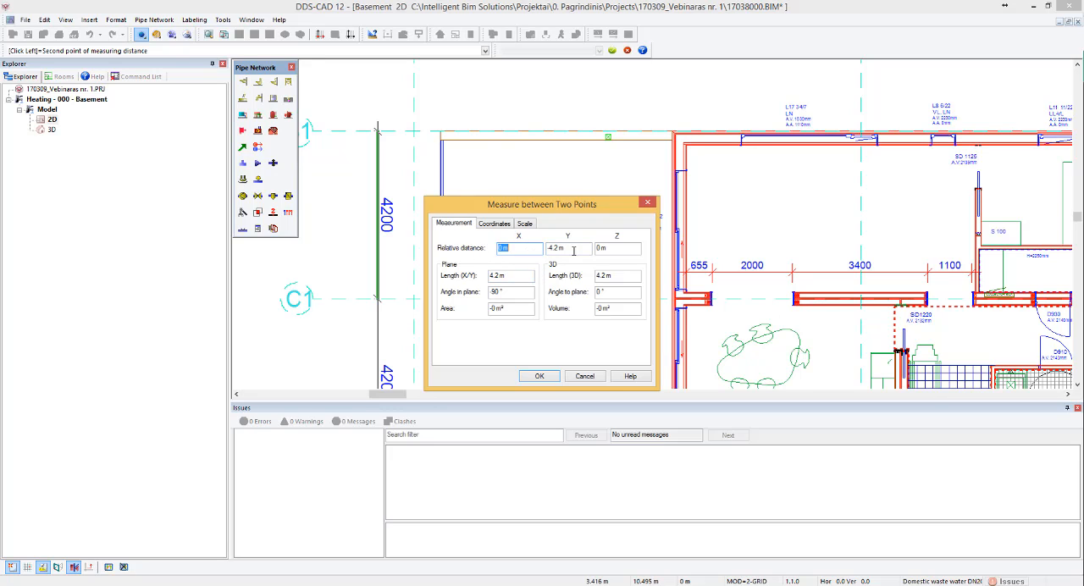
pyautogui.click(526, 223)
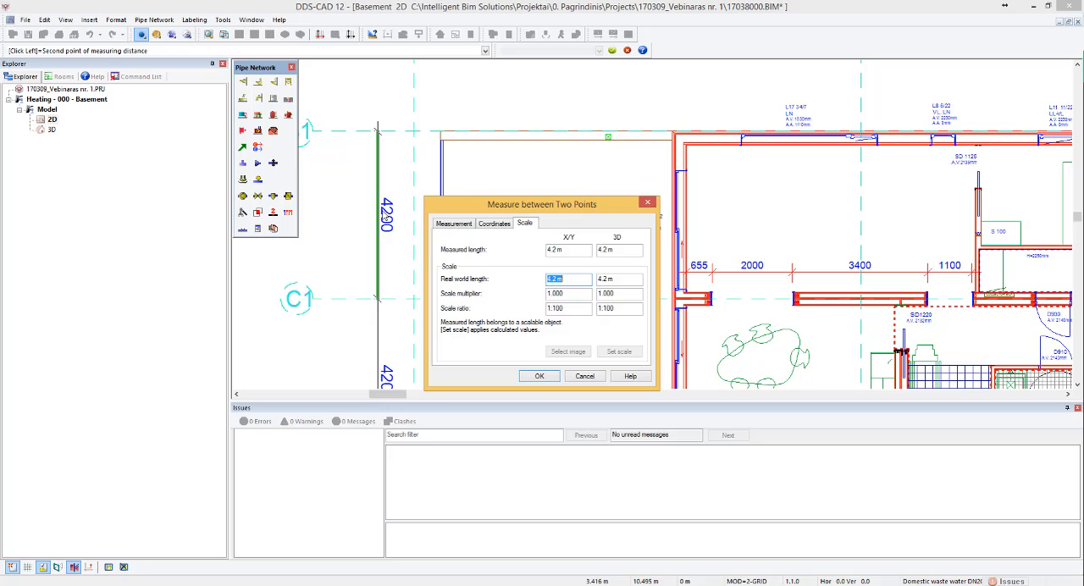
pyautogui.click(540, 376)
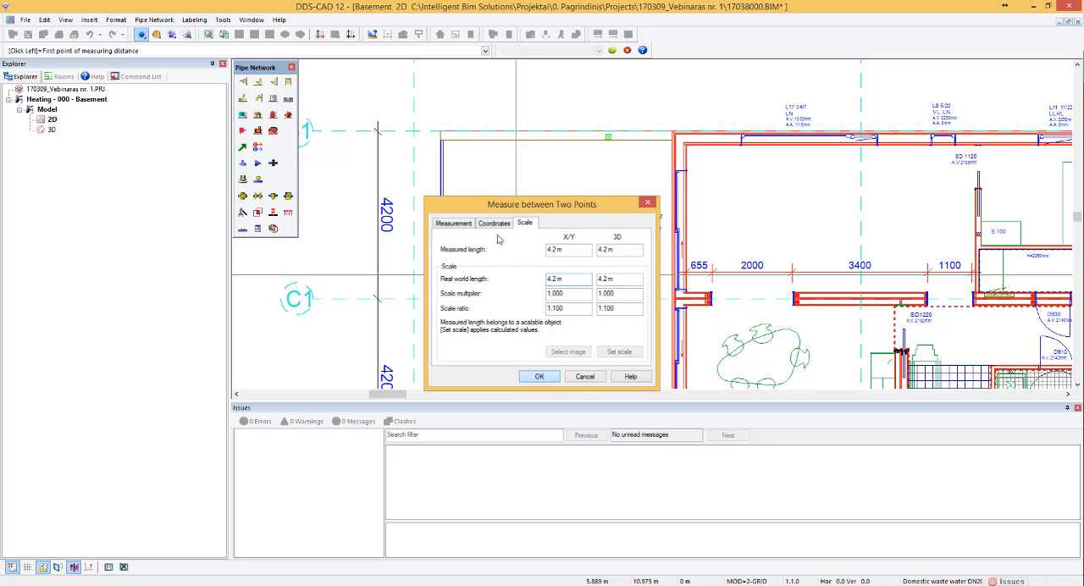
pyautogui.press('Escape')
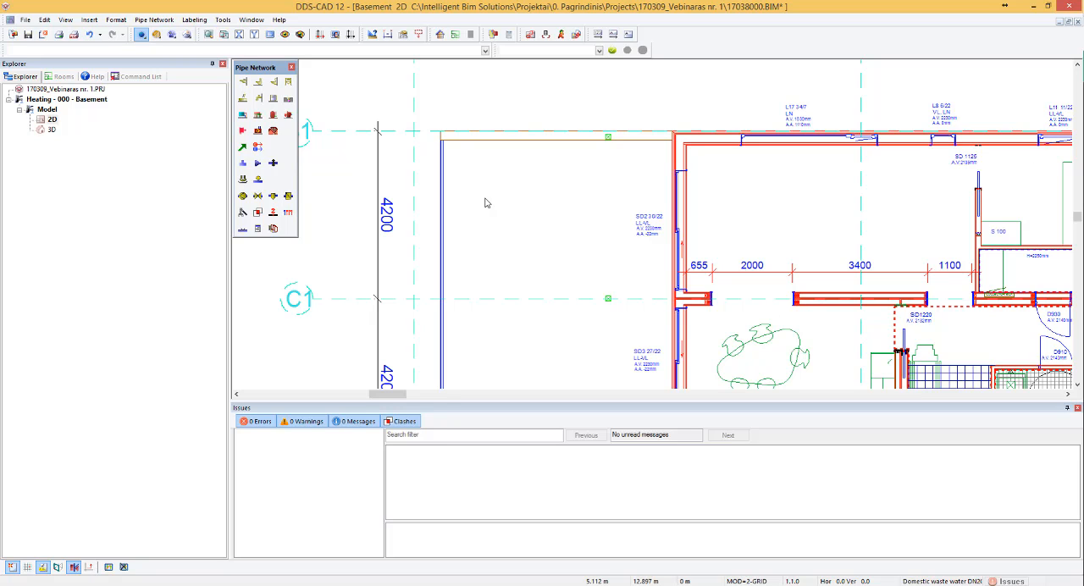
pyautogui.scroll(-5, 512, 169)
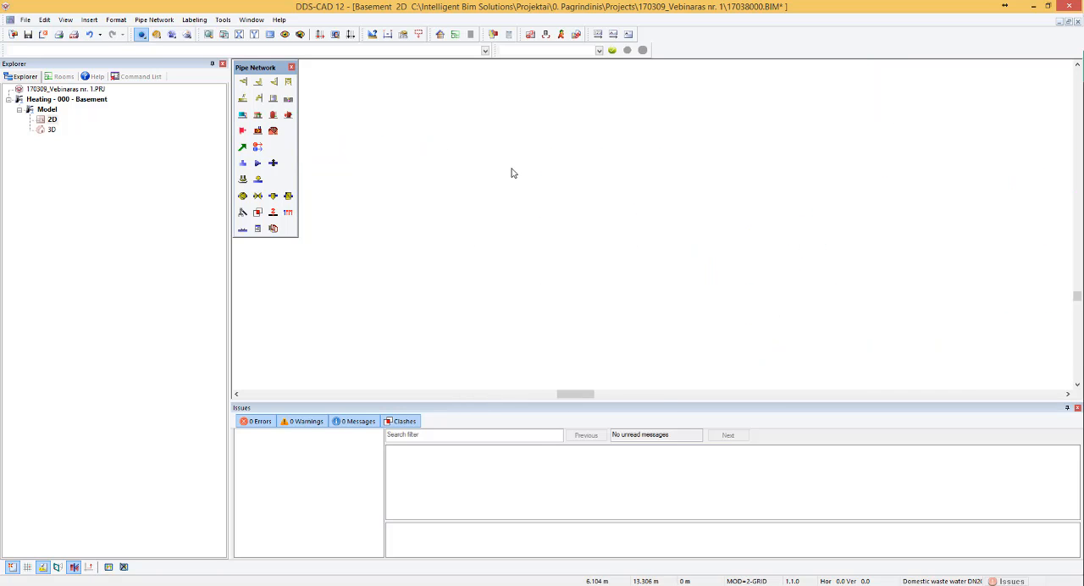
pyautogui.scroll(4, 596, 169)
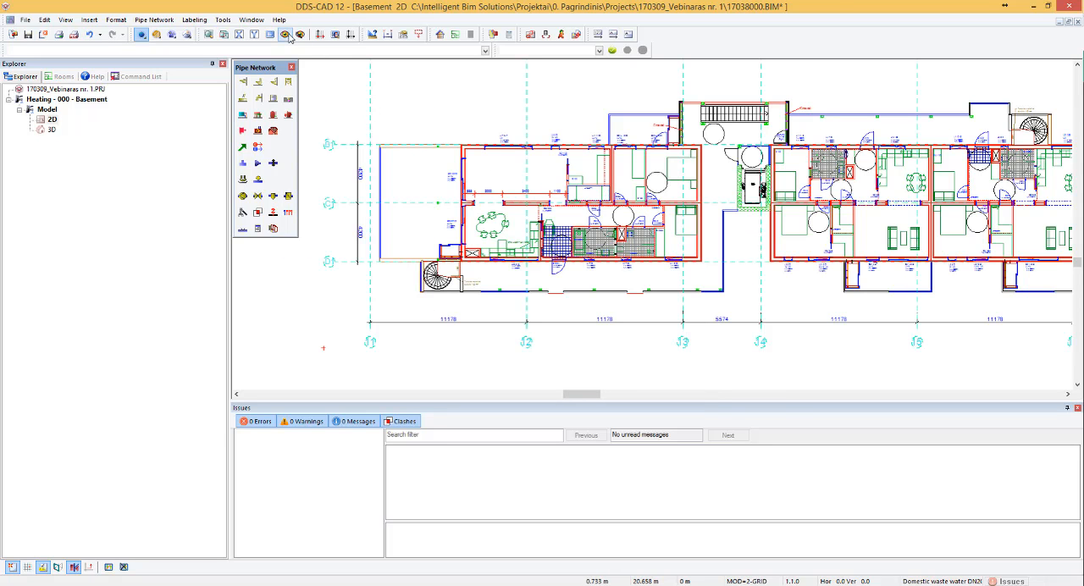
pyautogui.scroll(4, 508, 140)
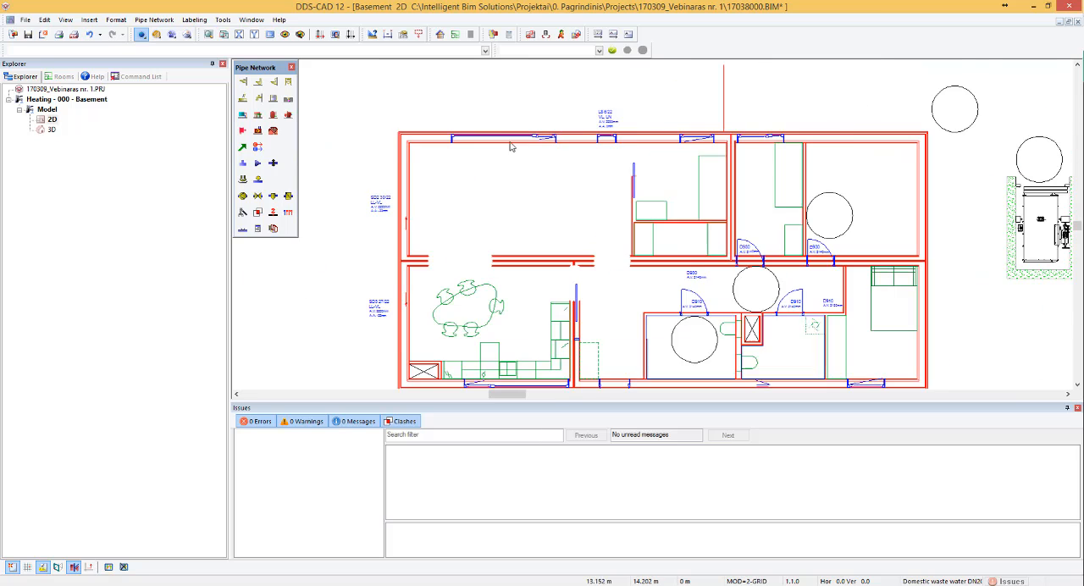
pyautogui.scroll(-1, 430, 151)
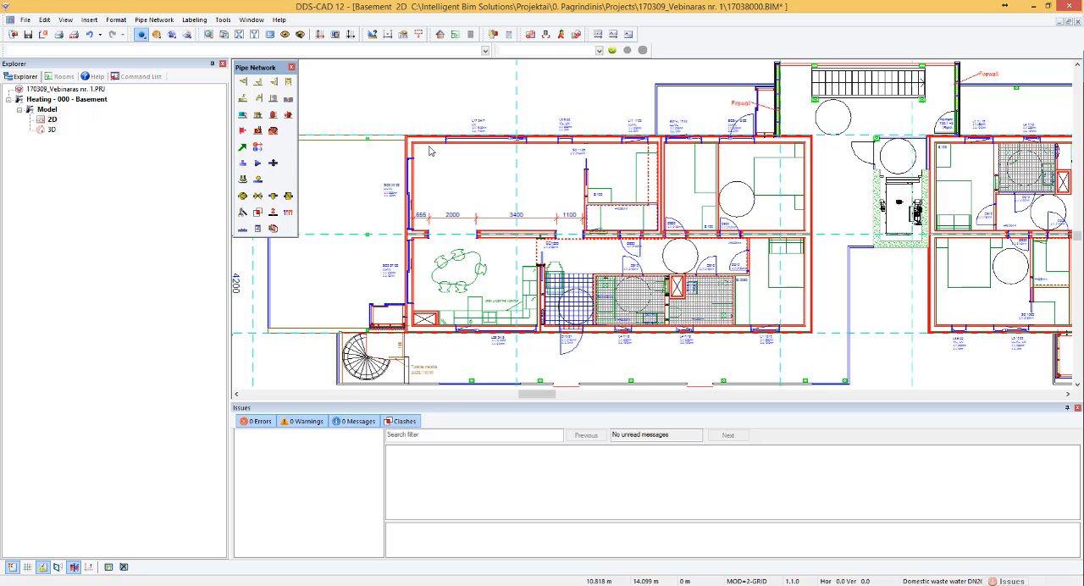
pyautogui.scroll(-3, 499, 144)
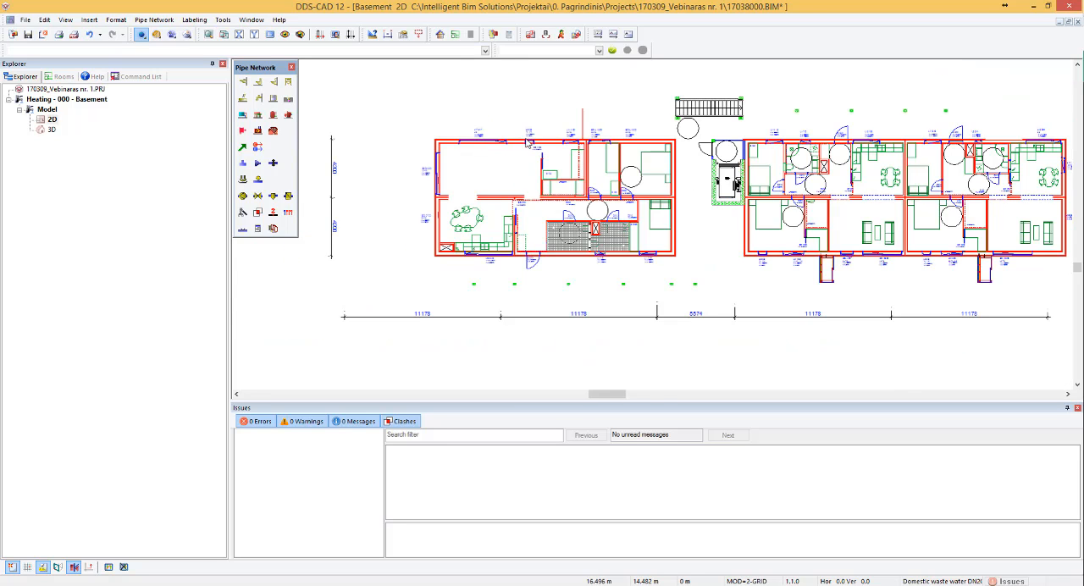
pyautogui.scroll(2, 813, 135)
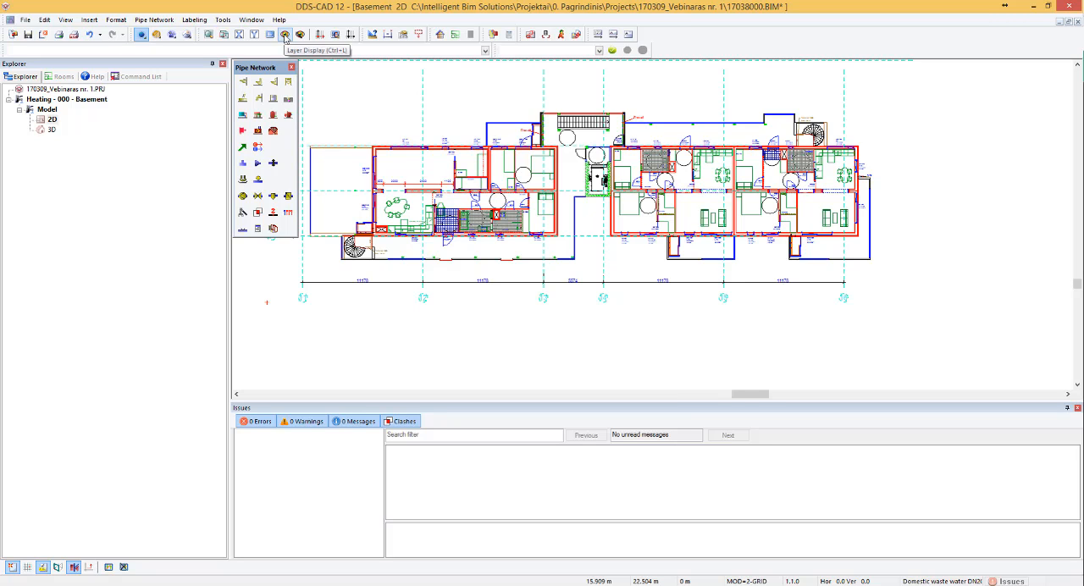
# - In the layer display settings, assign the pen 010 Light Grey to all layers of DWG-Layer (Layergroup 5)
pyautogui.click(285, 36)
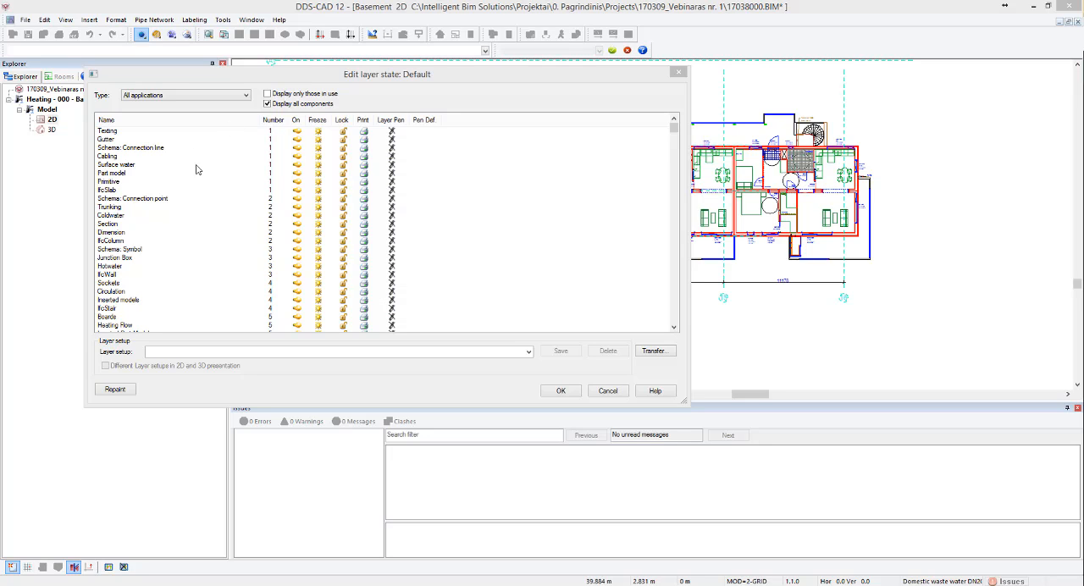
pyautogui.click(196, 97)
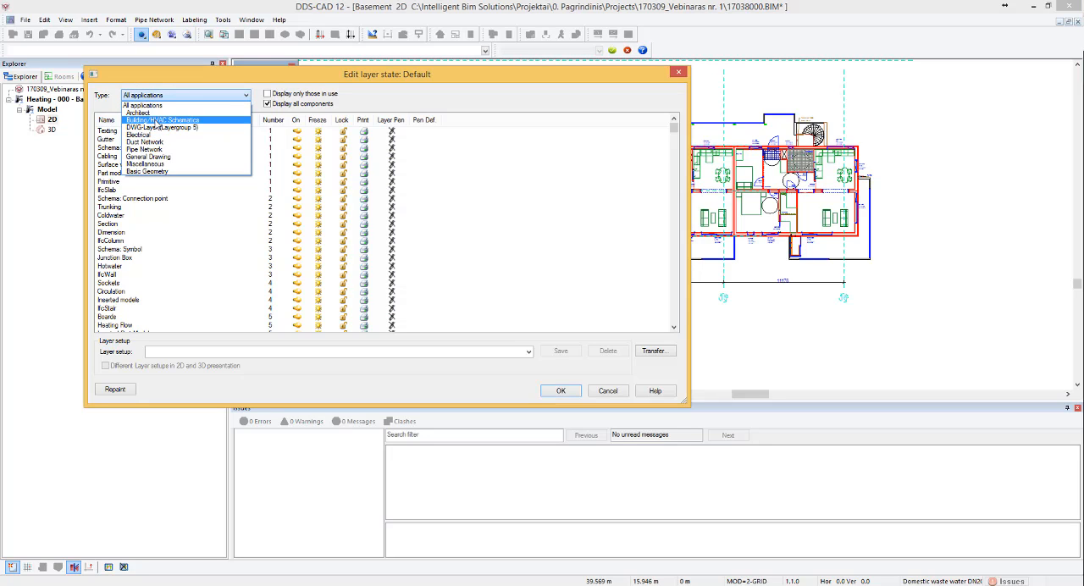
pyautogui.click(161, 127)
pyautogui.hotkey('shift', 'End')
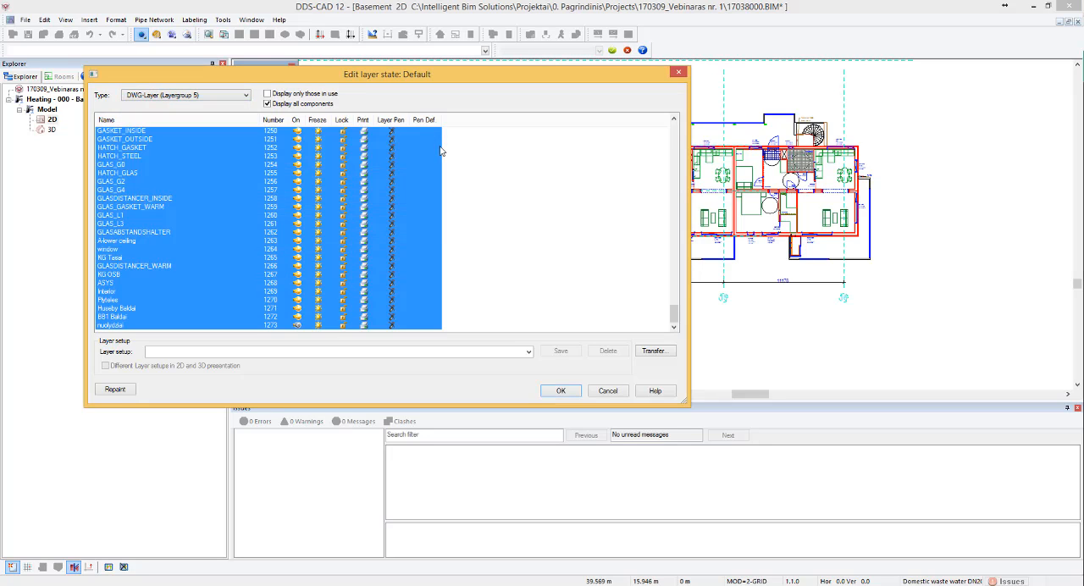
pyautogui.click(417, 136)
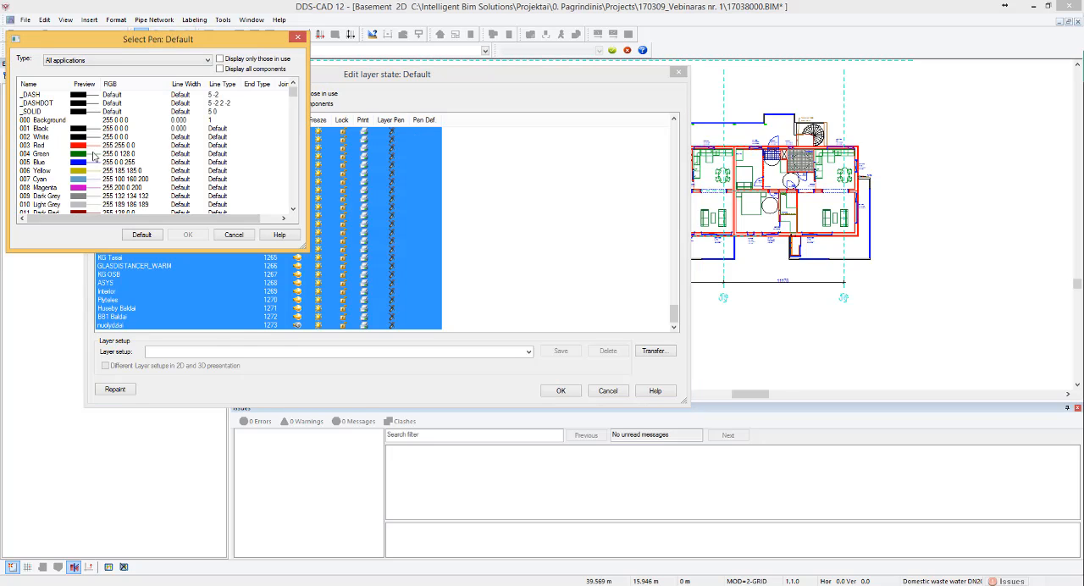
pyautogui.click(77, 206)
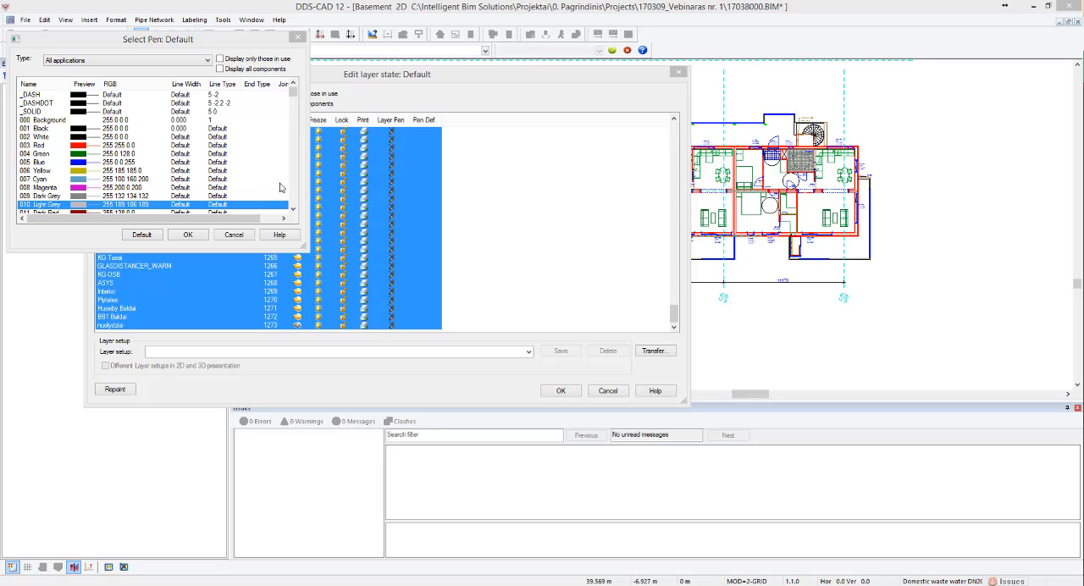
pyautogui.click(193, 237)
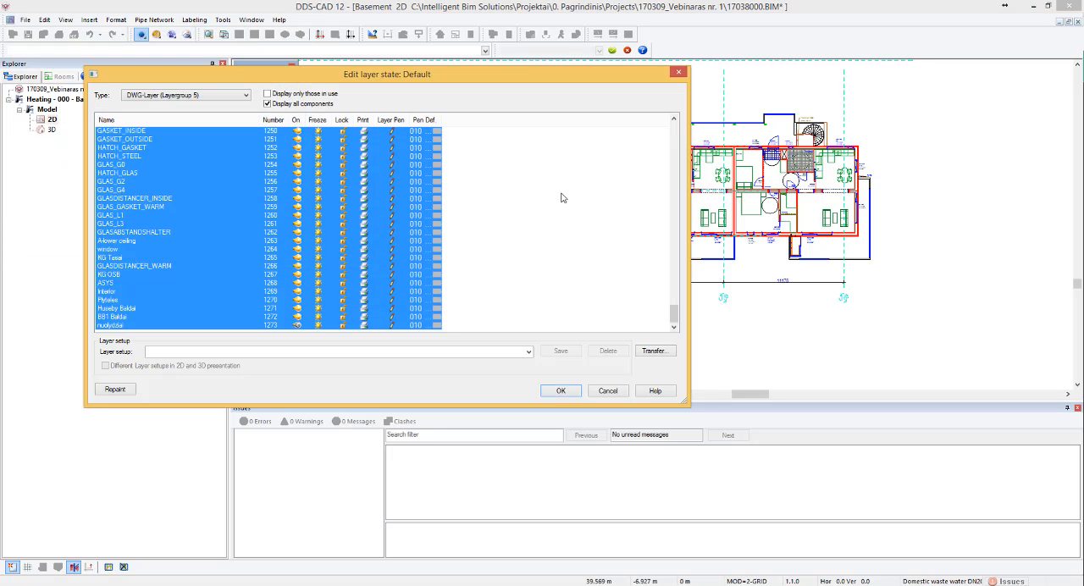
pyautogui.click(555, 190)
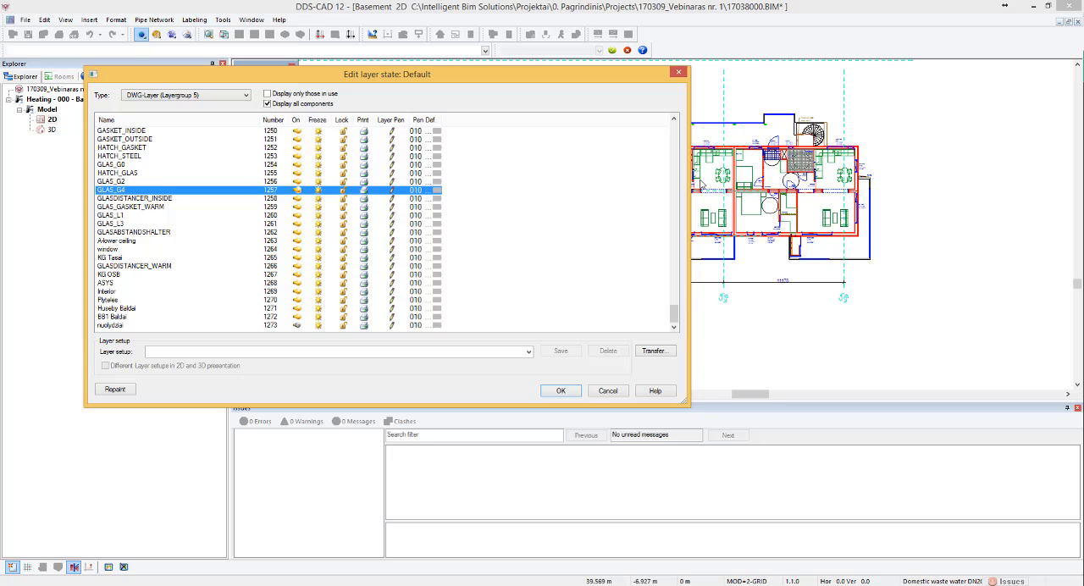
pyautogui.moveTo(676, 312); pyautogui.dragTo(675, 115)
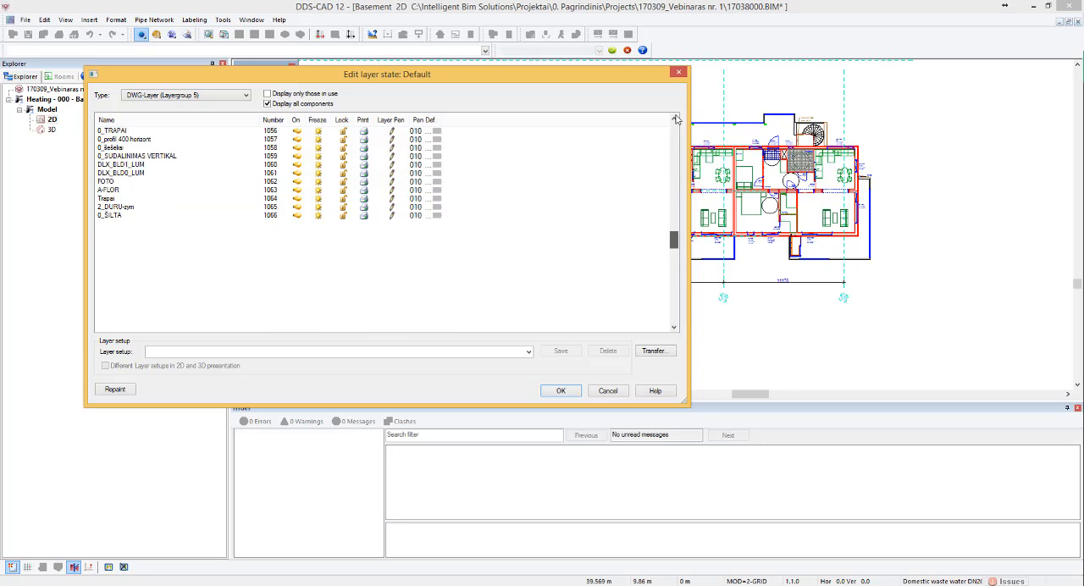
# - Assign the pen 010 Light Grey to all layers of the Building/HVAC Schematics type
pyautogui.click(165, 95)
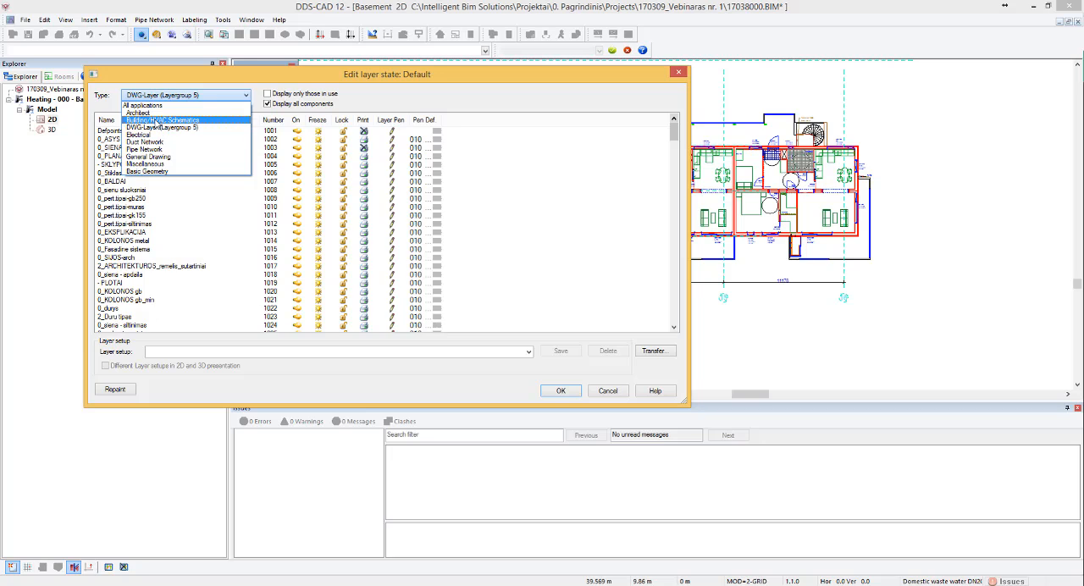
pyautogui.click(161, 120)
pyautogui.click(488, 204)
pyautogui.hotkey('ctrl', 'a')
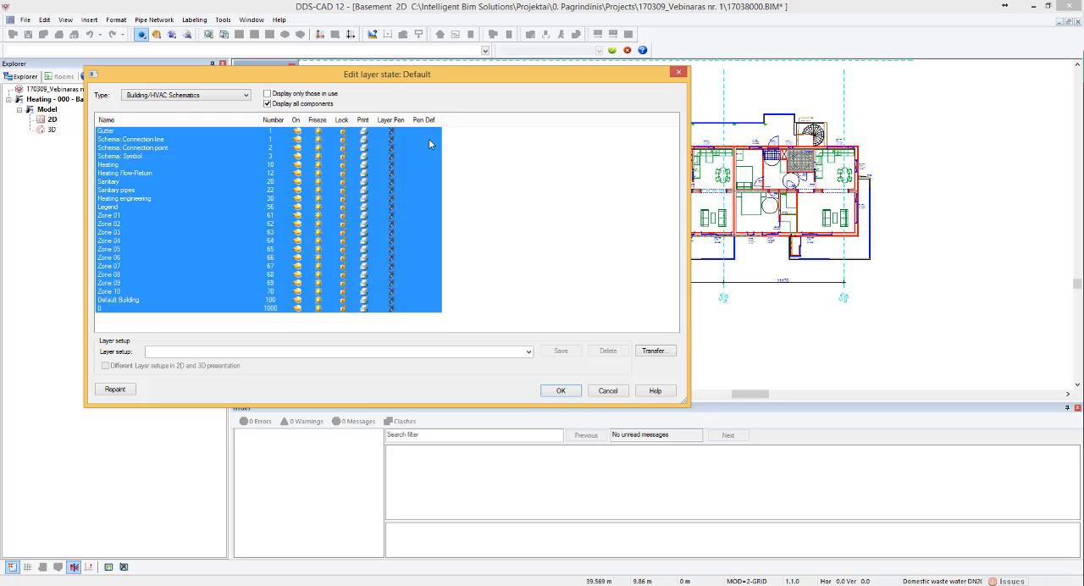
pyautogui.click(428, 138)
pyautogui.click(78, 204)
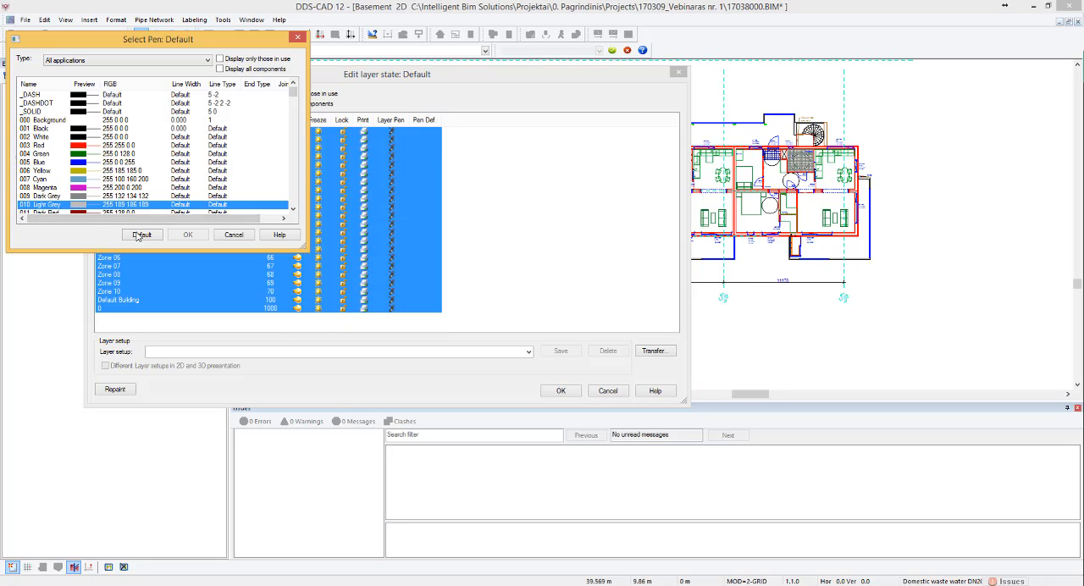
pyautogui.click(184, 235)
# - Assign the pen 010 Light Grey to all layers of the Basic Geometry type
pyautogui.click(182, 95)
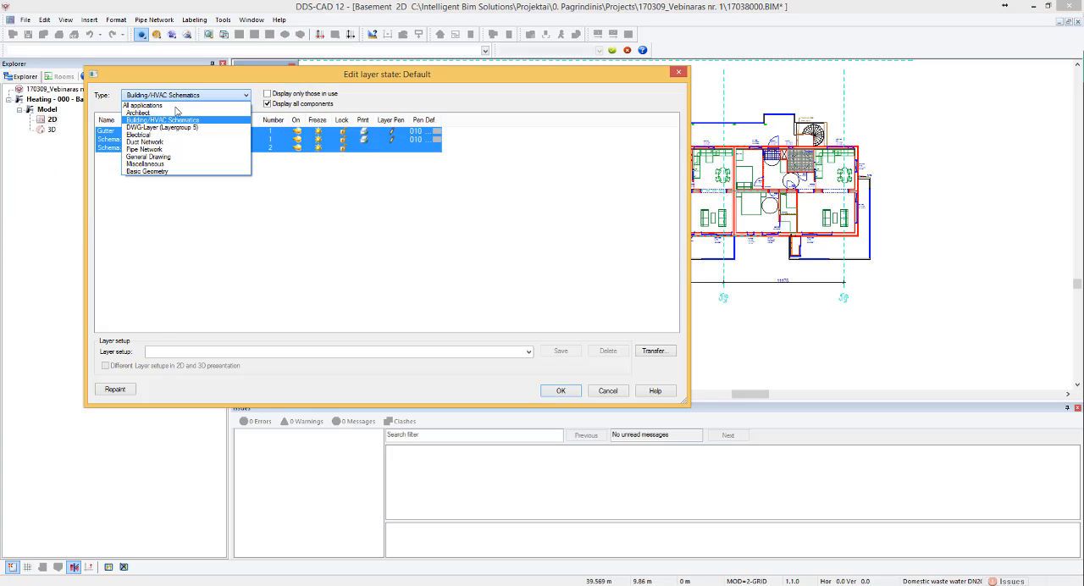
pyautogui.click(153, 171)
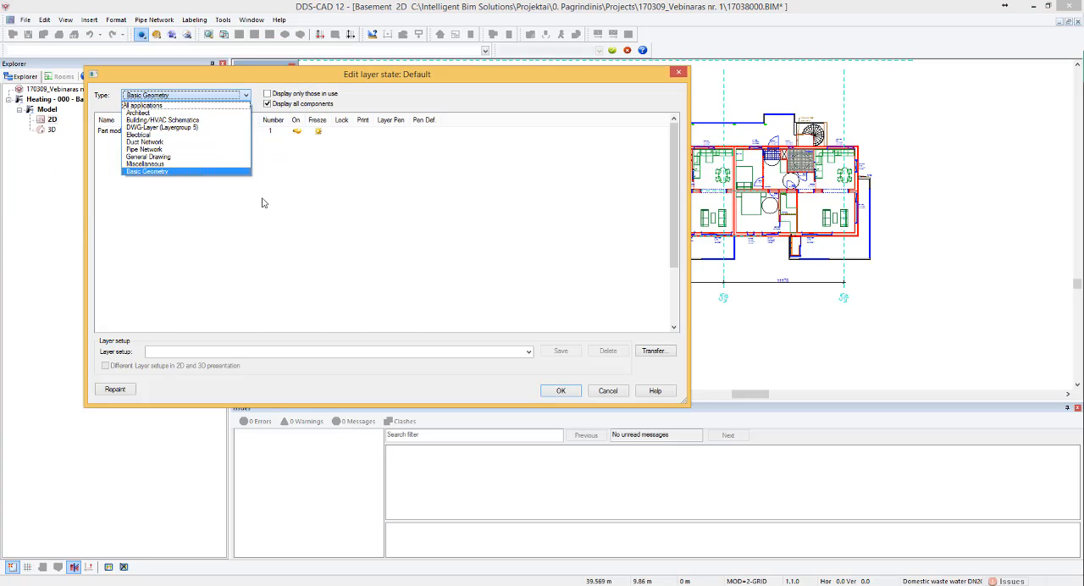
pyautogui.click(520, 198)
pyautogui.hotkey('ctrl', 'a')
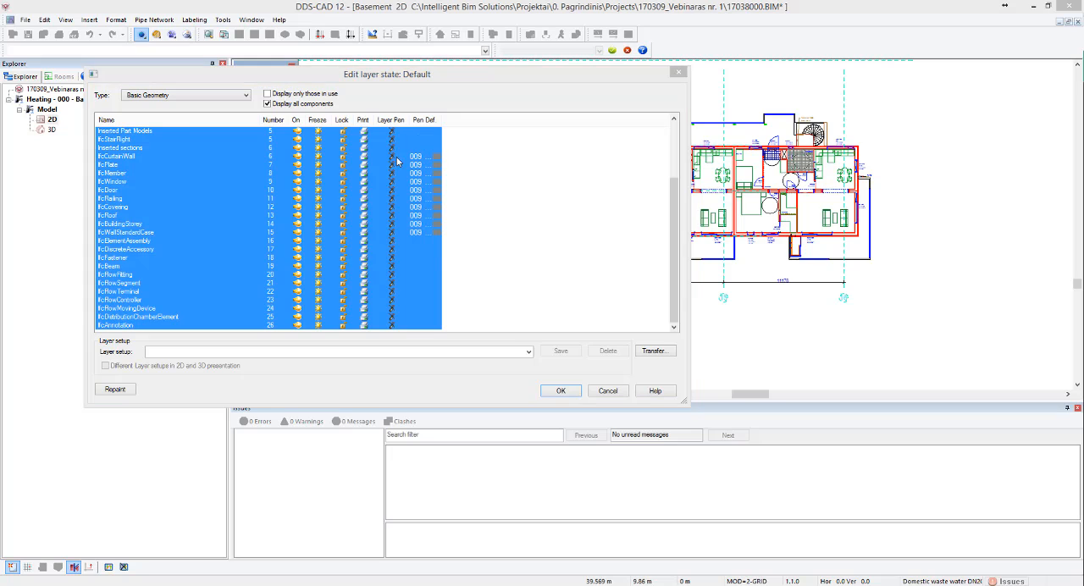
pyautogui.click(395, 160)
pyautogui.click(127, 213)
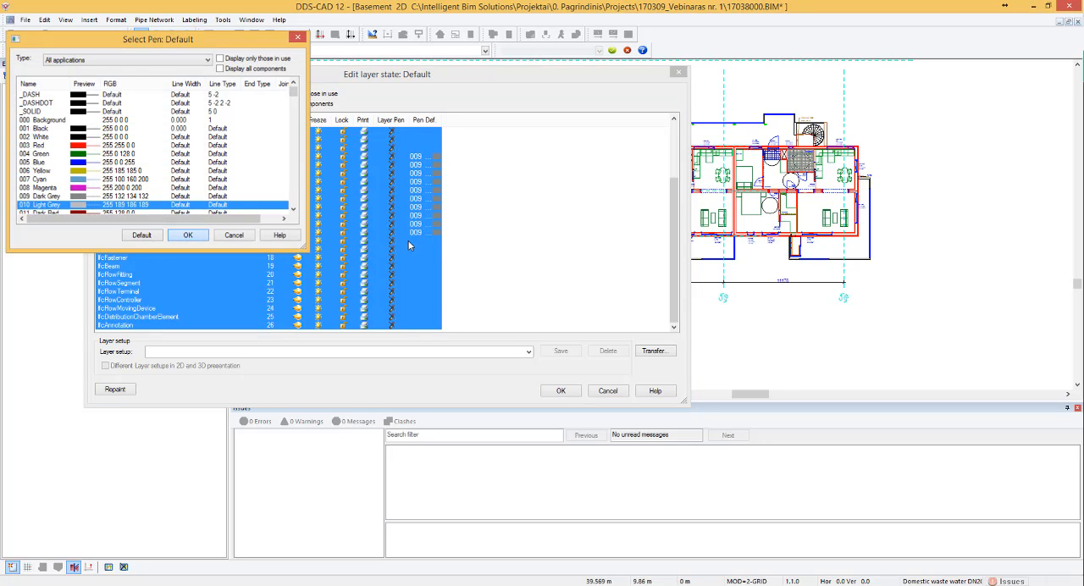
pyautogui.click(188, 235)
# - Save the layer setup as pastatas, repaint the drawing and accept the layer state
pyautogui.click(511, 217)
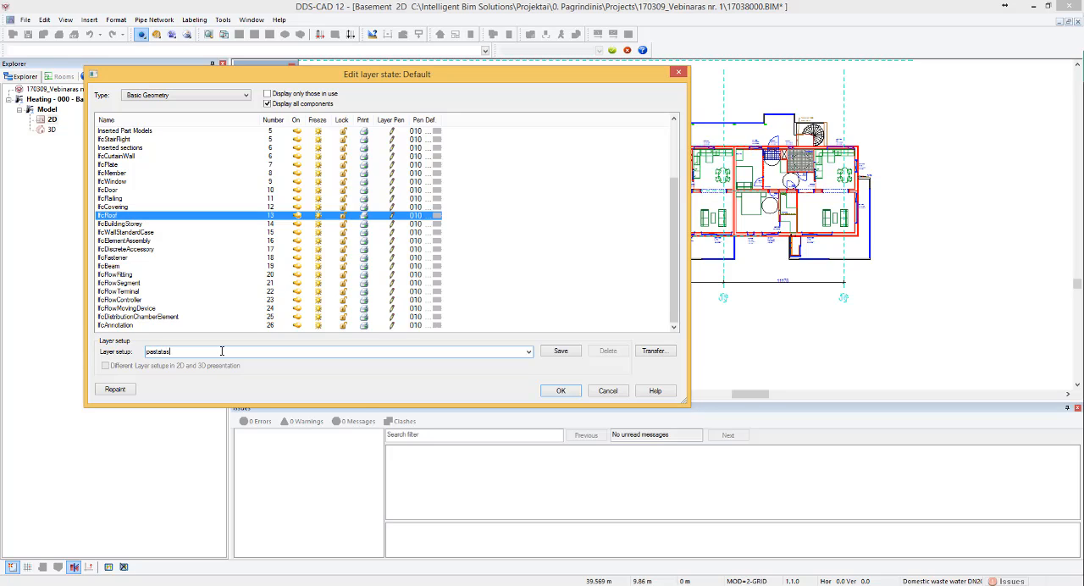
pyautogui.click(561, 350)
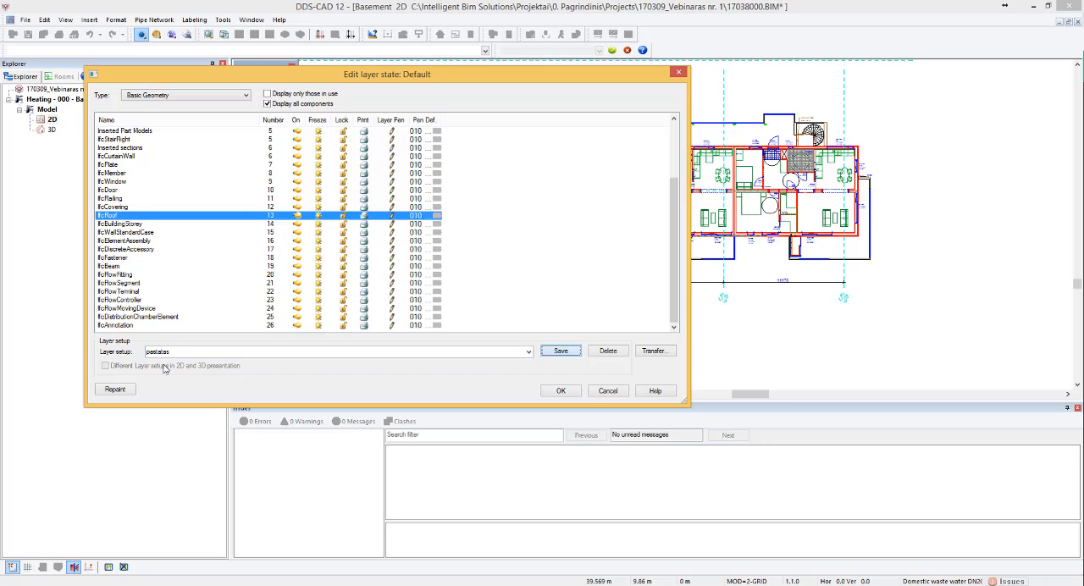
pyautogui.click(561, 390)
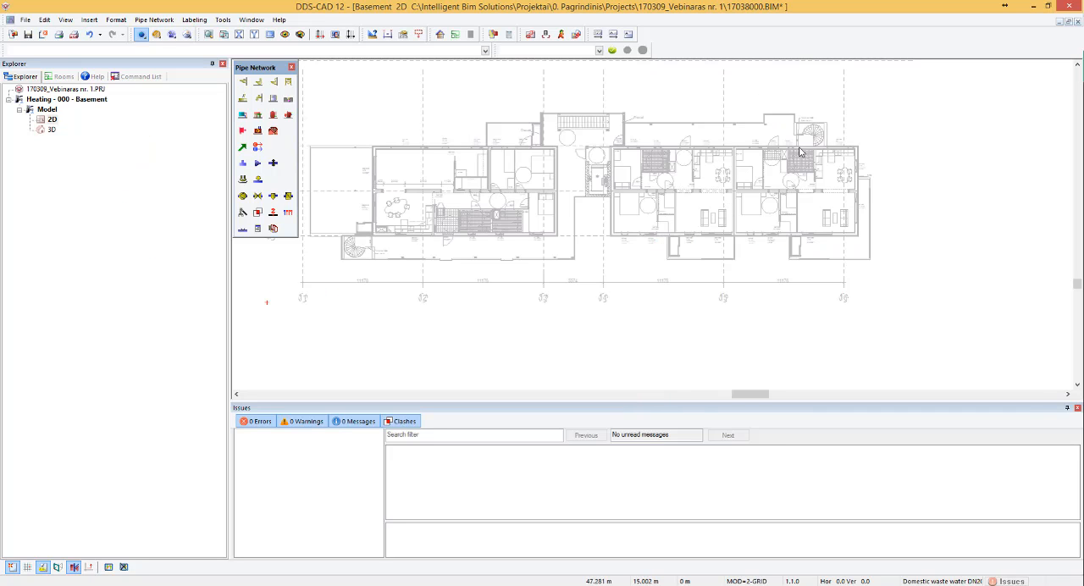
# - Examine the recoloured floor plan, both as a whole and close up around the westernmost apartment
pyautogui.scroll(-2, 803, 149)
pyautogui.scroll(4, 688, 144)
pyautogui.scroll(-2, 559, 158)
pyautogui.scroll(3, 561, 156)
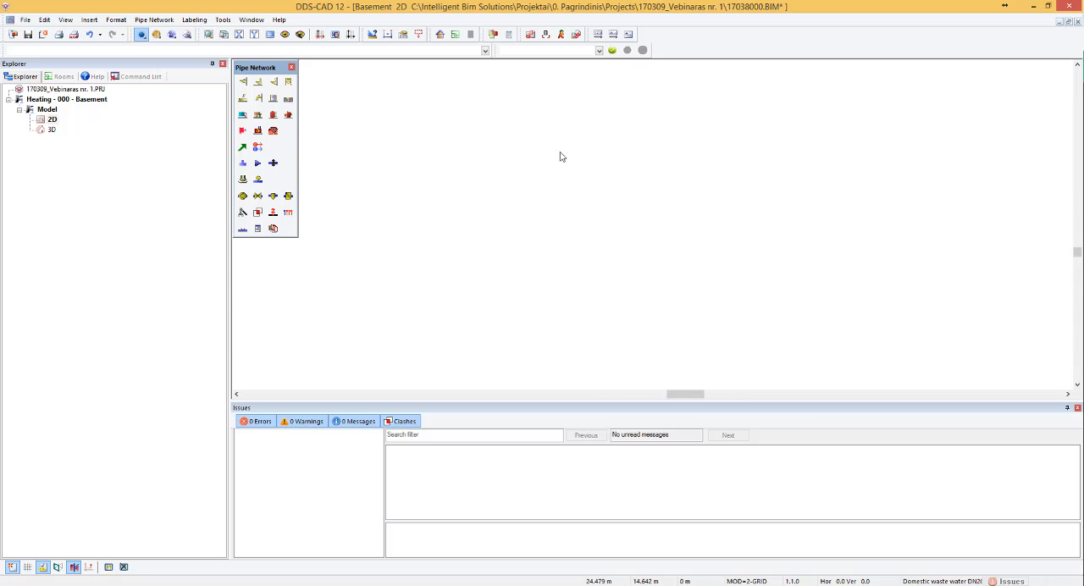
pyautogui.scroll(-2, 597, 155)
pyautogui.scroll(3, 429, 151)
pyautogui.scroll(-4, 465, 160)
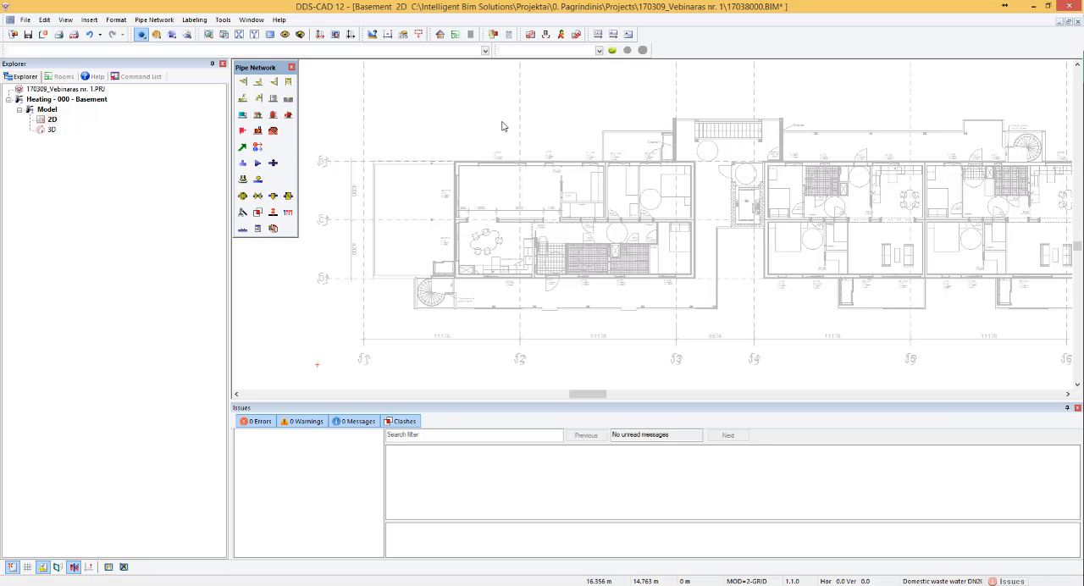
pyautogui.scroll(4, 462, 186)
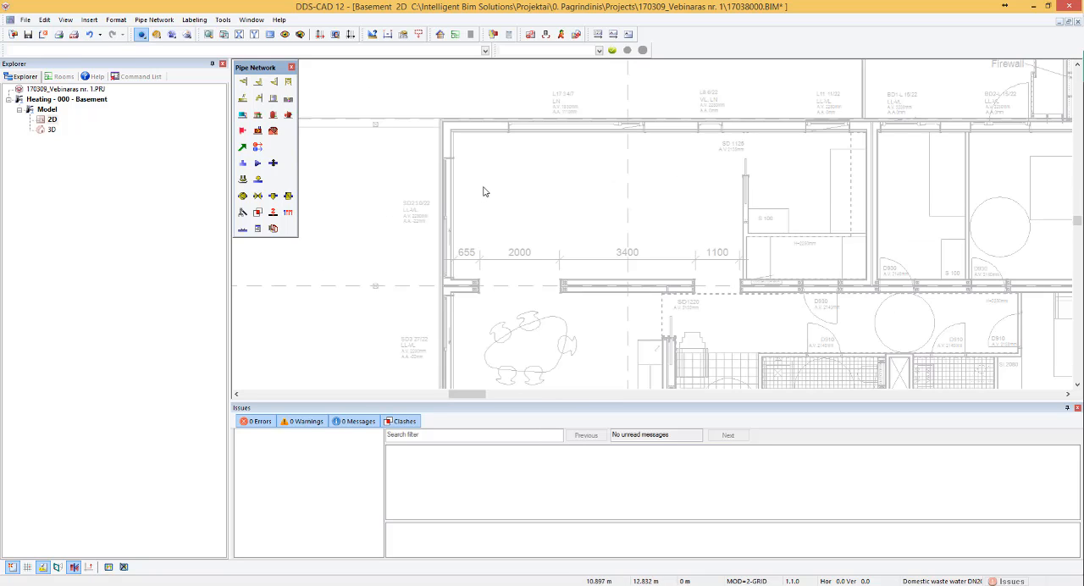
pyautogui.scroll(-2, 482, 189)
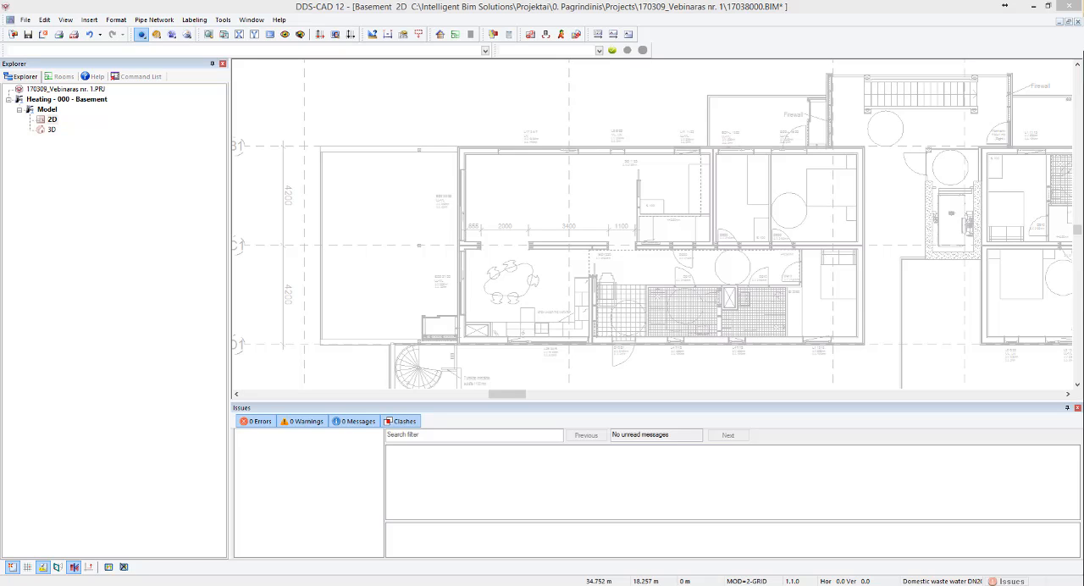
pyautogui.click(436, 93)
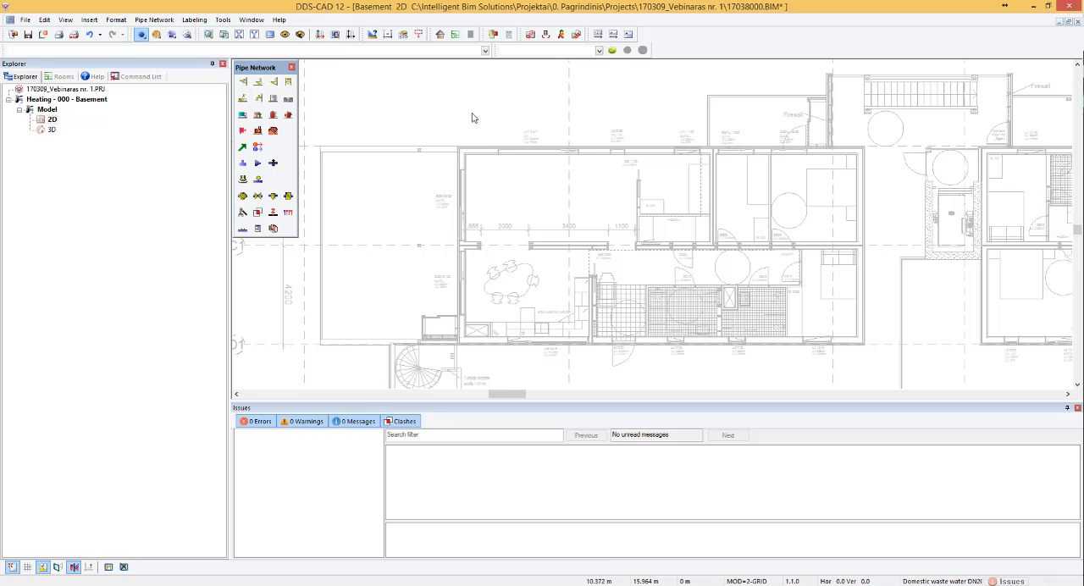
# - Try switching off individual drawing layers, such as grid lines, outdoor stairs, dimensions and floor hatches, by picking their elements in the plan
pyautogui.click(301, 35)
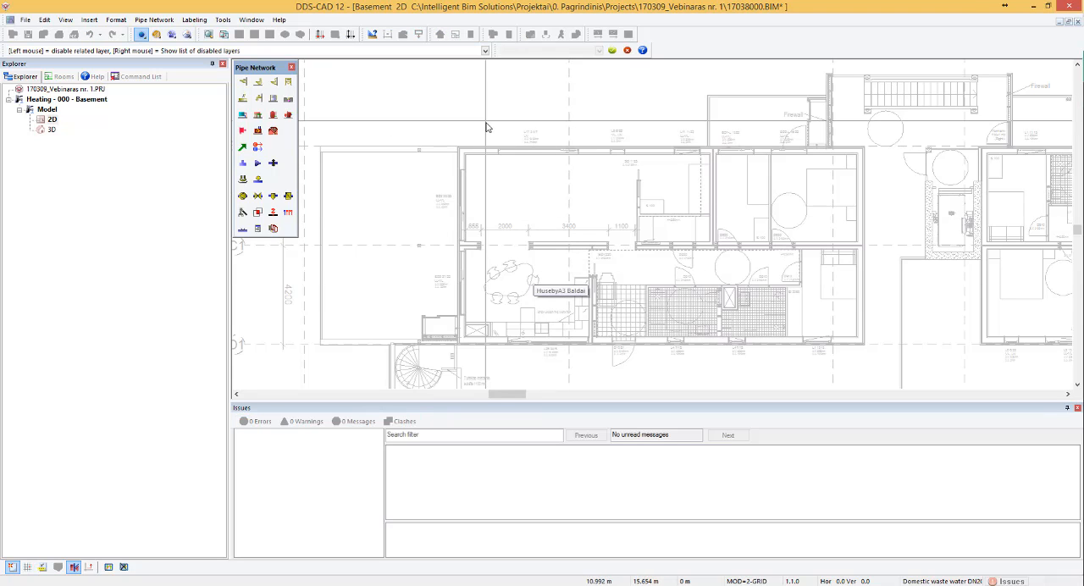
pyautogui.press('Escape')
pyautogui.scroll(-2, 474, 109)
pyautogui.scroll(-3, 616, 149)
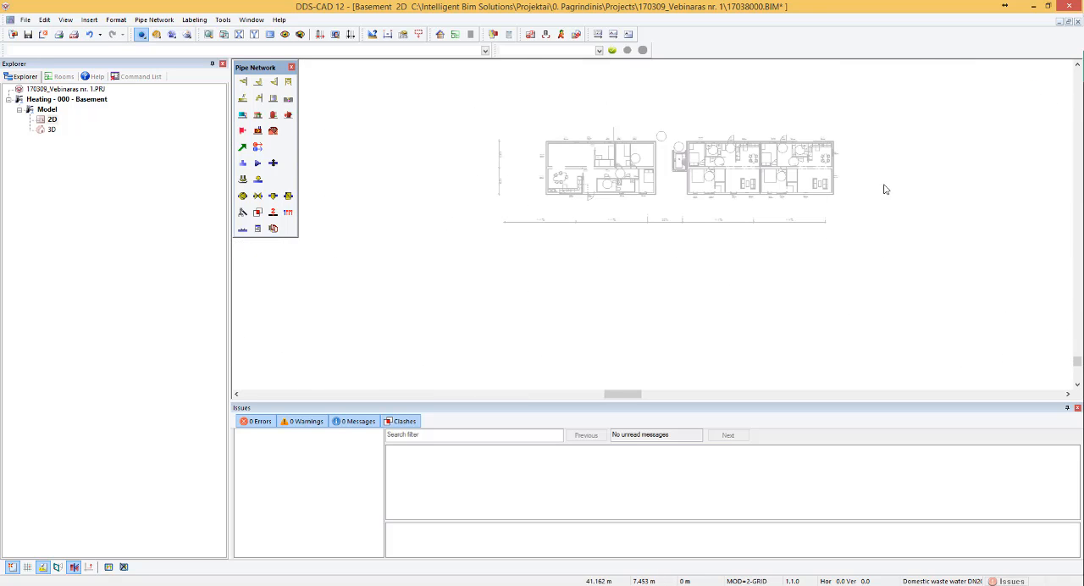
pyautogui.scroll(4, 872, 162)
pyautogui.scroll(5, 411, 119)
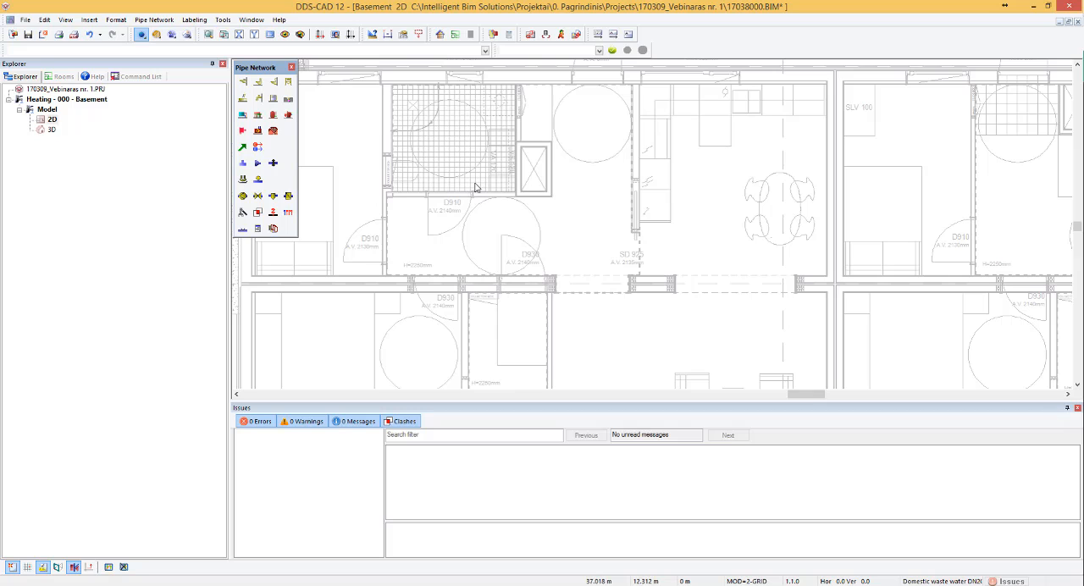
pyautogui.scroll(-5, 707, 178)
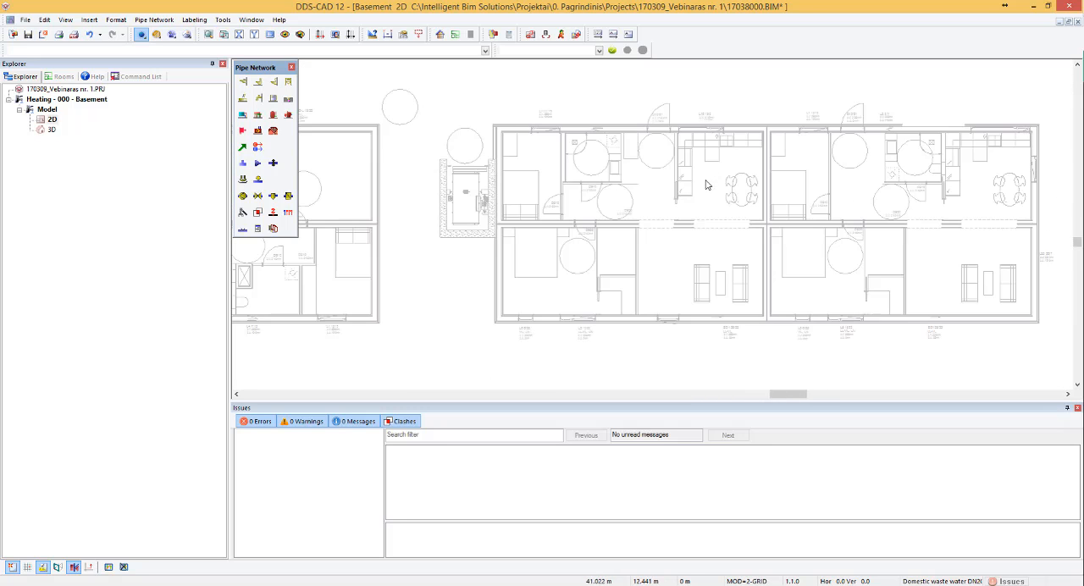
pyautogui.scroll(5, 392, 164)
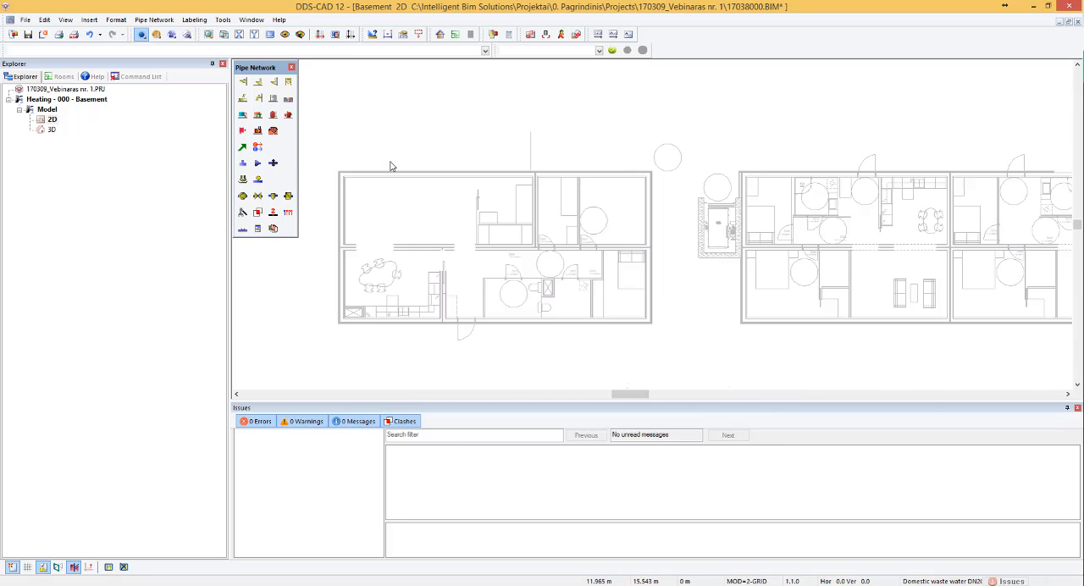
# - Restore the hidden layers and switch off the furniture layer by picking the dining table in the plan
pyautogui.click(285, 35)
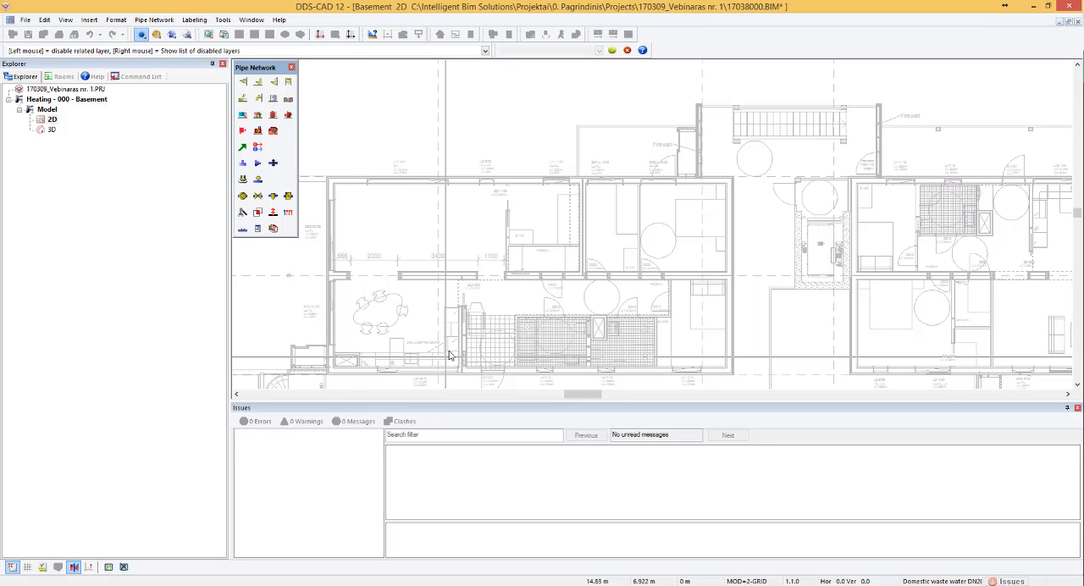
pyautogui.click(399, 300)
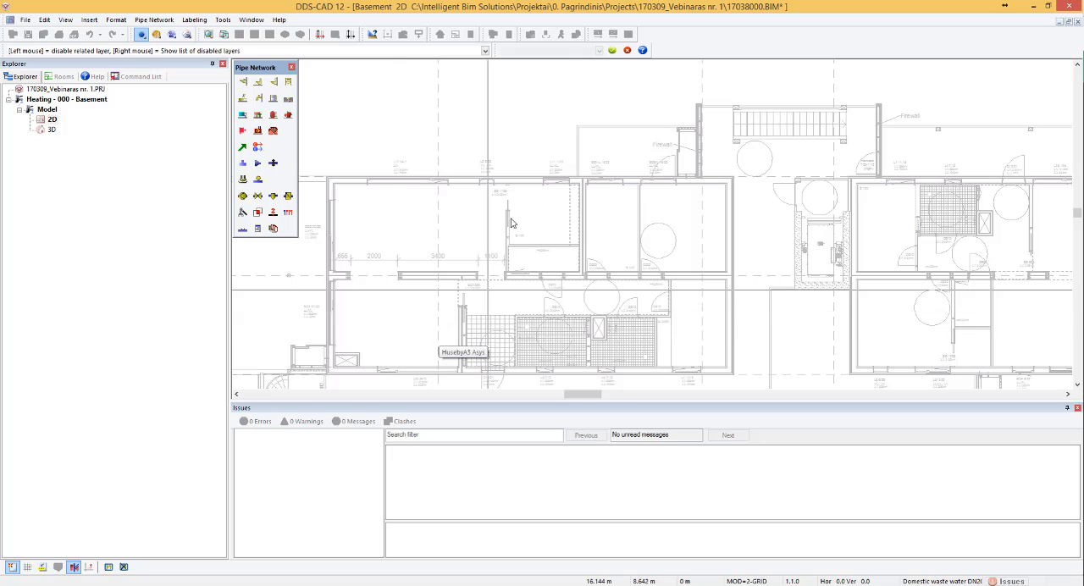
pyautogui.click(825, 222)
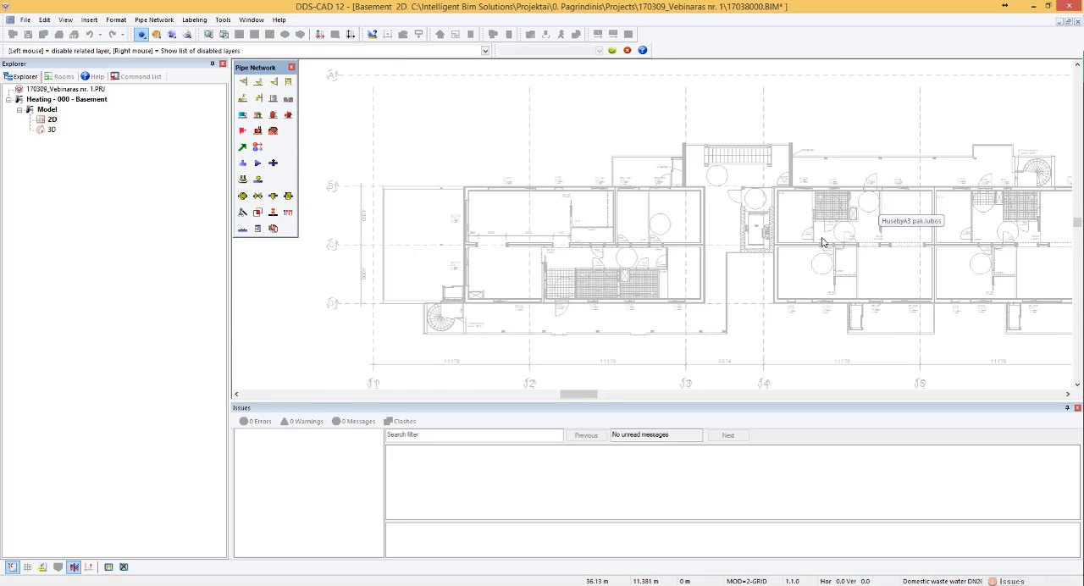
# - Switch off the layers of the floor tile hatch and the turning circles by picking them in the plan
pyautogui.scroll(-2, 822, 242)
pyautogui.scroll(5, 716, 271)
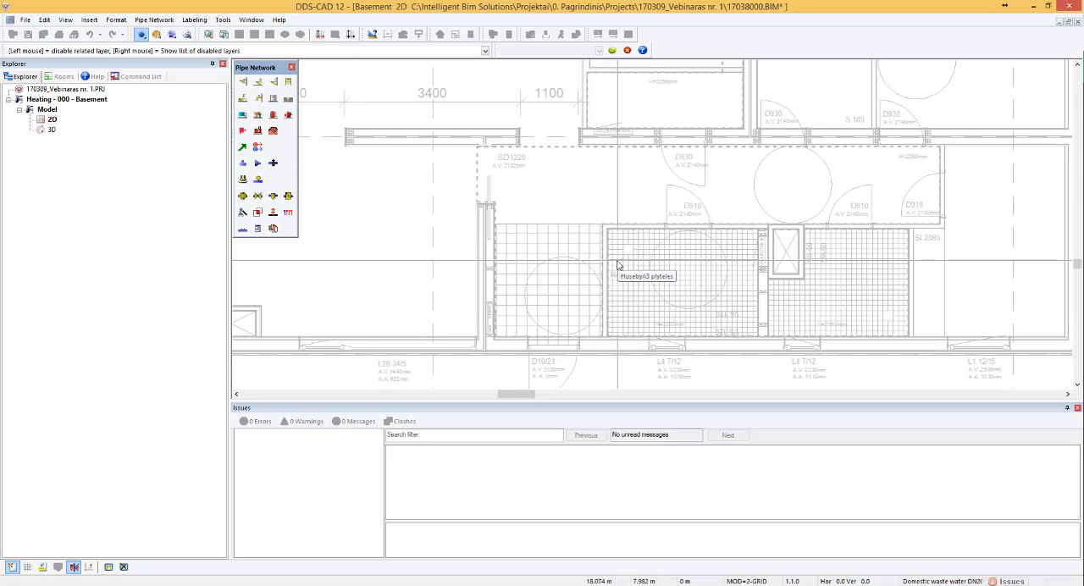
pyautogui.click(568, 245)
pyautogui.click(590, 272)
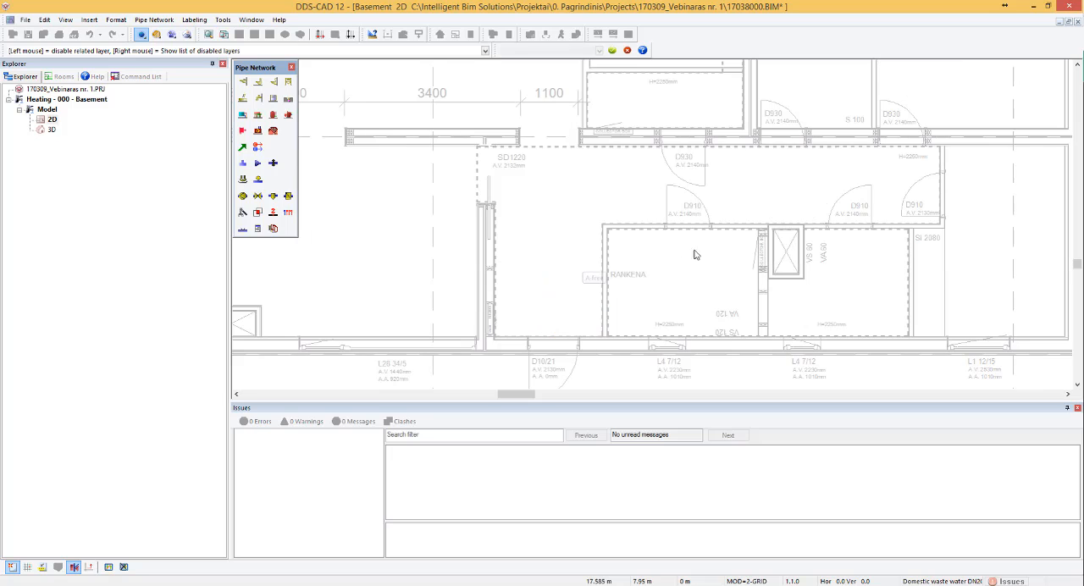
pyautogui.press('Escape')
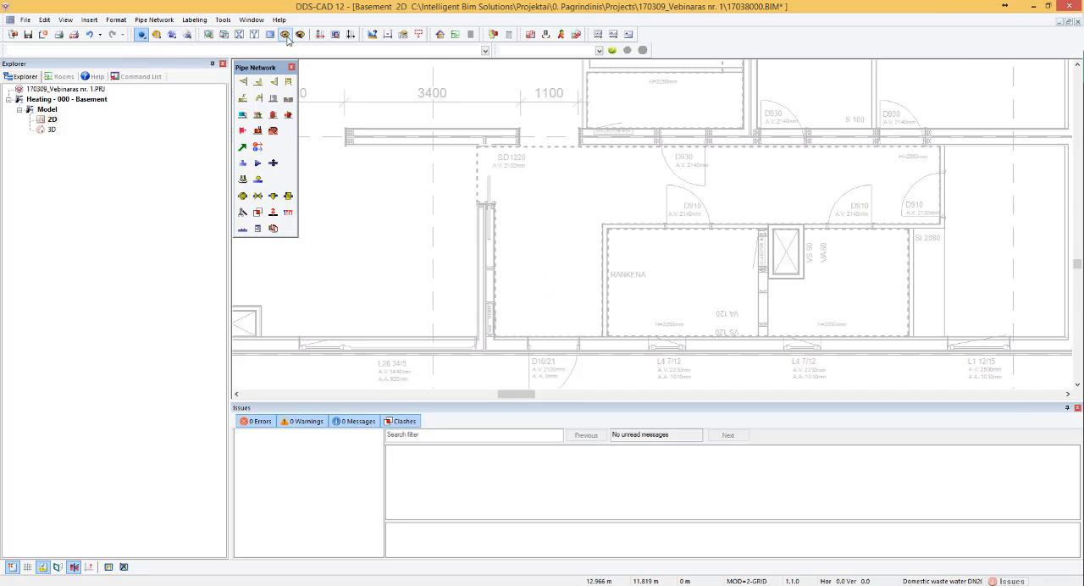
pyautogui.scroll(-4, 572, 230)
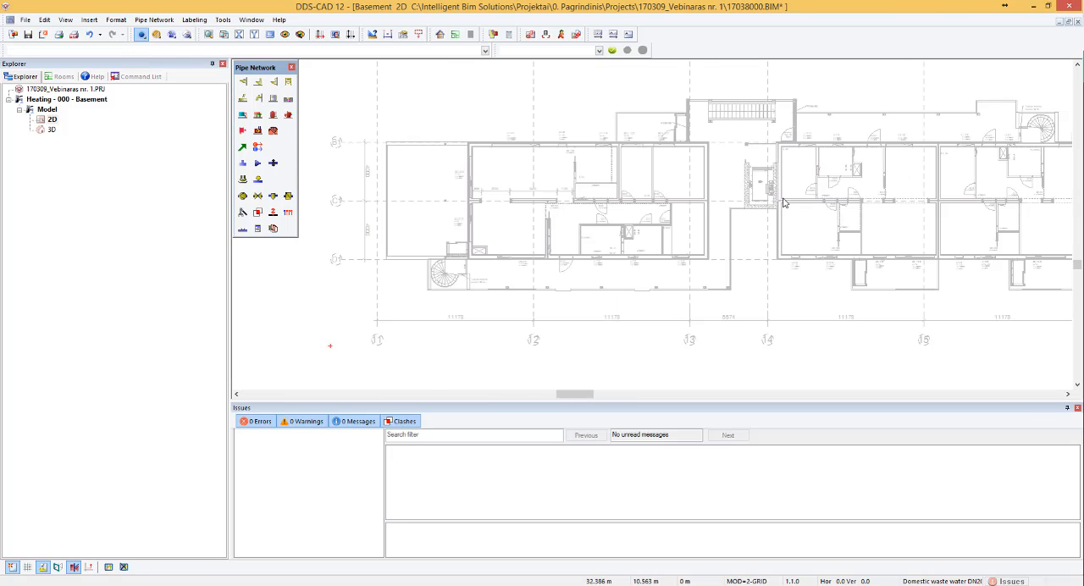
# - Save the current layer visibility as the layer setup "pastatas" and check the layer state list again
pyautogui.scroll(-2, 711, 191)
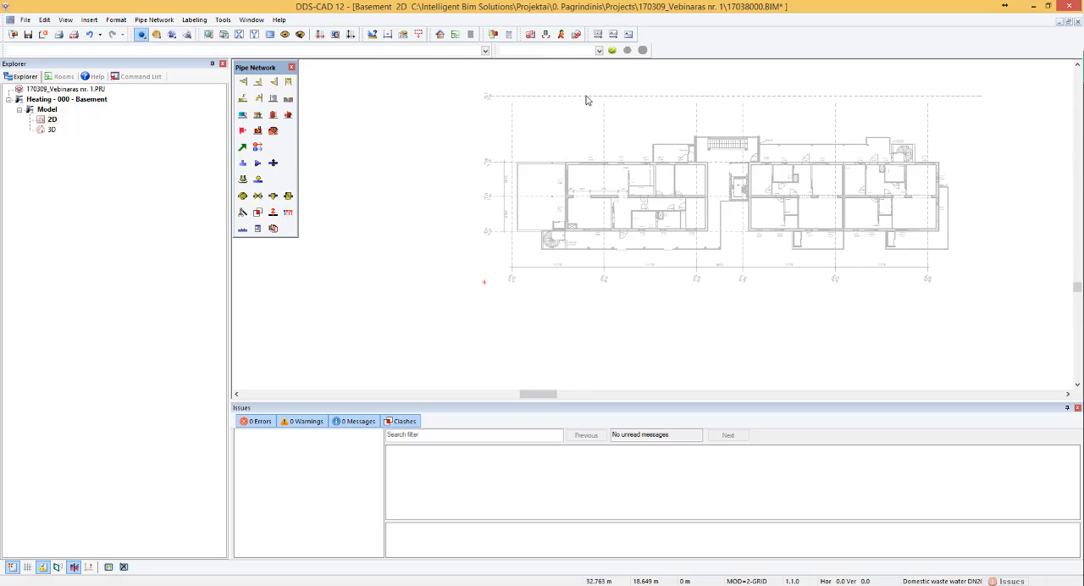
pyautogui.click(288, 35)
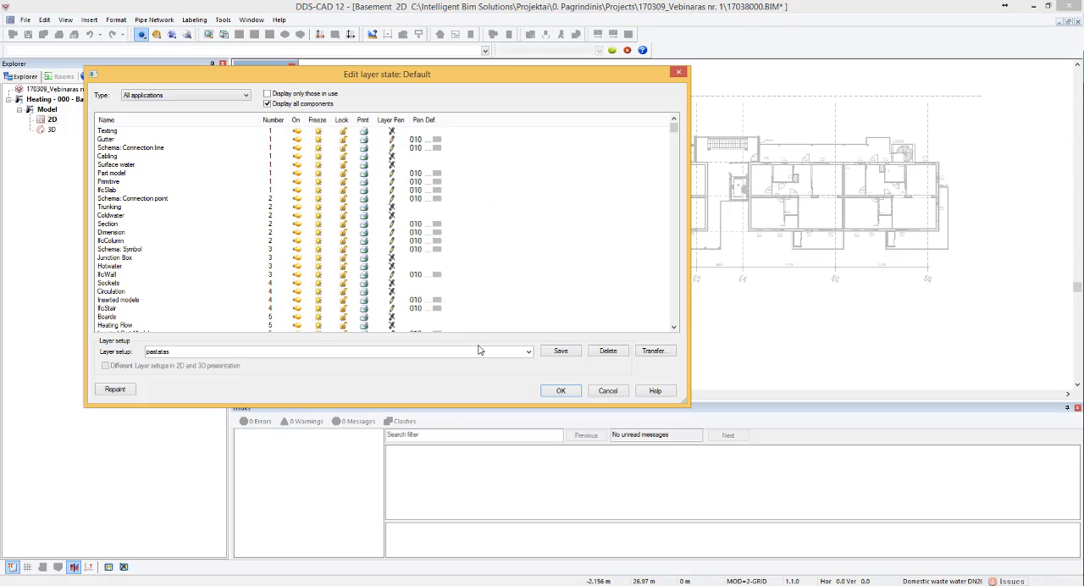
pyautogui.click(560, 351)
pyautogui.click(561, 392)
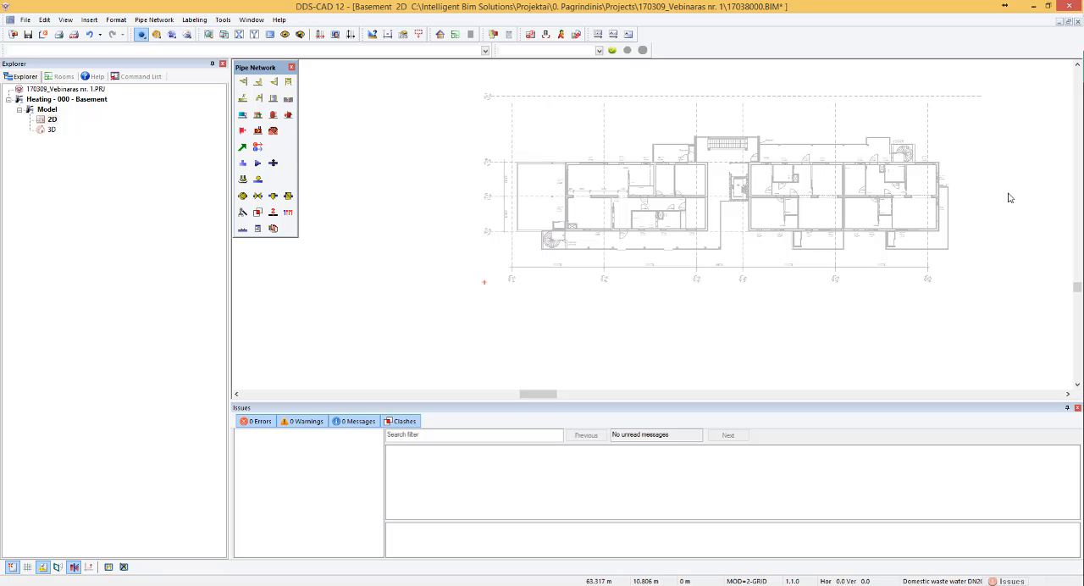
pyautogui.click(287, 35)
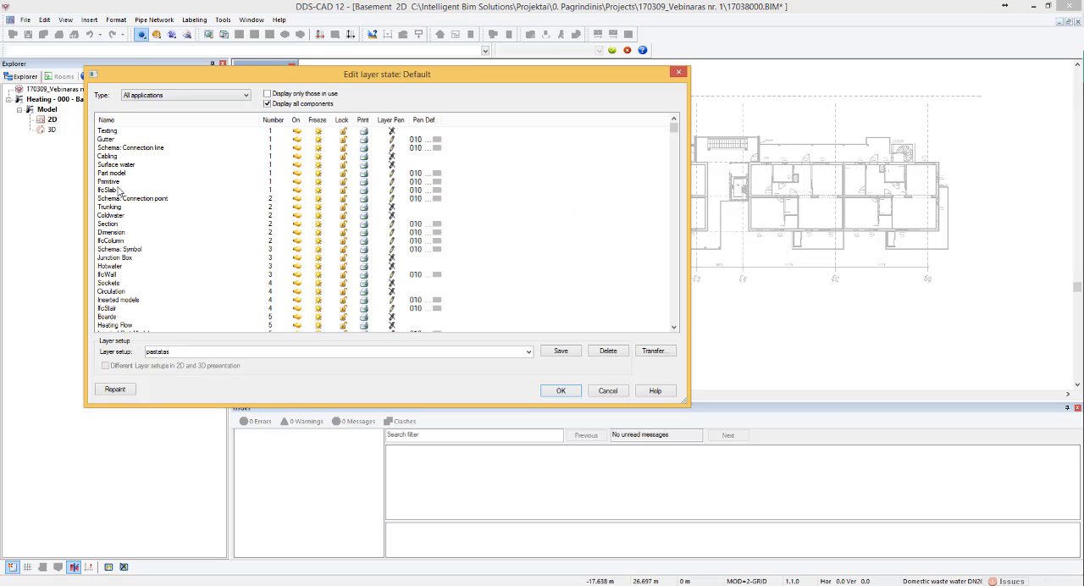
pyautogui.click(678, 72)
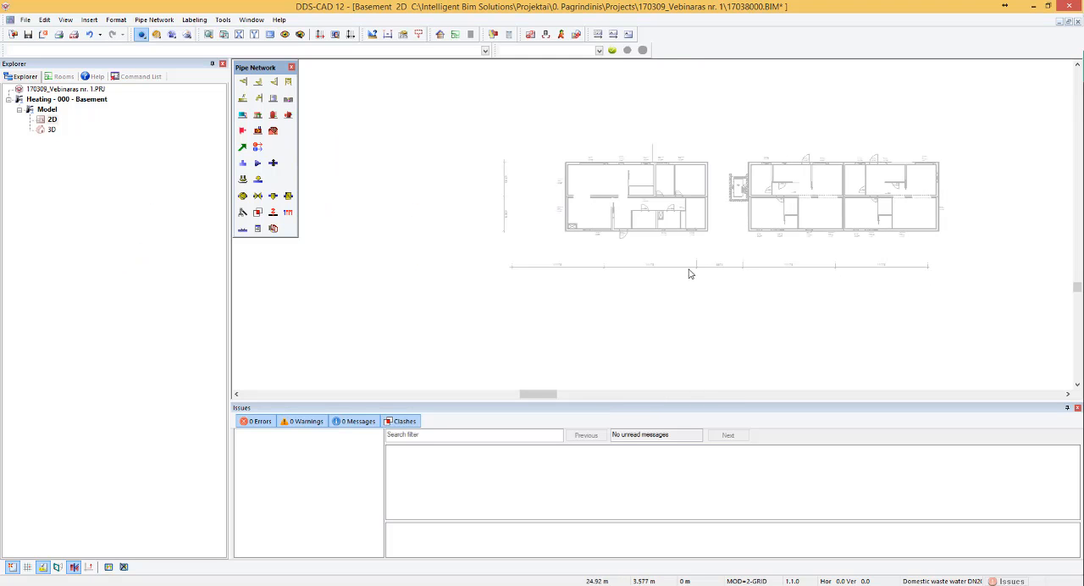
pyautogui.scroll(3, 699, 198)
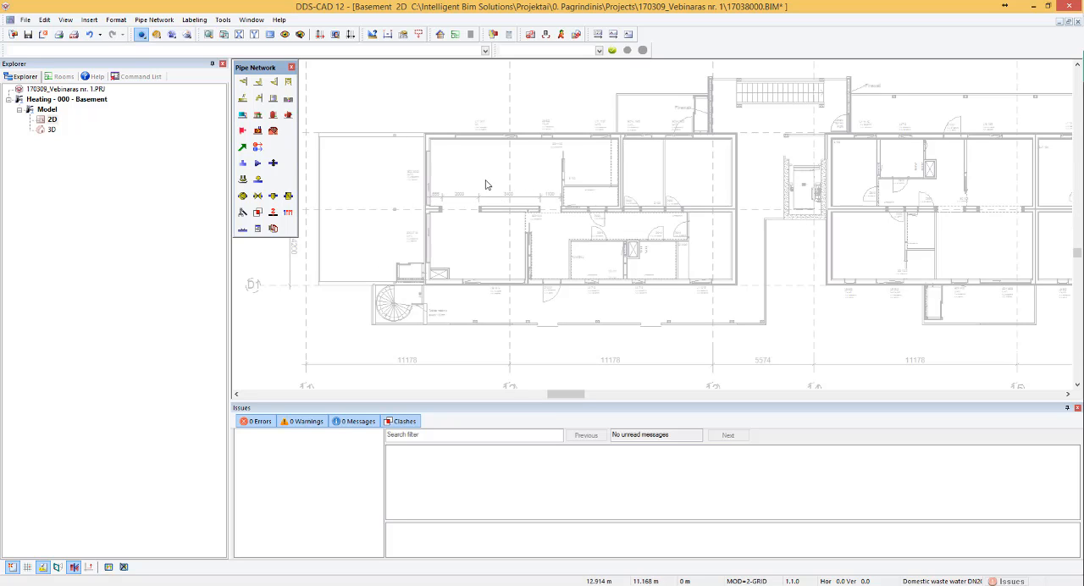
pyautogui.scroll(-2, 521, 191)
pyautogui.scroll(2, 810, 174)
pyautogui.scroll(-3, 753, 179)
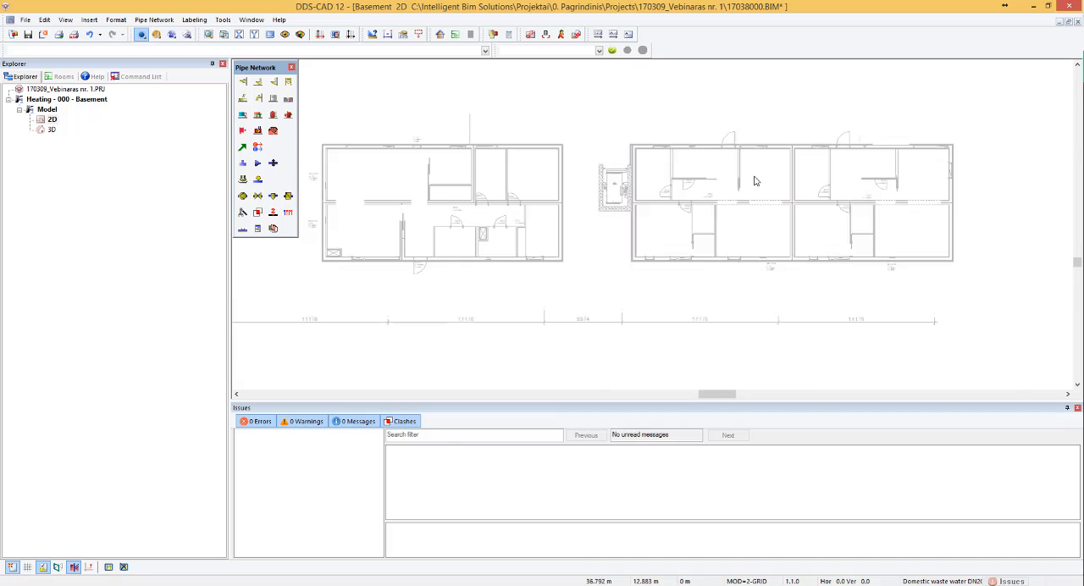
pyautogui.scroll(3, 488, 152)
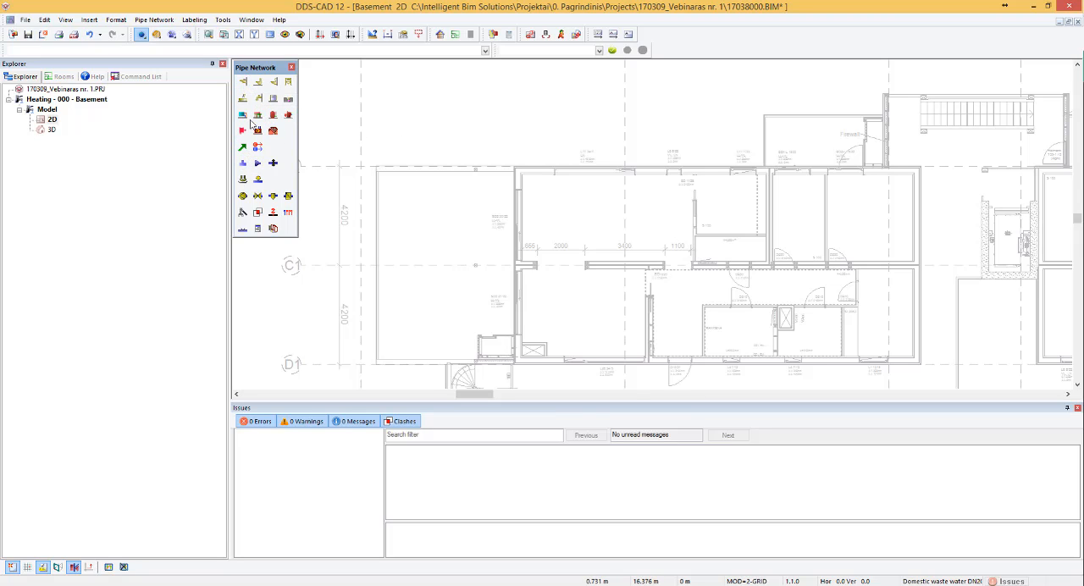
# - Look through the hand basins in the product database and leave it without placing one
pyautogui.click(244, 83)
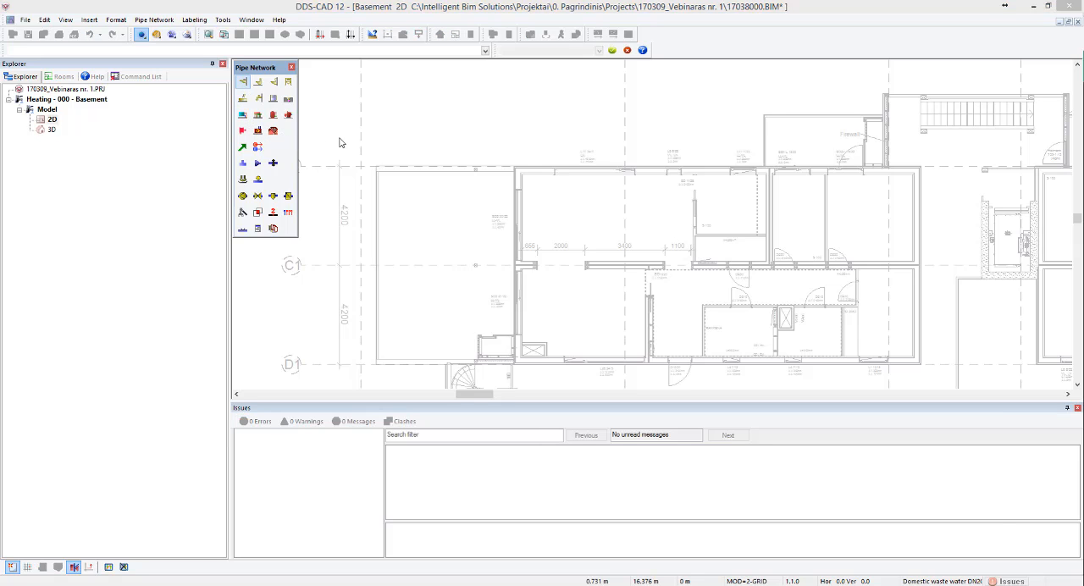
pyautogui.click(378, 151)
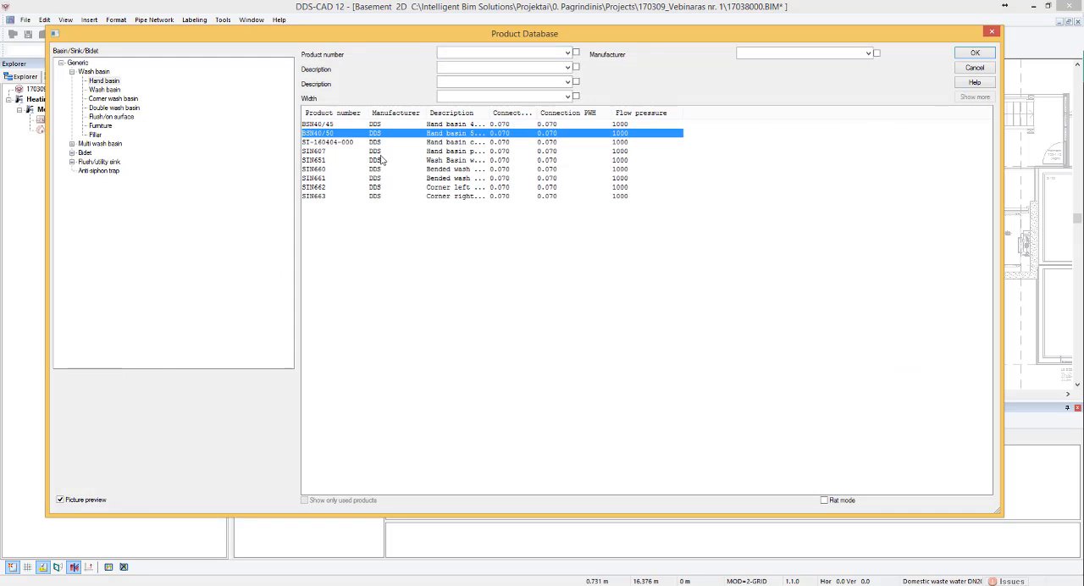
pyautogui.click(992, 32)
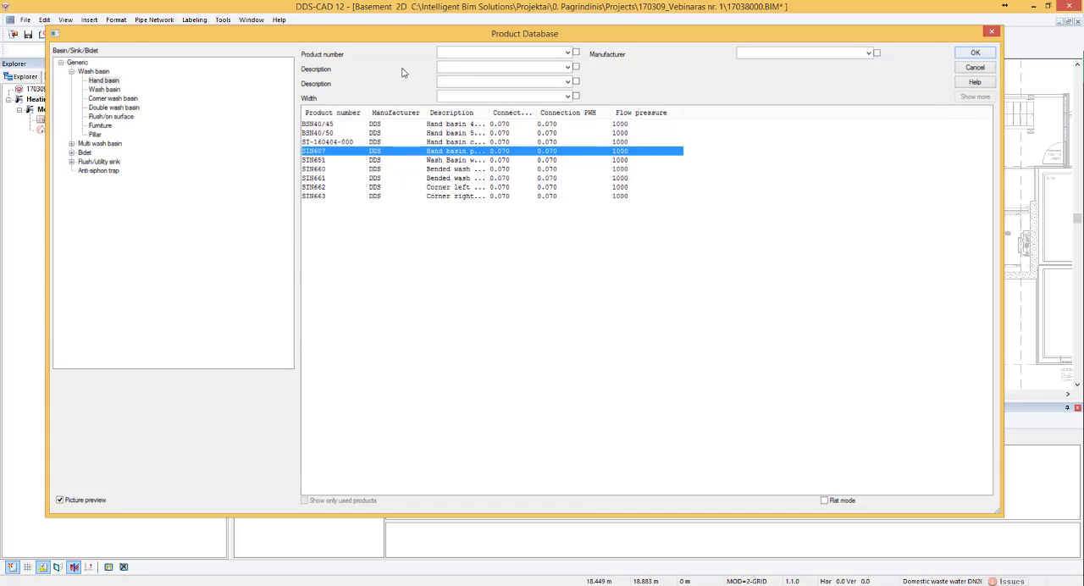
# - Browse the generic panel radiators and cooling equipment in the product database and leave it without placing a device
pyautogui.click(243, 114)
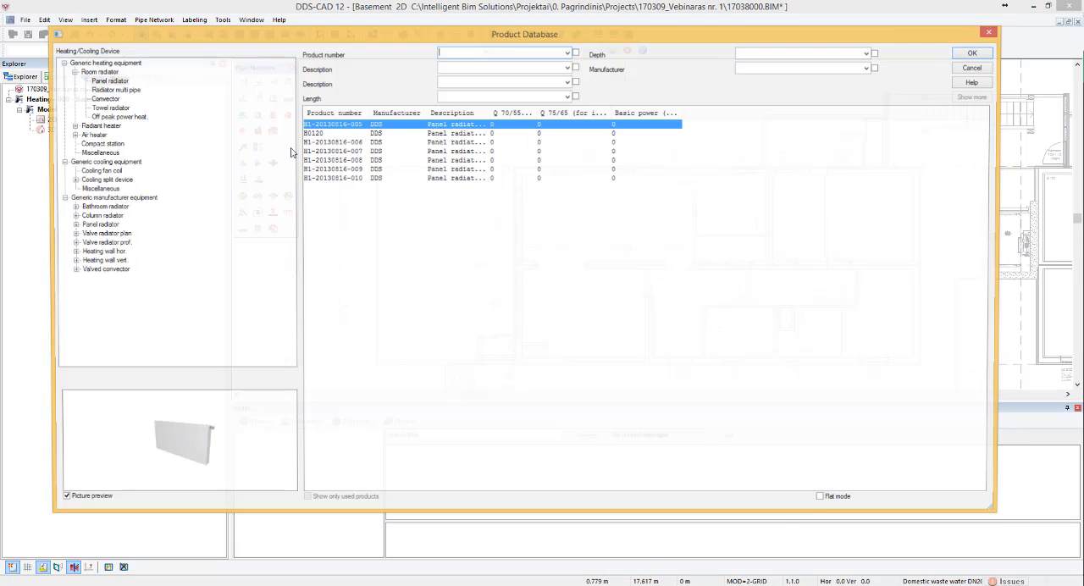
pyautogui.click(377, 143)
pyautogui.click(366, 179)
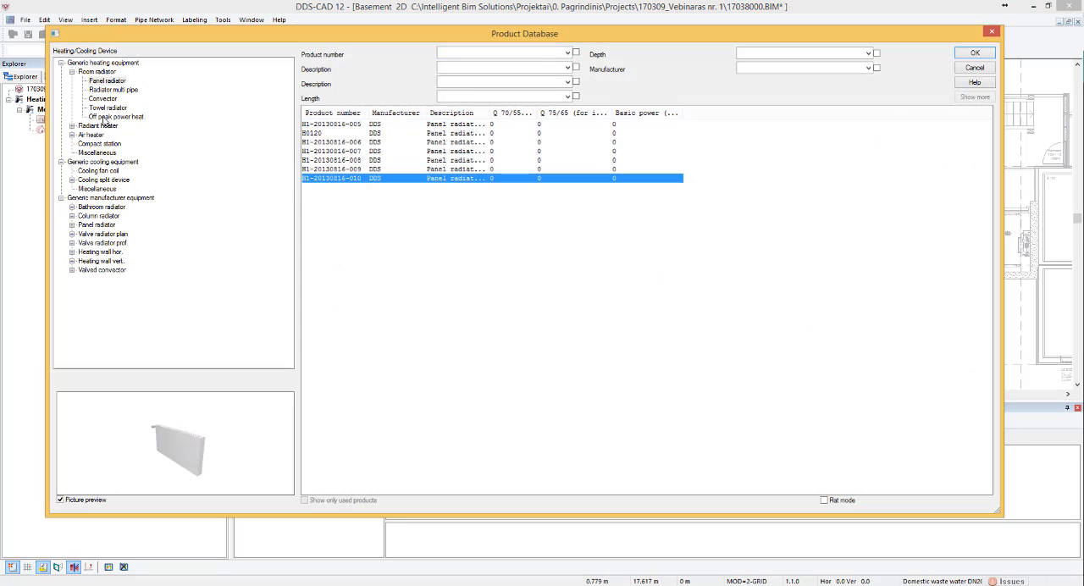
pyautogui.click(98, 170)
pyautogui.click(102, 162)
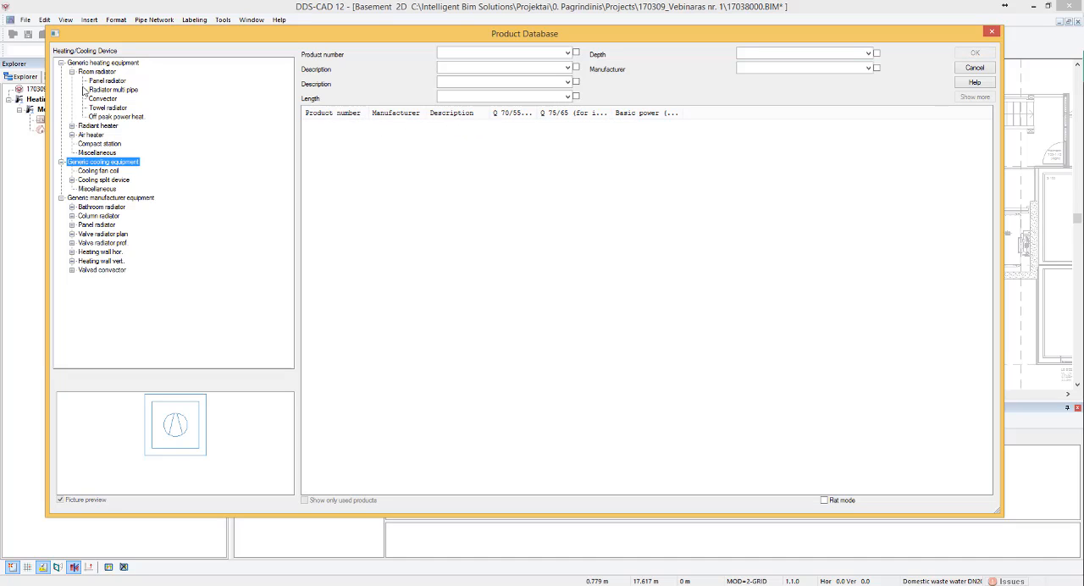
pyautogui.click(106, 80)
pyautogui.click(339, 133)
pyautogui.click(445, 161)
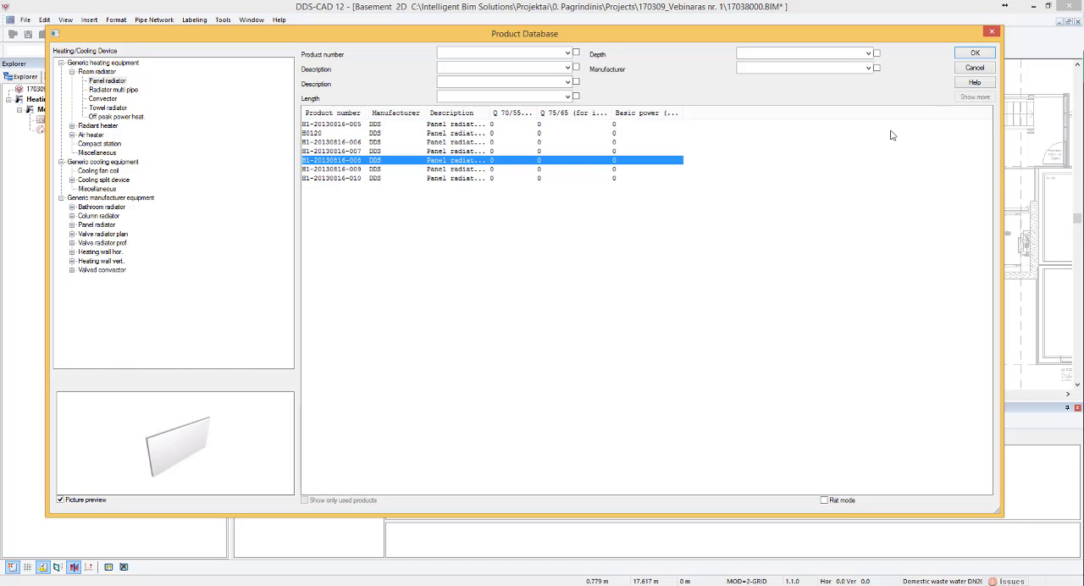
pyautogui.click(992, 33)
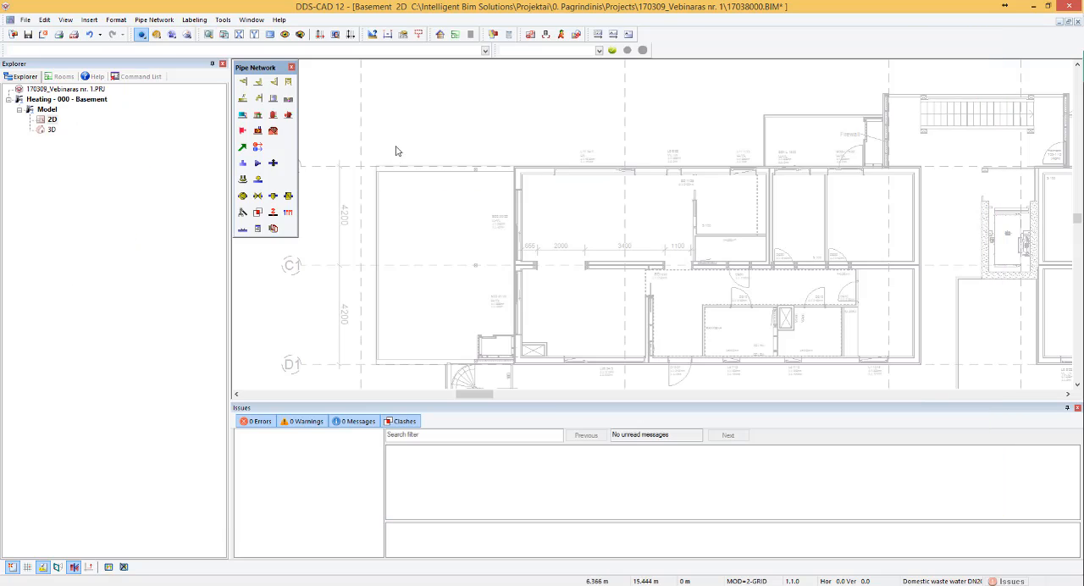
# - Examine the floor plan as a whole and, close up, the north-west room of the westernmost apartment with its windows
pyautogui.scroll(2, 633, 284)
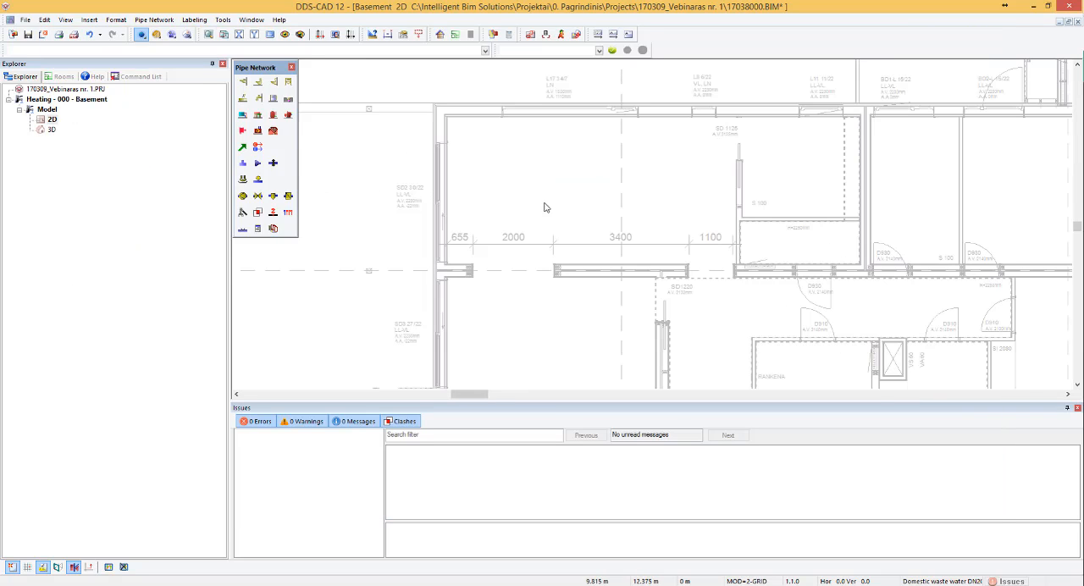
pyautogui.scroll(-5, 641, 200)
pyautogui.scroll(1, 637, 222)
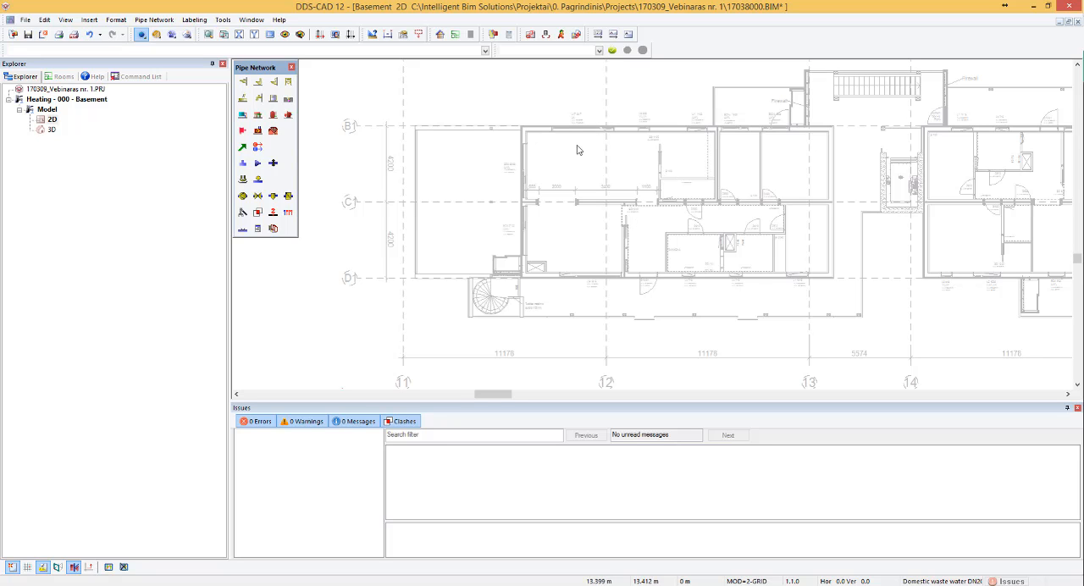
pyautogui.scroll(4, 638, 157)
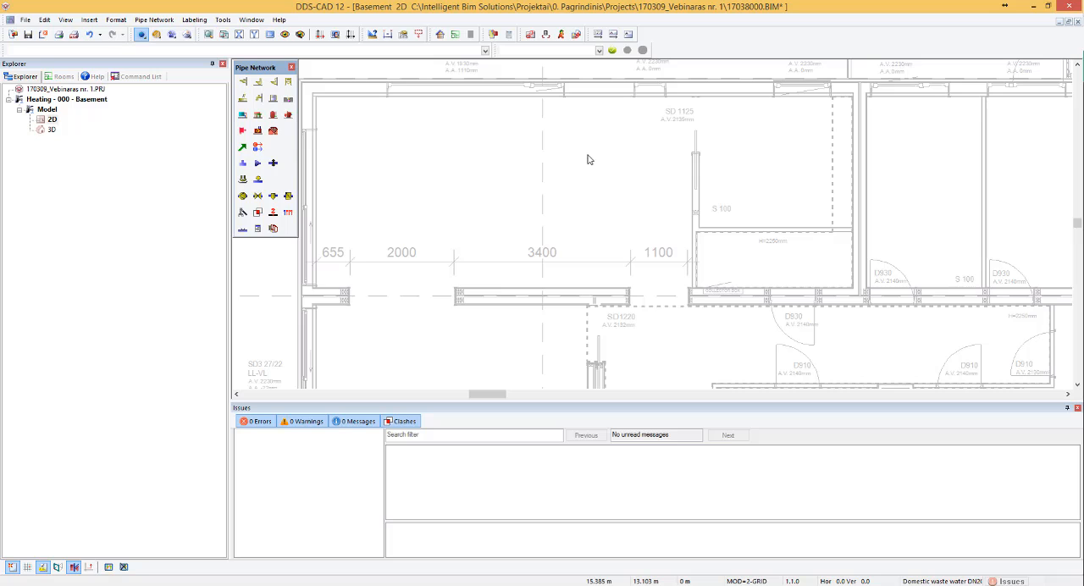
pyautogui.scroll(-5, 457, 165)
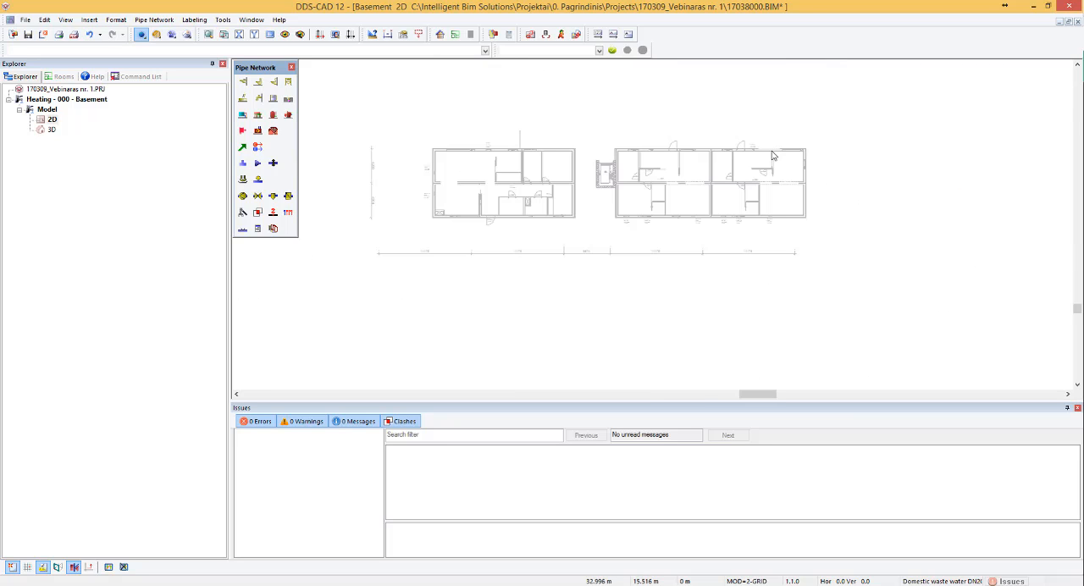
pyautogui.scroll(5, 491, 164)
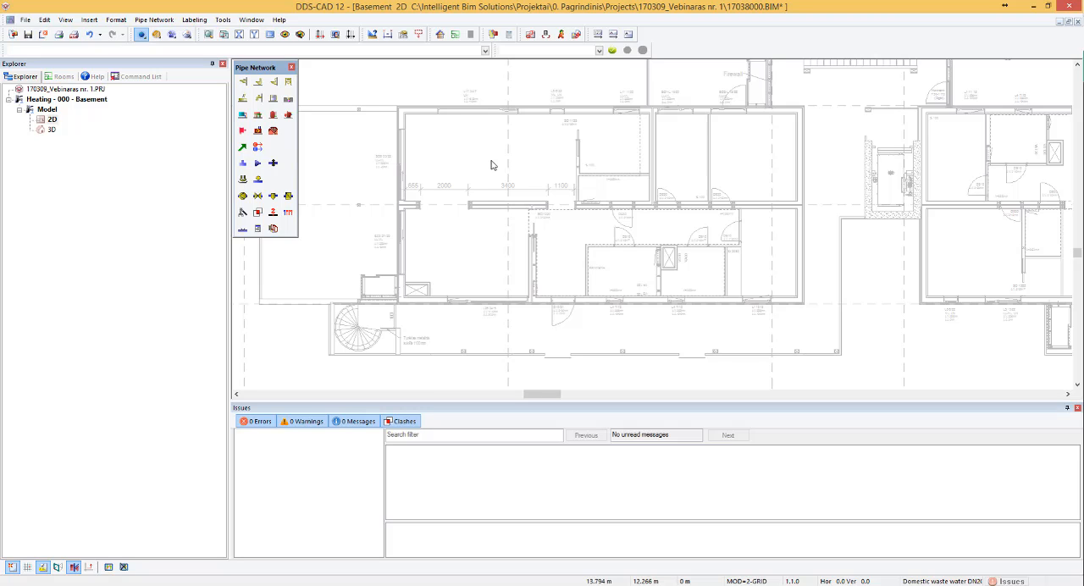
pyautogui.scroll(2, 440, 145)
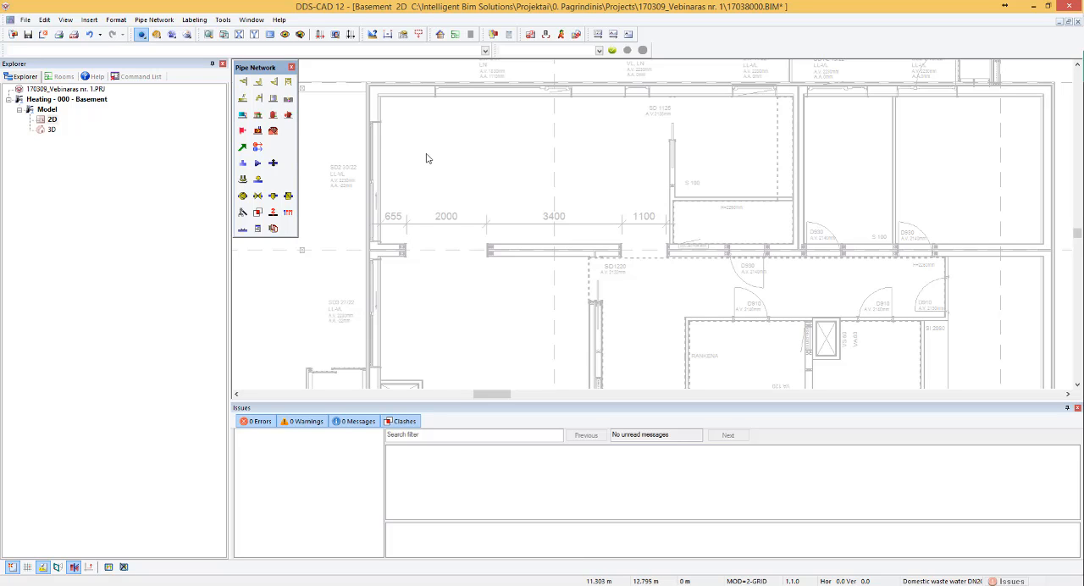
pyautogui.scroll(2, 454, 113)
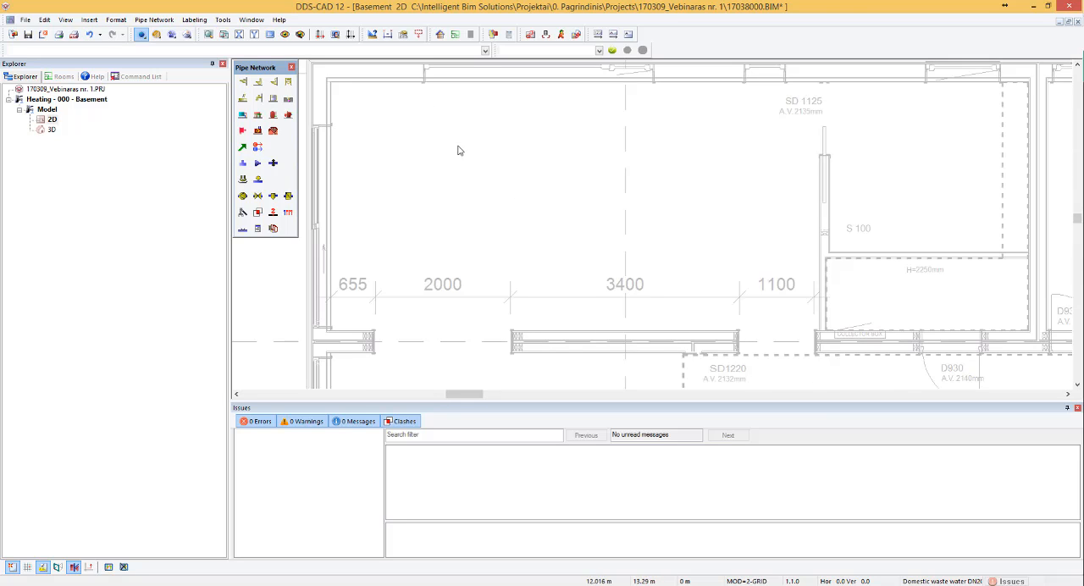
pyautogui.scroll(-2, 472, 183)
pyautogui.scroll(3, 474, 111)
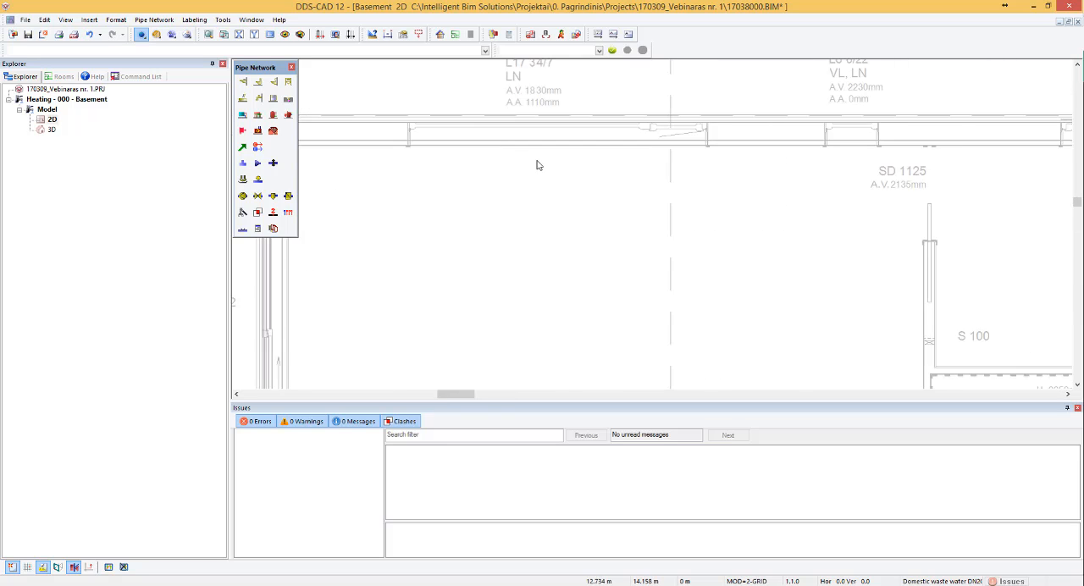
pyautogui.scroll(-2, 537, 164)
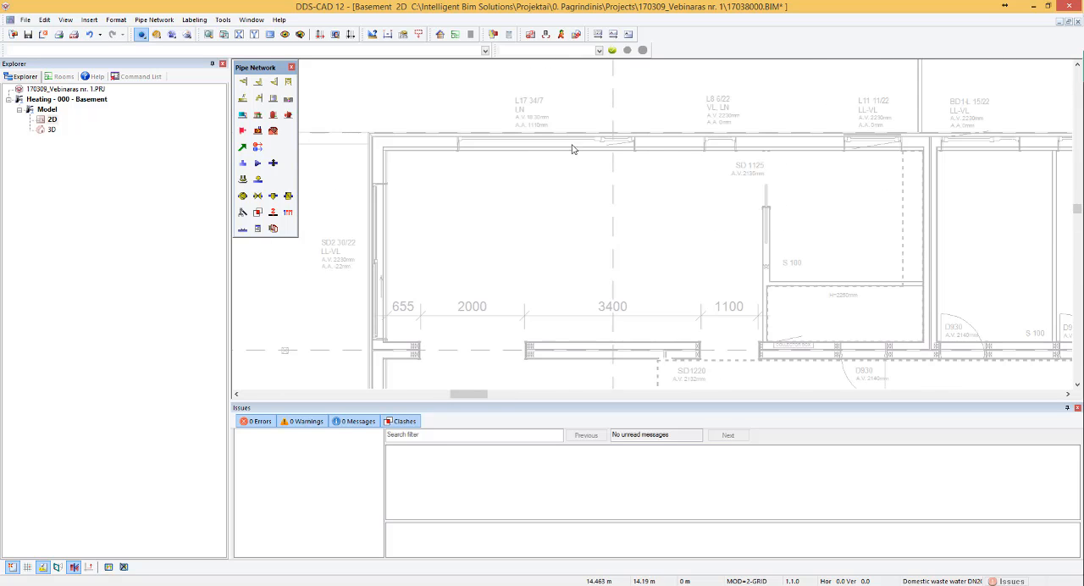
# - Start inserting a heating device and list the profiled valve radiators of height 300, widening the description column to read the types
pyautogui.click(257, 115)
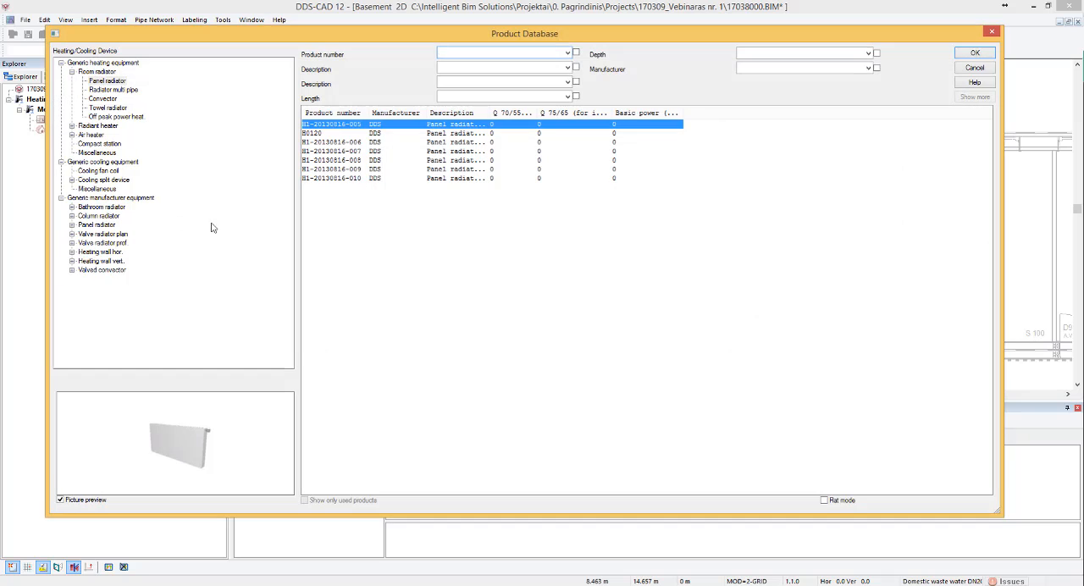
pyautogui.doubleClick(119, 244)
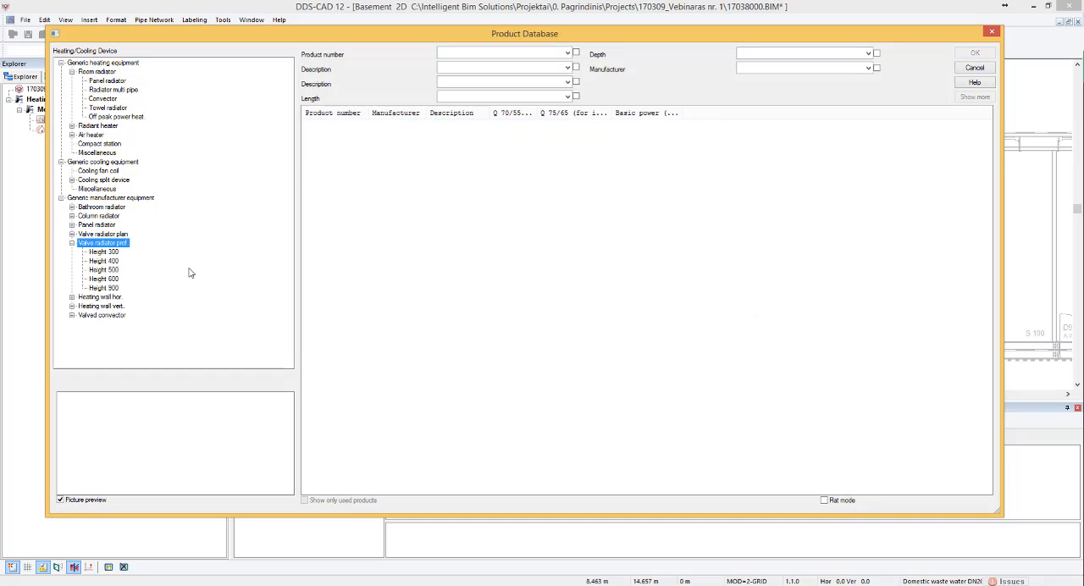
pyautogui.click(105, 252)
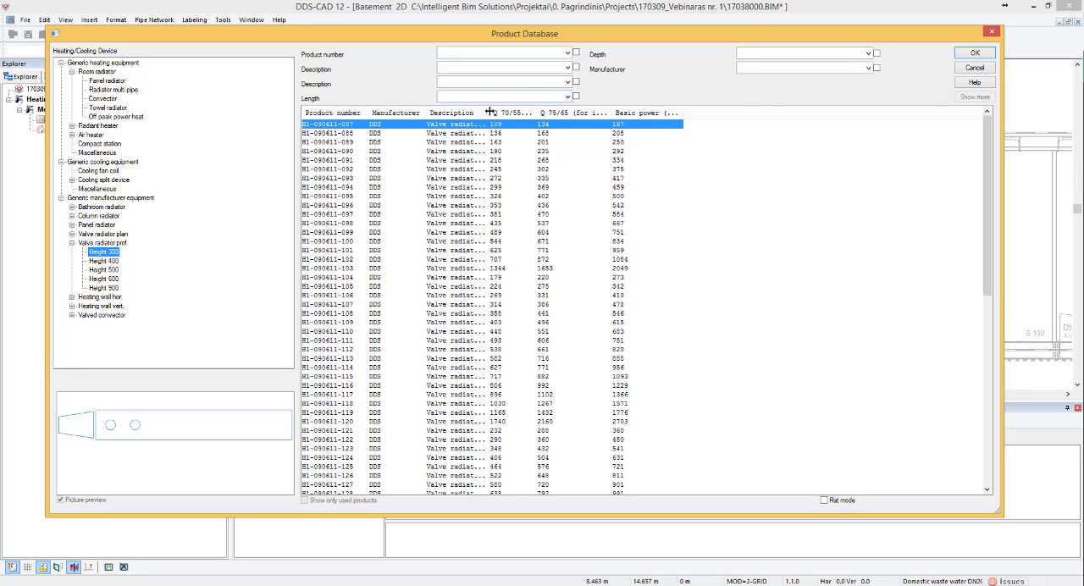
pyautogui.moveTo(488, 111); pyautogui.dragTo(644, 111)
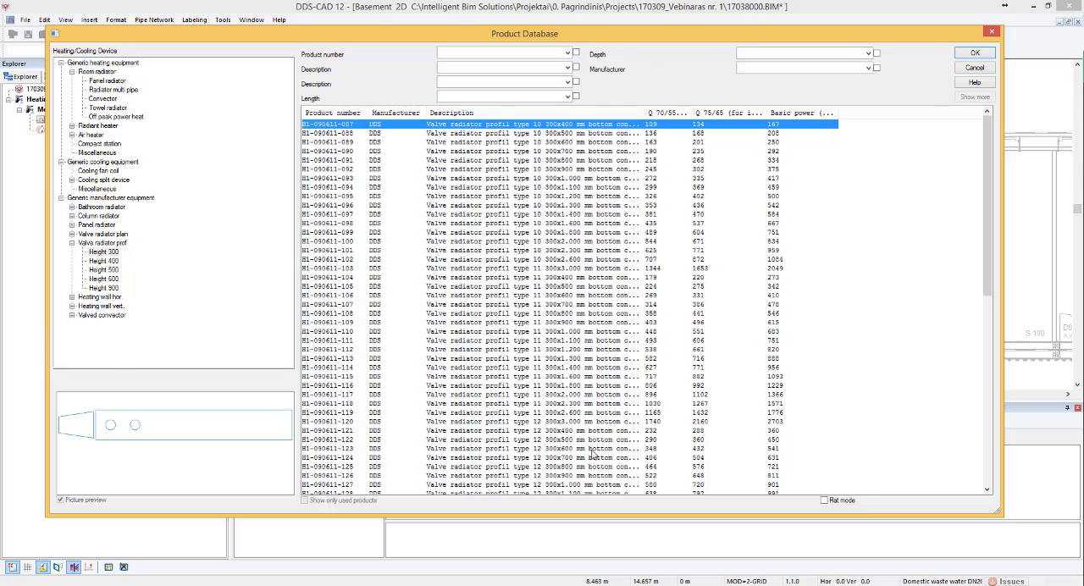
pyautogui.moveTo(989, 131); pyautogui.dragTo(940, 343)
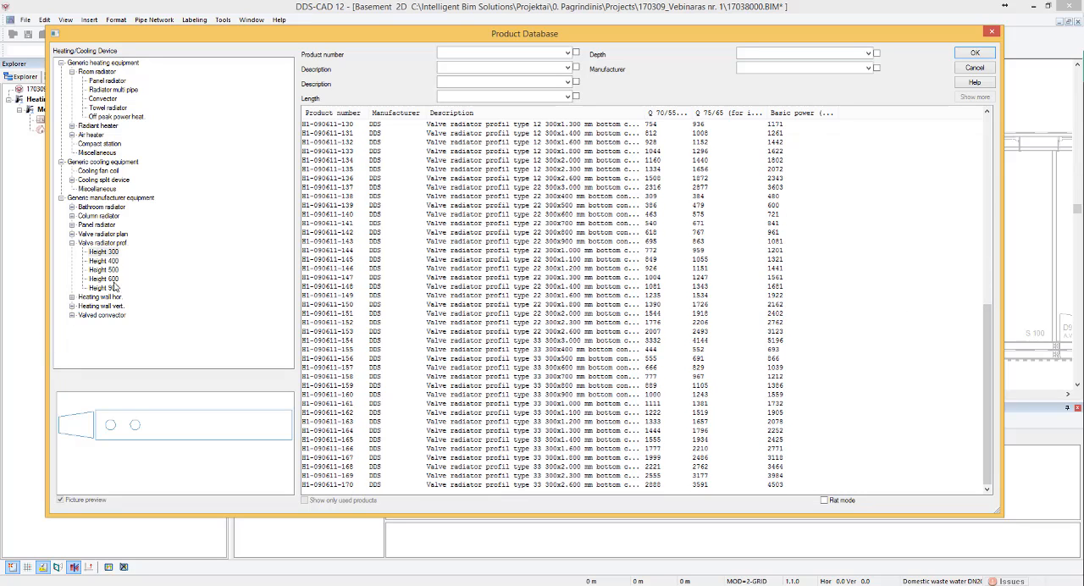
# - Filter the radiators by description 22 and length 1200 and accept the type 22 300x1200 mm valve radiator with bottom connection
pyautogui.click(467, 85)
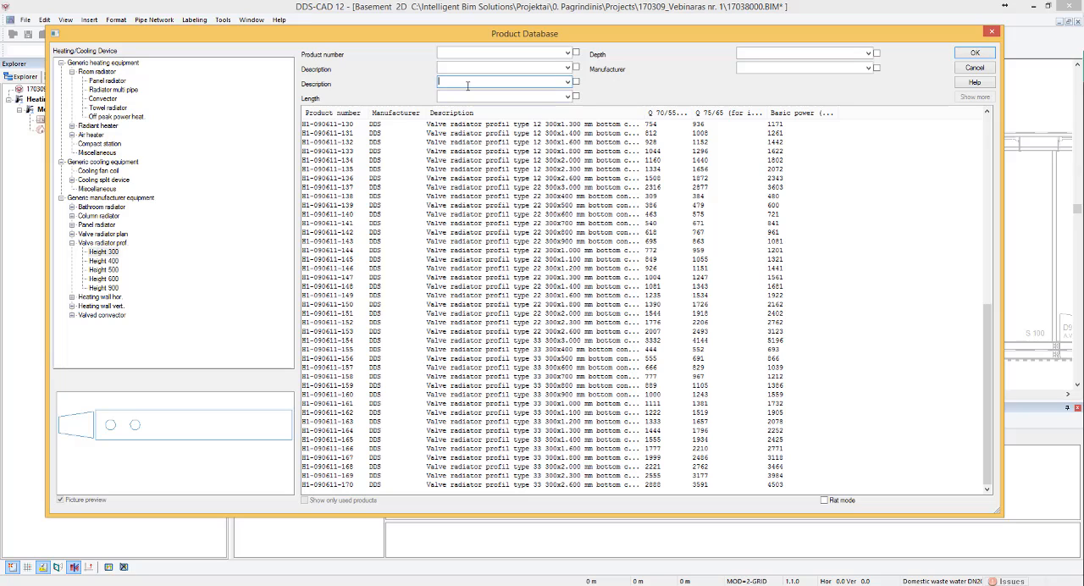
pyautogui.write('22')
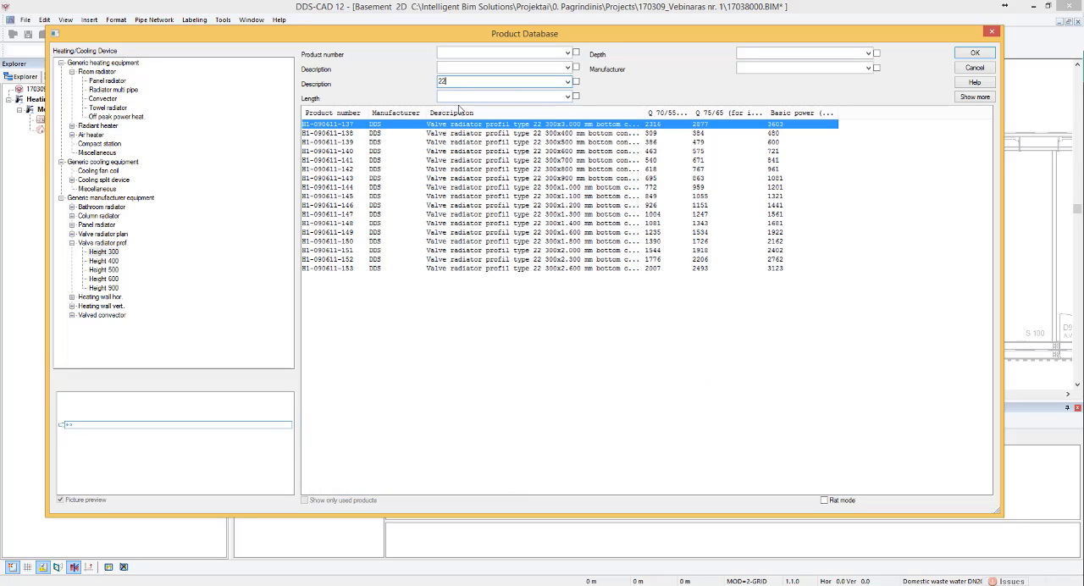
pyautogui.click(464, 97)
pyautogui.write('1200')
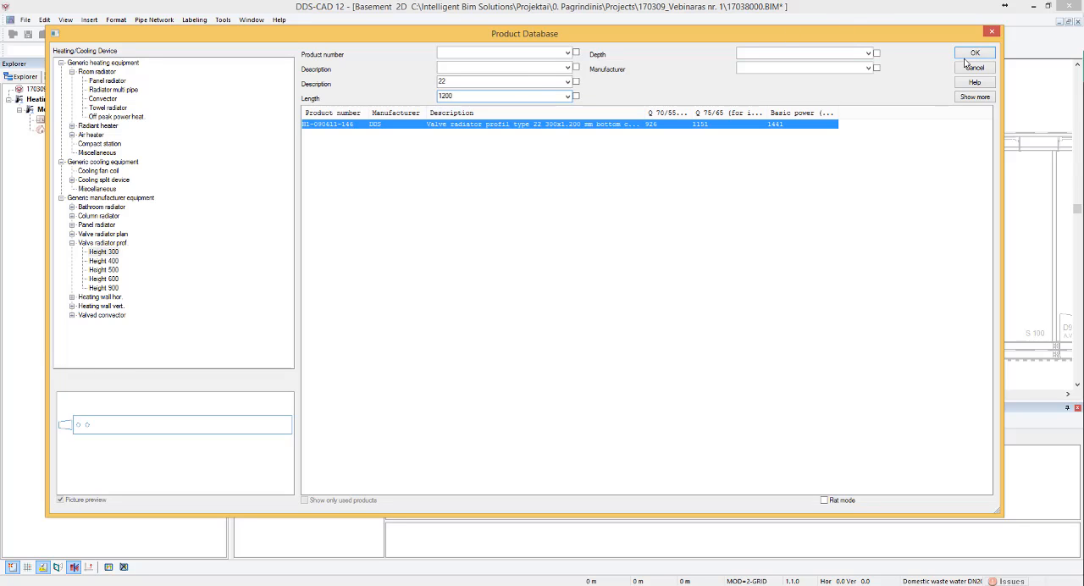
pyautogui.click(971, 54)
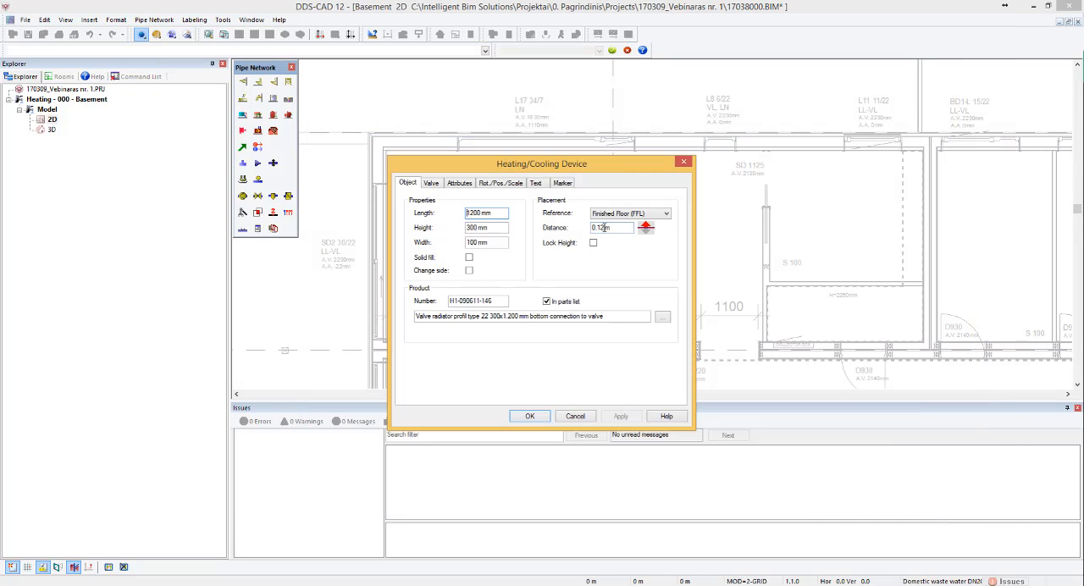
# - Set the radiator 0.12 m above the finished floor (FFL) with locked height and solid fill, and accept the device settings
pyautogui.click(624, 216)
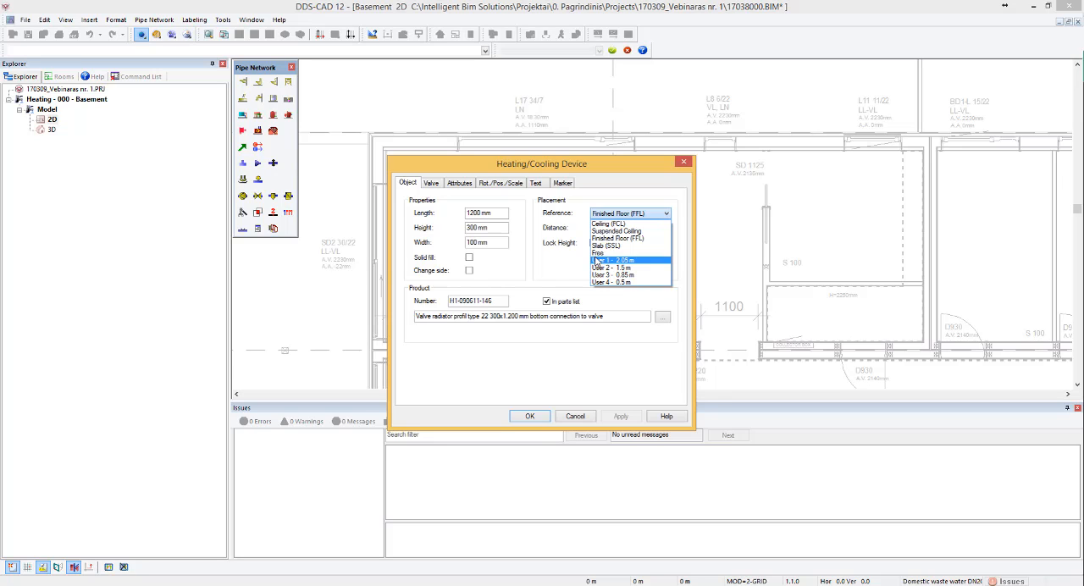
pyautogui.click(608, 238)
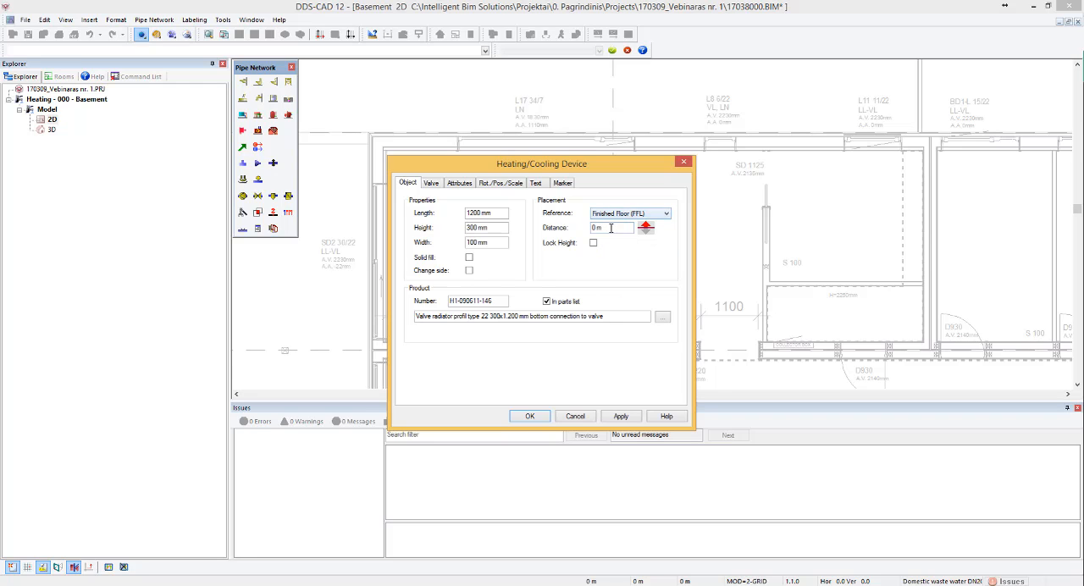
pyautogui.doubleClick(610, 228)
pyautogui.click(468, 258)
pyautogui.click(619, 415)
pyautogui.click(528, 416)
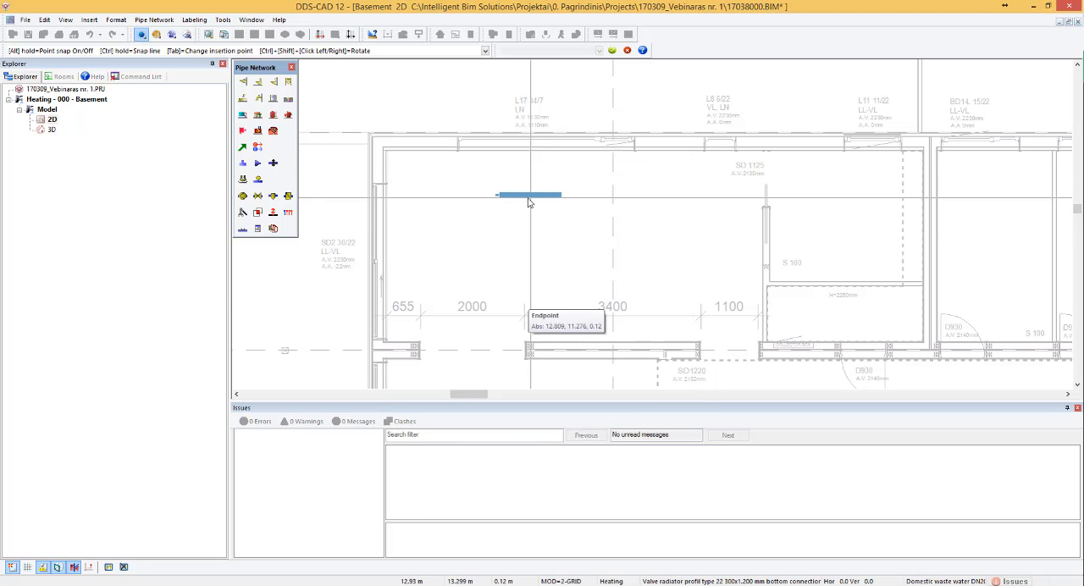
# - Place the 1200 mm radiator against the north wall, centred between both side edges of window L17 34/7, and end the insertion
pyautogui.scroll(5, 542, 153)
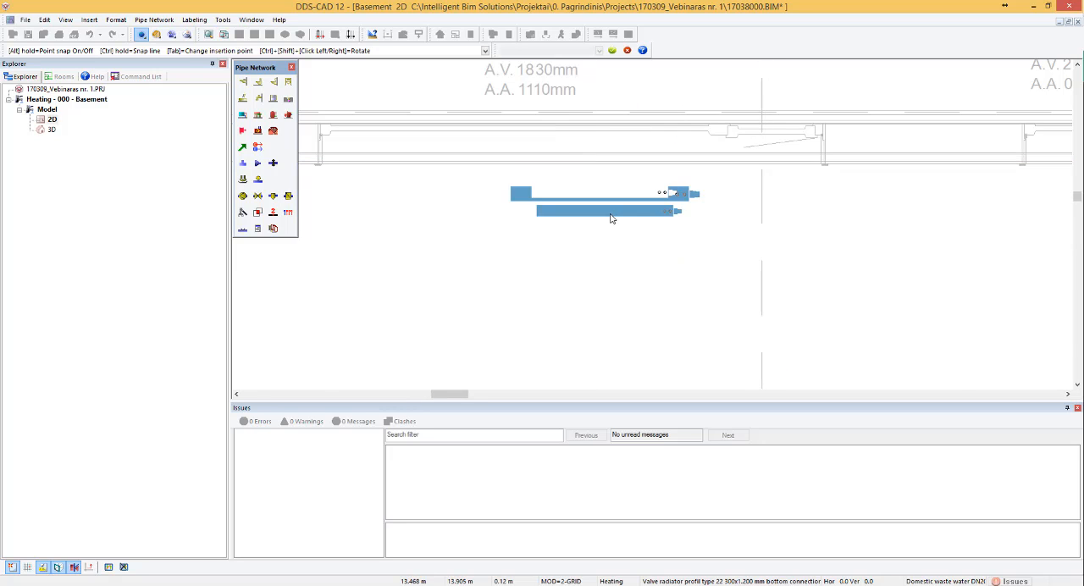
pyautogui.scroll(-2, 602, 203)
pyautogui.scroll(2, 576, 103)
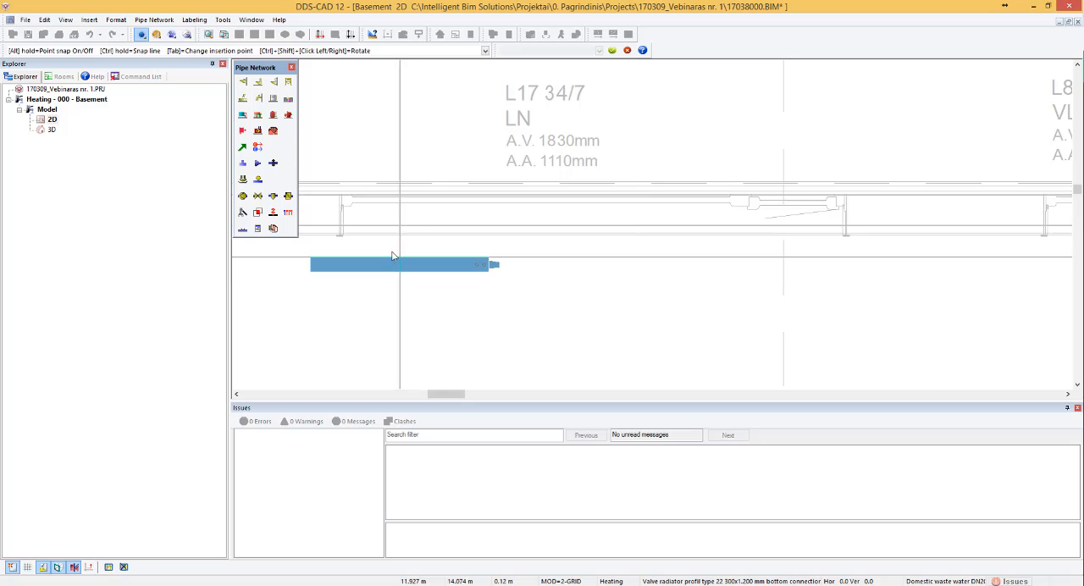
pyautogui.scroll(2, 385, 252)
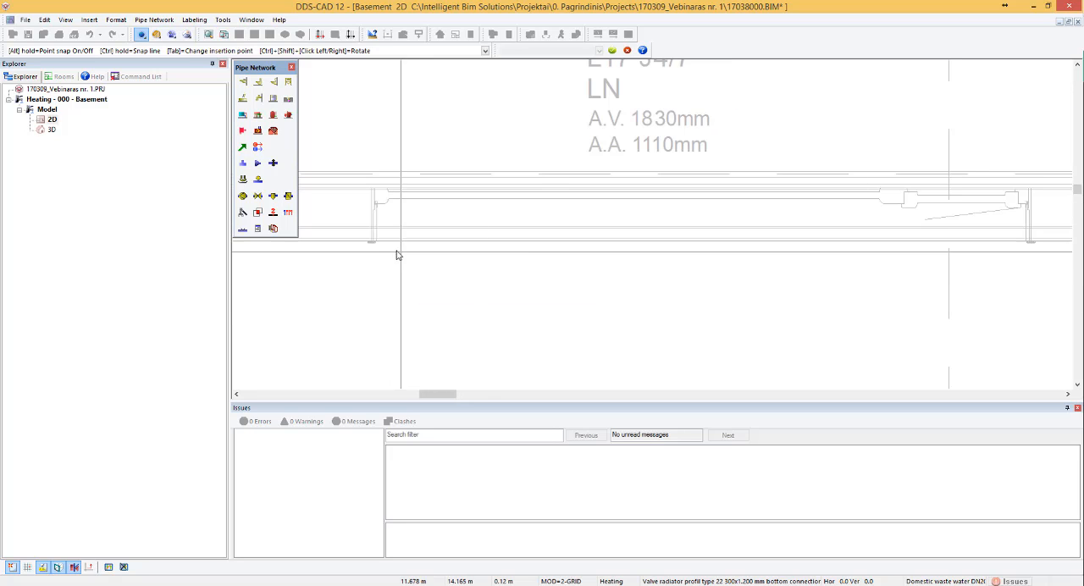
pyautogui.click(382, 245)
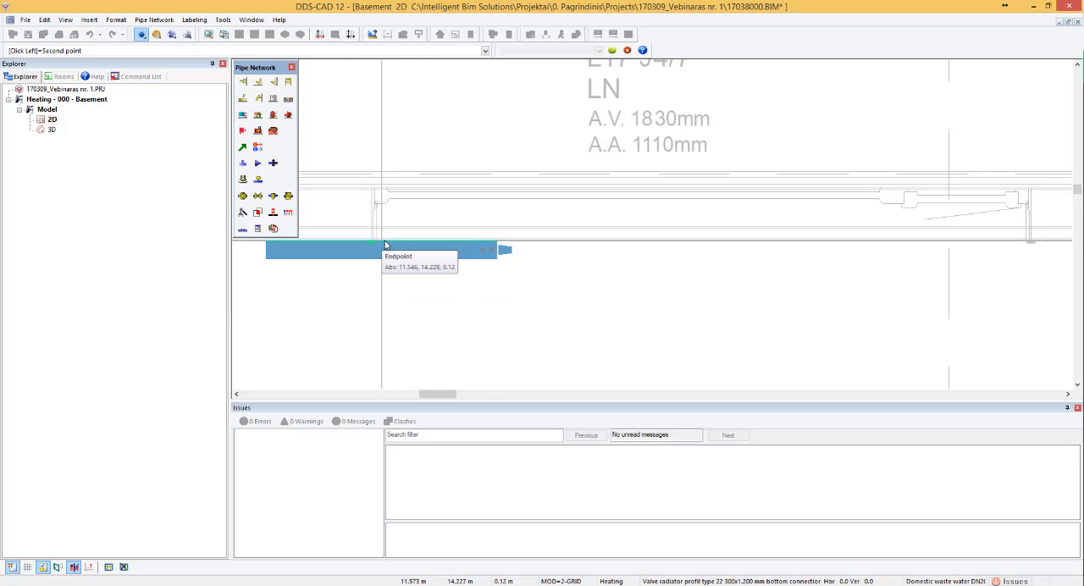
pyautogui.scroll(-2, 584, 296)
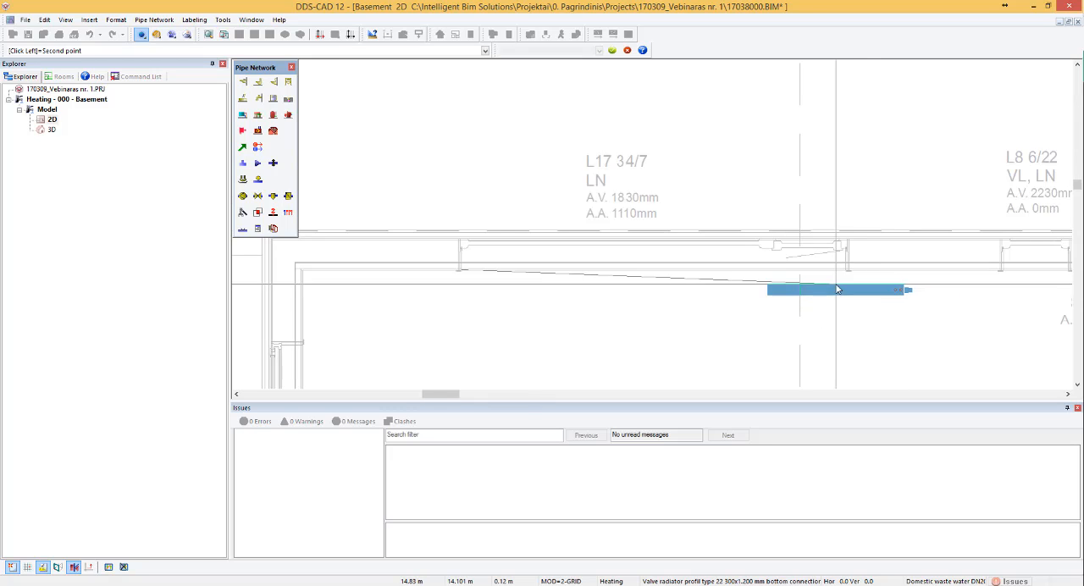
pyautogui.scroll(2, 838, 288)
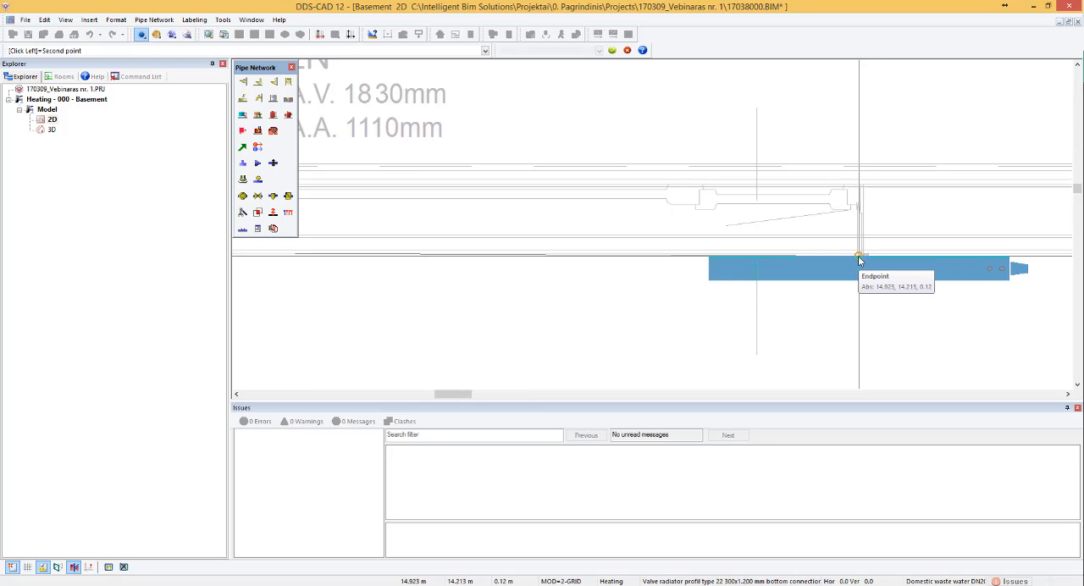
pyautogui.click(859, 258)
pyautogui.scroll(-2, 681, 275)
pyautogui.press('Escape')
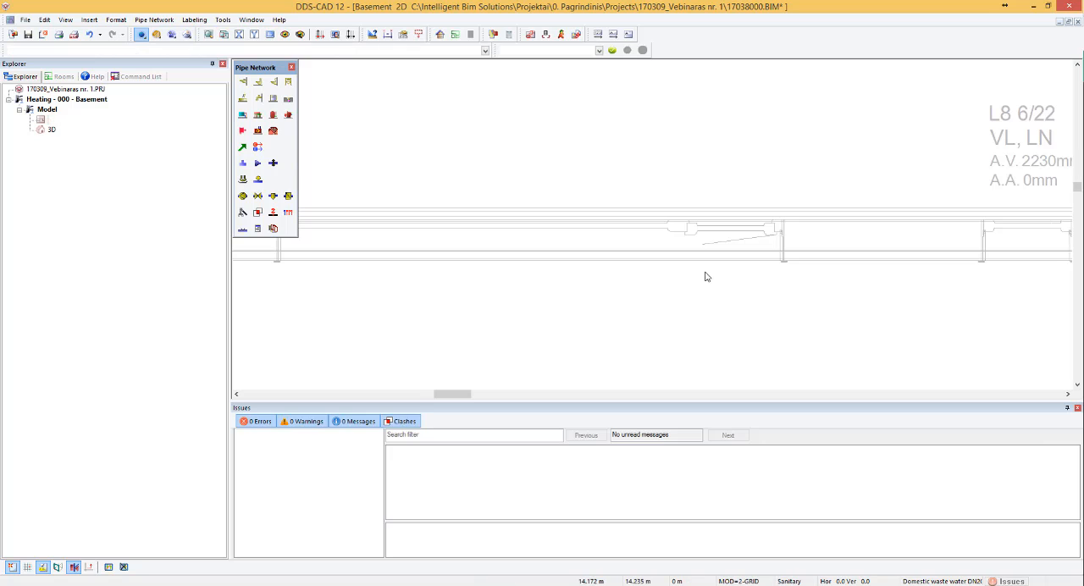
# - Move the radiator under window L17 34/7 by 0.035 perpendicular to the north wall, into the room
pyautogui.scroll(-2, 653, 226)
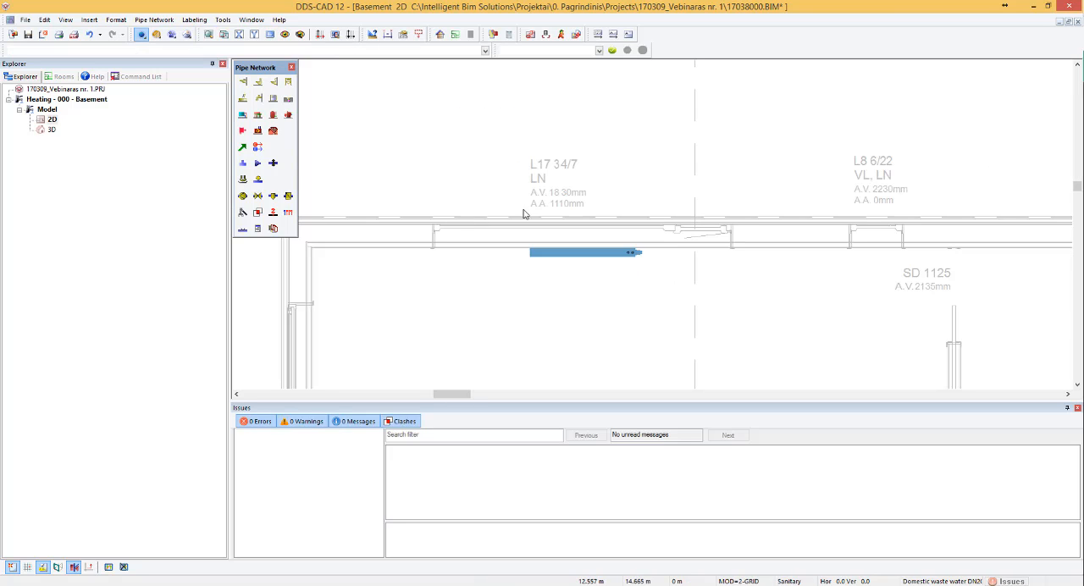
pyautogui.scroll(2, 523, 214)
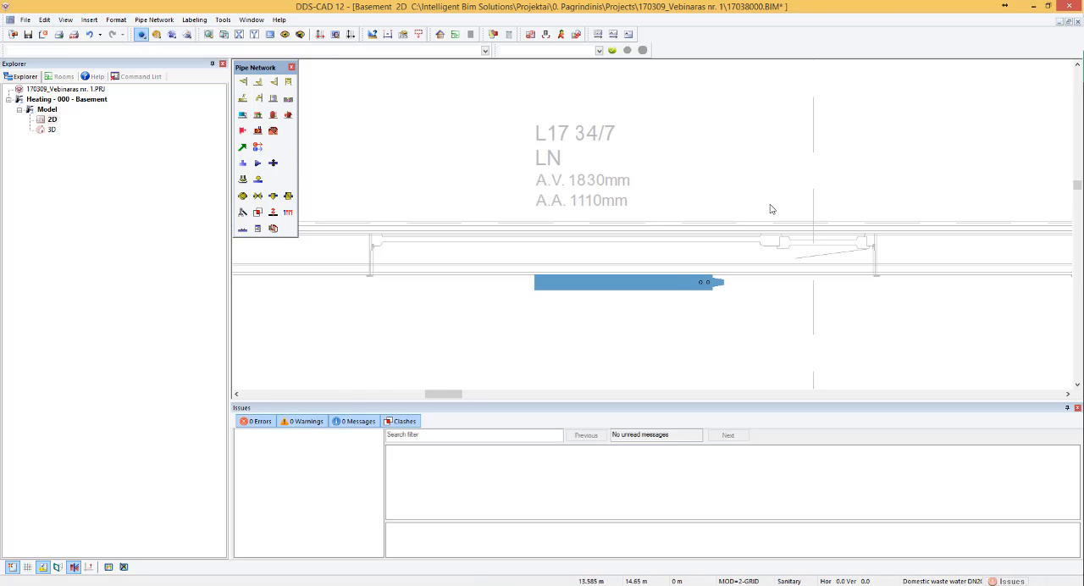
pyautogui.click(658, 288)
pyautogui.press('y')
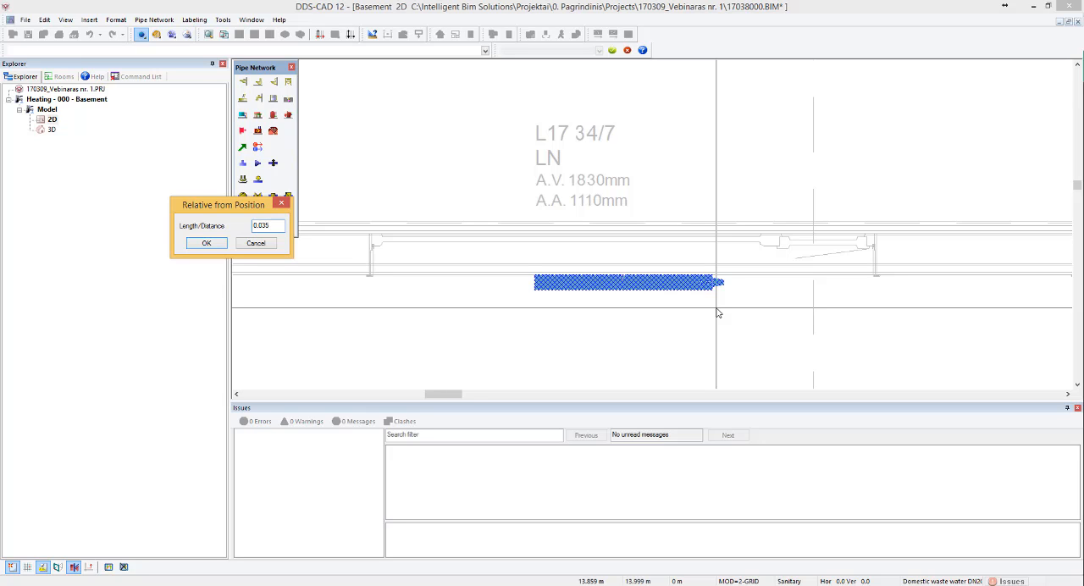
pyautogui.press('Return')
pyautogui.scroll(-2, 692, 280)
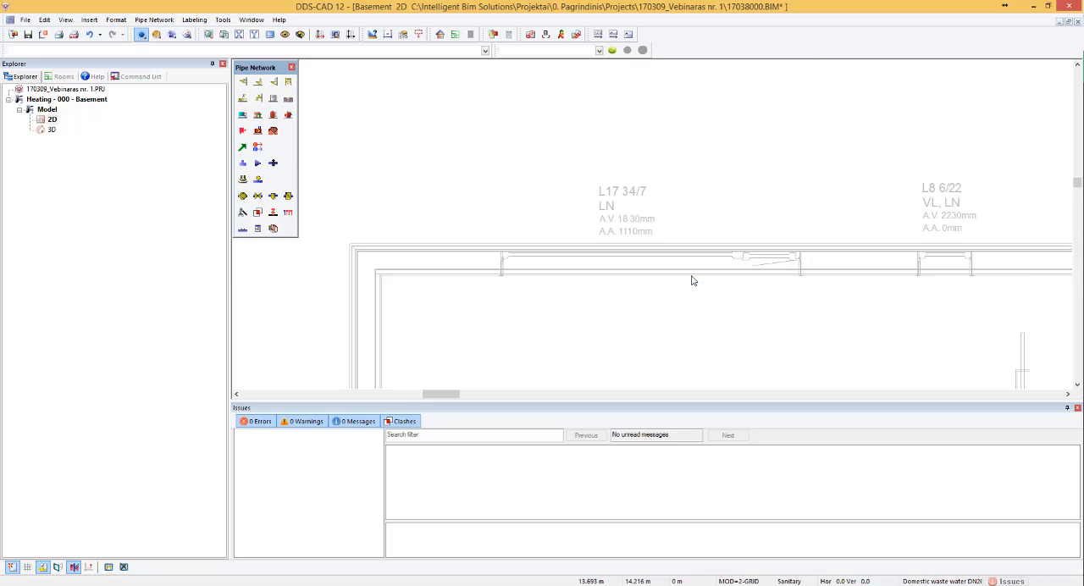
# - Examine the radiator's position below window L17 34/7 and the SD2 30/22 opening in the room's west wall
pyautogui.scroll(1, 692, 280)
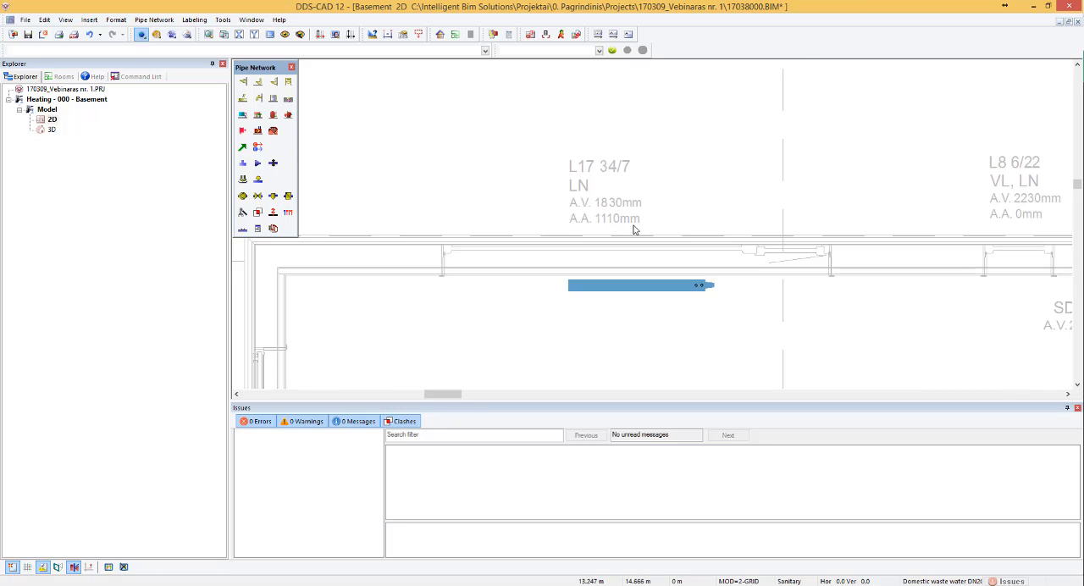
pyautogui.scroll(-2, 669, 199)
pyautogui.scroll(1, 510, 320)
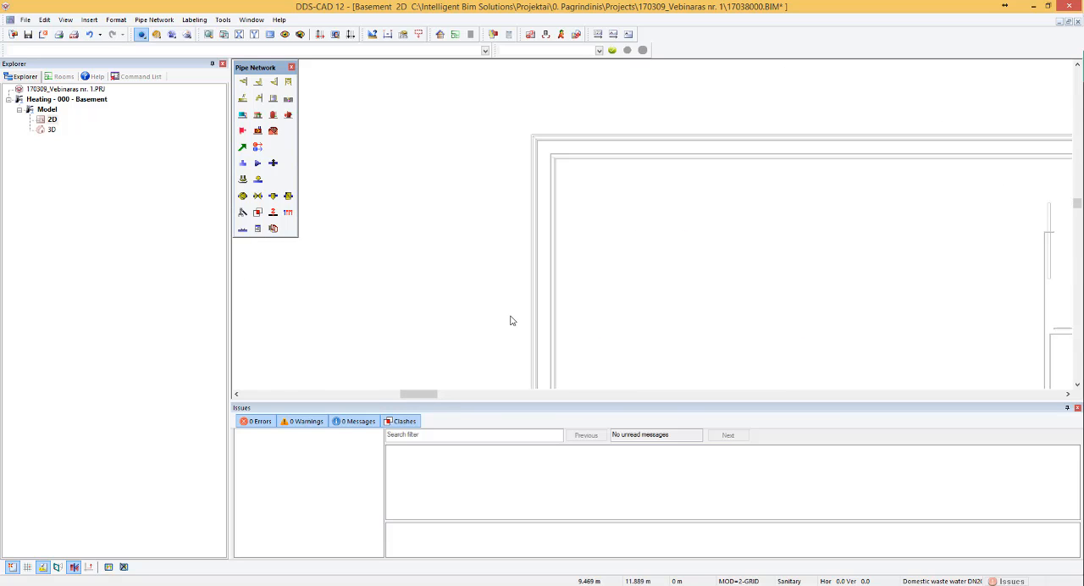
pyautogui.scroll(1, 510, 320)
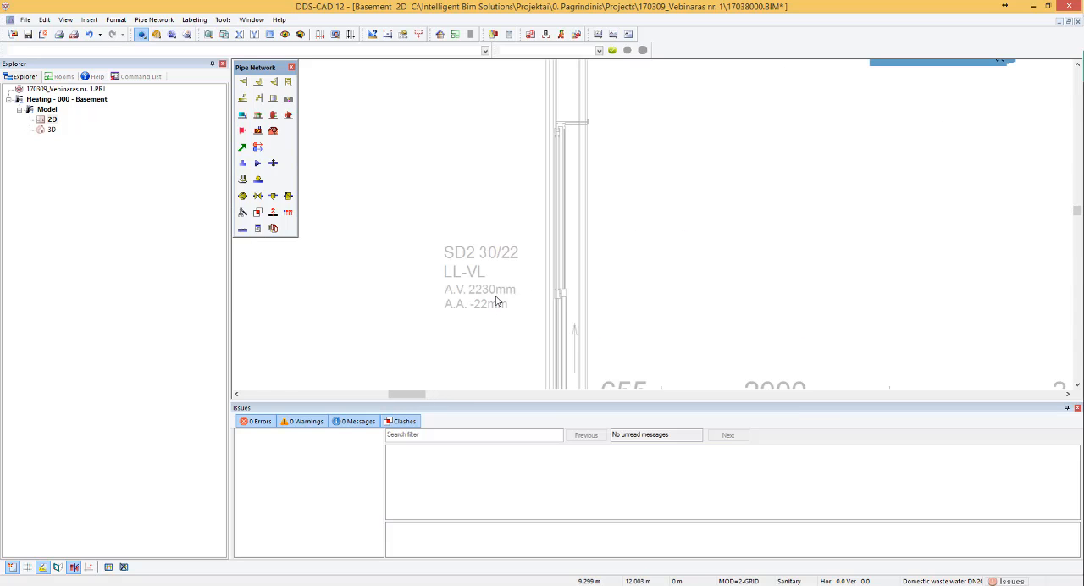
pyautogui.scroll(-1, 497, 301)
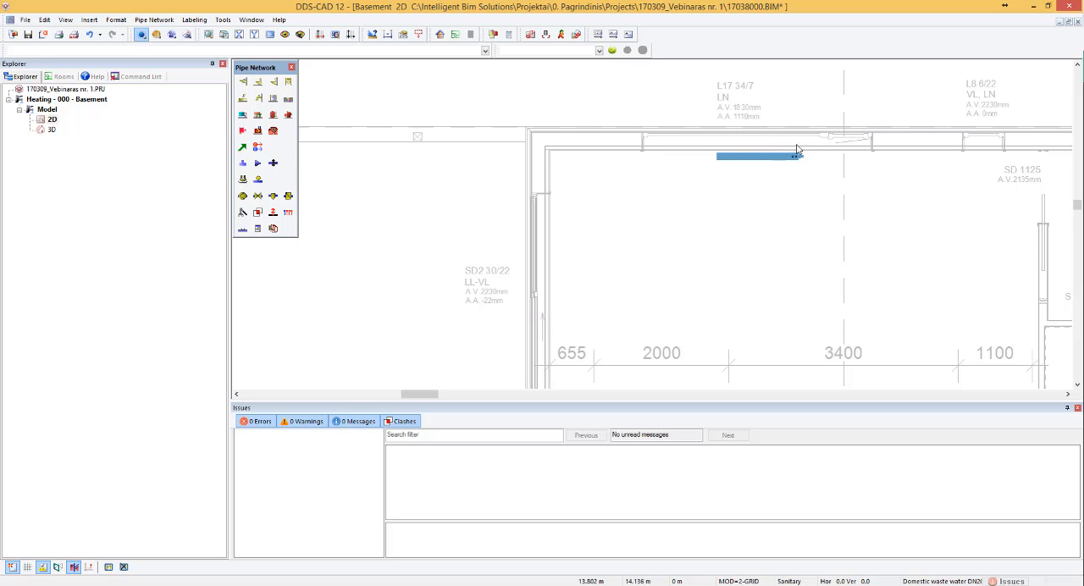
pyautogui.scroll(1, 765, 101)
pyautogui.scroll(-1, 537, 129)
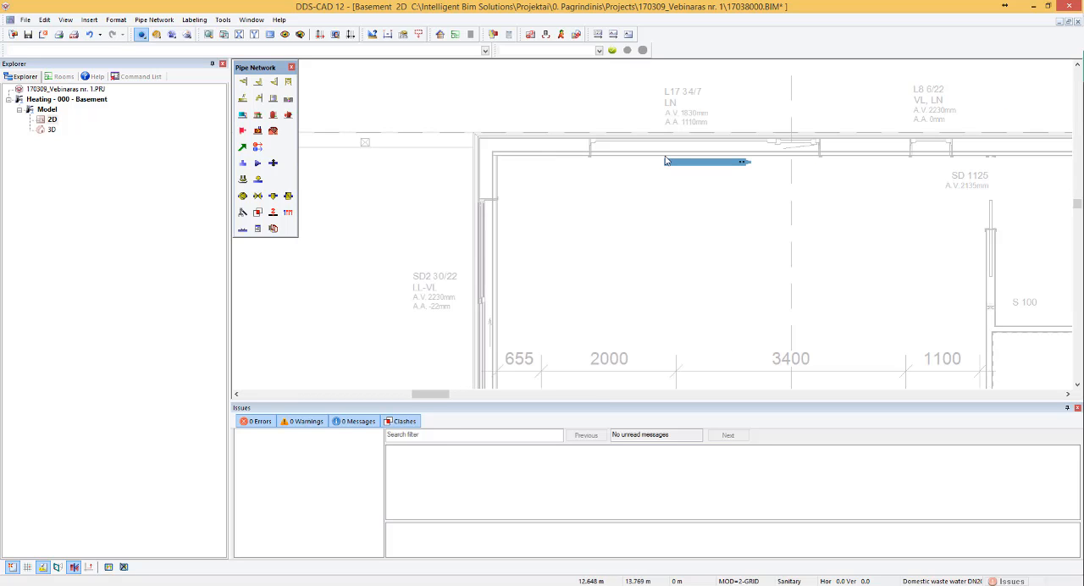
pyautogui.scroll(1, 726, 123)
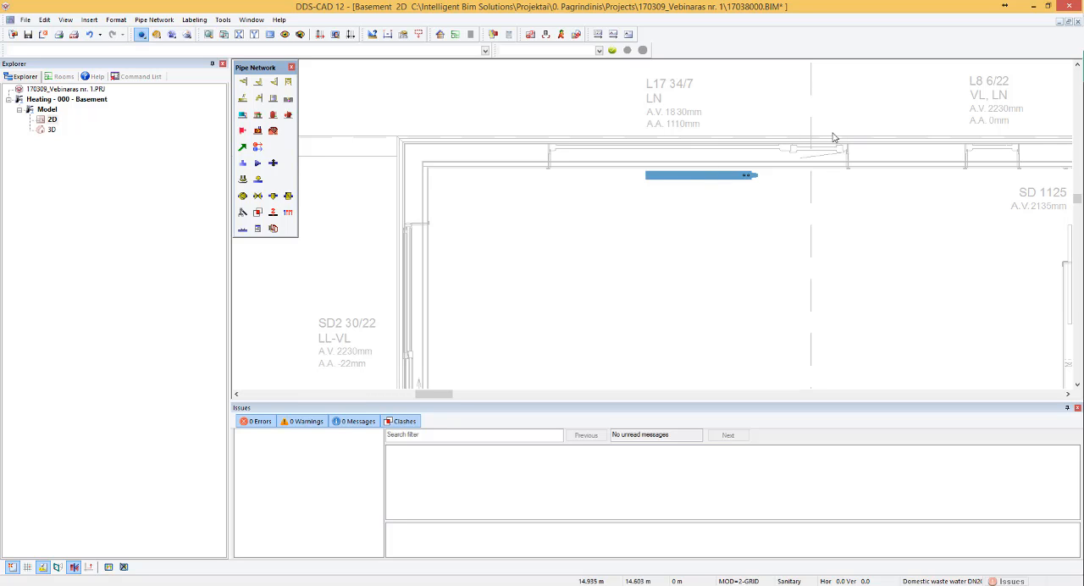
# - Replace the radiator under window L17 34/7 with the type 22 300x2000 mm valve radiator, filtering the products by description 22
pyautogui.doubleClick(688, 176)
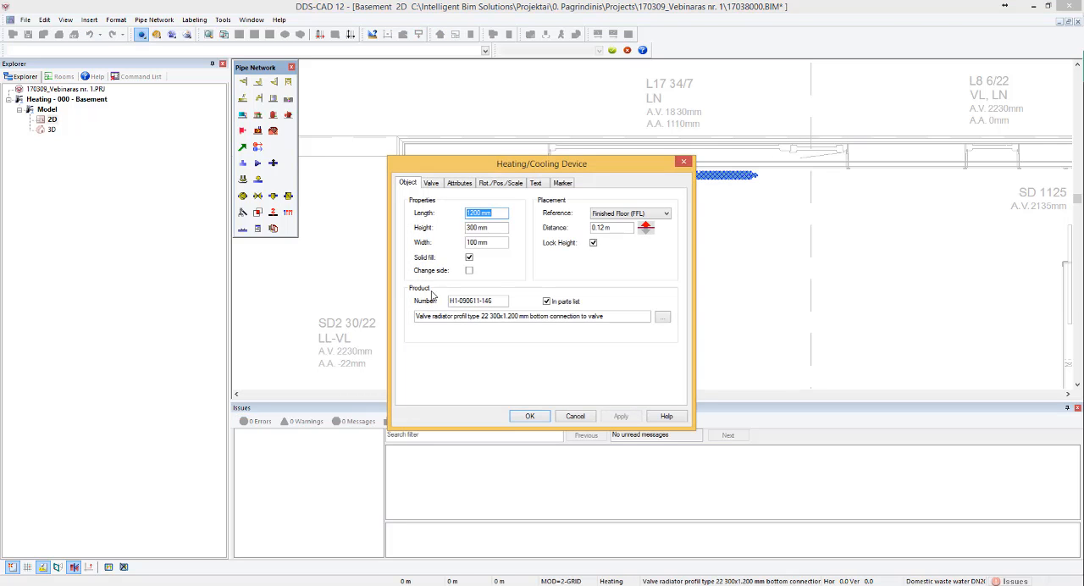
pyautogui.click(662, 318)
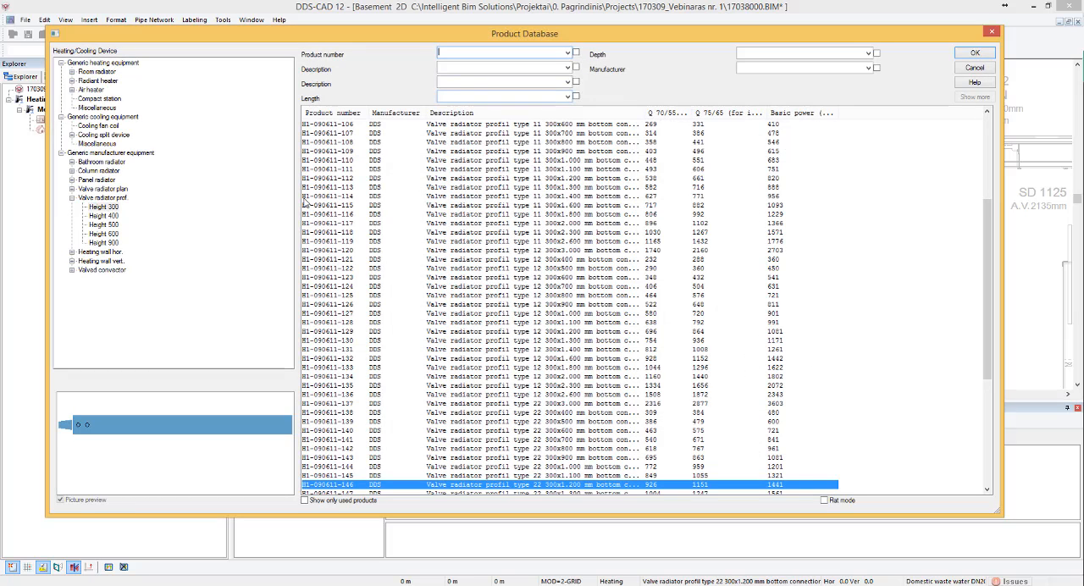
pyautogui.write('22')
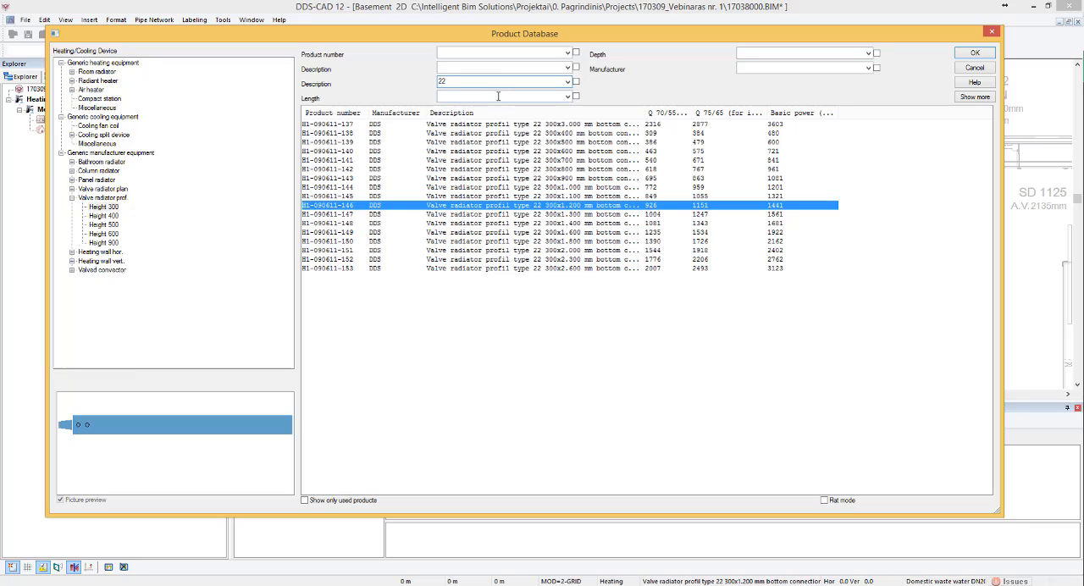
pyautogui.click(498, 96)
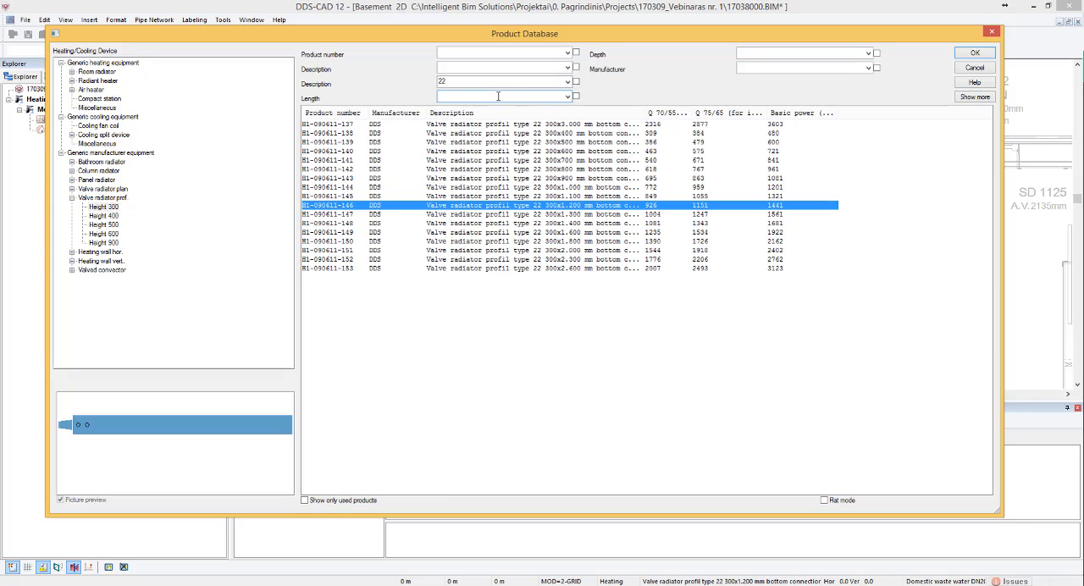
pyautogui.click(573, 251)
pyautogui.click(975, 53)
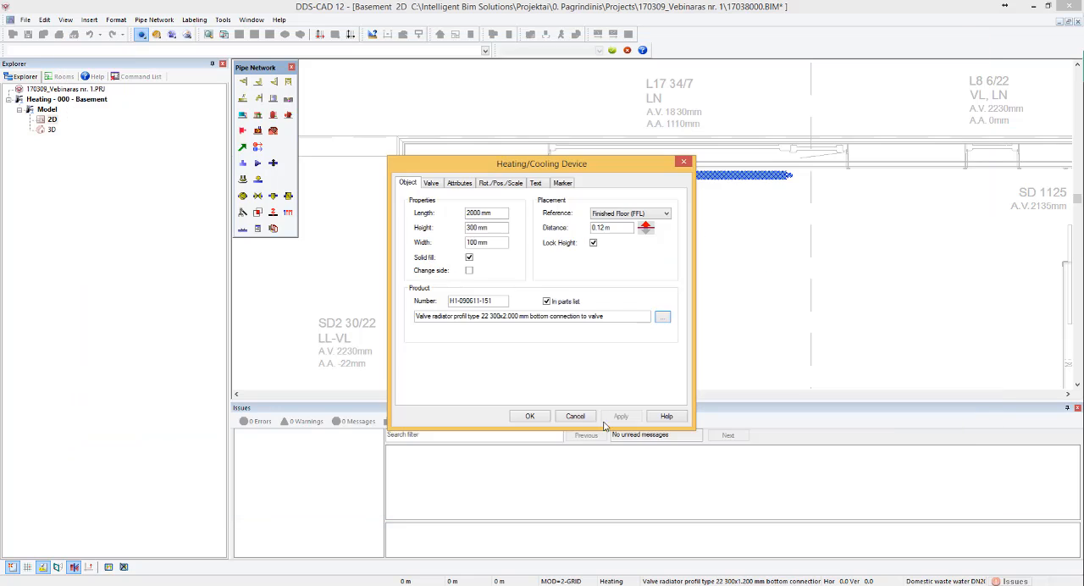
pyautogui.click(531, 416)
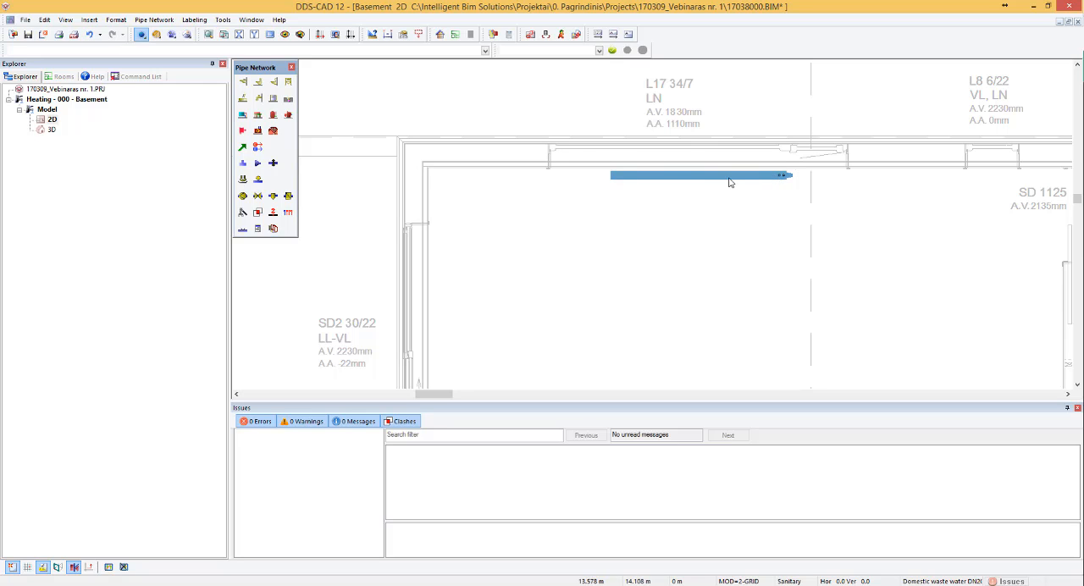
# - Start another heating device and choose the profiled valve radiator type 22 300x1000 mm, filtering height 300 by description 22 and length 1000
pyautogui.scroll(-3, 491, 188)
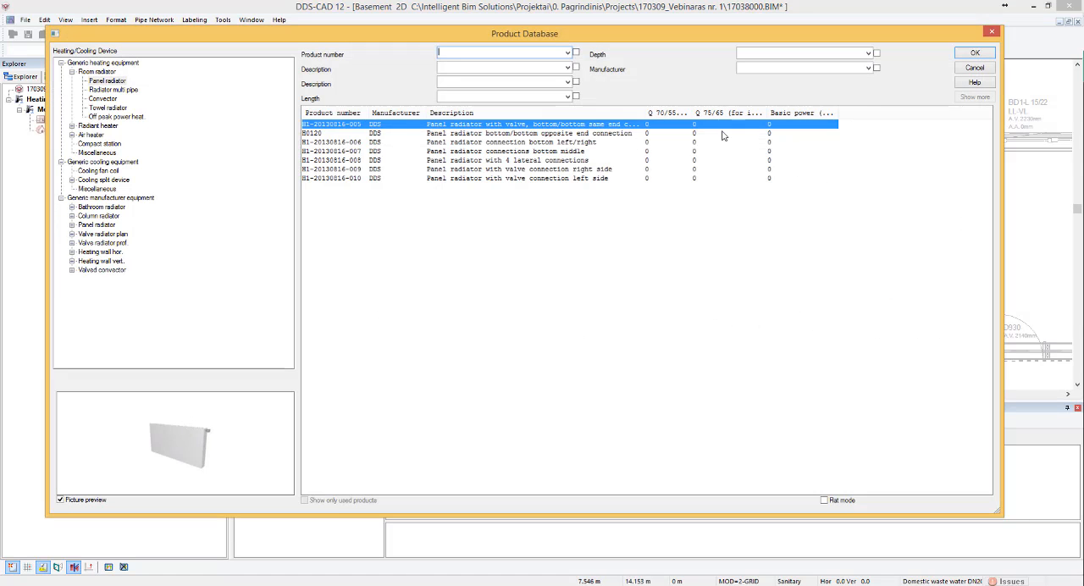
pyautogui.press('Return')
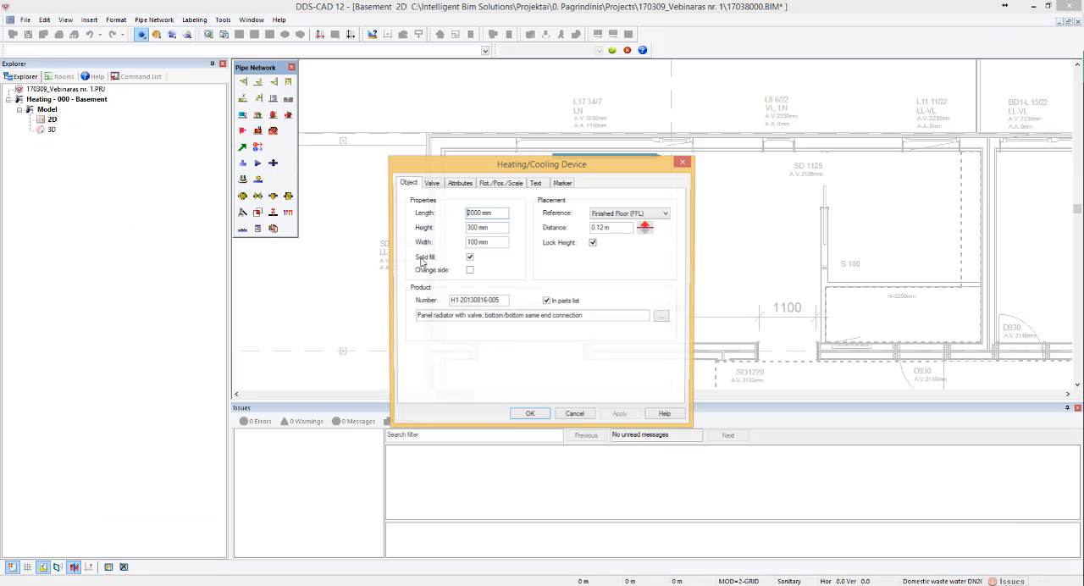
pyautogui.click(663, 315)
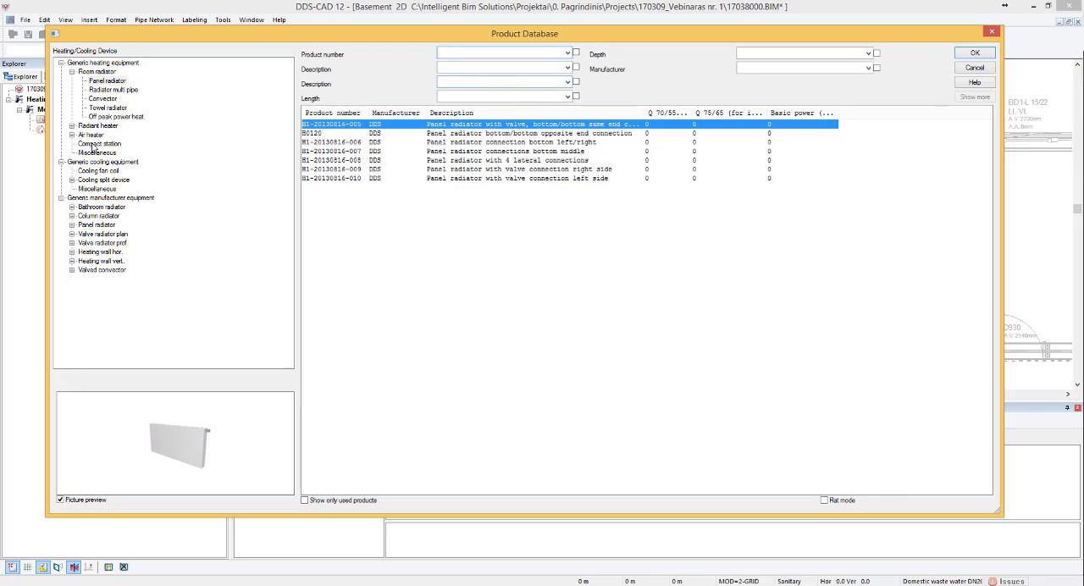
pyautogui.click(72, 243)
pyautogui.click(103, 251)
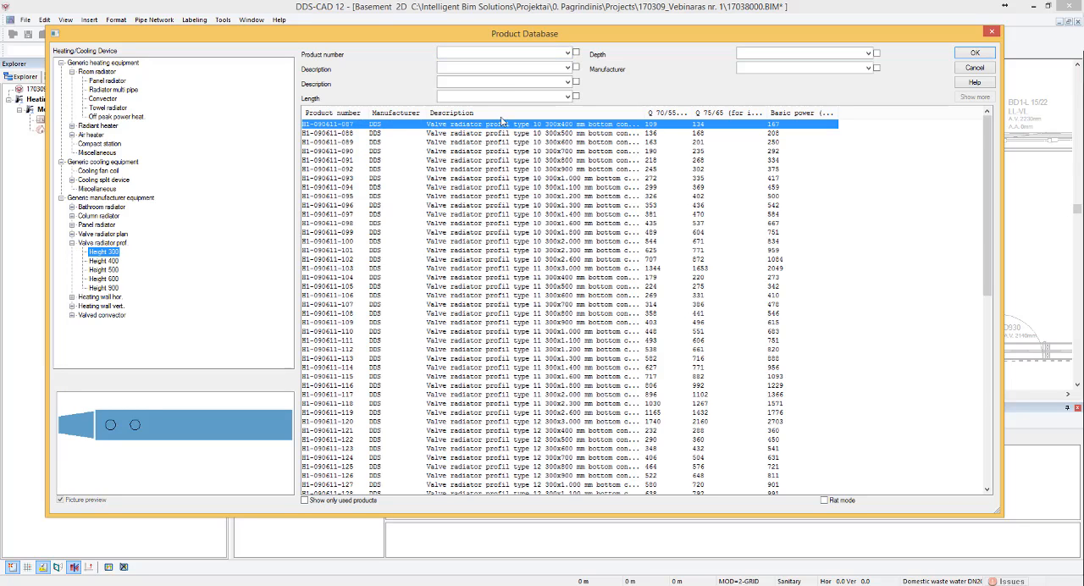
pyautogui.write('22')
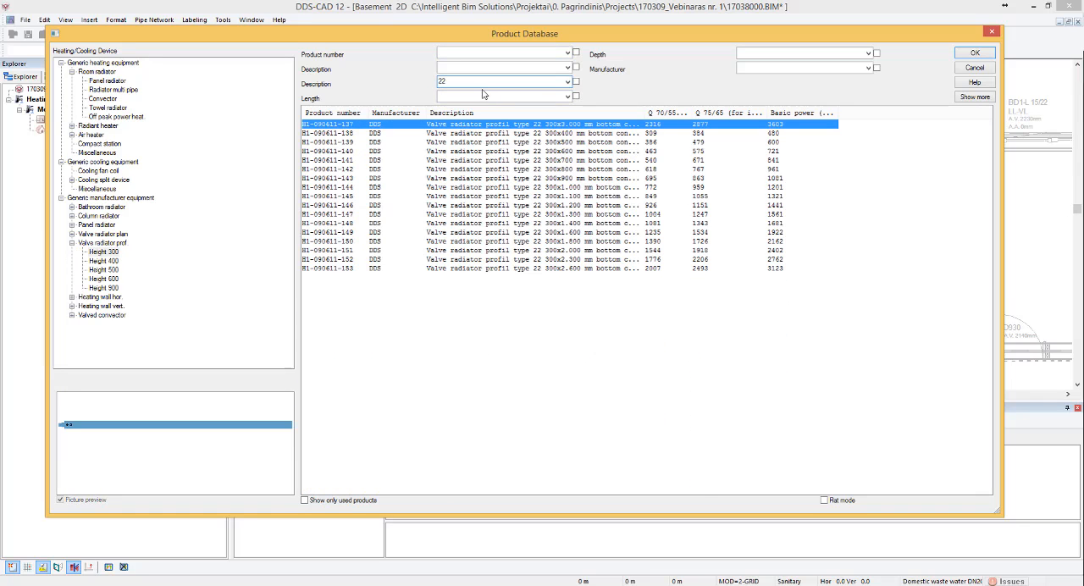
pyautogui.write('1000')
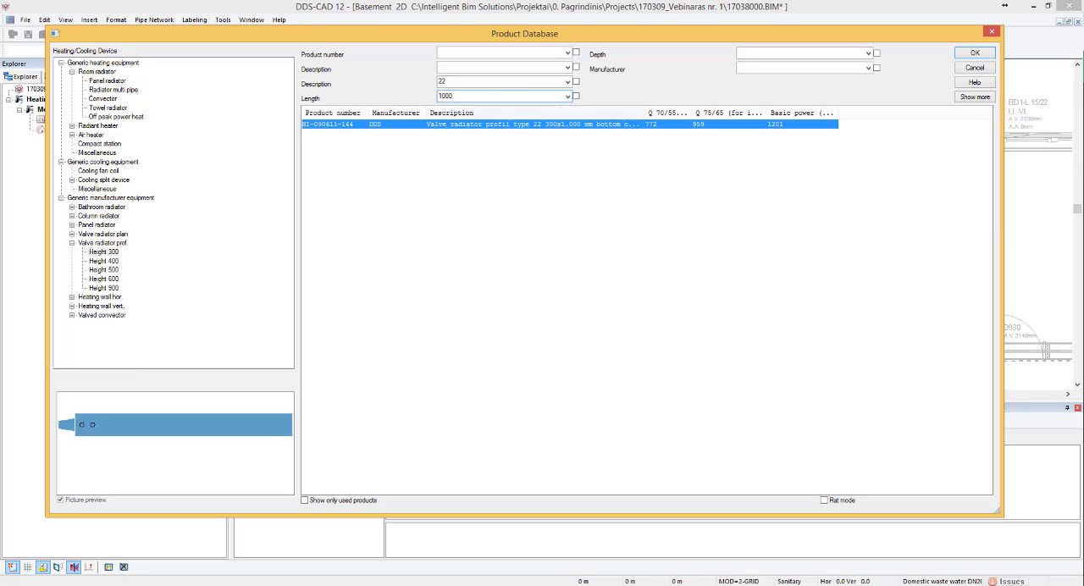
pyautogui.click(989, 55)
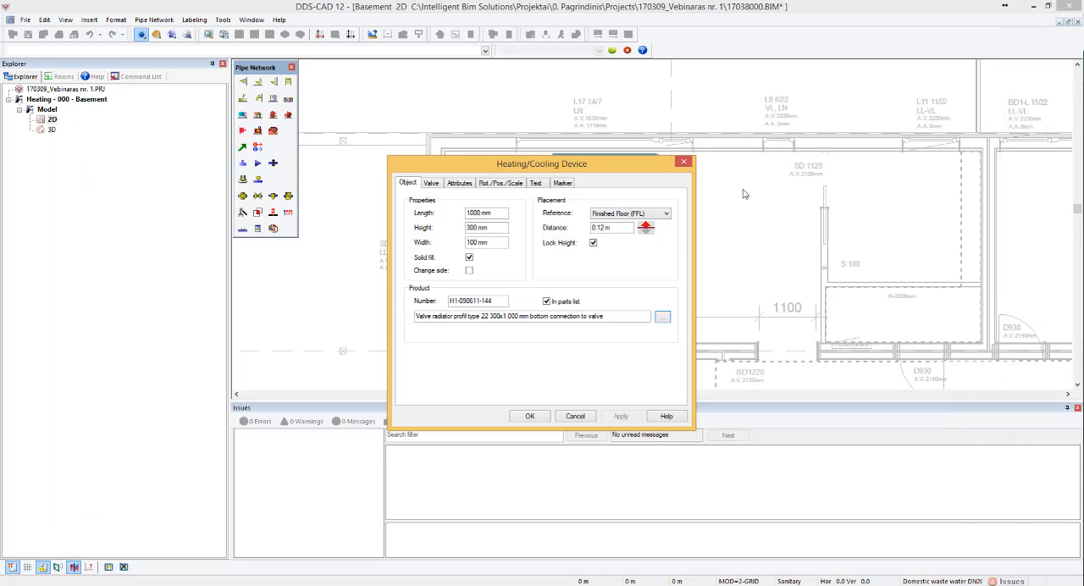
pyautogui.click(527, 416)
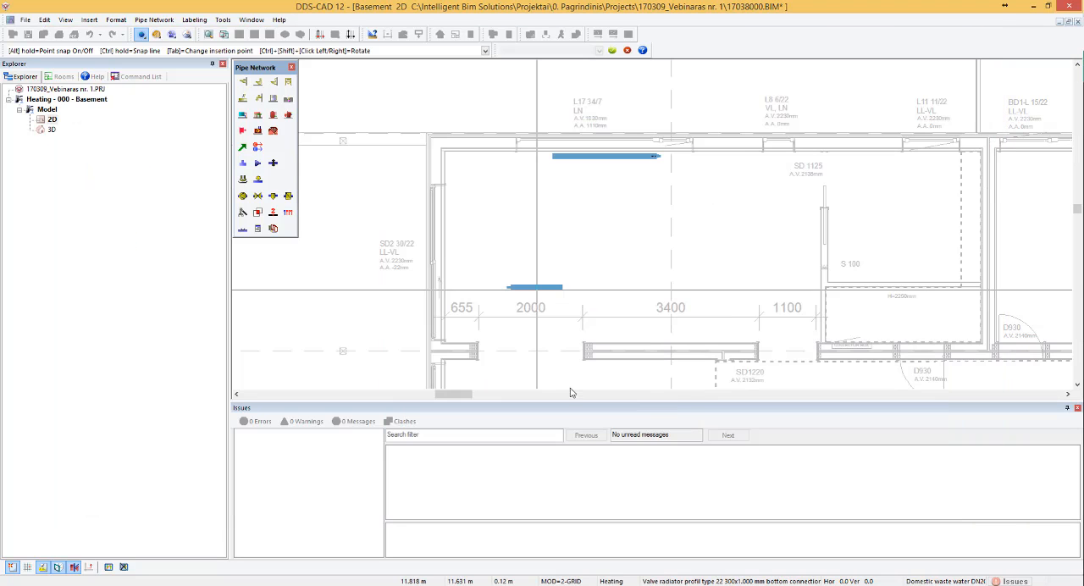
# - Place the 300x1000 mm radiator vertically against the room's west wall at the SD2 30/22 opening and finish the placement
pyautogui.scroll(3, 475, 234)
pyautogui.scroll(1, 439, 219)
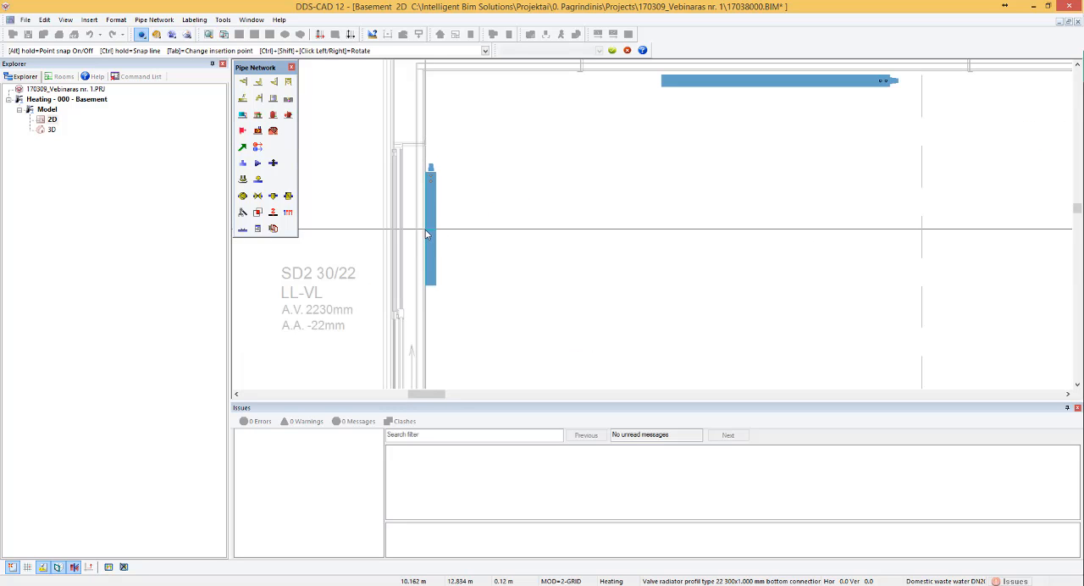
pyautogui.click(427, 233)
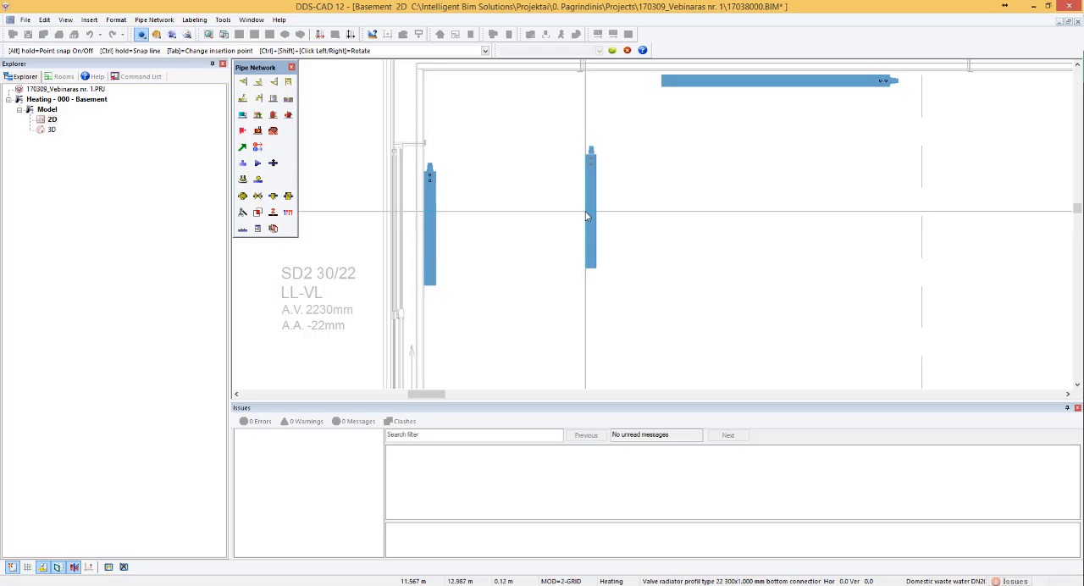
pyautogui.press('Escape')
# - Move the radiator at SD2 30/22 by 0.035 m away from the west wall, into the room
pyautogui.click(435, 196)
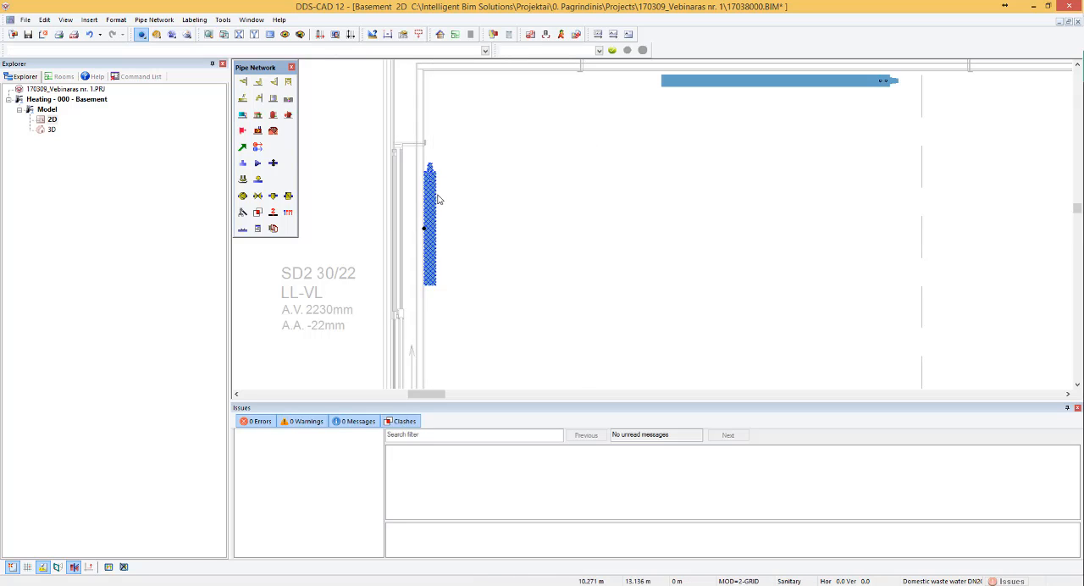
pyautogui.press('Right')
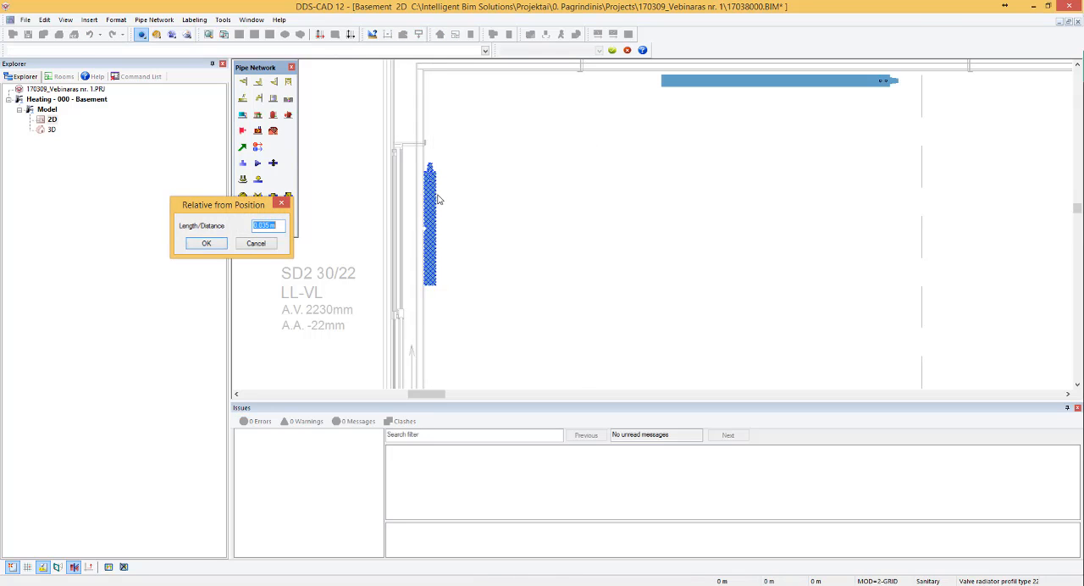
pyautogui.press('Return')
# - Start a heating device for window L11 11/22 with the profiled valve radiator type 22 300x800 mm, filtering height 300 by description 22
pyautogui.scroll(-3, 494, 199)
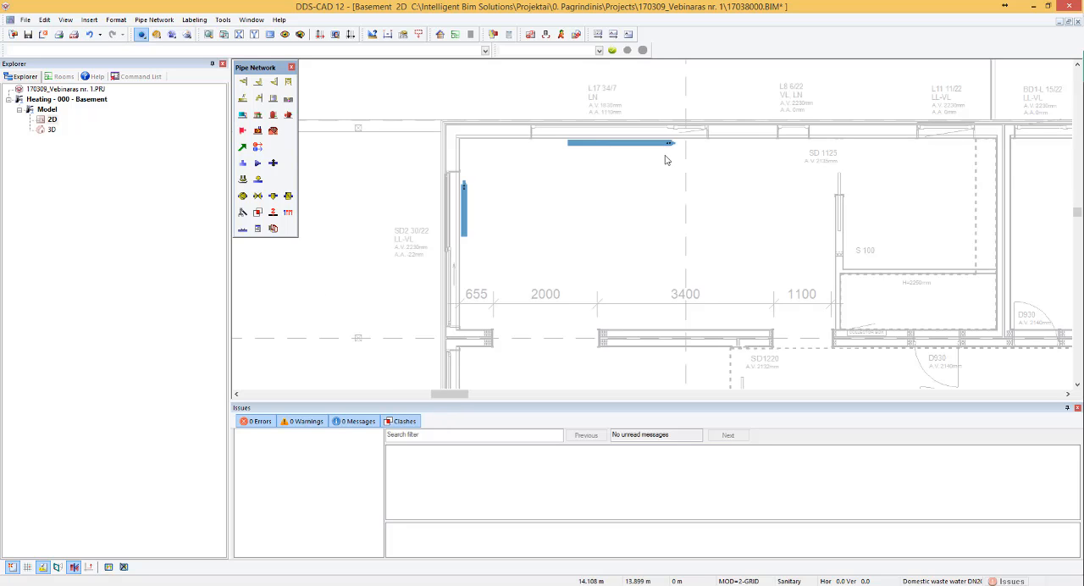
pyautogui.scroll(-2, 667, 161)
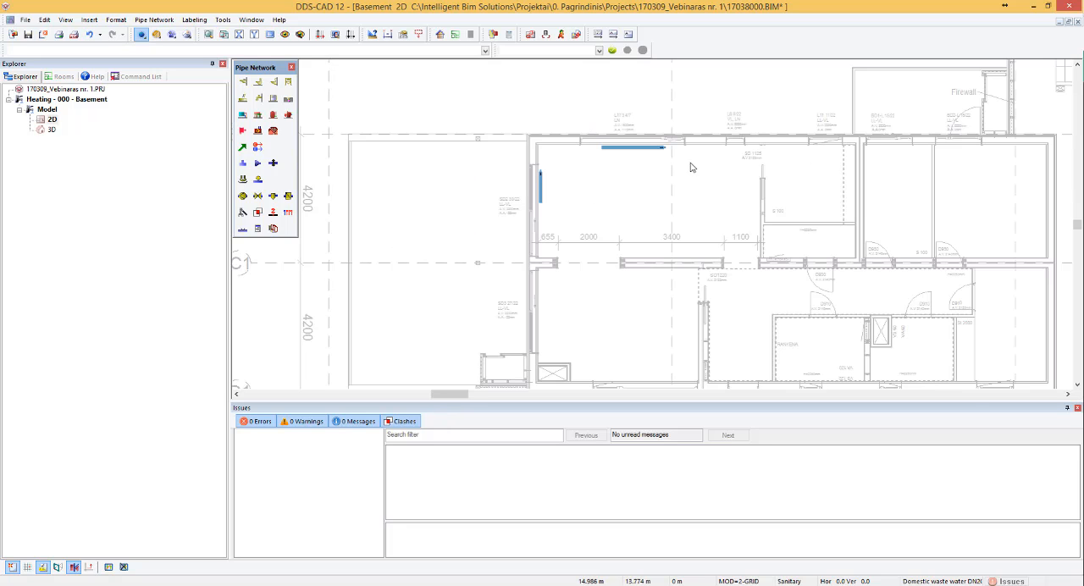
pyautogui.scroll(-2, 716, 121)
pyautogui.scroll(5, 817, 154)
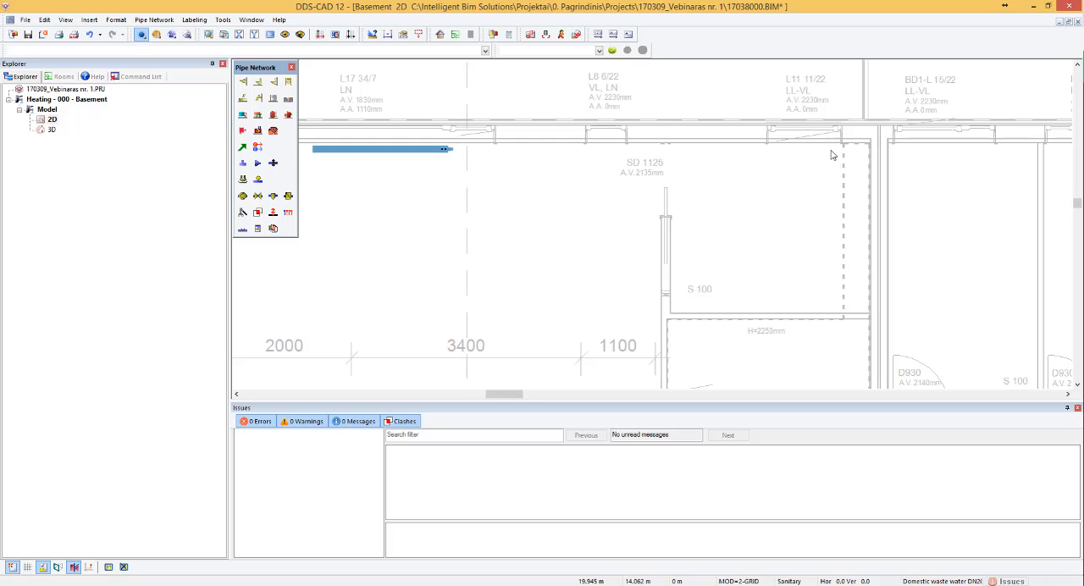
pyautogui.scroll(1, 769, 152)
pyautogui.scroll(-4, 822, 158)
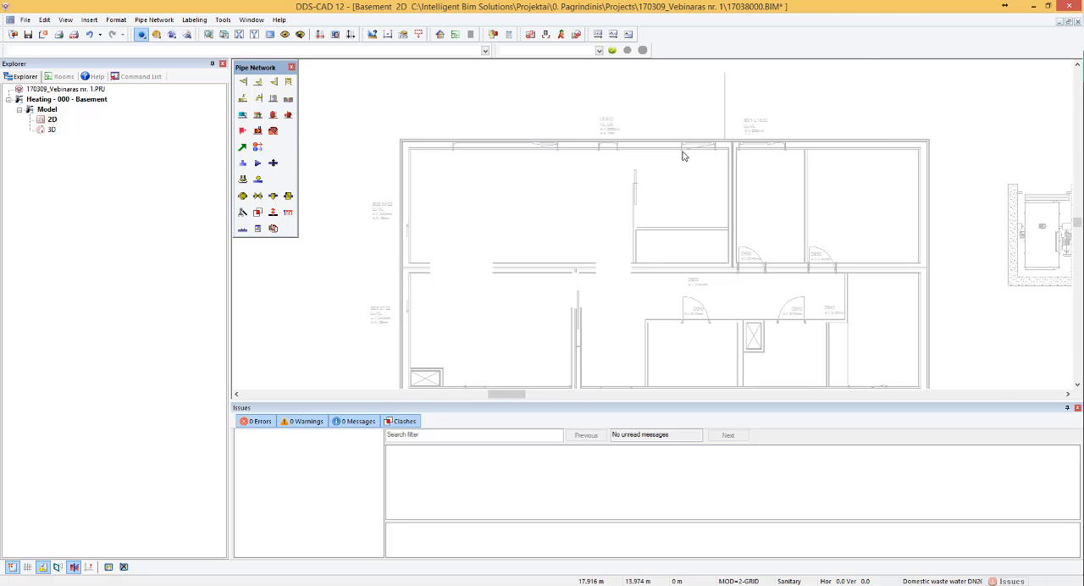
pyautogui.scroll(1, 871, 164)
pyautogui.scroll(3, 685, 152)
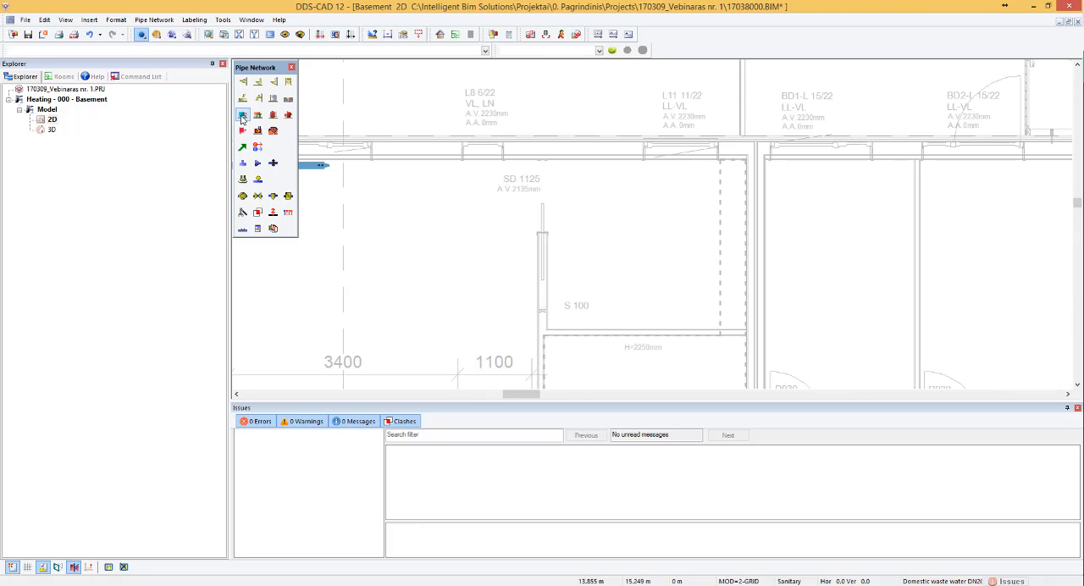
pyautogui.click(242, 116)
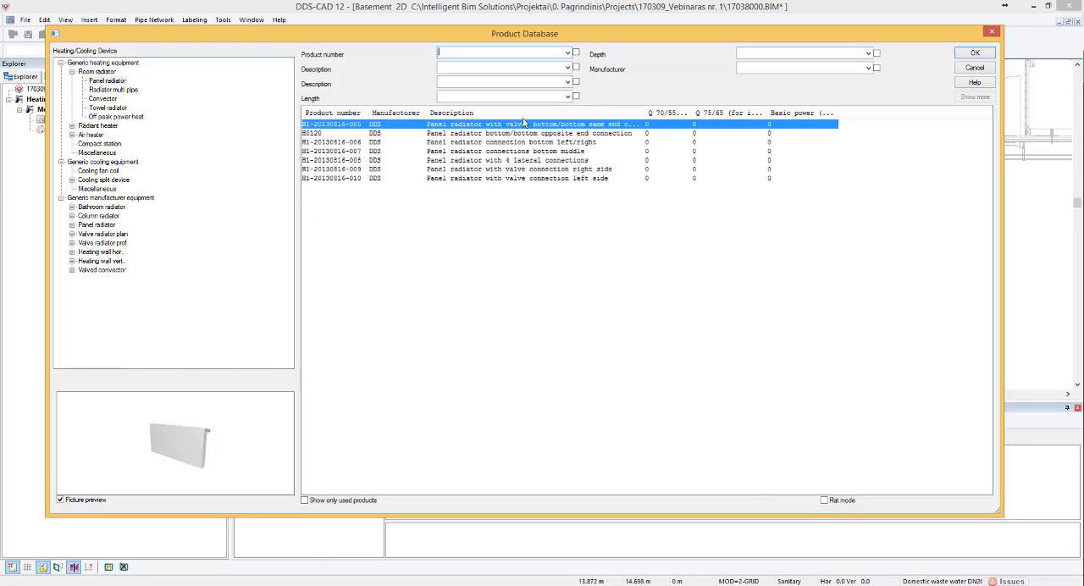
pyautogui.click(72, 243)
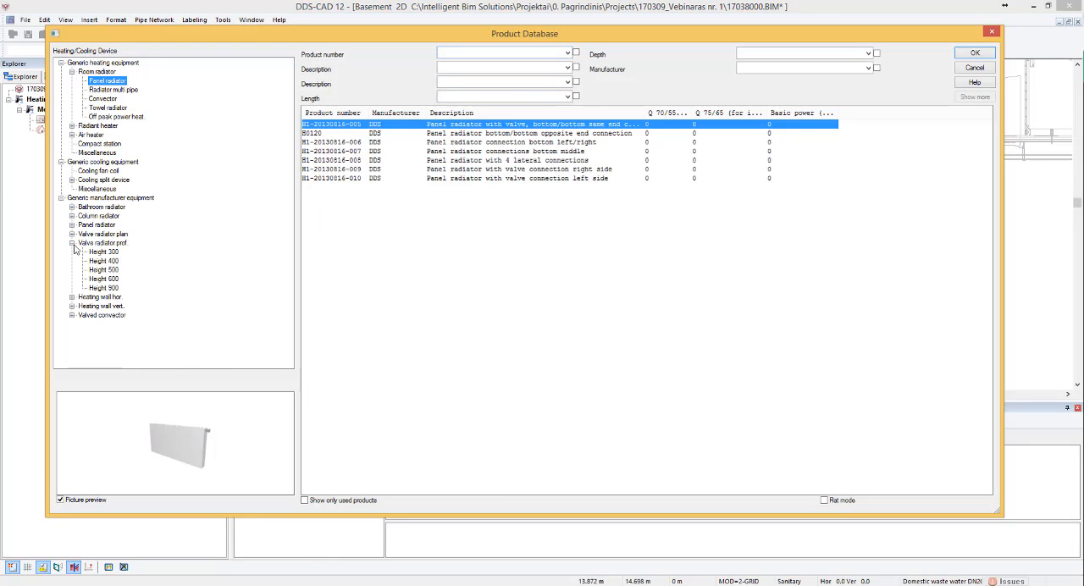
pyautogui.click(107, 253)
pyautogui.click(493, 82)
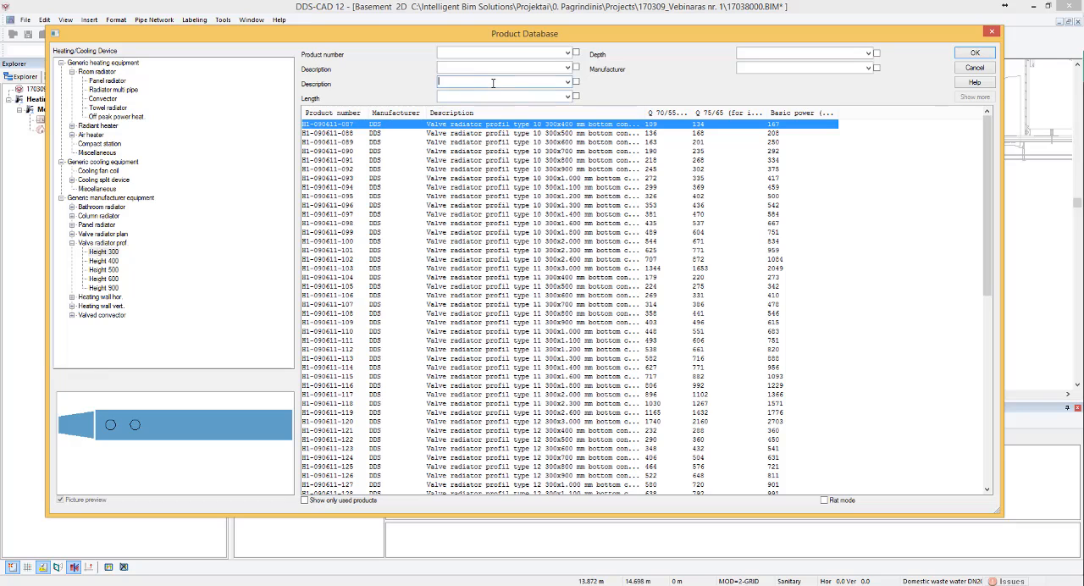
pyautogui.write('22')
pyautogui.click(534, 98)
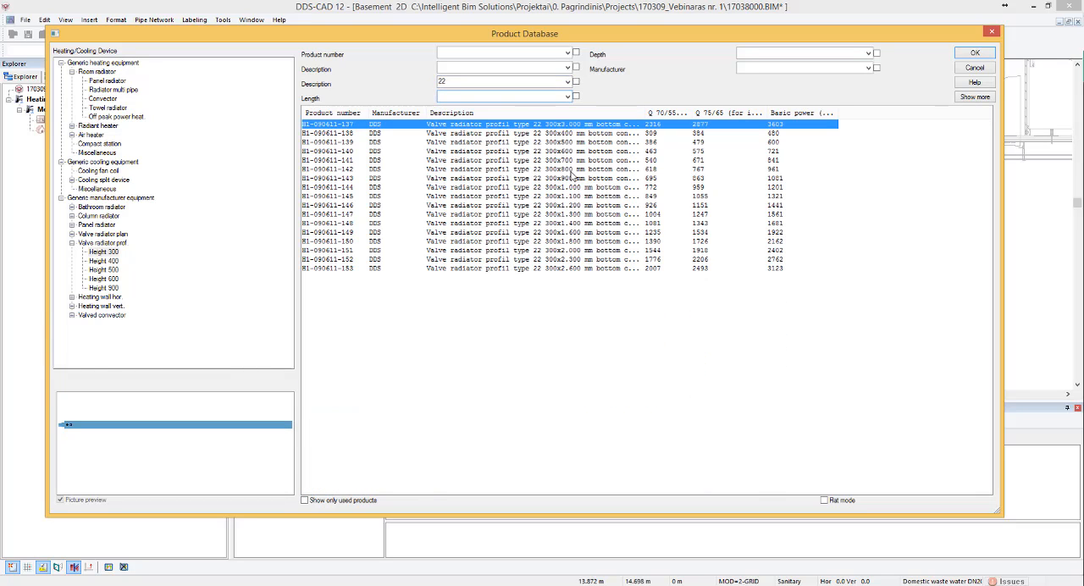
pyautogui.click(572, 172)
pyautogui.click(975, 52)
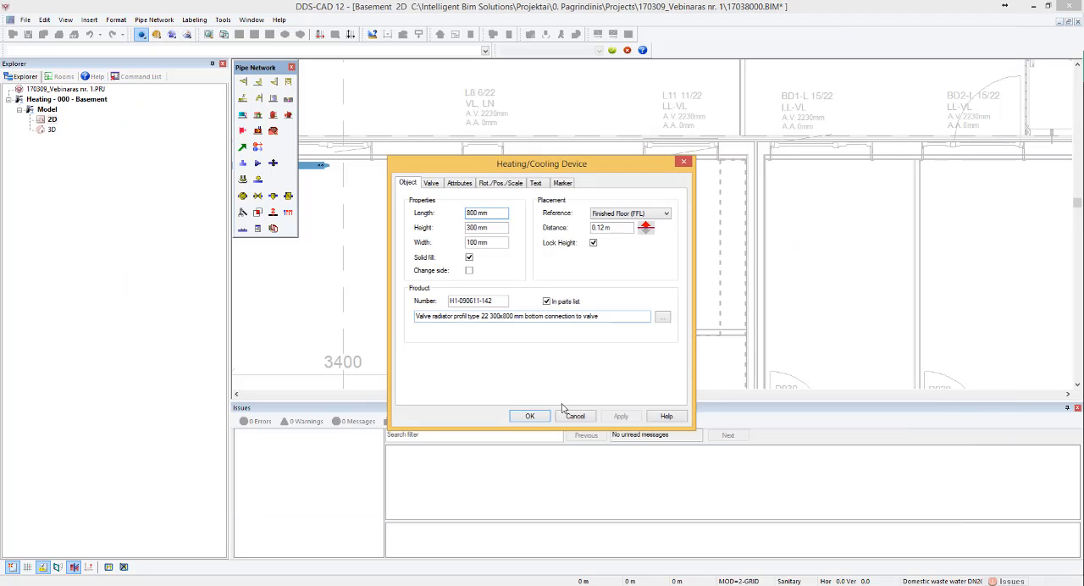
pyautogui.press('Return')
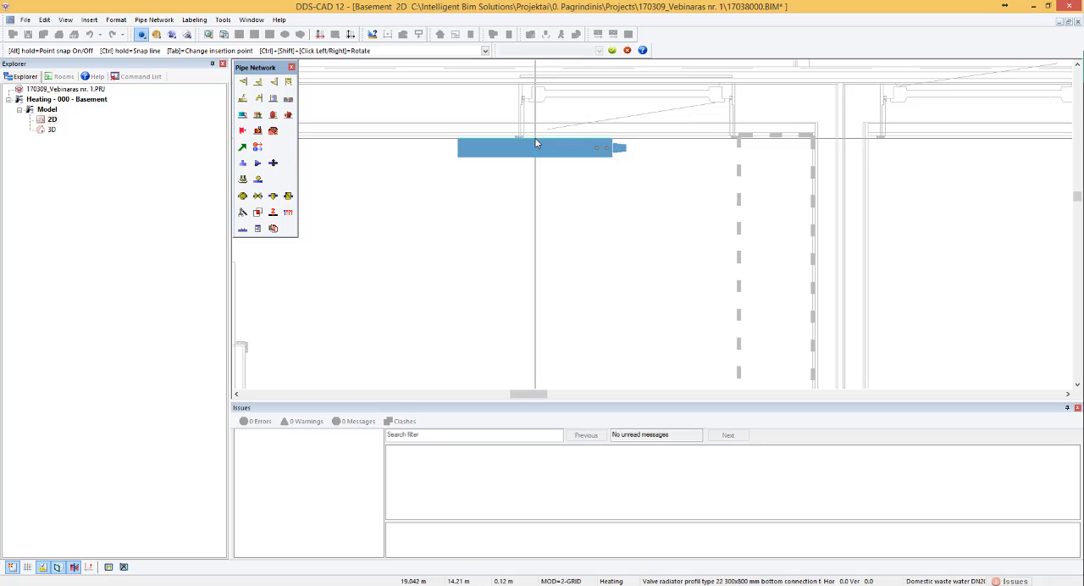
# - Centre the radiator between the edges of window L11 11/22 on the north wall, then move it 0.035 m into the room
pyautogui.click(530, 137)
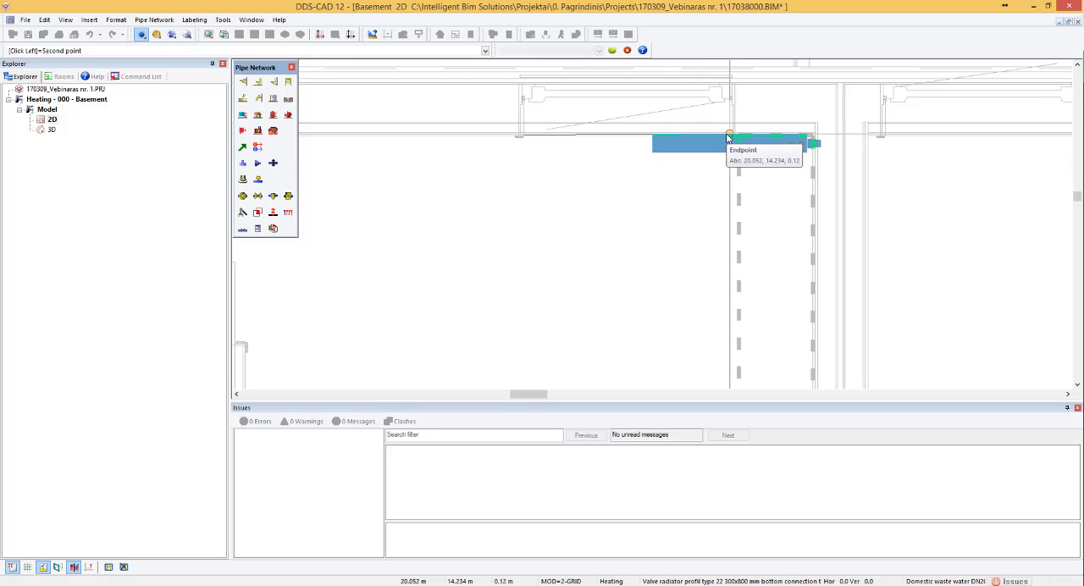
pyautogui.click(728, 137)
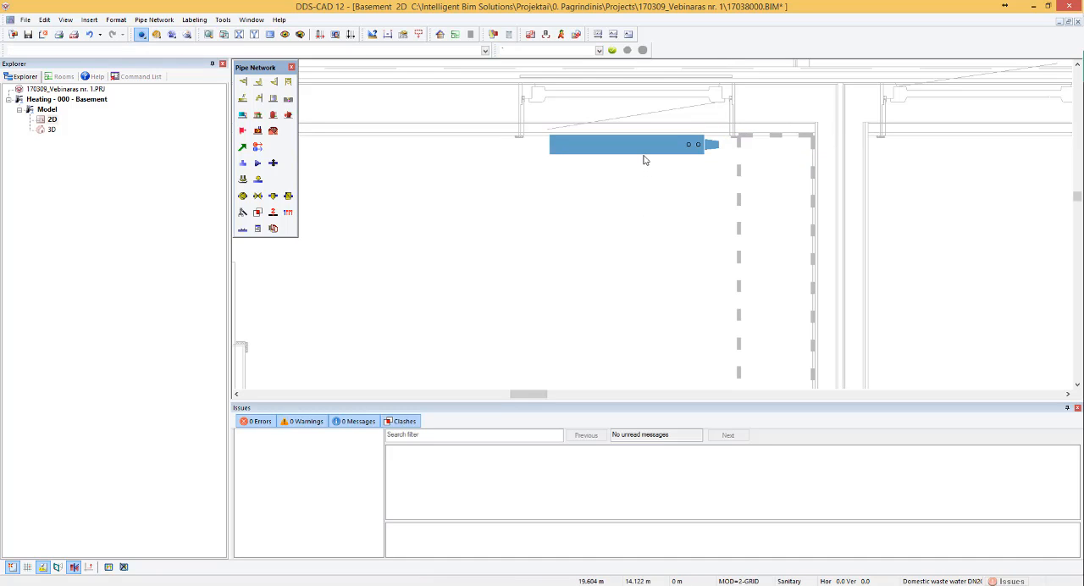
pyautogui.click(644, 156)
pyautogui.press('Down')
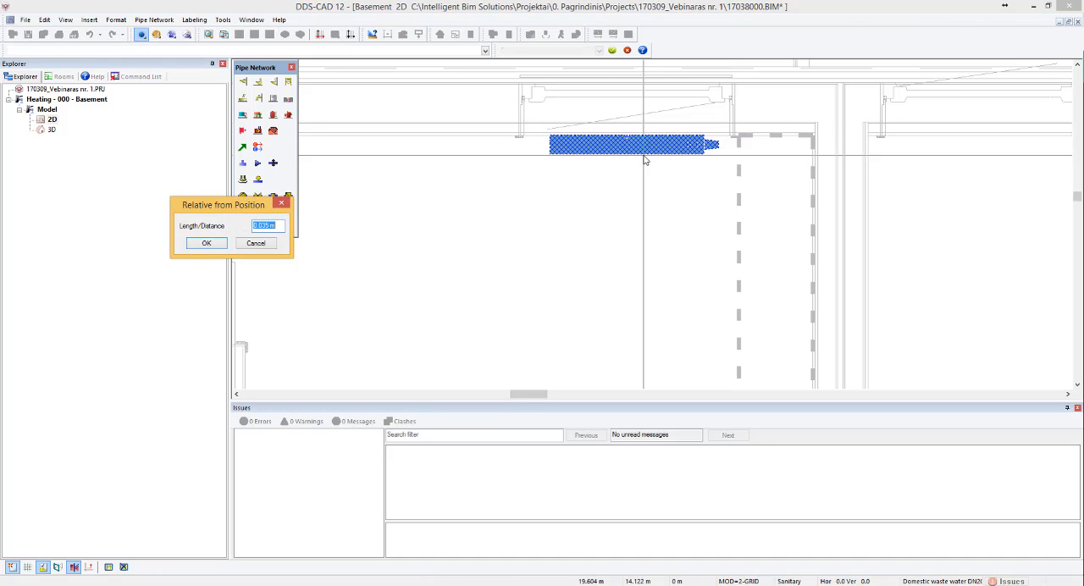
pyautogui.press('Return')
pyautogui.click(624, 181)
# - Examine the north wall windows and the SD2 30/22 and SD3 27/22 openings for remaining radiator positions
pyautogui.scroll(-2, 677, 217)
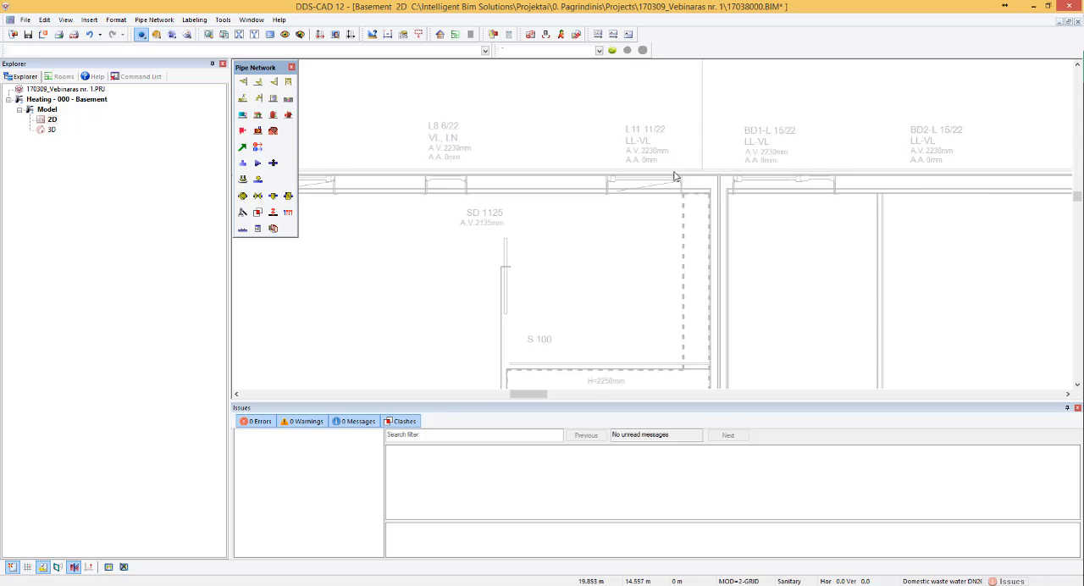
pyautogui.scroll(-3, 675, 176)
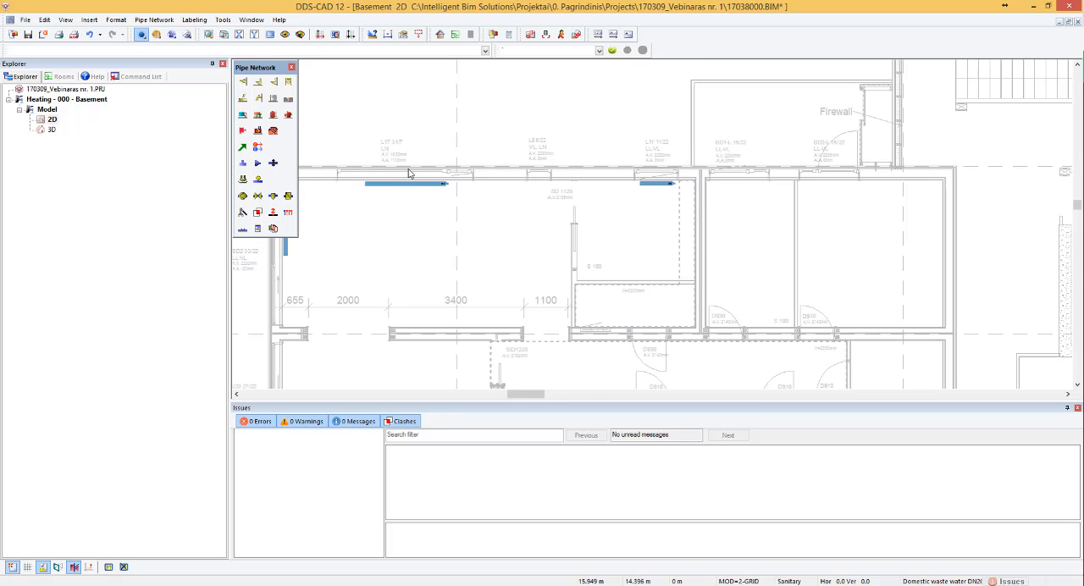
pyautogui.scroll(3, 669, 188)
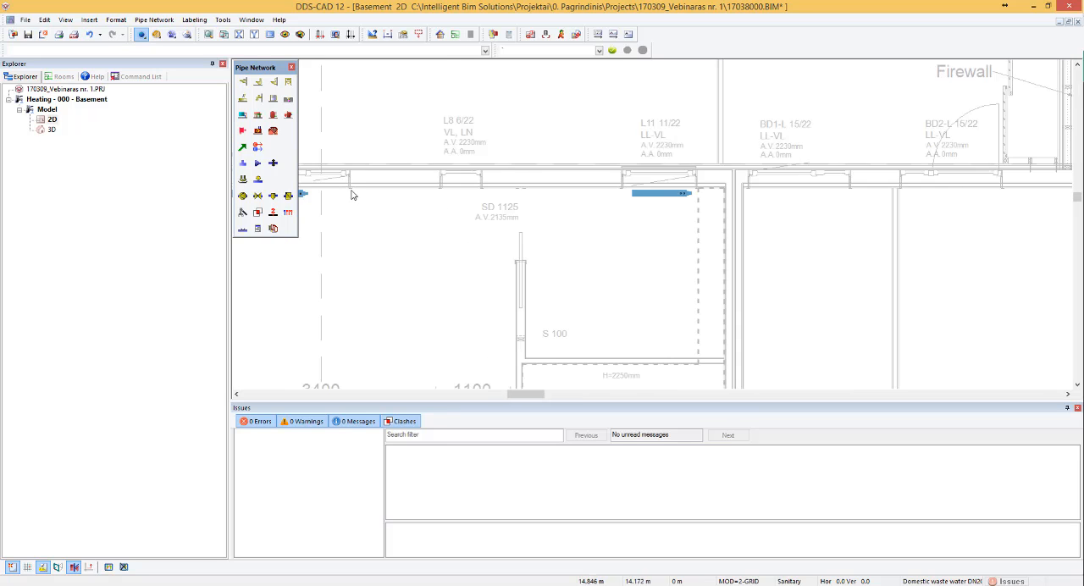
pyautogui.scroll(-2, 437, 212)
pyautogui.scroll(1, 489, 204)
pyautogui.scroll(-1, 539, 177)
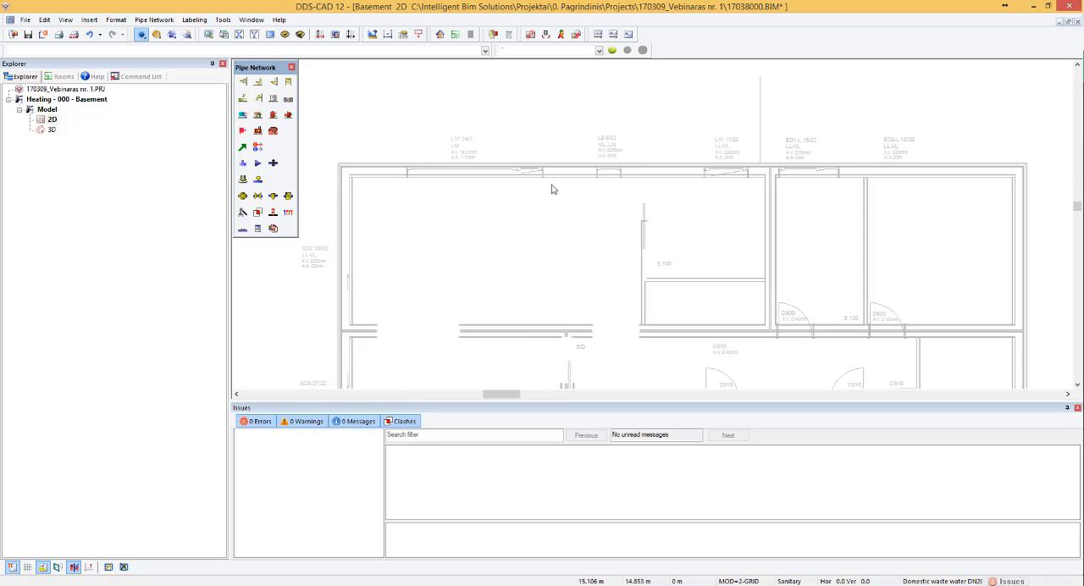
pyautogui.scroll(-2, 511, 200)
pyautogui.scroll(4, 478, 165)
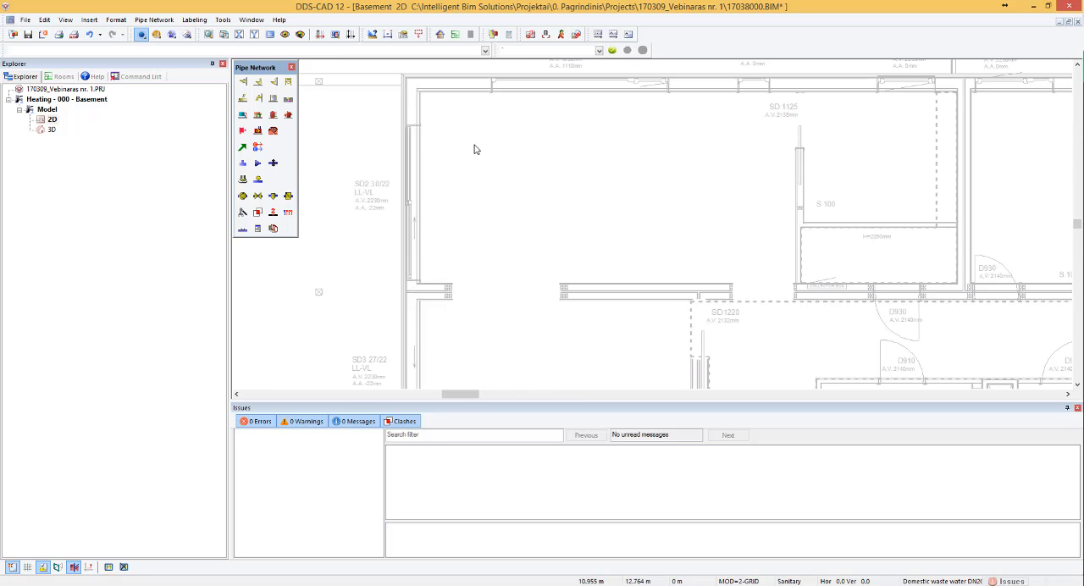
pyautogui.scroll(-3, 474, 149)
pyautogui.scroll(1, 495, 264)
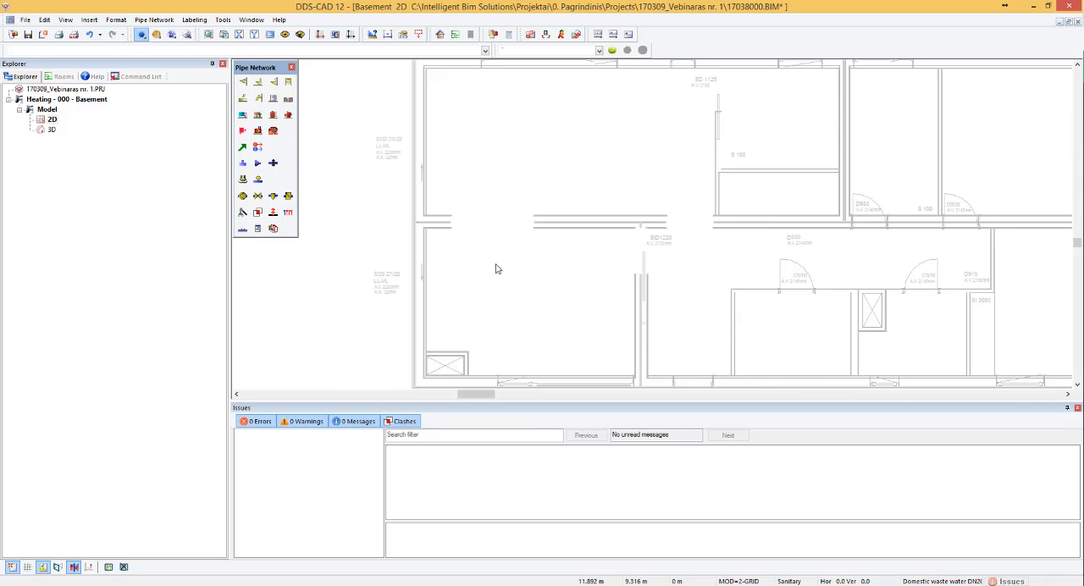
# - Copy the vertical radiator at SD2 30/22 and place the copy against the west wall at the SD3 27/22 opening
pyautogui.scroll(-2, 496, 243)
pyautogui.scroll(3, 496, 167)
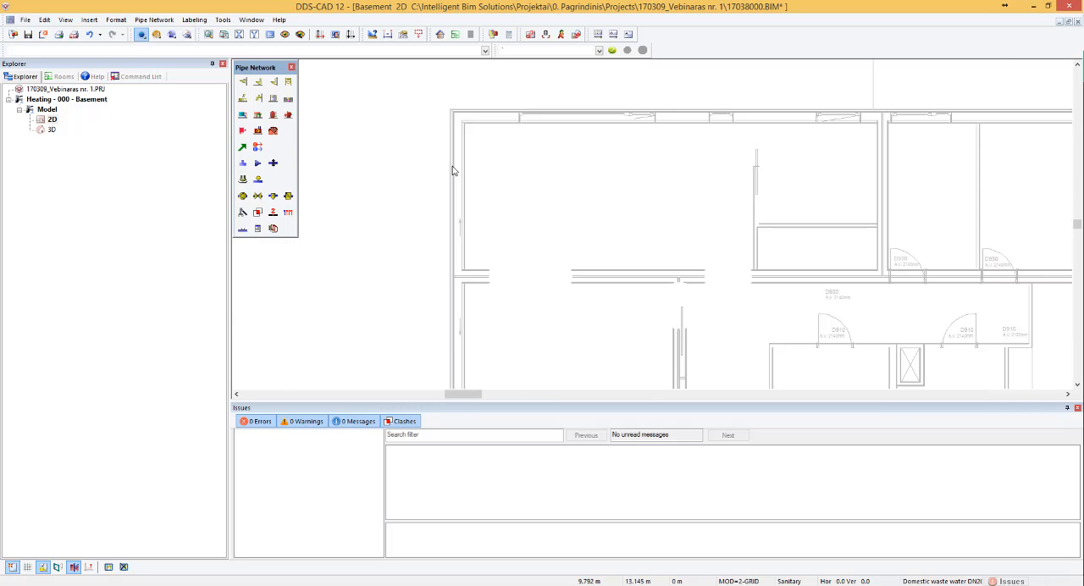
pyautogui.hotkey('ctrl', 'c')
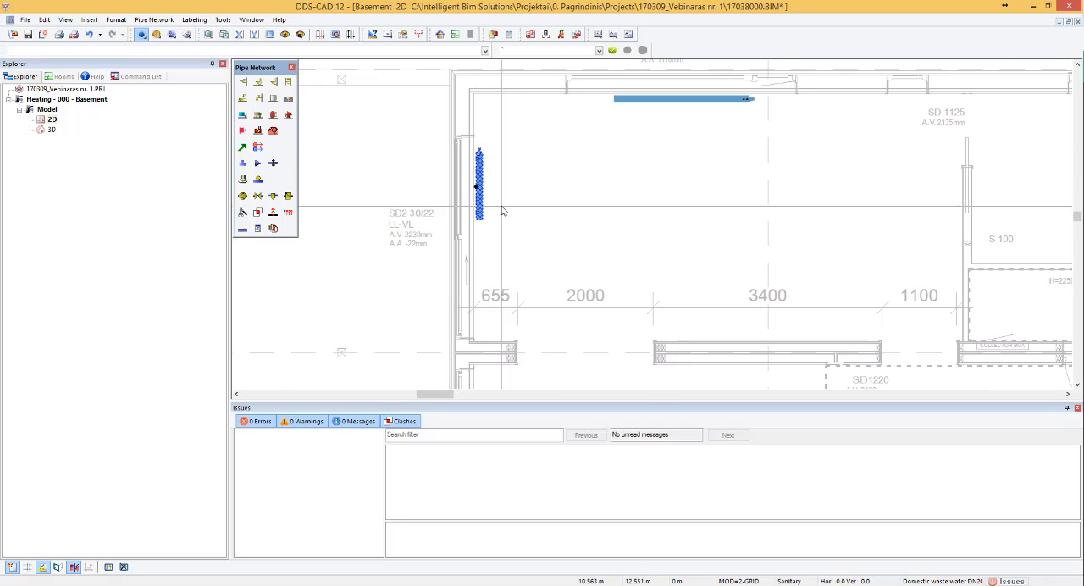
pyautogui.hotkey('ctrl', 'v')
pyautogui.scroll(-2, 524, 150)
pyautogui.scroll(3, 519, 302)
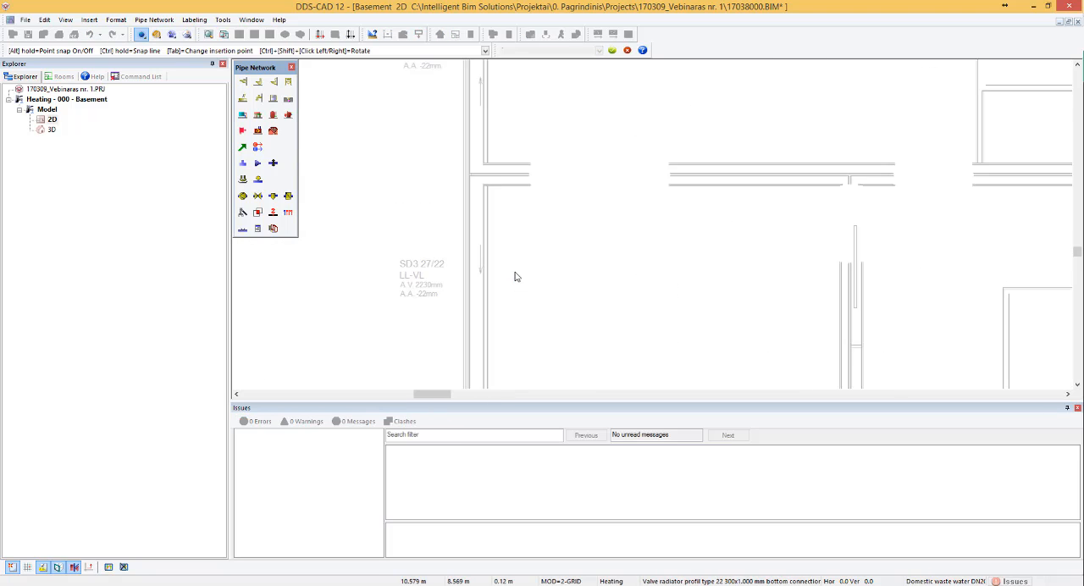
pyautogui.scroll(-2, 528, 299)
pyautogui.scroll(3, 529, 300)
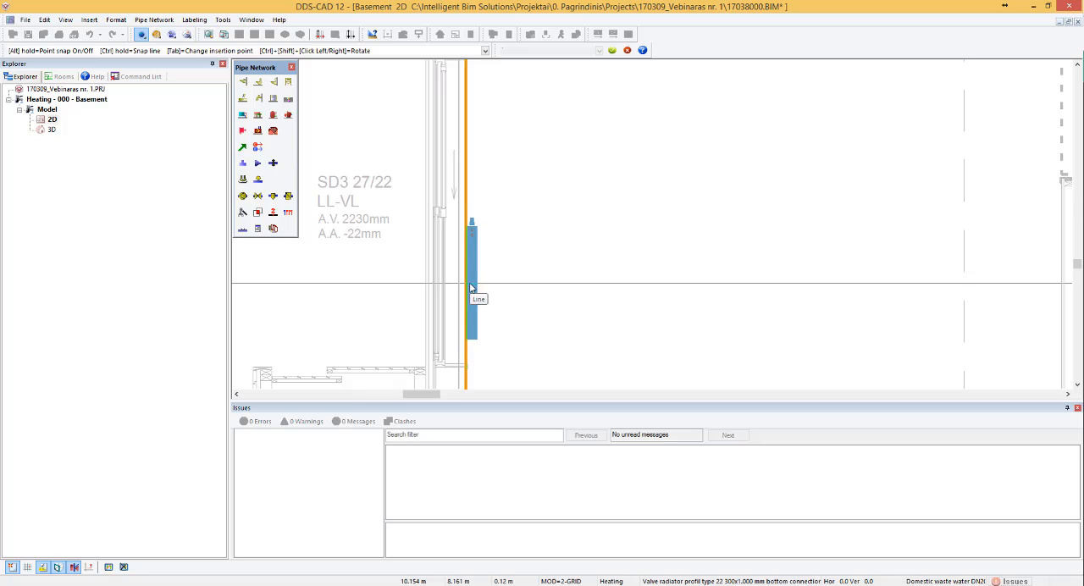
pyautogui.click(472, 290)
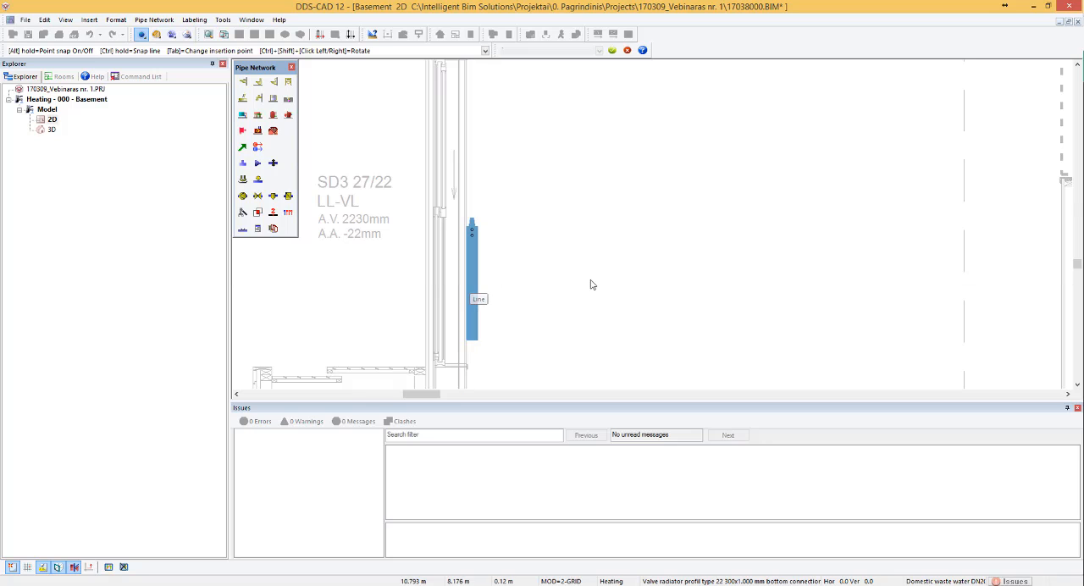
# - Move the radiator at SD3 27/22 by 0.035 m away from the west wall, into the room
pyautogui.click(476, 258)
pyautogui.press('Right')
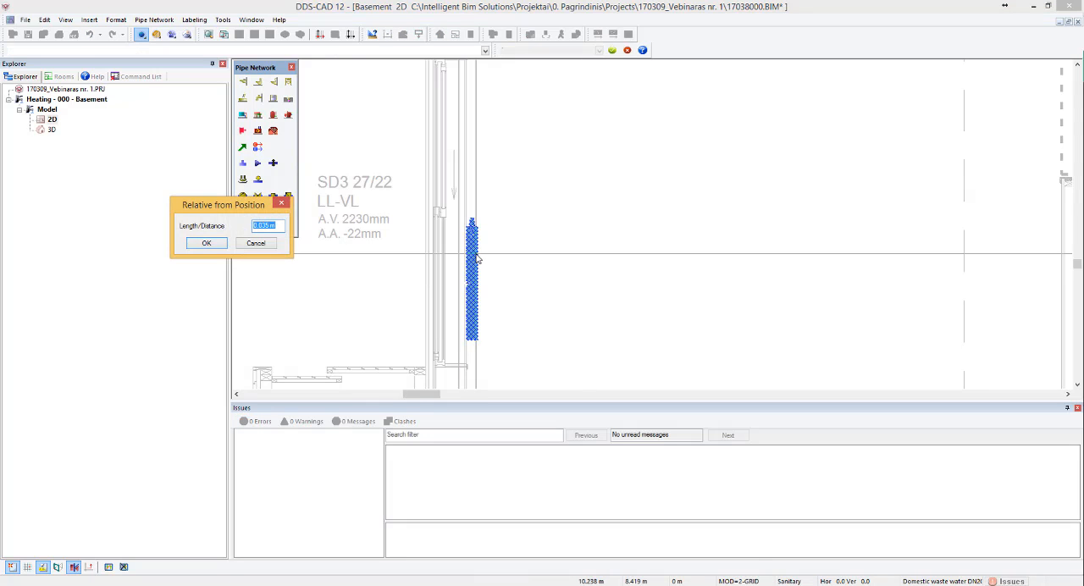
pyautogui.press('Return')
pyautogui.click(551, 192)
pyautogui.scroll(-5, 595, 213)
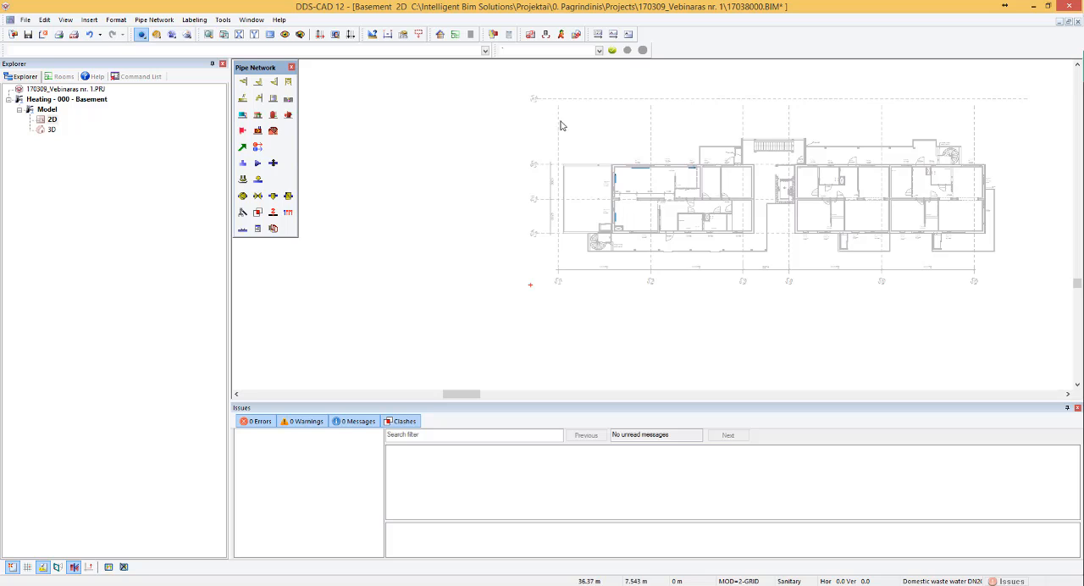
pyautogui.scroll(1, 667, 195)
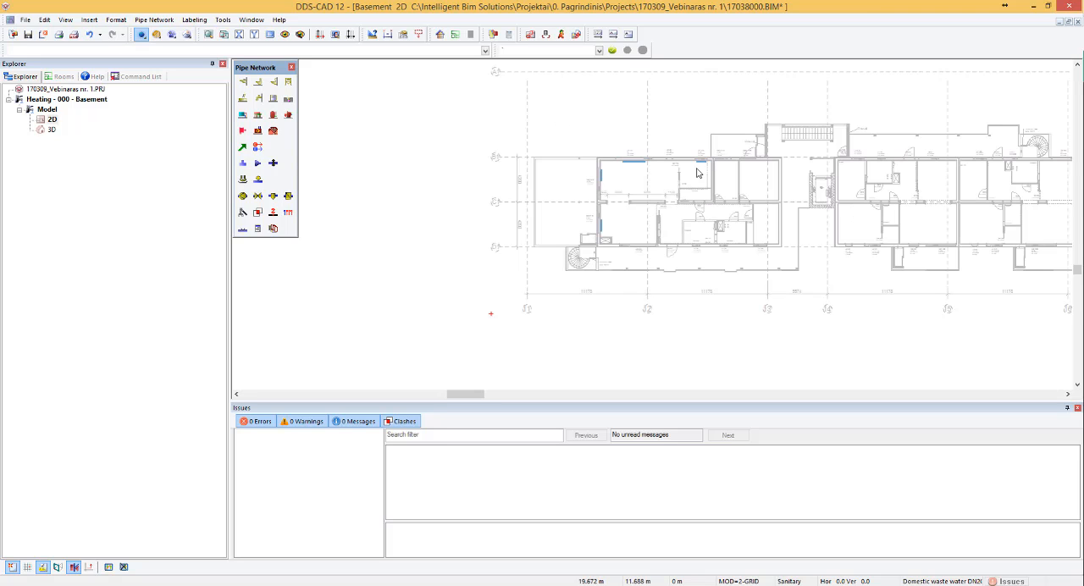
pyautogui.scroll(2, 628, 188)
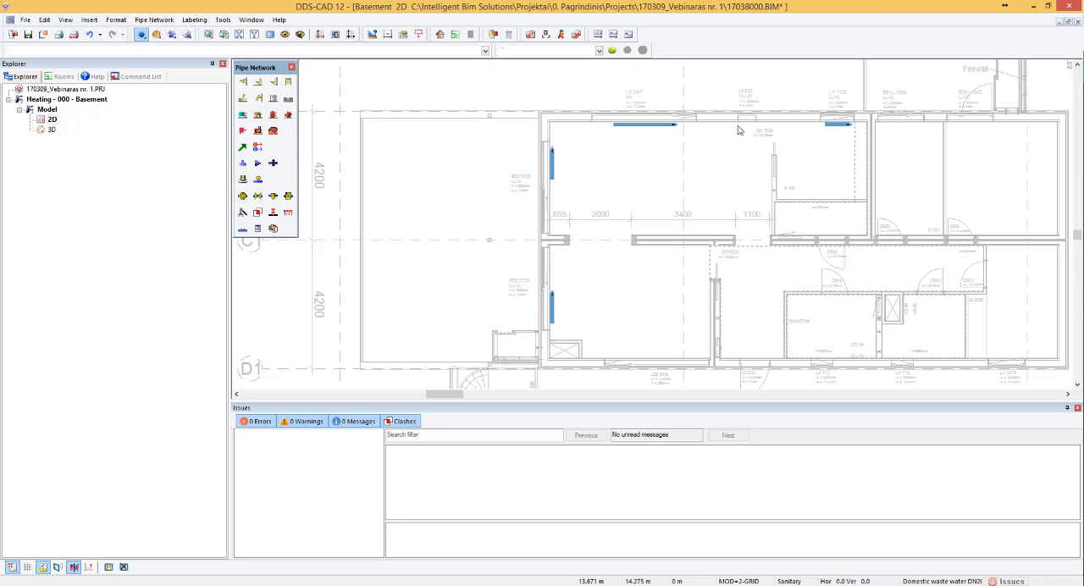
pyautogui.scroll(-1, 618, 206)
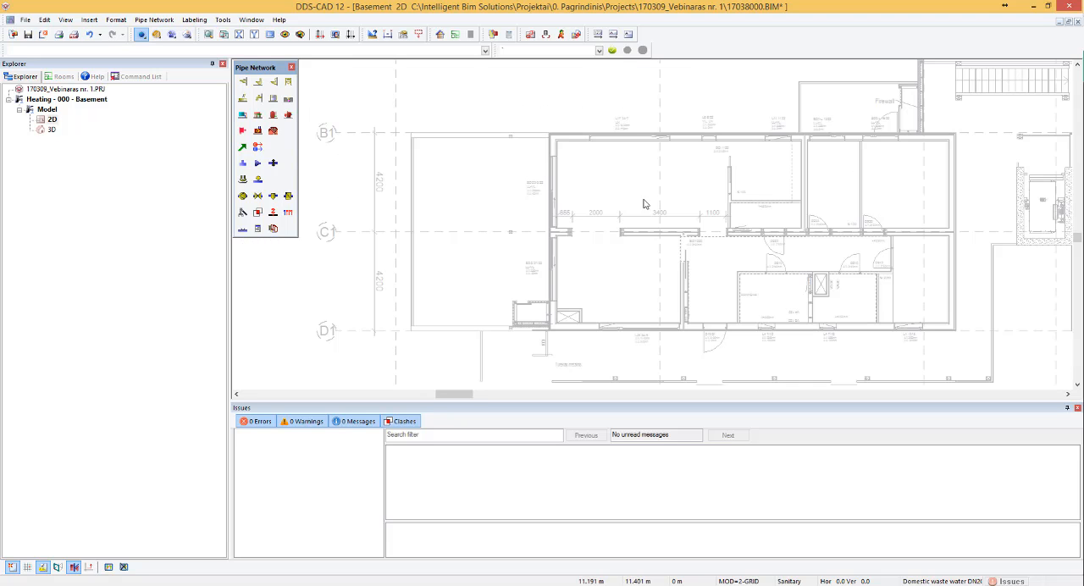
pyautogui.scroll(-2, 635, 173)
pyautogui.scroll(3, 648, 168)
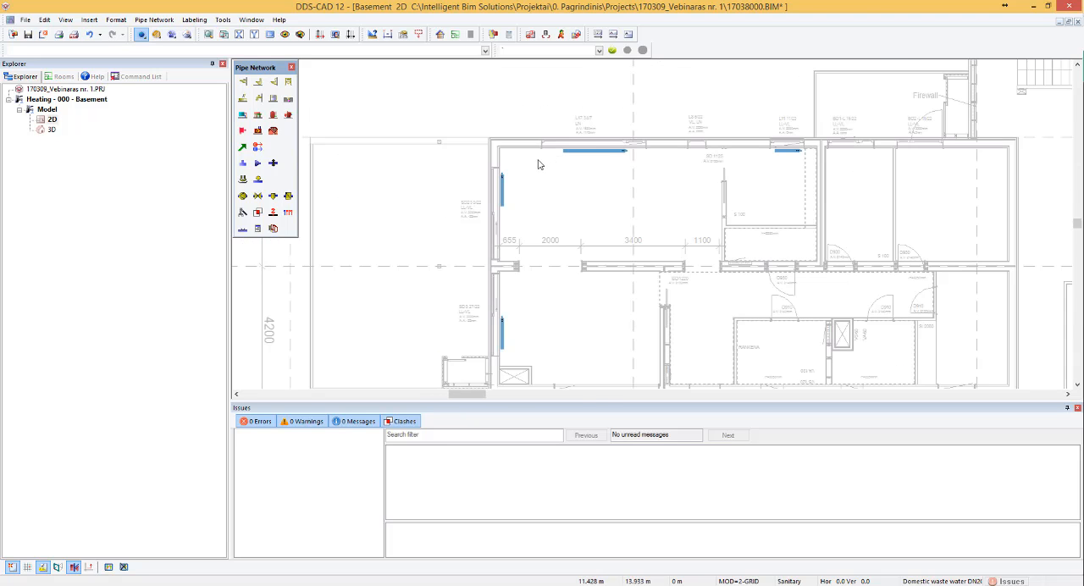
# - Label the radiator at window L17 34/7 with a bordered part text above the north wall, on a reference line about 0.91 m long
pyautogui.scroll(-1, 647, 166)
pyautogui.scroll(-1, 613, 150)
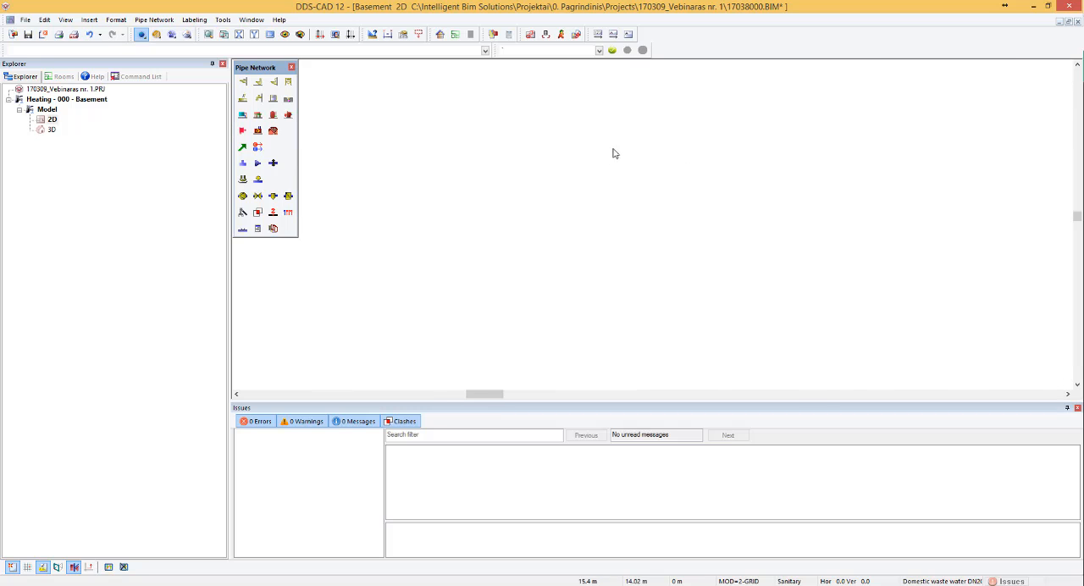
pyautogui.click(611, 35)
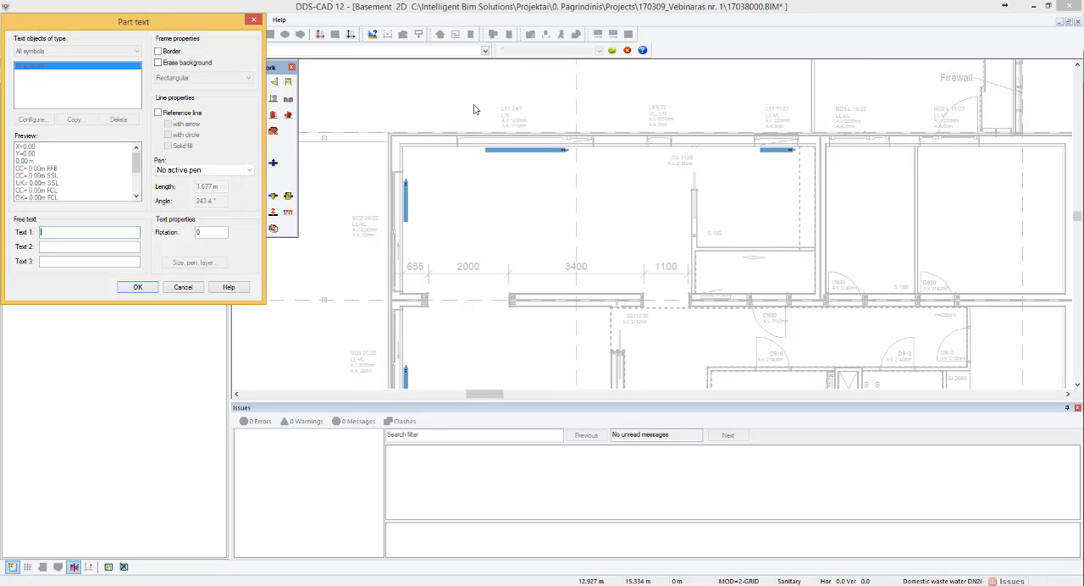
pyautogui.click(166, 51)
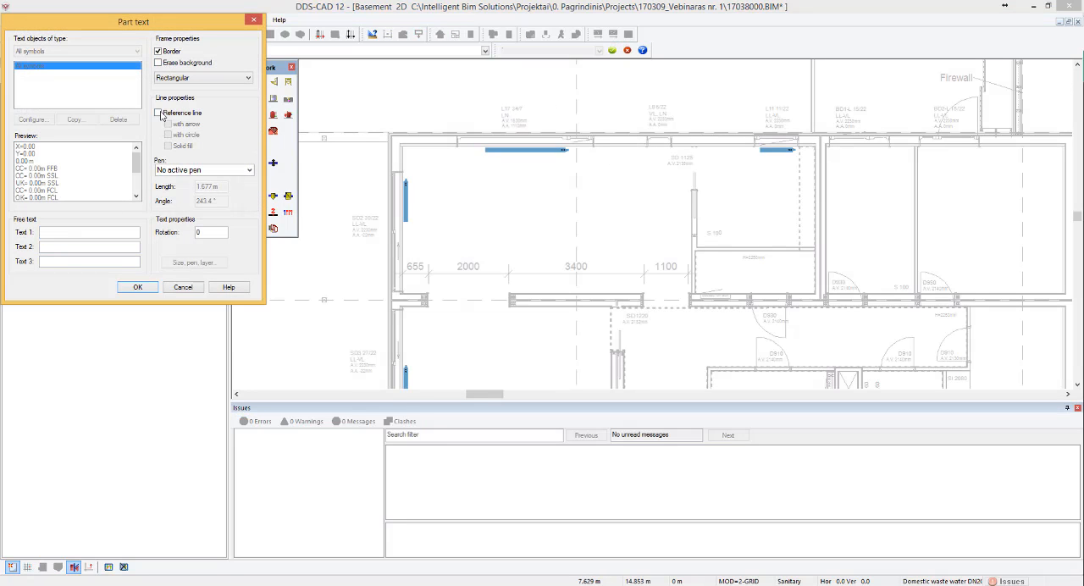
pyautogui.click(160, 114)
pyautogui.click(137, 287)
pyautogui.scroll(2, 579, 177)
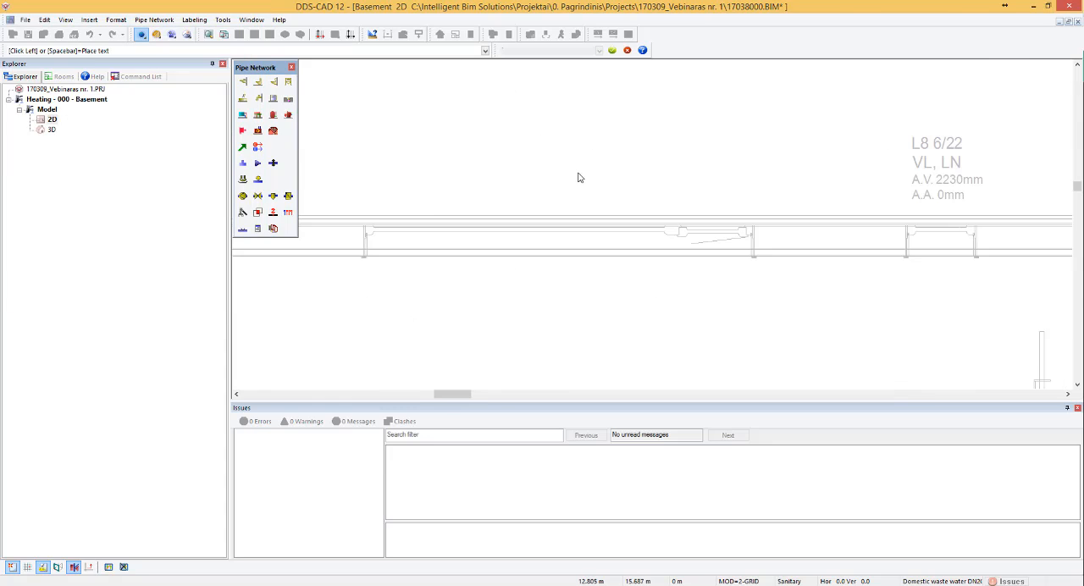
pyautogui.click(572, 268)
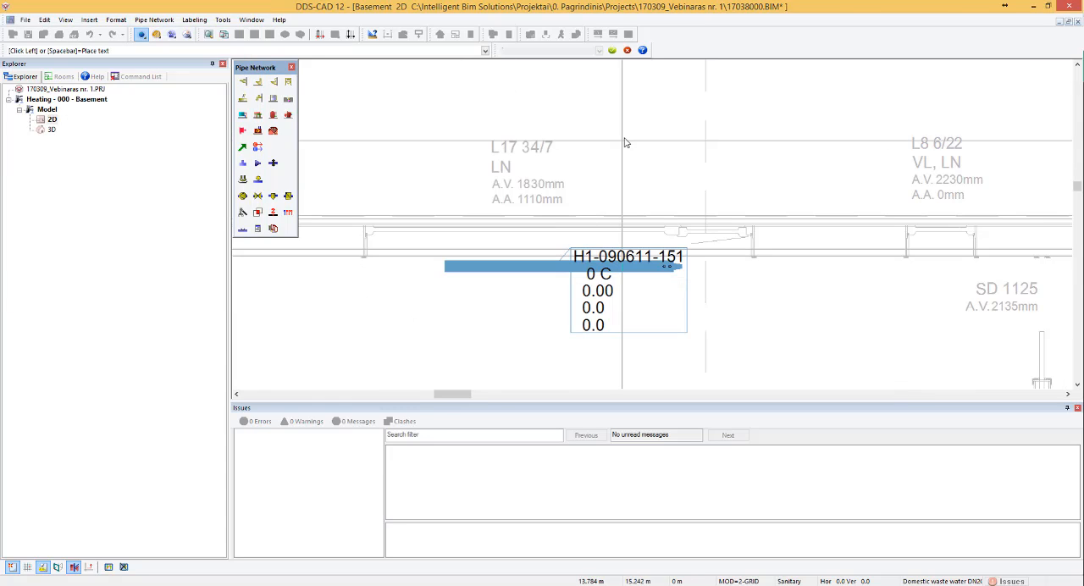
pyautogui.press('Escape')
pyautogui.click(686, 289)
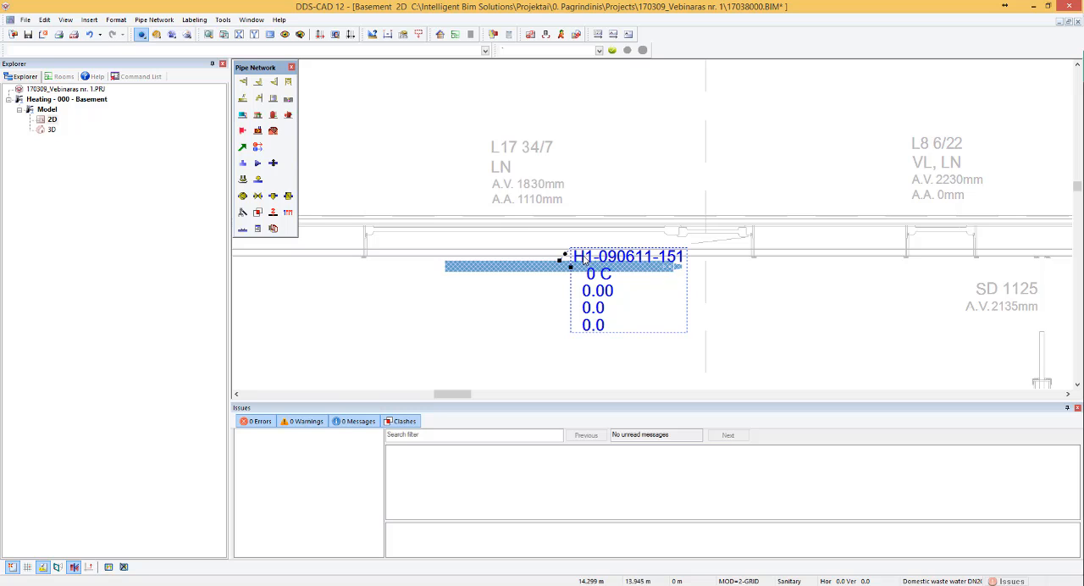
pyautogui.moveTo(559, 263)
pyautogui.mouseDown()
pyautogui.moveTo(560, 191)
pyautogui.moveTo(591, 140)
pyautogui.moveTo(560, 261)
pyautogui.mouseUp()
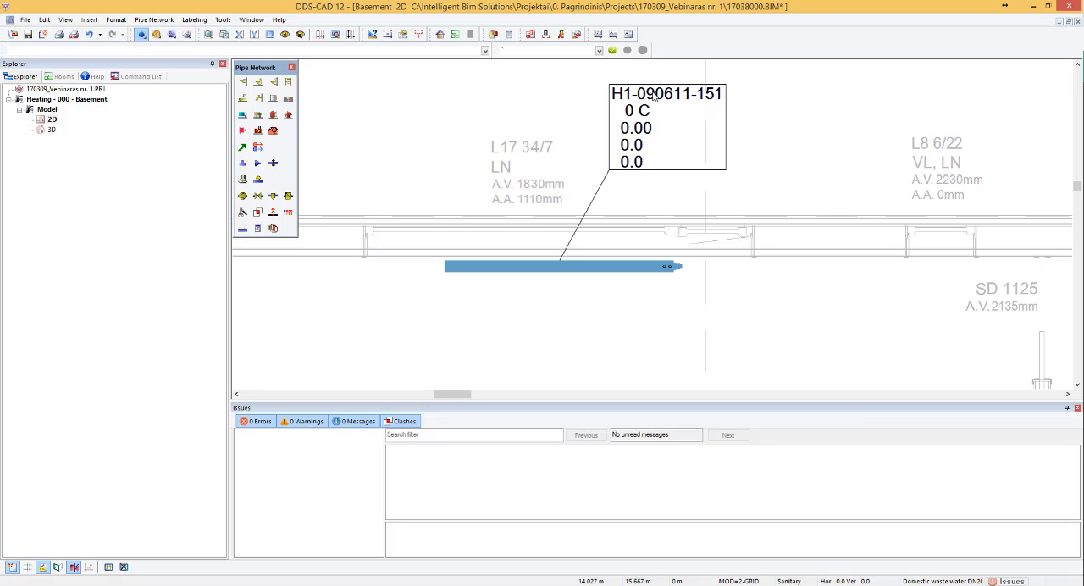
# - Configure the radiator label to show Height, Width and Mounting Height, and remove Return temperature and Surface from it
pyautogui.doubleClick(642, 131)
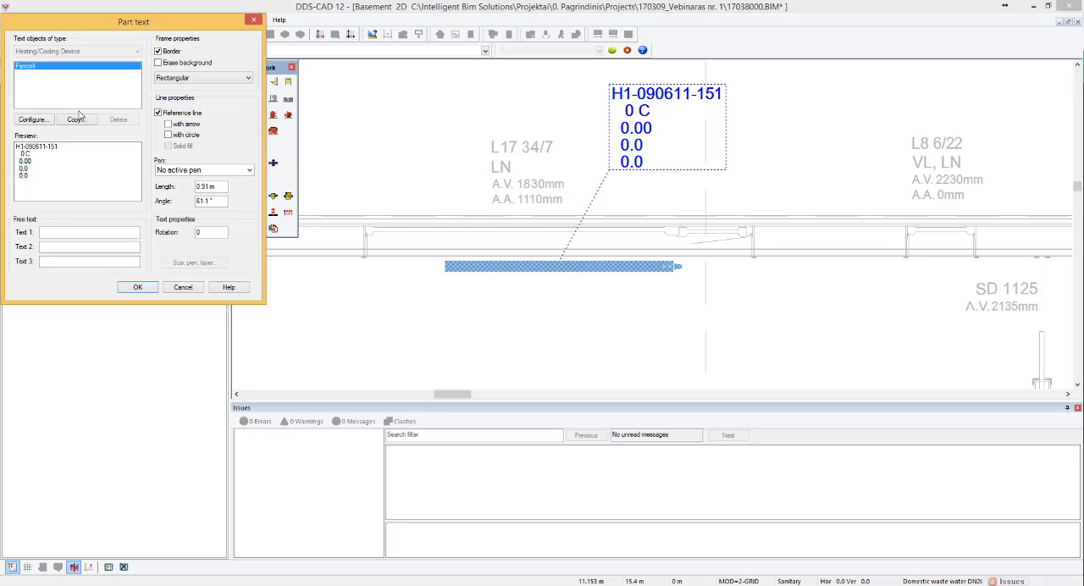
pyautogui.click(46, 119)
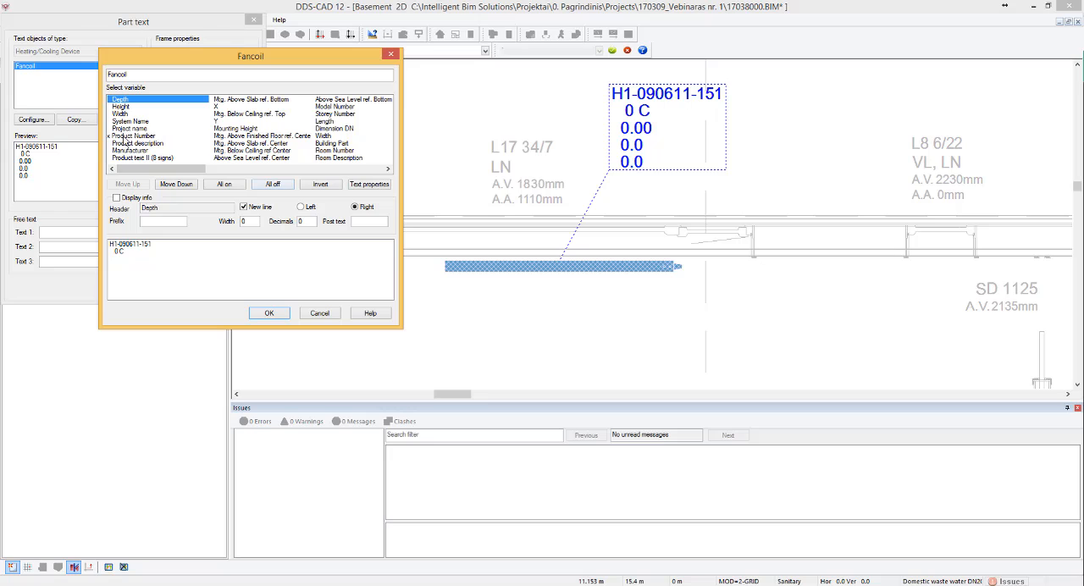
pyautogui.doubleClick(121, 107)
pyautogui.doubleClick(121, 114)
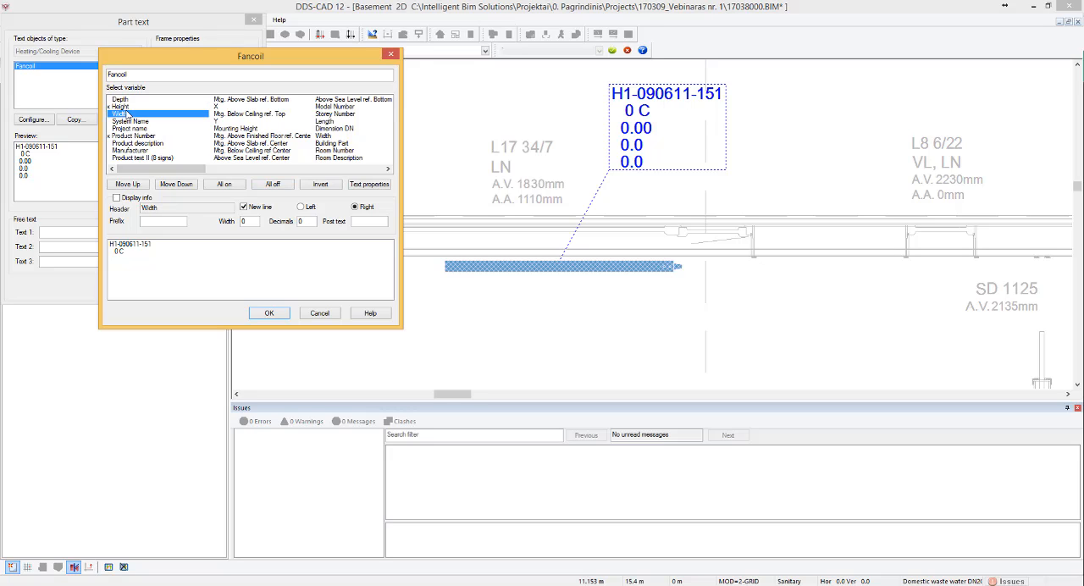
pyautogui.click(237, 128)
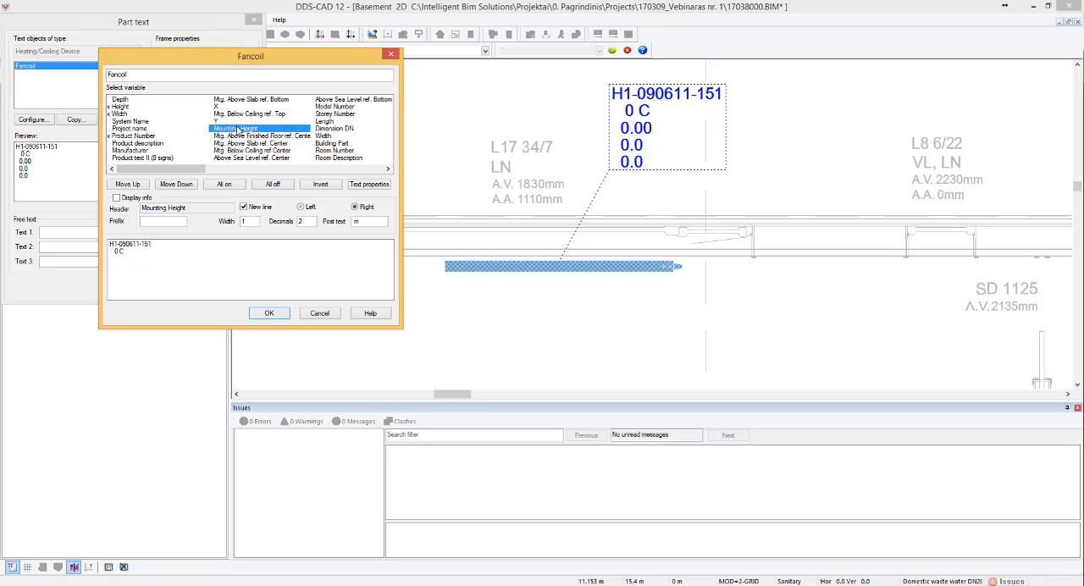
pyautogui.click(305, 169)
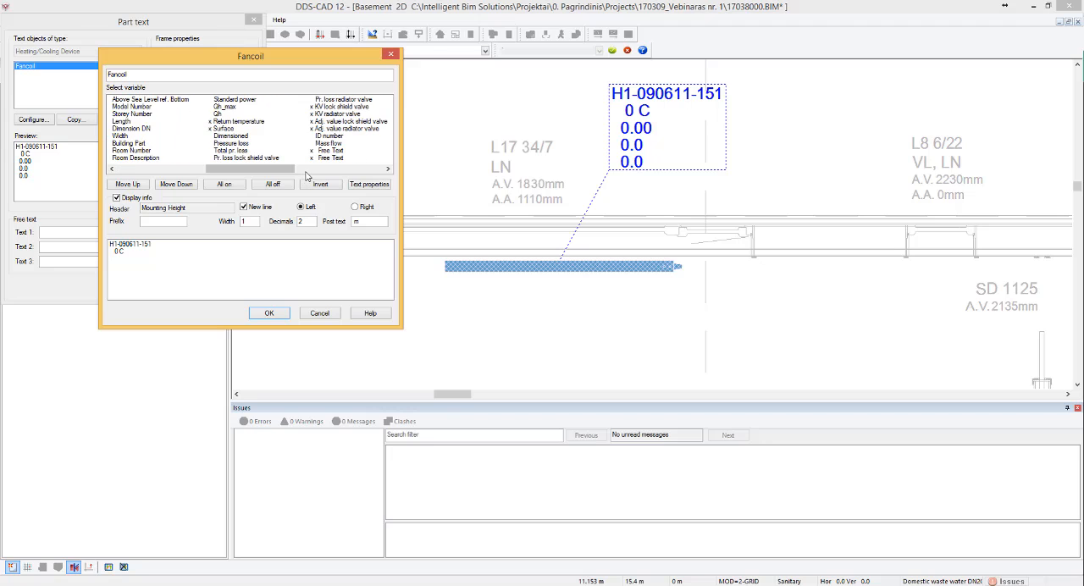
pyautogui.doubleClick(233, 121)
pyautogui.doubleClick(230, 127)
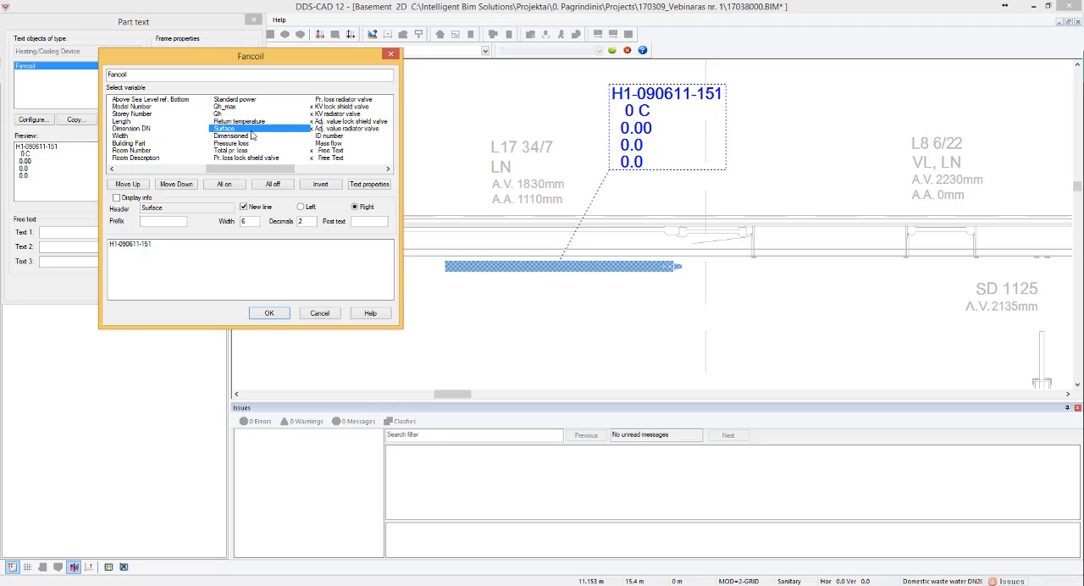
pyautogui.click(328, 169)
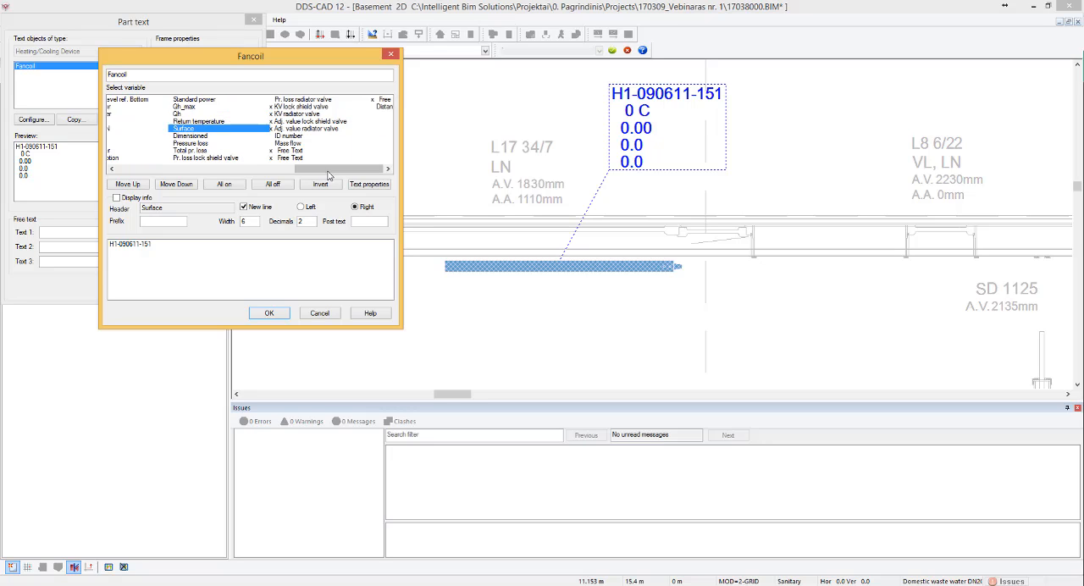
pyautogui.moveTo(291, 175); pyautogui.dragTo(174, 161)
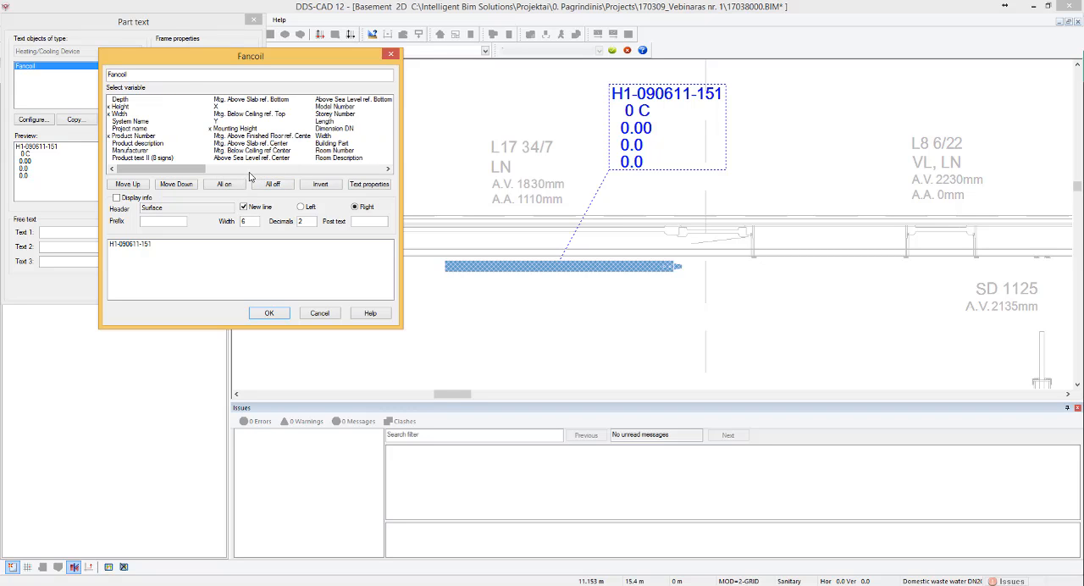
pyautogui.click(268, 313)
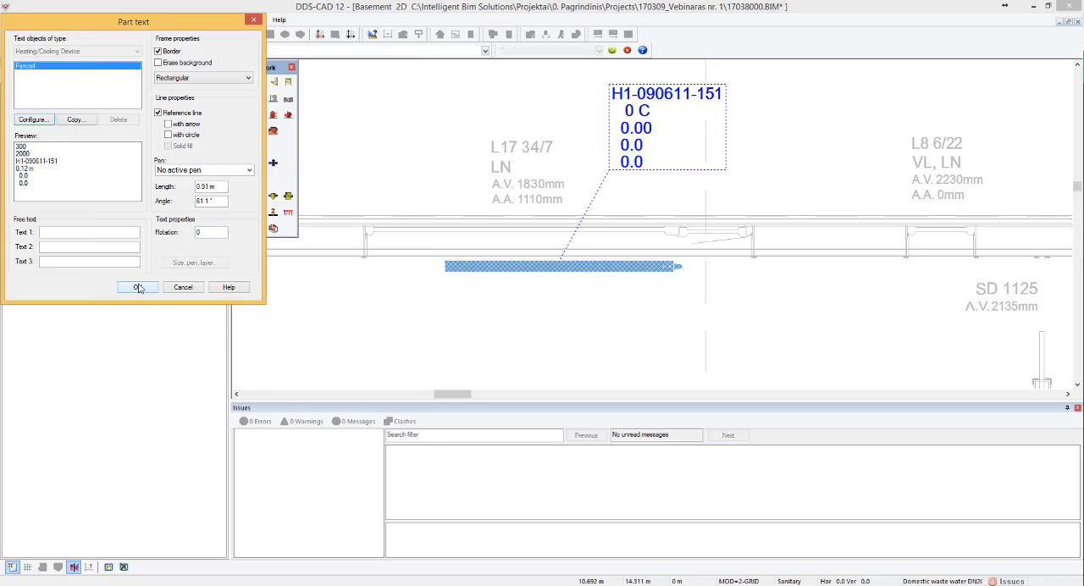
pyautogui.press('Return')
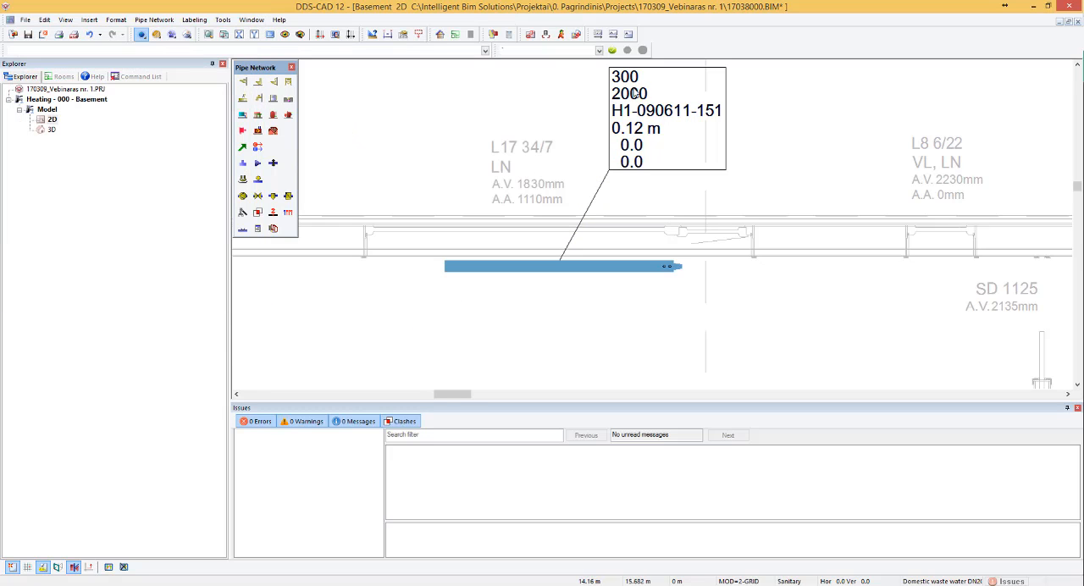
# - Add the prefix "H=" to the Height variable in the radiator label at window L17 34/7
pyautogui.rightClick(667, 94)
pyautogui.click(641, 81)
pyautogui.doubleClick(637, 117)
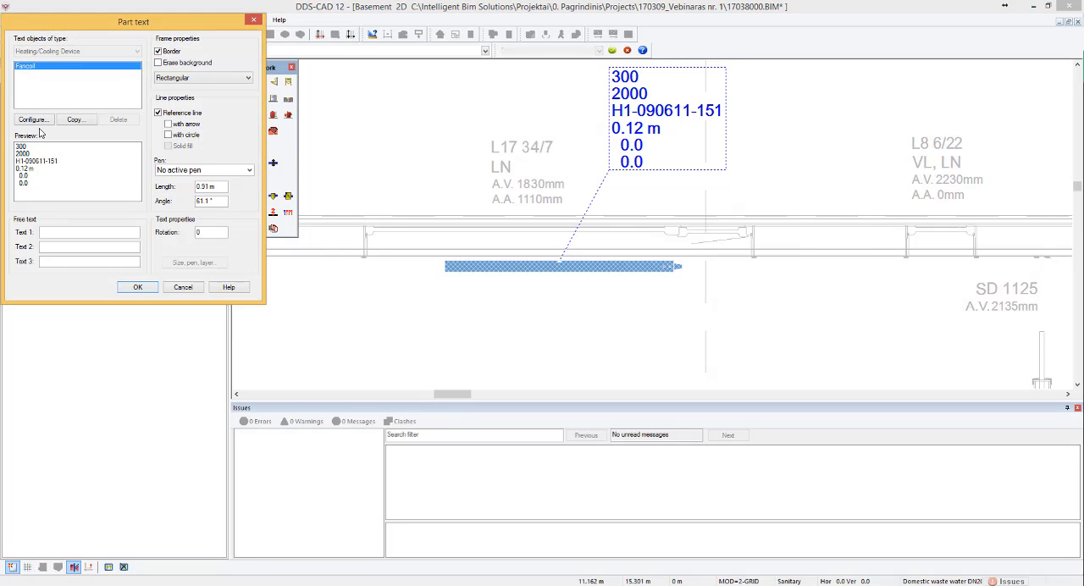
pyautogui.click(34, 120)
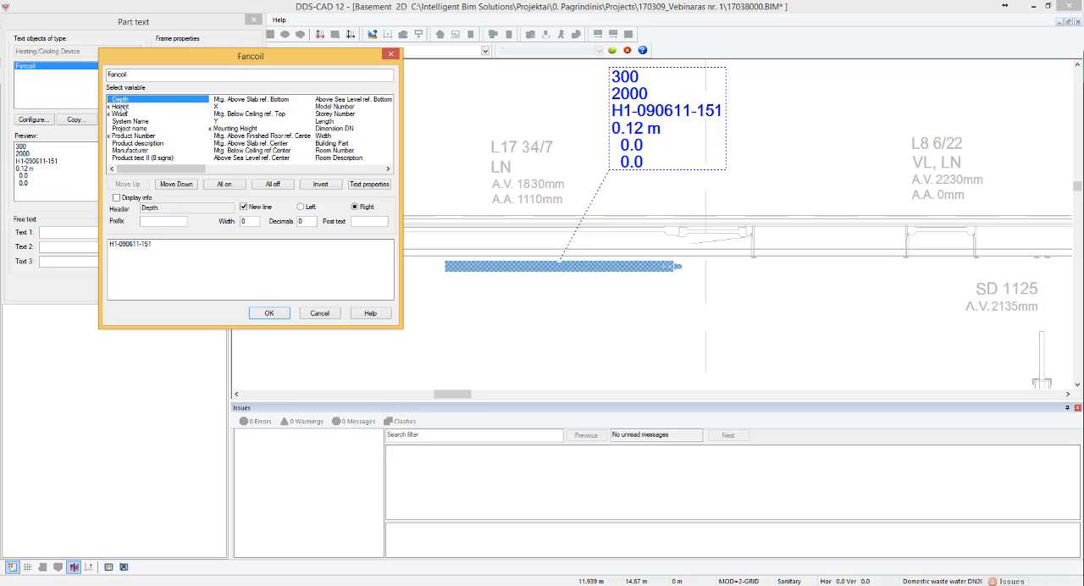
pyautogui.click(124, 106)
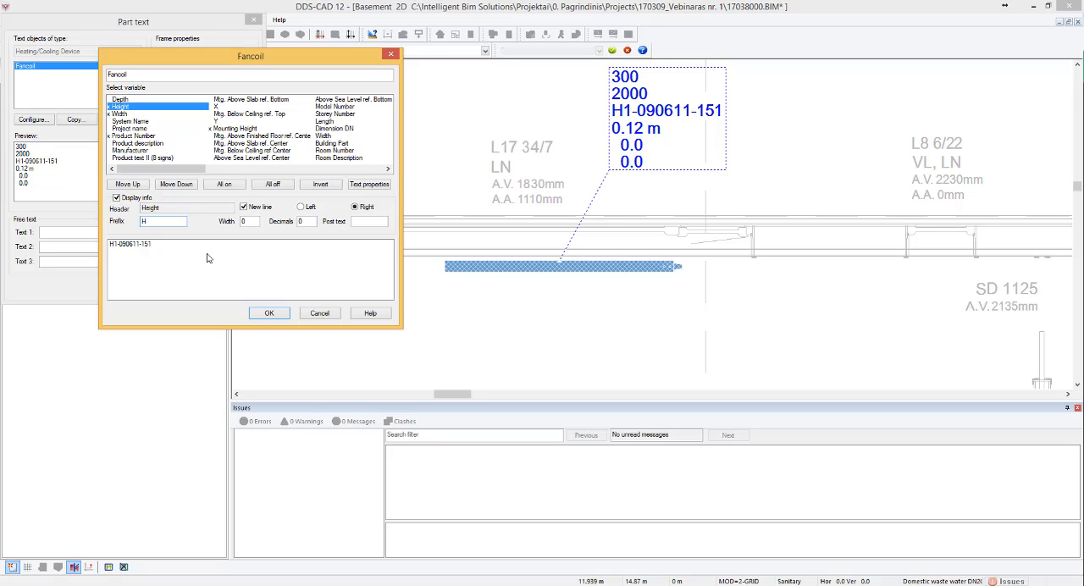
pyautogui.click(118, 114)
pyautogui.click(269, 313)
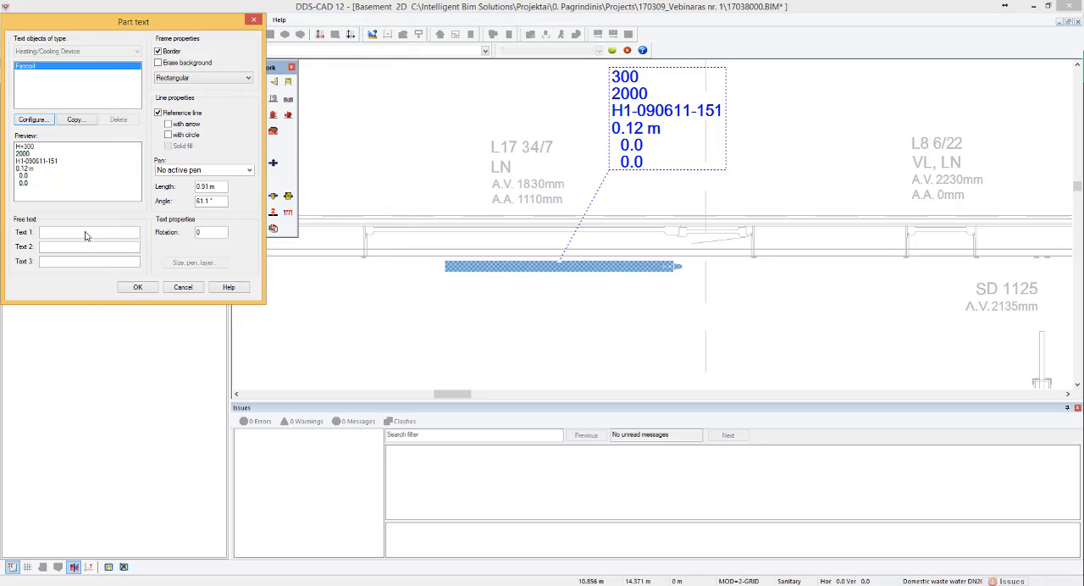
pyautogui.click(138, 287)
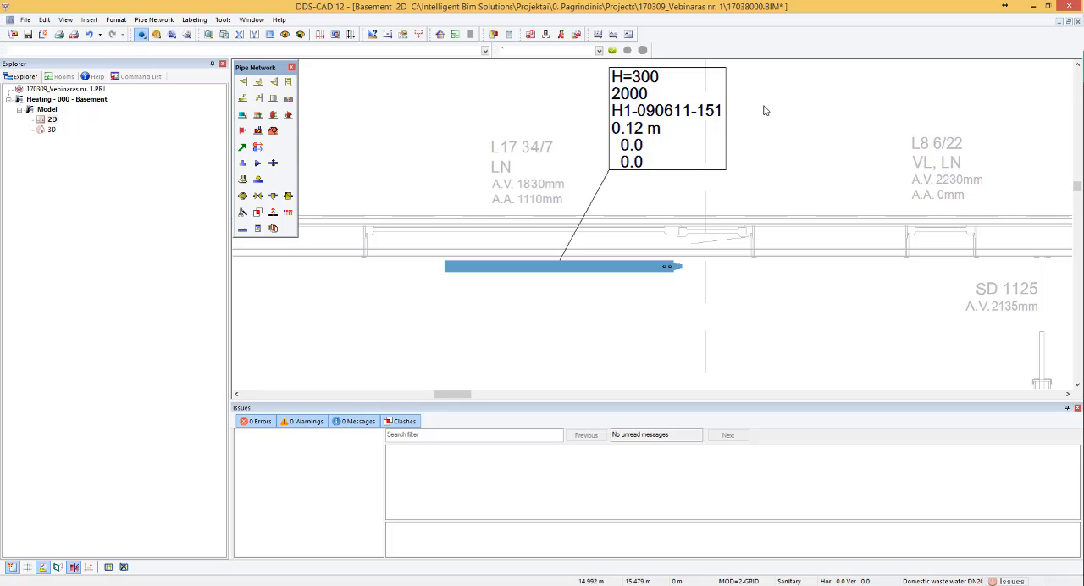
# - Start a free pipe run outside the south wall near the spiral stair, with medium group Heating and medium HHF Heat Flow
pyautogui.scroll(-2, 686, 113)
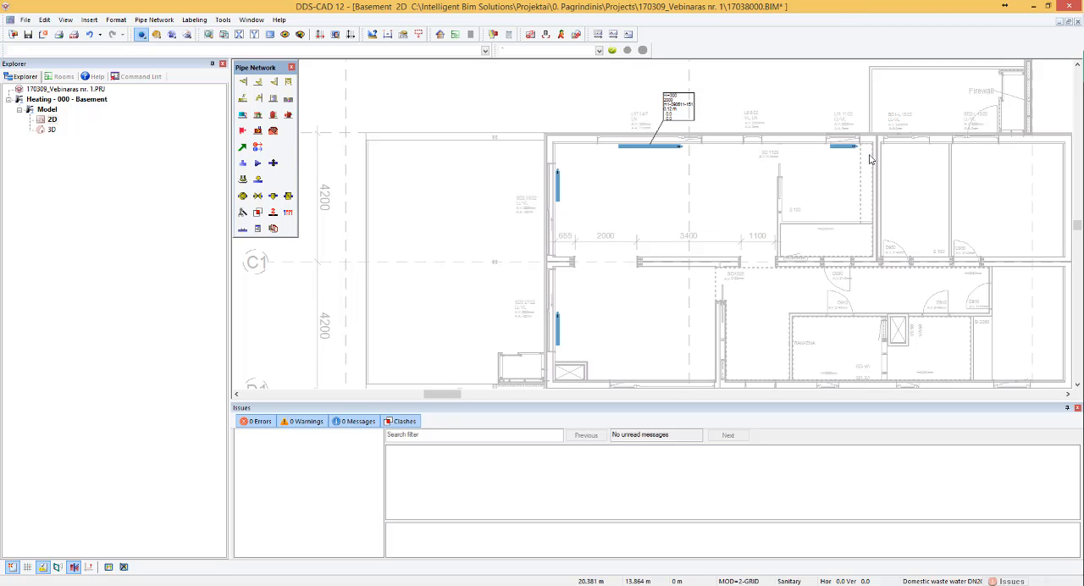
pyautogui.scroll(-3, 693, 146)
pyautogui.scroll(8, 641, 238)
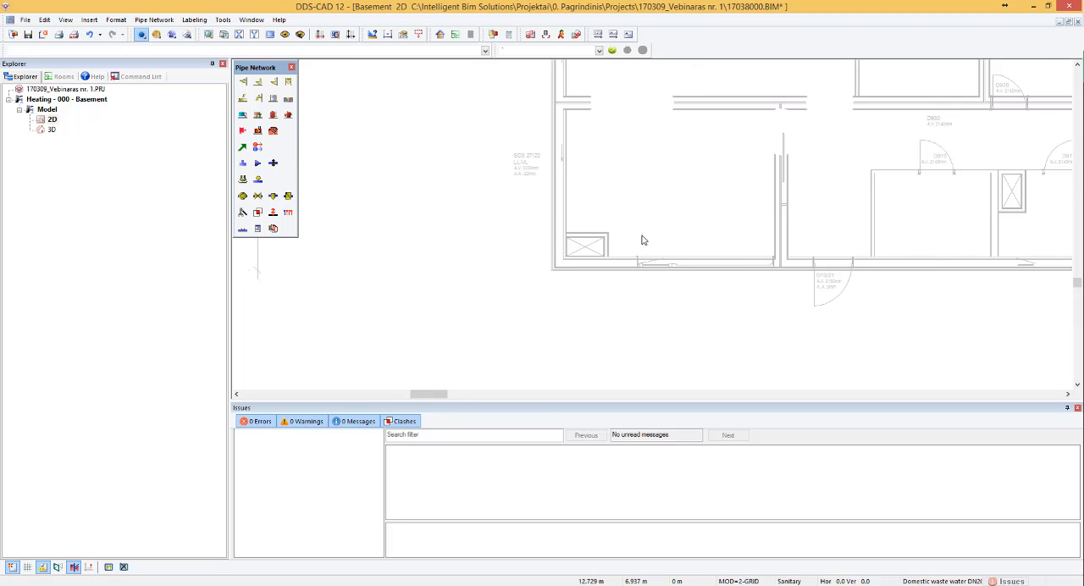
pyautogui.scroll(-5, 607, 257)
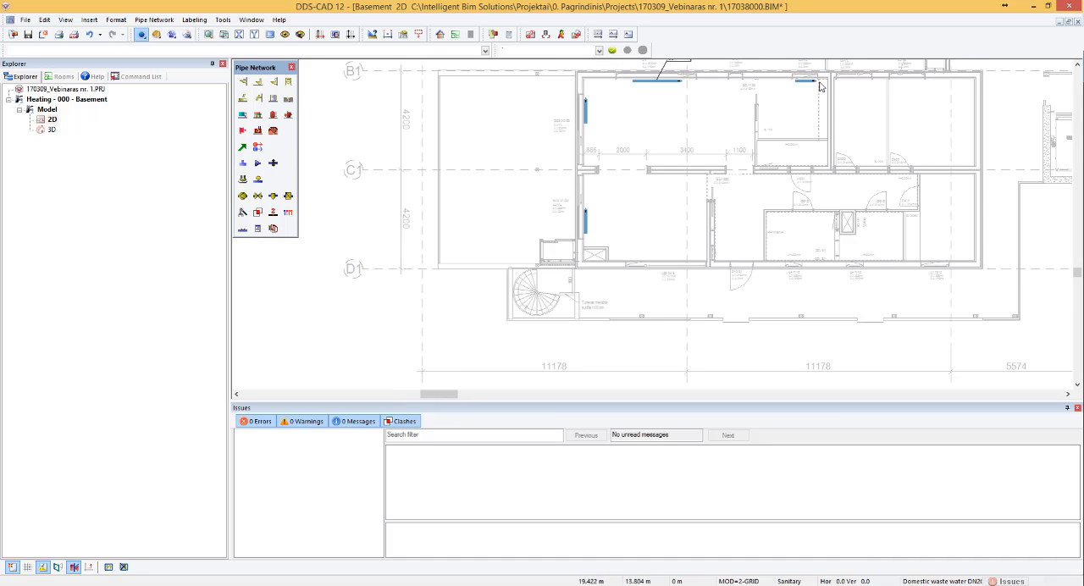
pyautogui.click(242, 147)
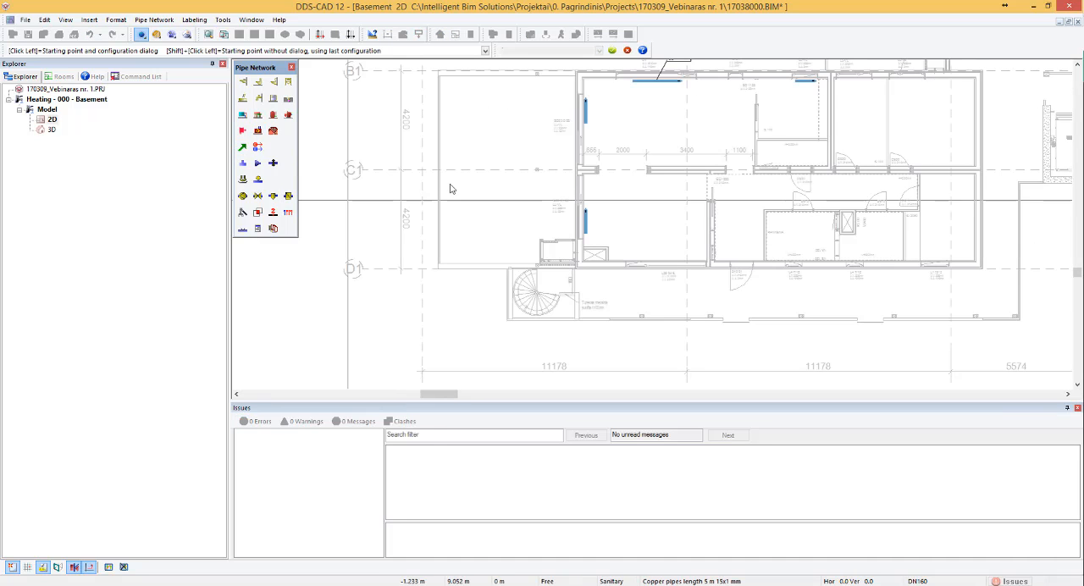
pyautogui.scroll(3, 592, 272)
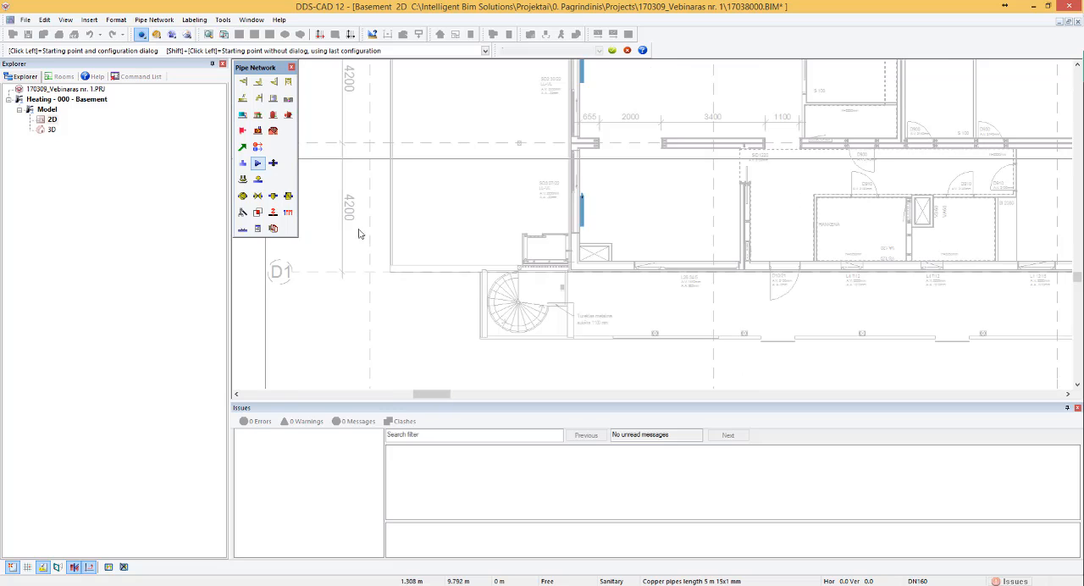
pyautogui.click(596, 300)
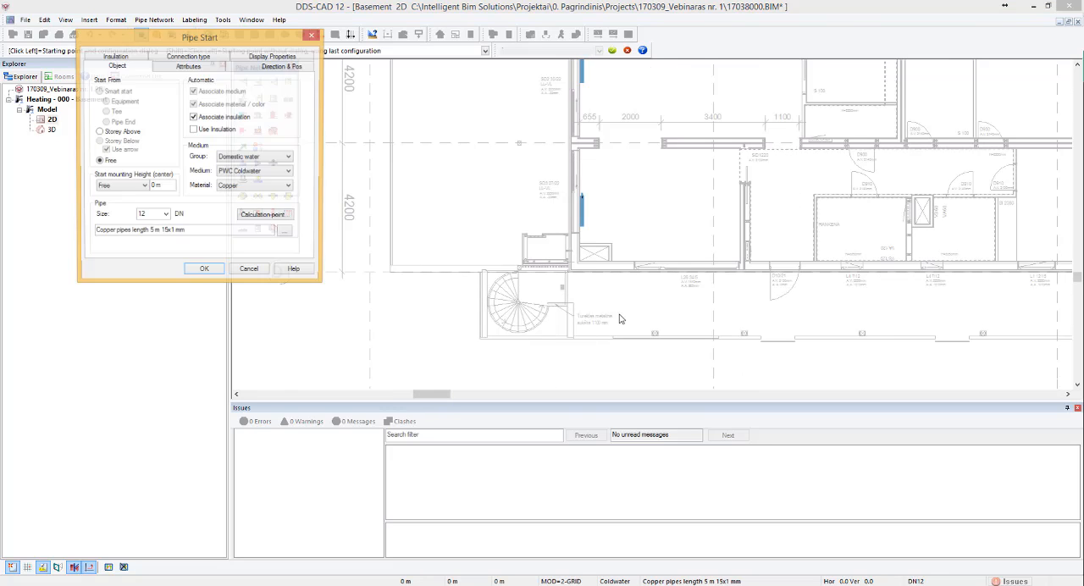
pyautogui.click(250, 270)
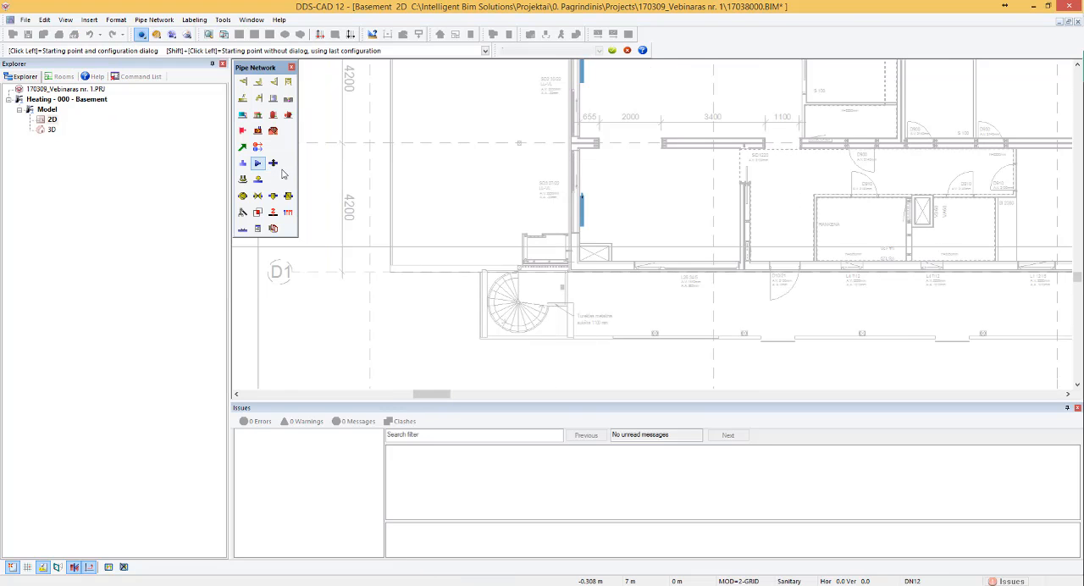
pyautogui.click(612, 288)
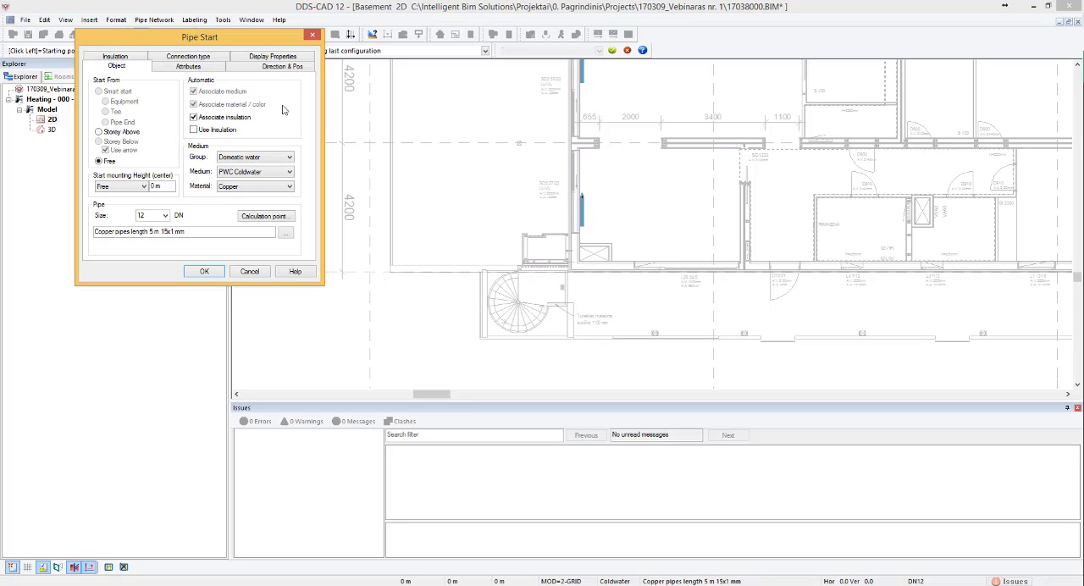
pyautogui.click(243, 158)
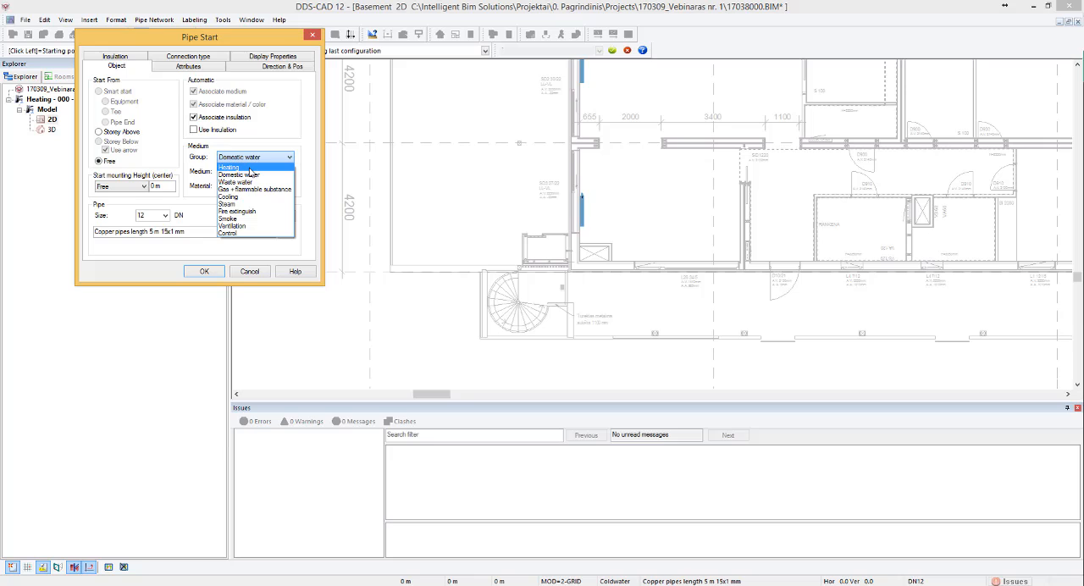
pyautogui.click(249, 168)
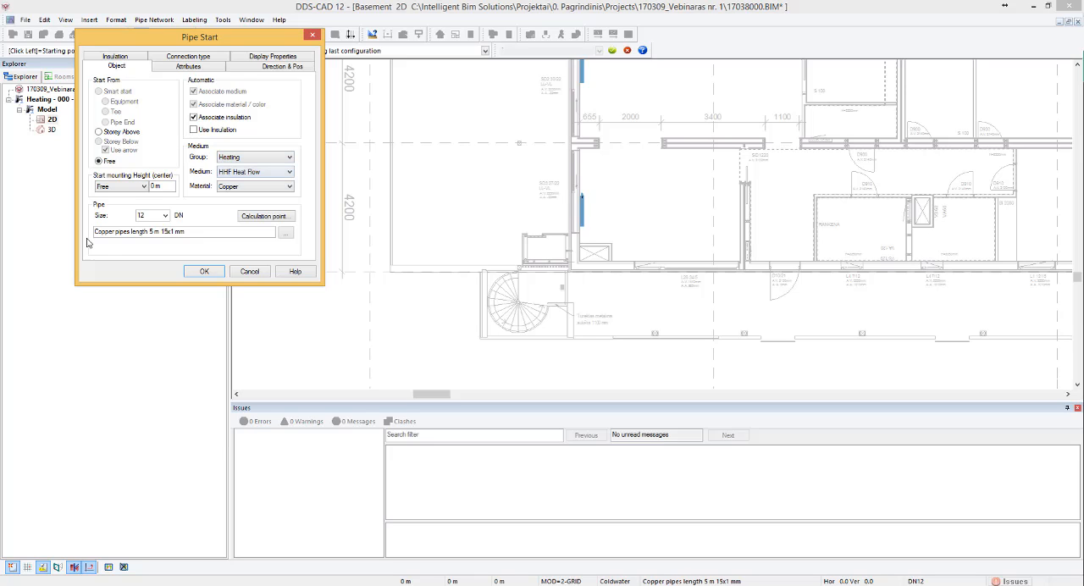
pyautogui.click(244, 172)
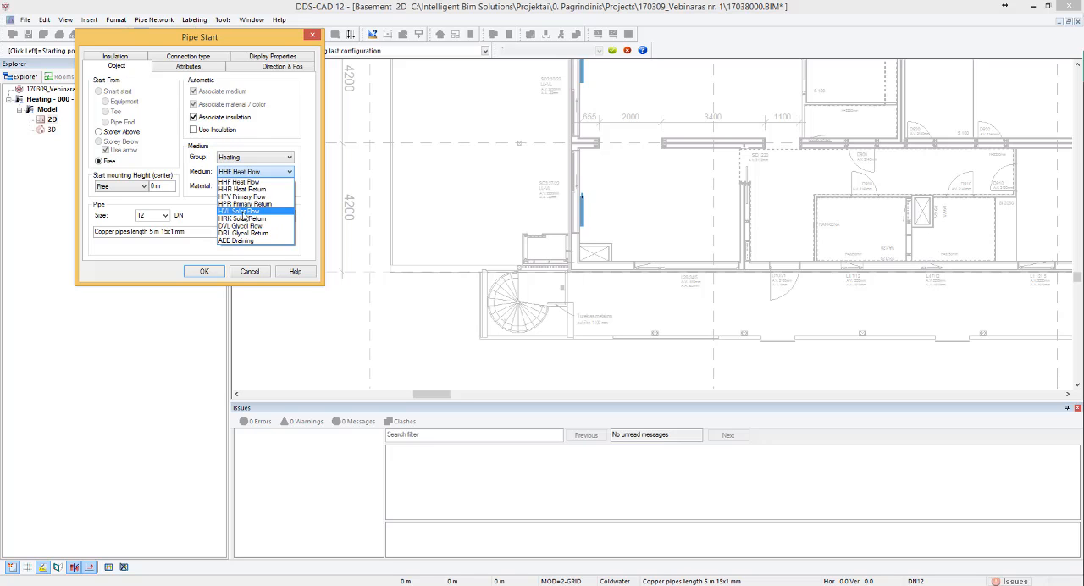
pyautogui.click(252, 161)
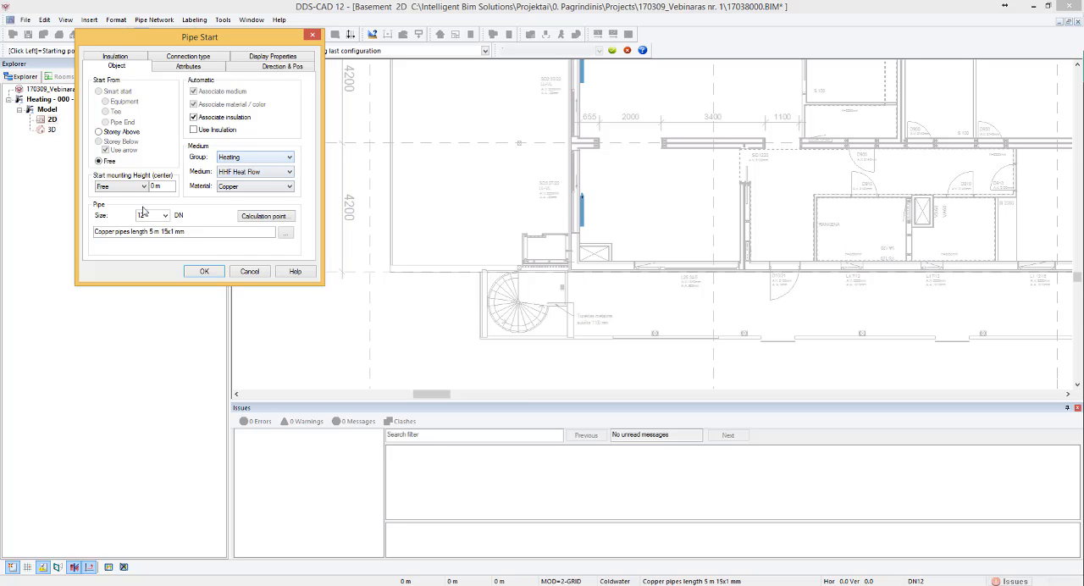
# - Browse the copper, steel tube and plastic pipe categories in the product database for the new pipe
pyautogui.click(286, 232)
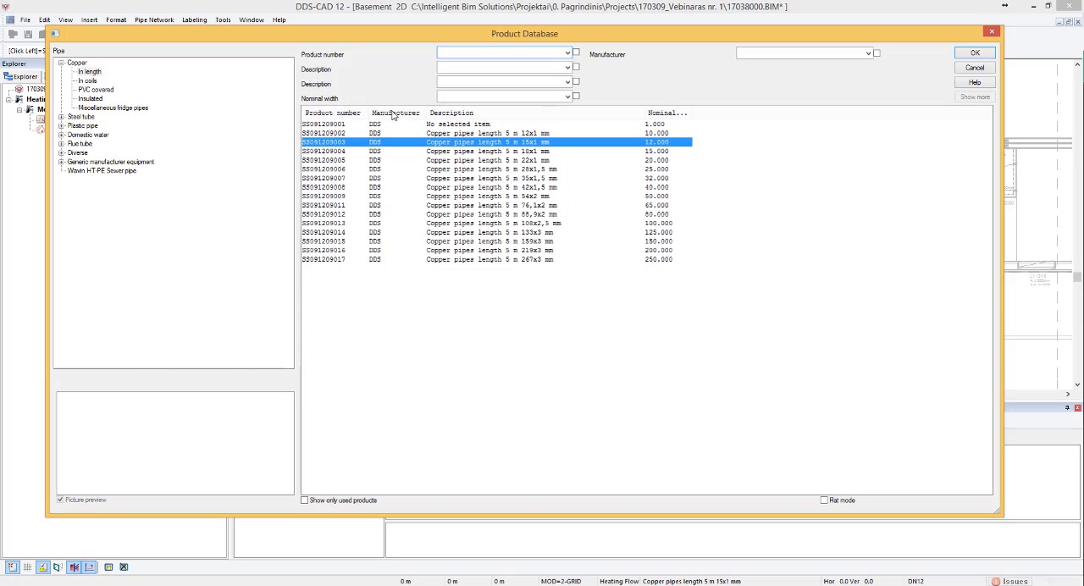
pyautogui.click(100, 108)
pyautogui.click(80, 116)
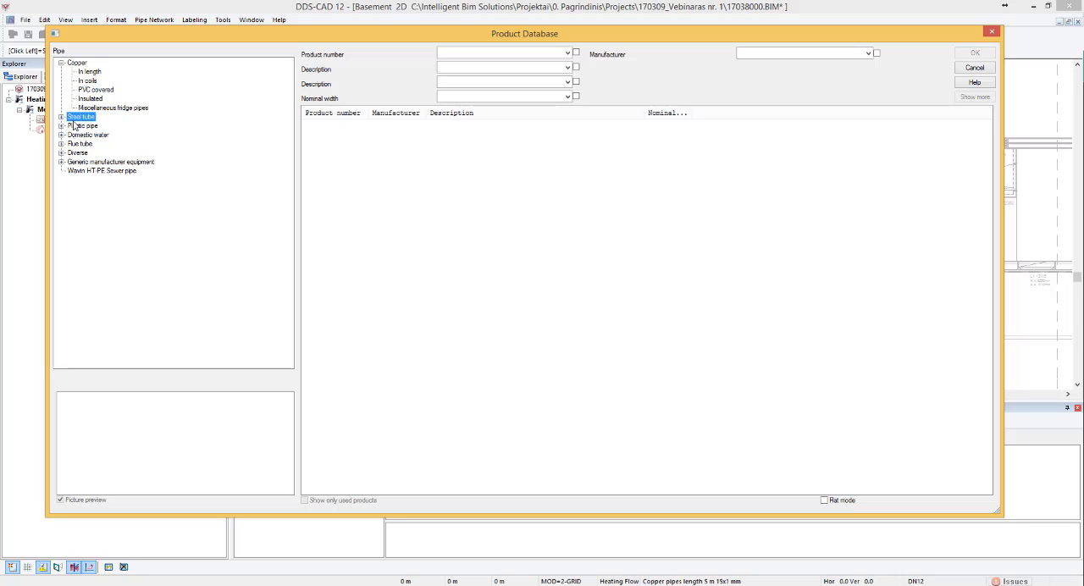
pyautogui.click(60, 116)
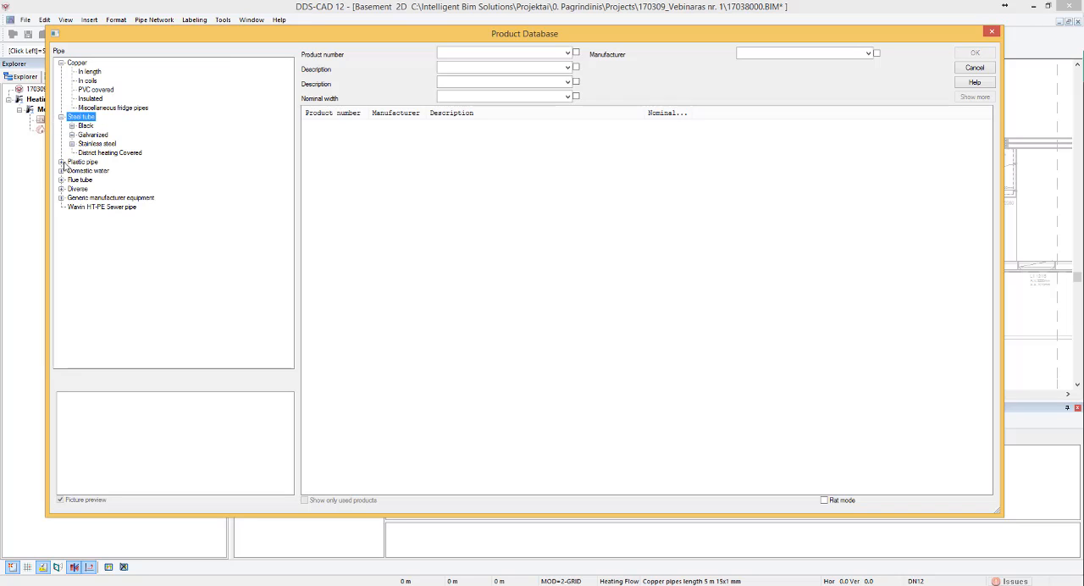
pyautogui.click(61, 162)
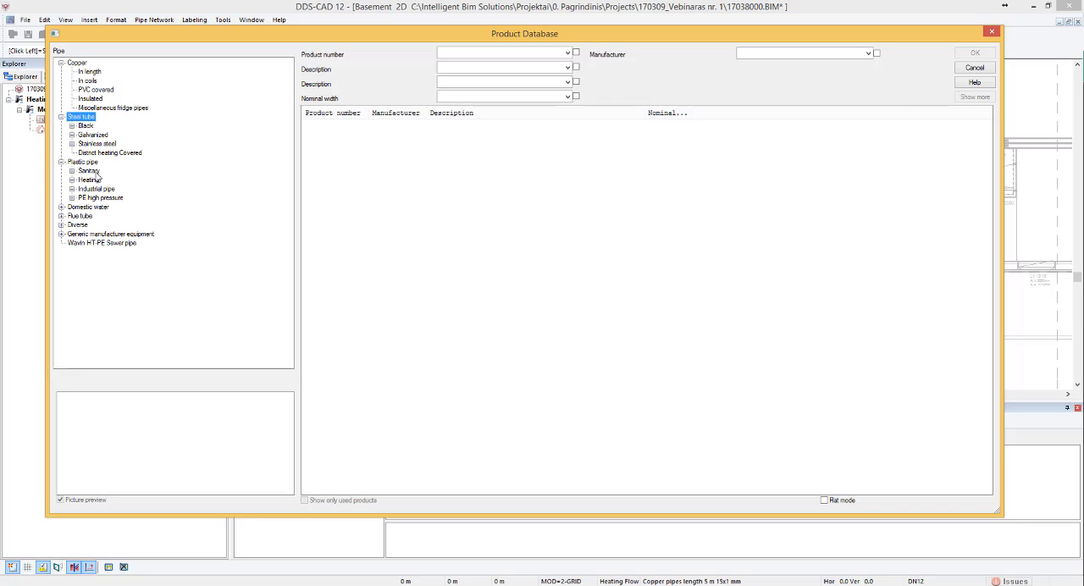
pyautogui.click(89, 72)
pyautogui.click(86, 125)
pyautogui.click(94, 198)
pyautogui.click(89, 72)
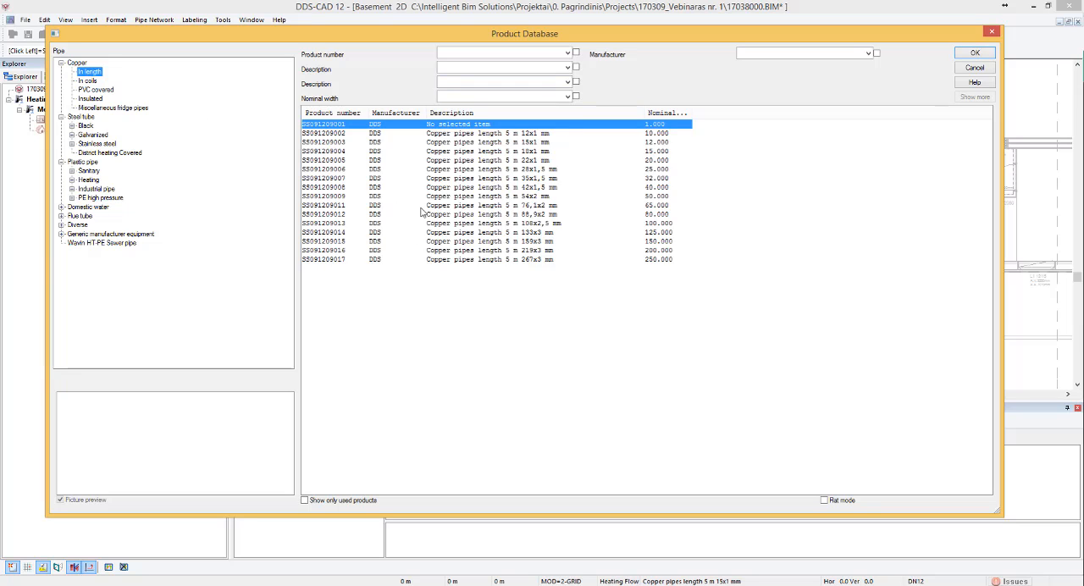
# - Inspect the editable product data of the 12x1 mm copper pipe and leave it without making changes
pyautogui.rightClick(494, 134)
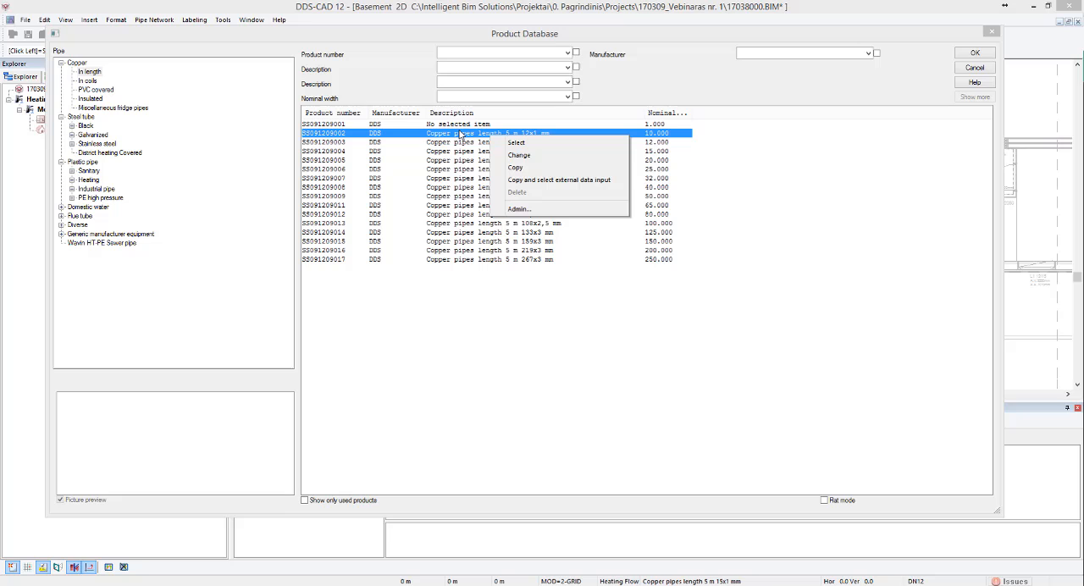
pyautogui.click(508, 155)
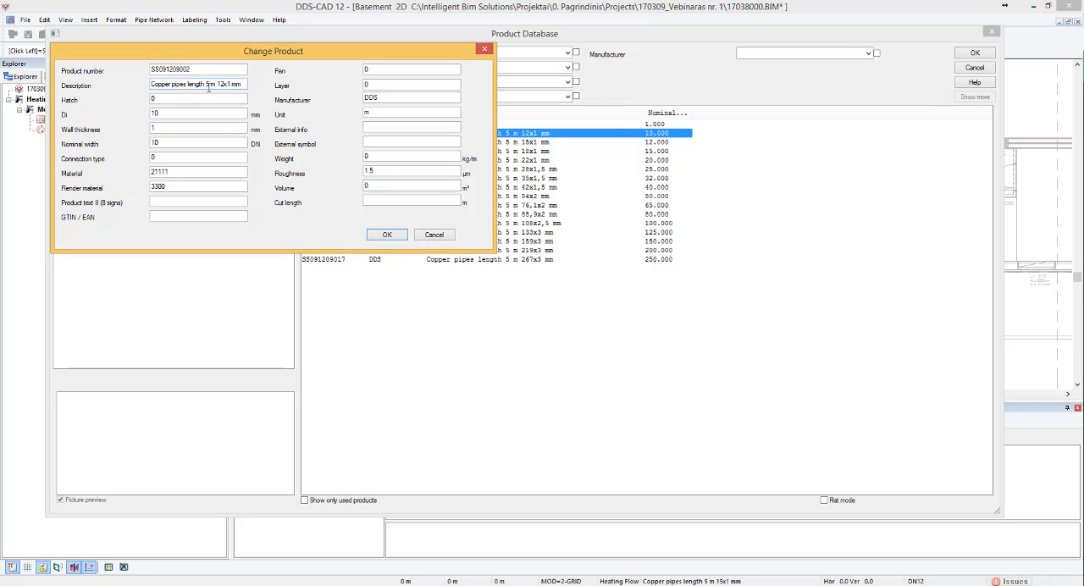
pyautogui.moveTo(151, 84)
pyautogui.mouseDown()
pyautogui.moveTo(182, 83)
pyautogui.moveTo(132, 91)
pyautogui.mouseUp()
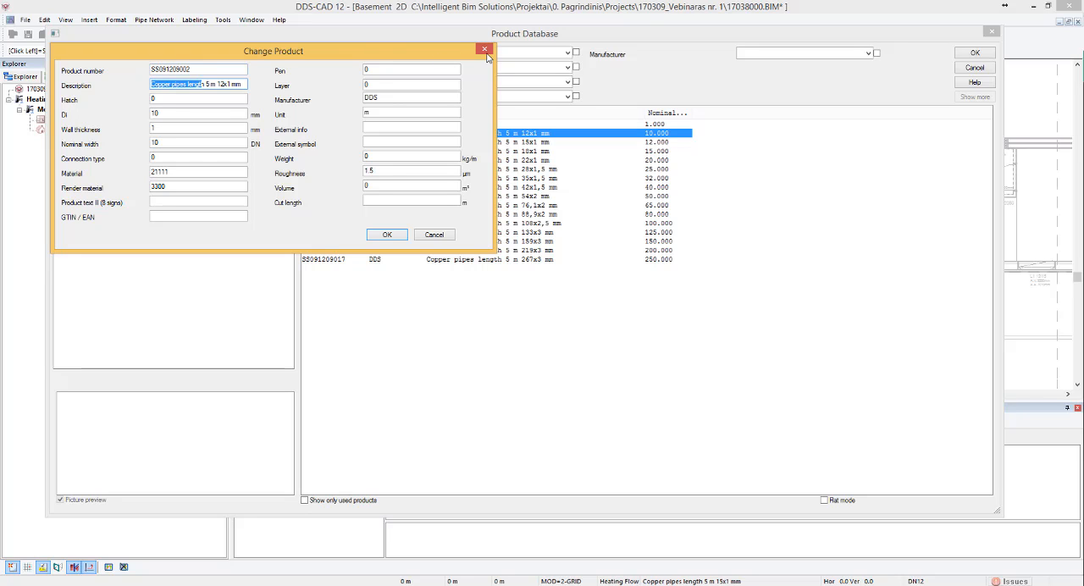
pyautogui.press('Escape')
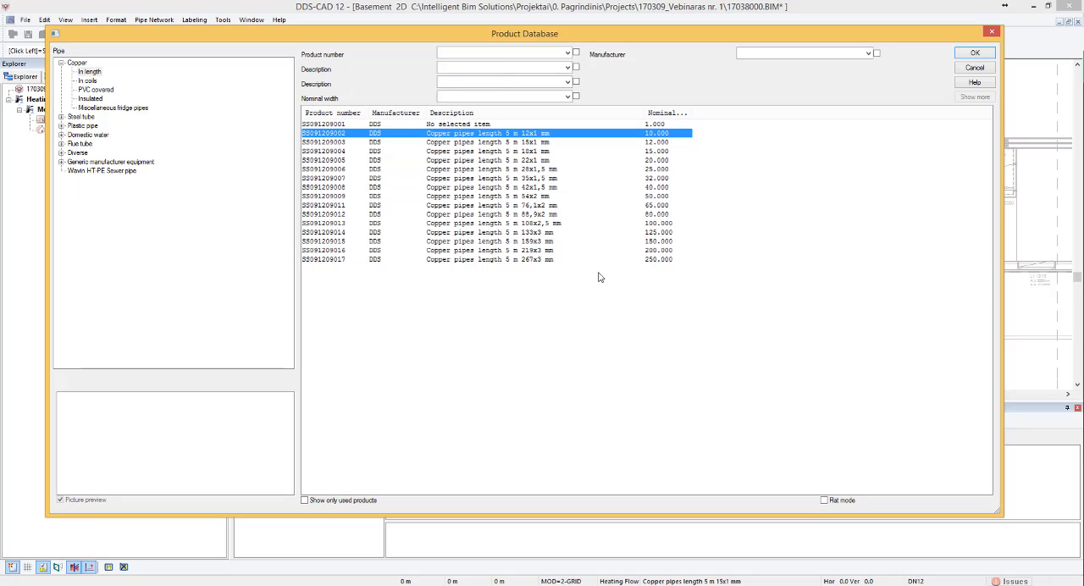
# - Choose the 5 m copper pipe 35x1,5 mm and set the start mounting height to -1 m
pyautogui.click(533, 180)
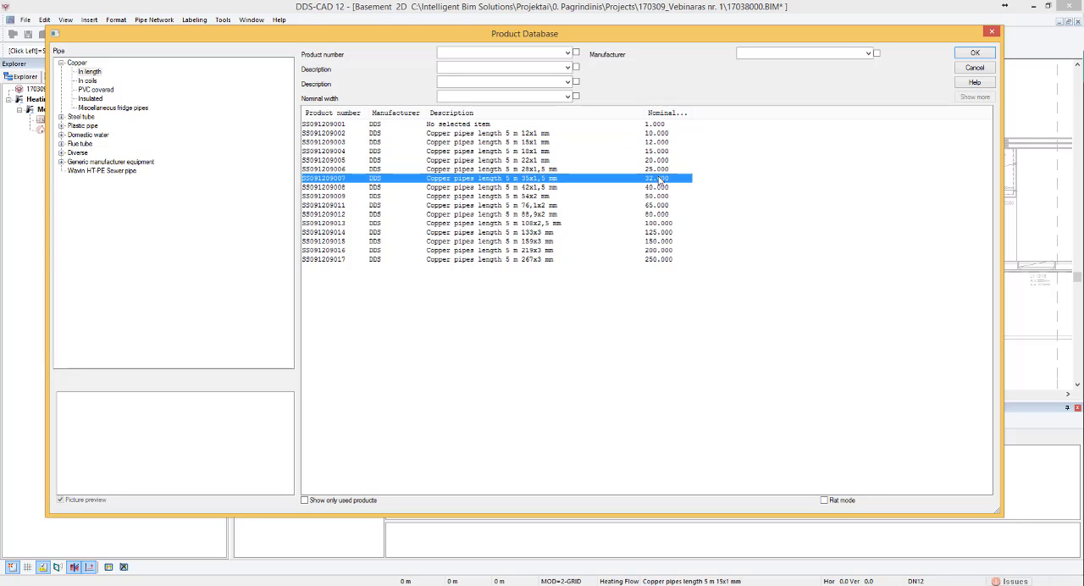
pyautogui.click(971, 54)
pyautogui.doubleClick(164, 187)
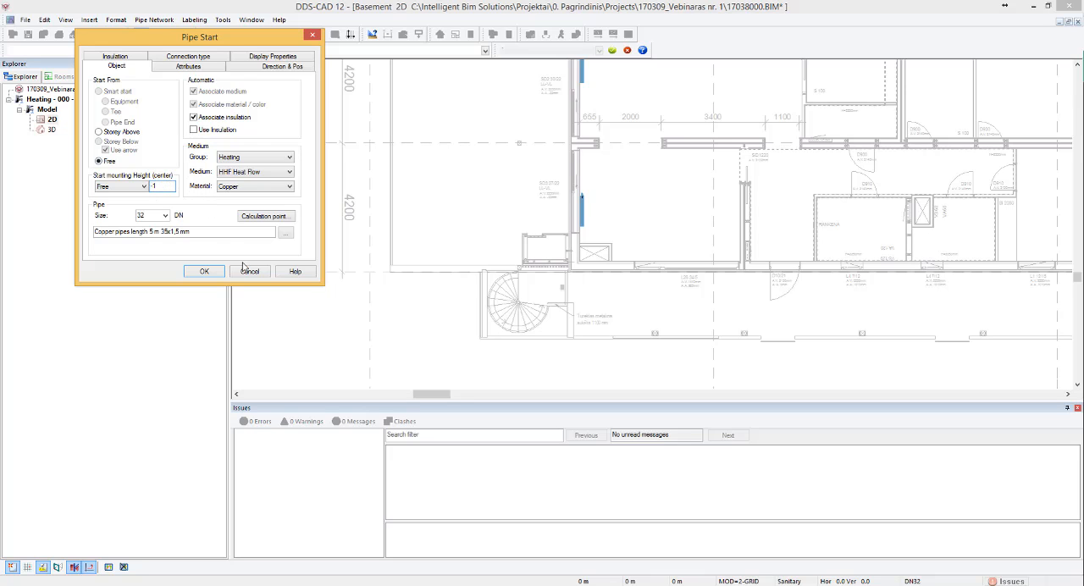
pyautogui.click(207, 273)
# - Draw the heat flow pipe from outside the south wall straight north to the centre of the crossed shaft in the southwest room
pyautogui.scroll(3, 590, 282)
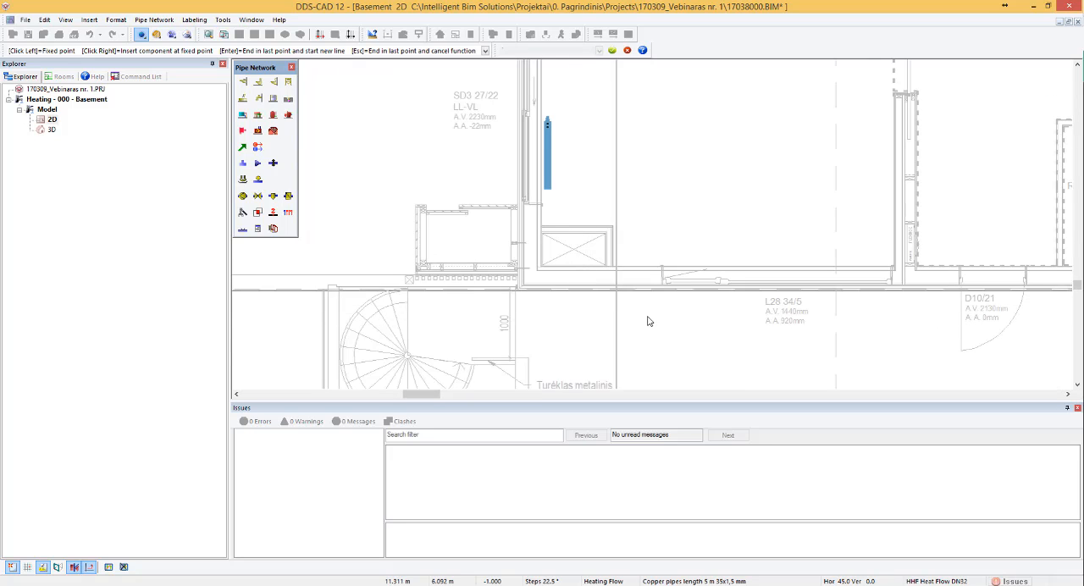
pyautogui.click(575, 339)
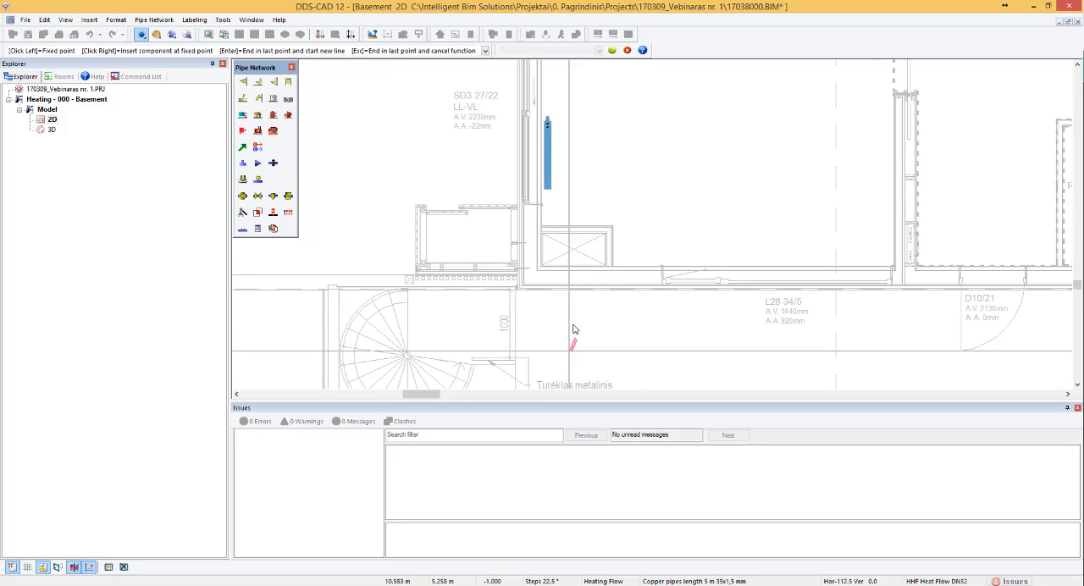
pyautogui.click(575, 250)
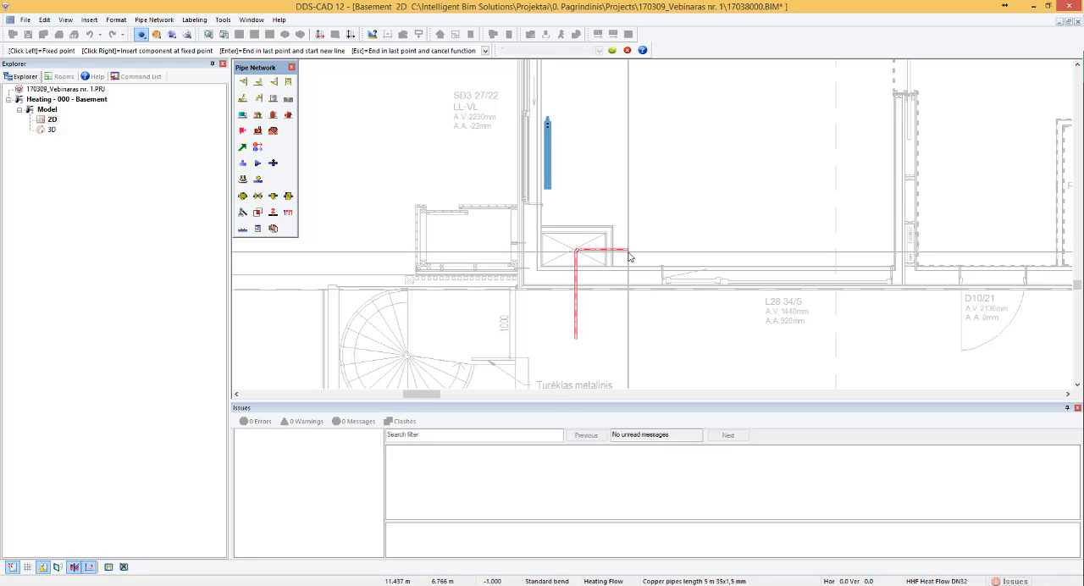
# - Run the pipe vertically up from the shaft centre to an absolute Z position of 3 m and end the line there
pyautogui.press('u')
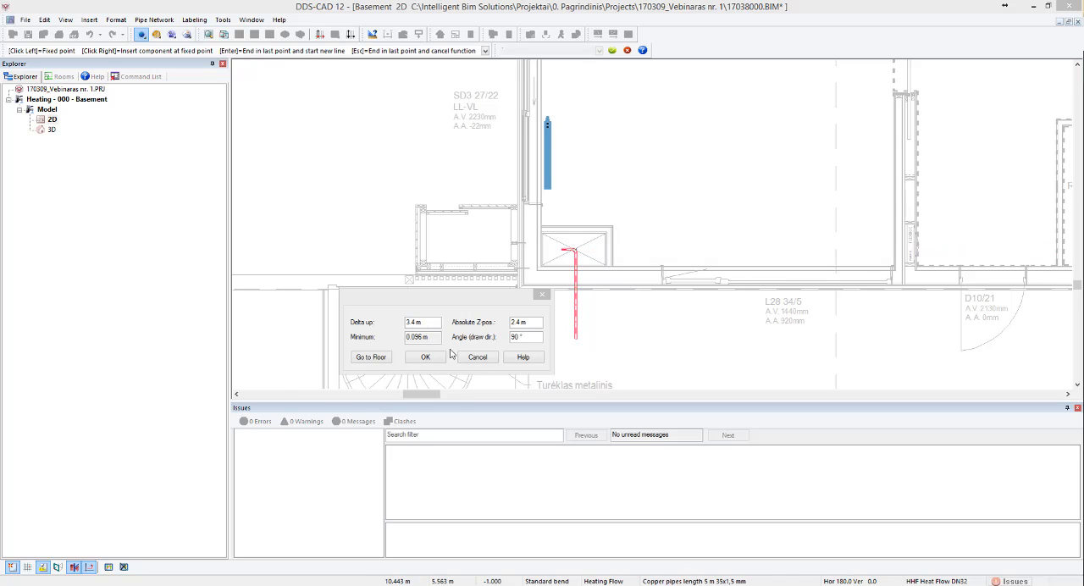
pyautogui.click(518, 321)
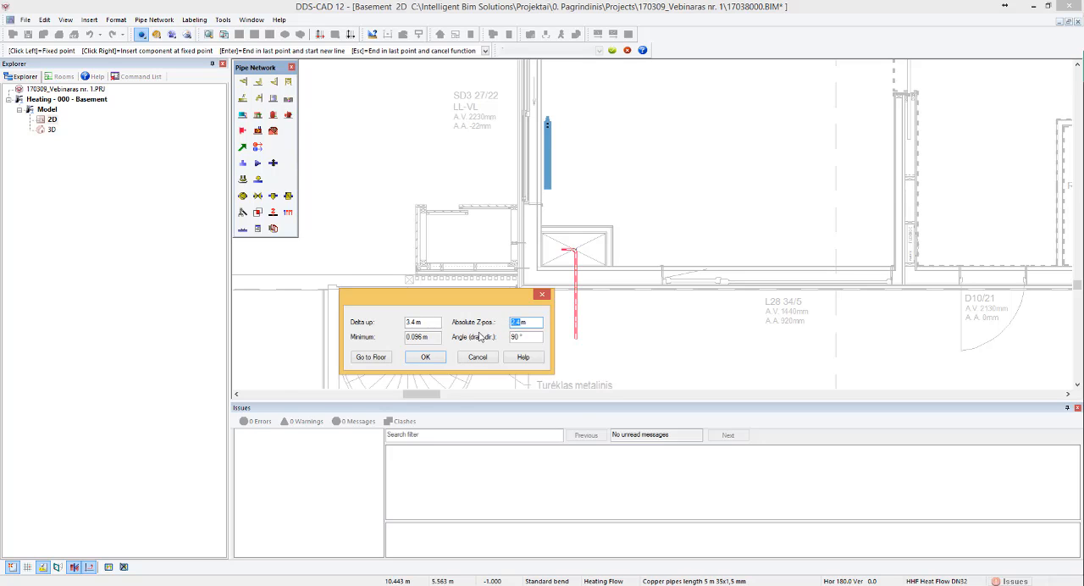
pyautogui.write('3')
pyautogui.click(425, 356)
pyautogui.scroll(3, 623, 227)
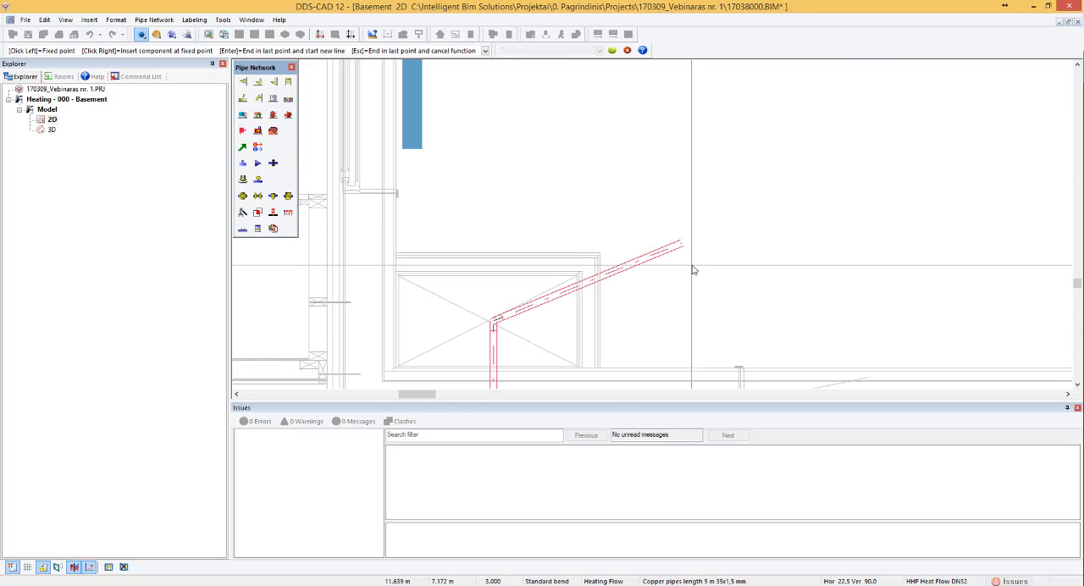
pyautogui.press('Escape')
pyautogui.scroll(4, 500, 301)
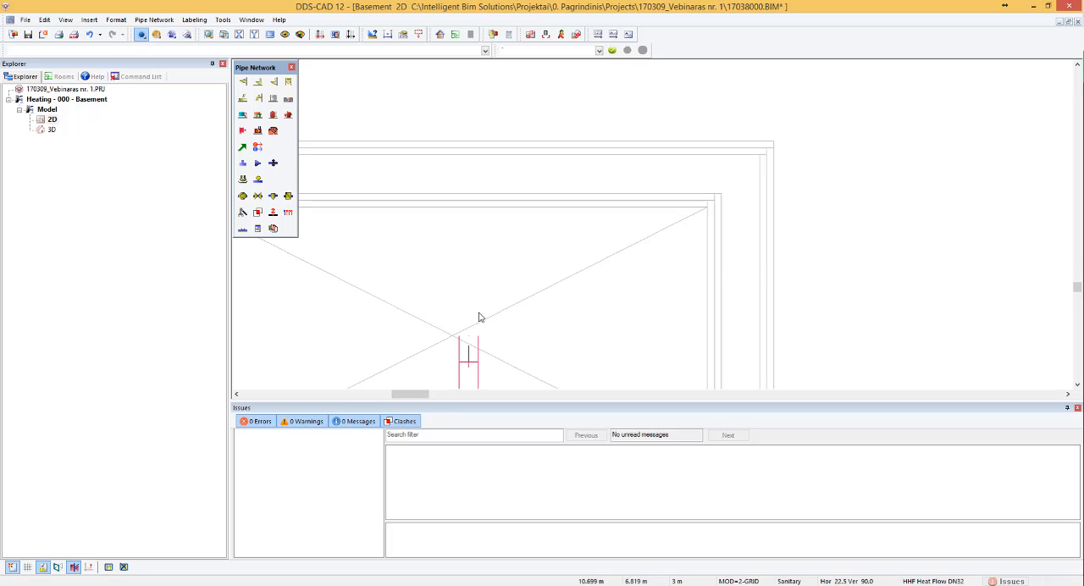
# - Examine the heating riser and the radiators in the 3D view, and return to the 2D plan of the southwest room
pyautogui.click(187, 34)
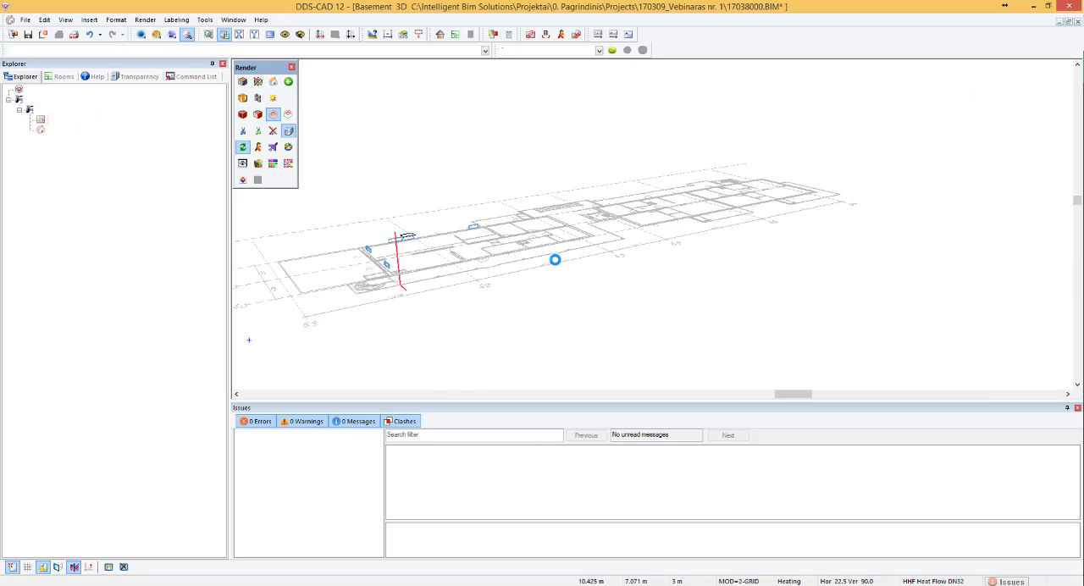
pyautogui.scroll(-1, 554, 258)
pyautogui.moveTo(440, 262); pyautogui.dragTo(389, 267, button='middle')
pyautogui.scroll(5, 390, 269)
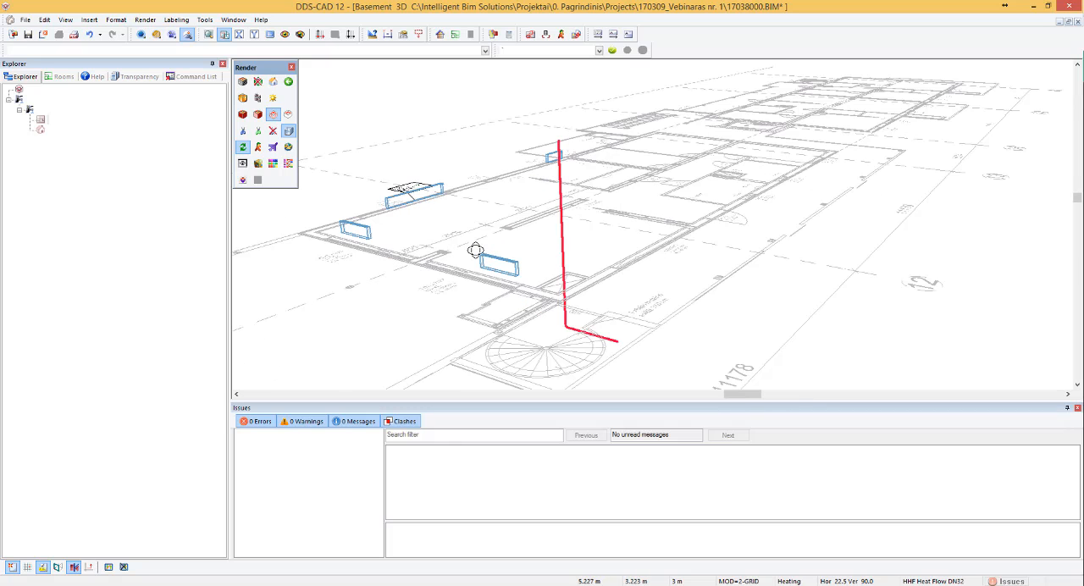
pyautogui.scroll(-1, 564, 313)
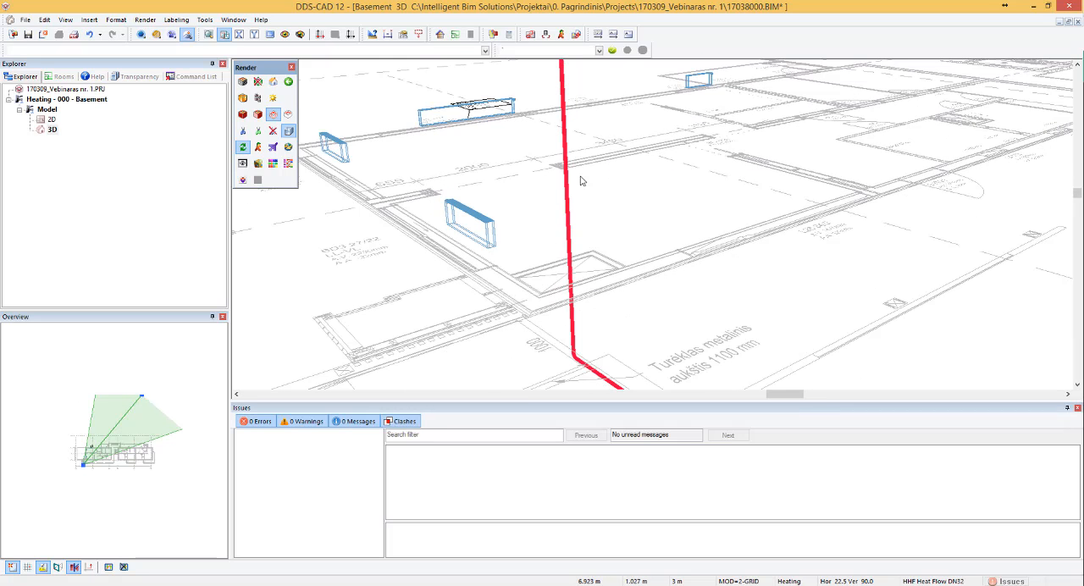
pyautogui.click(226, 36)
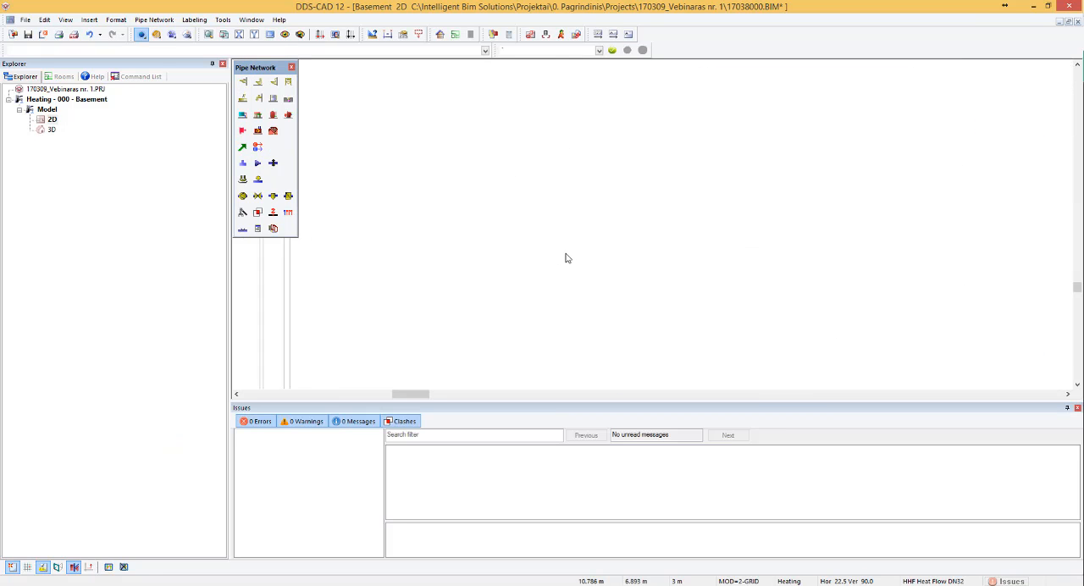
pyautogui.scroll(-5, 554, 249)
pyautogui.scroll(2, 556, 137)
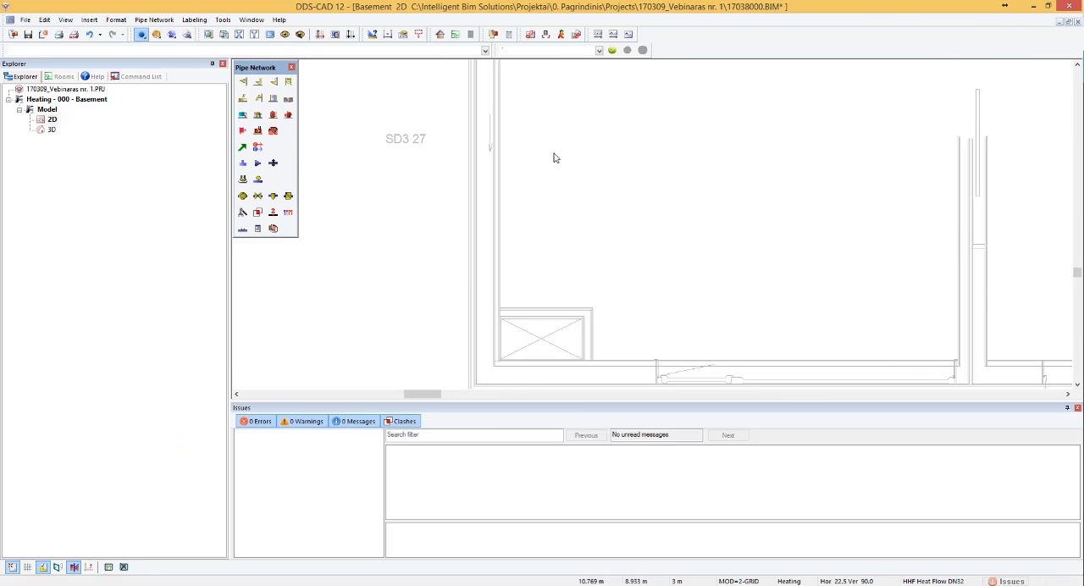
pyautogui.scroll(-3, 551, 232)
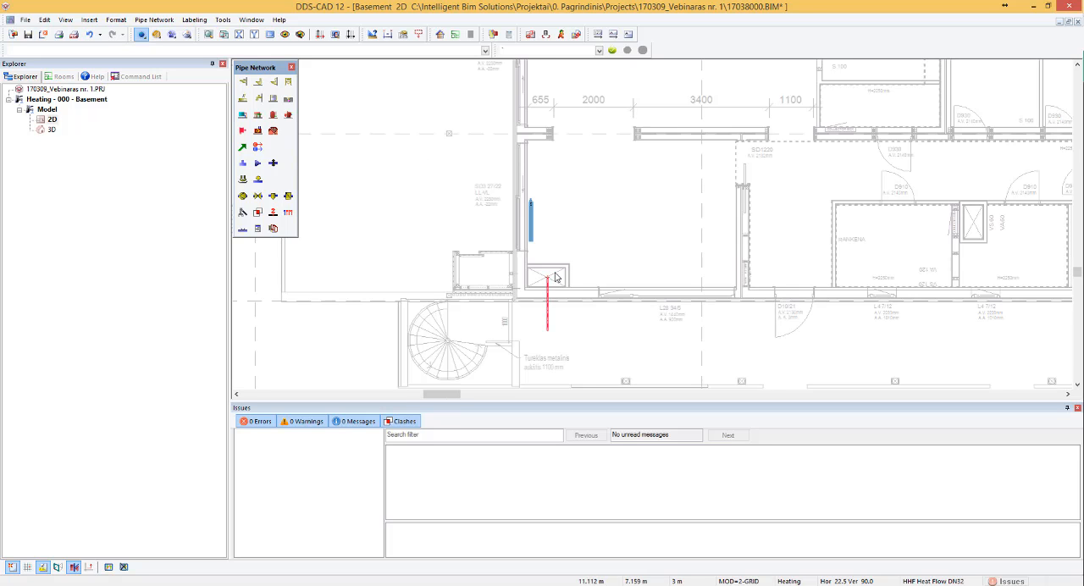
pyautogui.scroll(2, 554, 205)
pyautogui.scroll(-3, 555, 203)
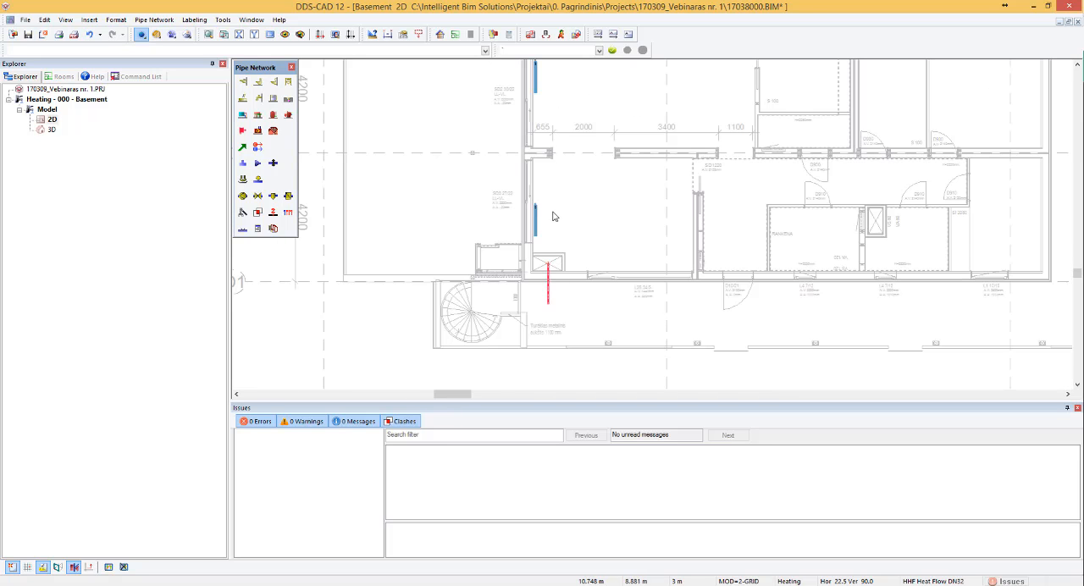
pyautogui.scroll(-2, 552, 172)
pyautogui.scroll(3, 575, 170)
pyautogui.scroll(3, 486, 203)
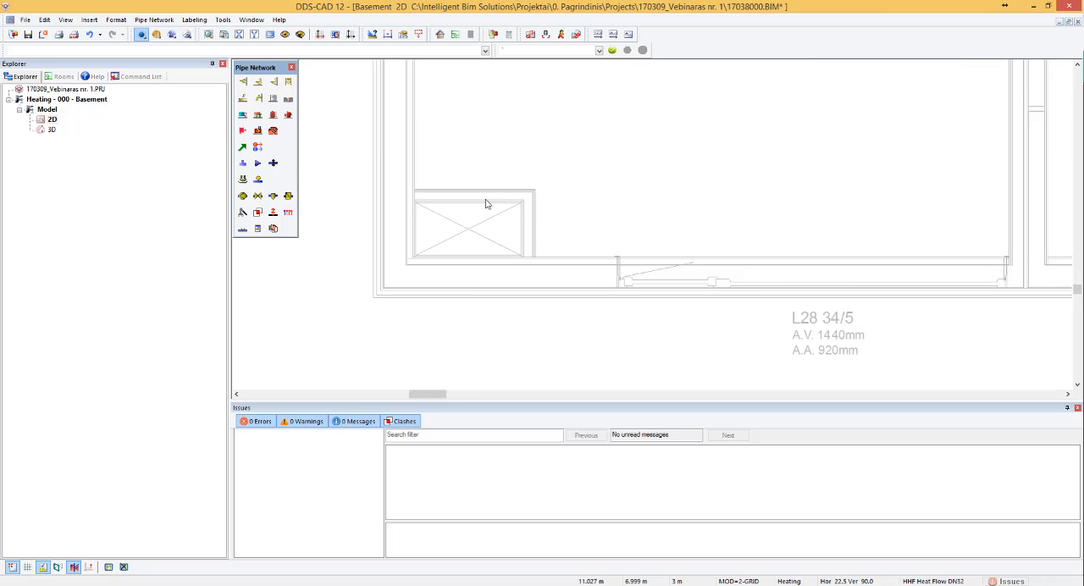
pyautogui.click(242, 147)
pyautogui.scroll(3, 478, 227)
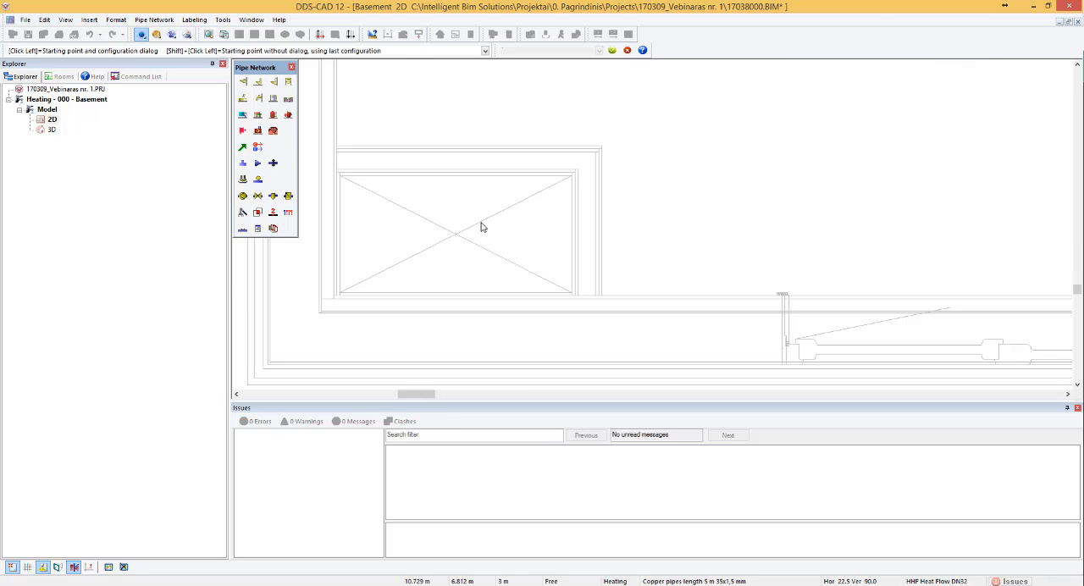
pyautogui.click(461, 235)
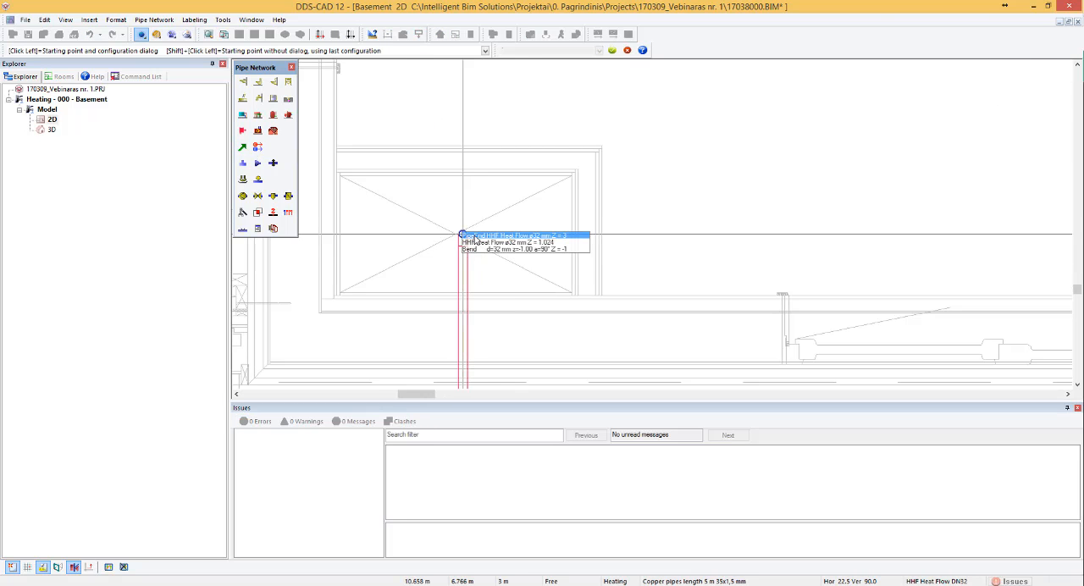
pyautogui.click(493, 236)
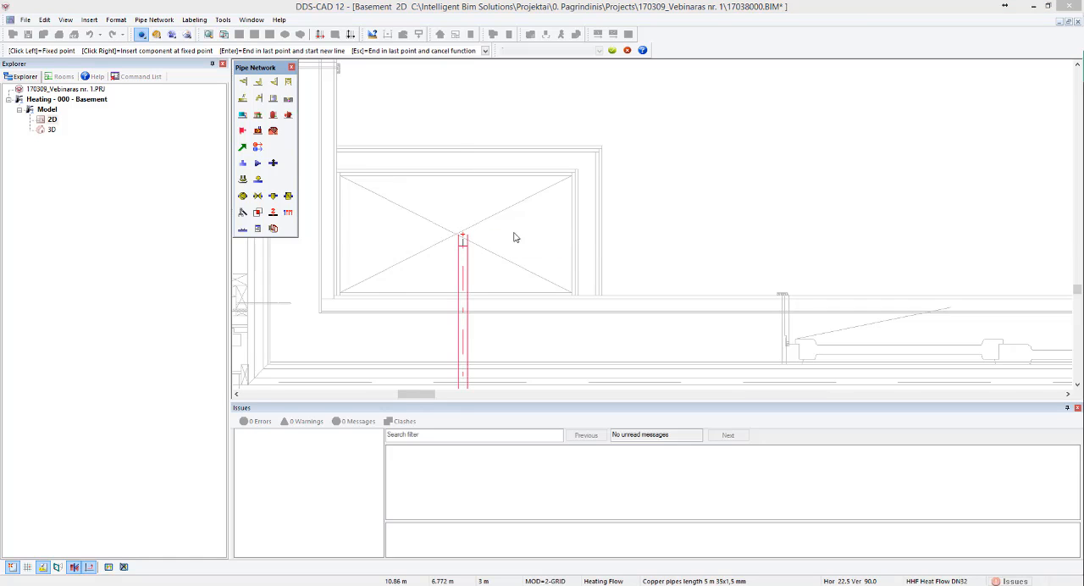
pyautogui.click(305, 279)
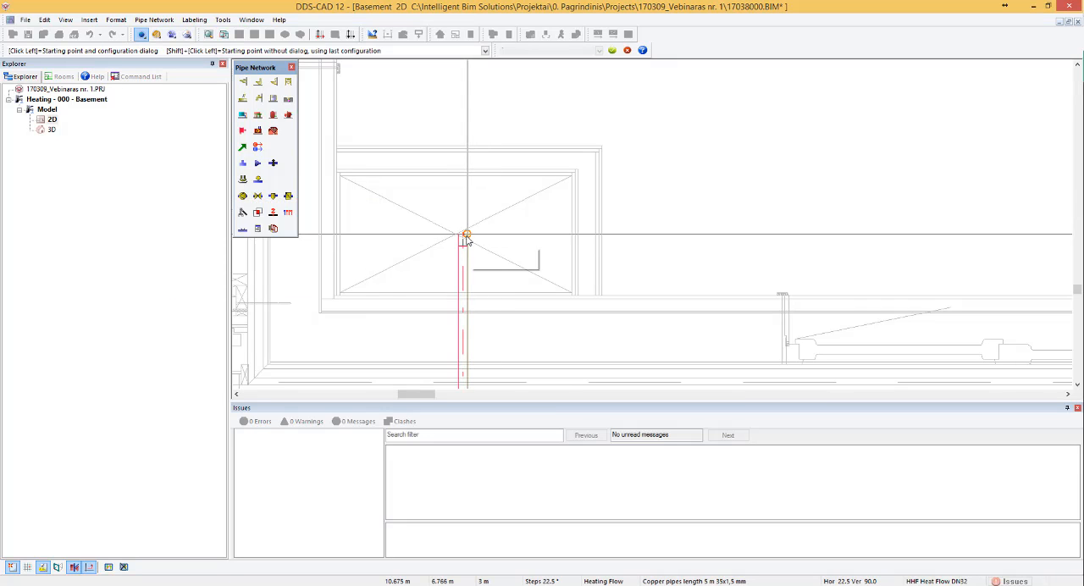
pyautogui.click(462, 235)
pyautogui.click(464, 239)
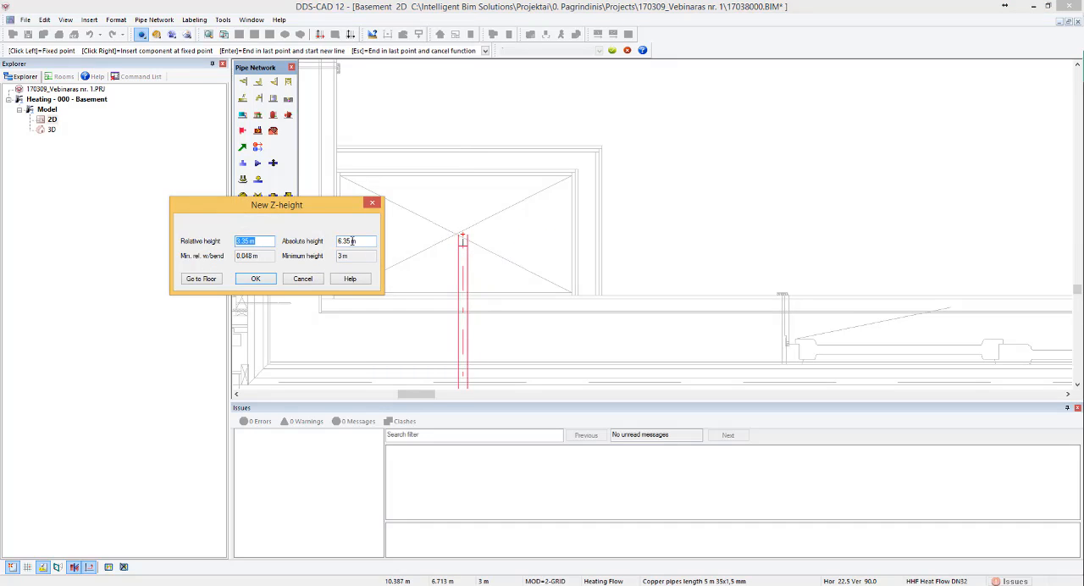
pyautogui.click(338, 243)
pyautogui.moveTo(350, 241); pyautogui.dragTo(328, 244)
pyautogui.press('Escape')
pyautogui.press('Escape')
# - Insert a 90° copper tee 35/35/35 into the vertical heat flow pipe in the shaft at an absolute height of -0.1 m
pyautogui.scroll(3, 472, 237)
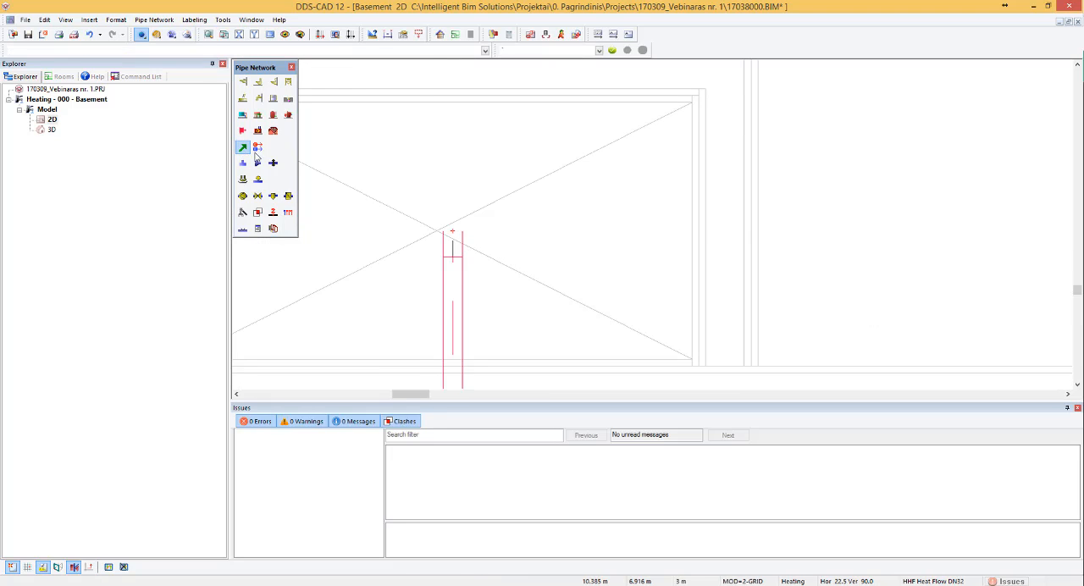
pyautogui.click(255, 151)
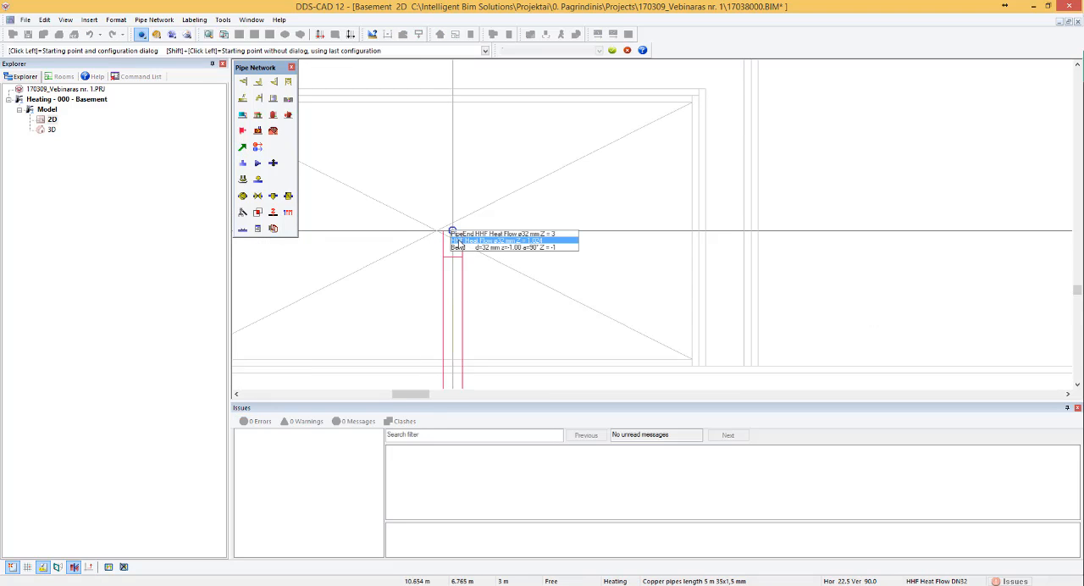
pyautogui.click(456, 241)
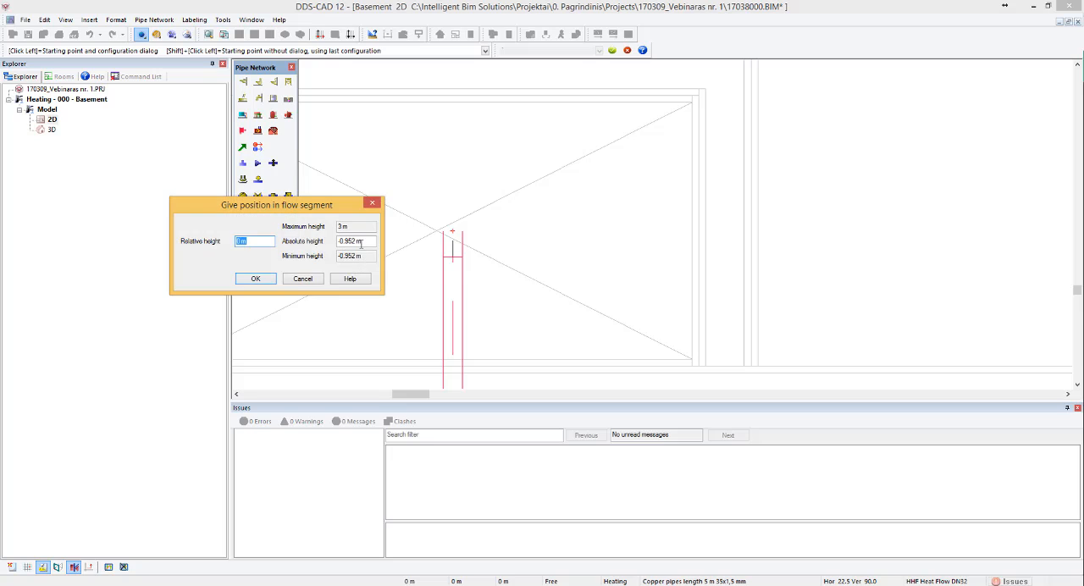
pyautogui.click(342, 241)
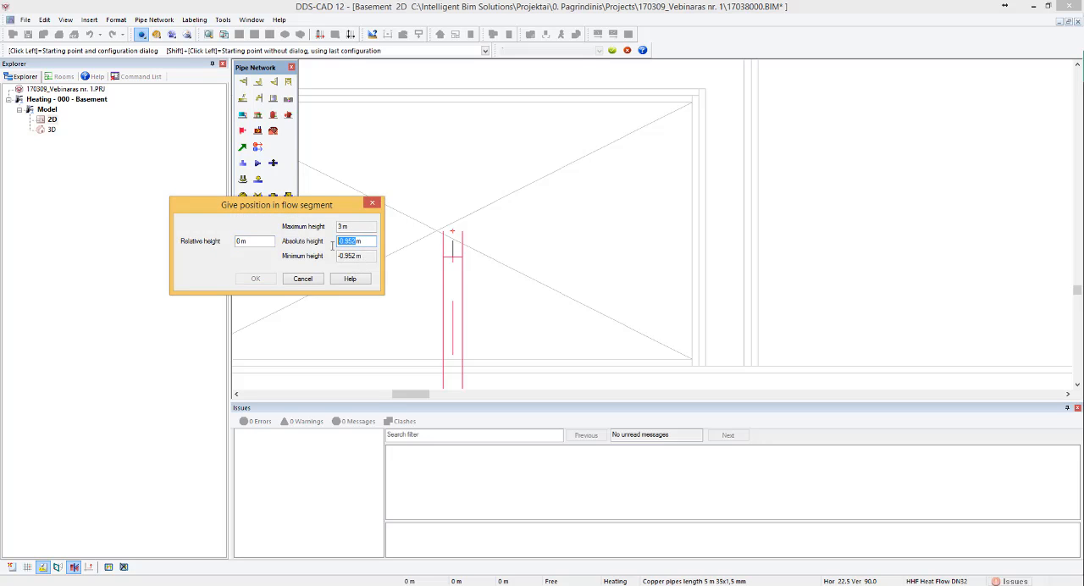
pyautogui.write('-0')
pyautogui.press('Return')
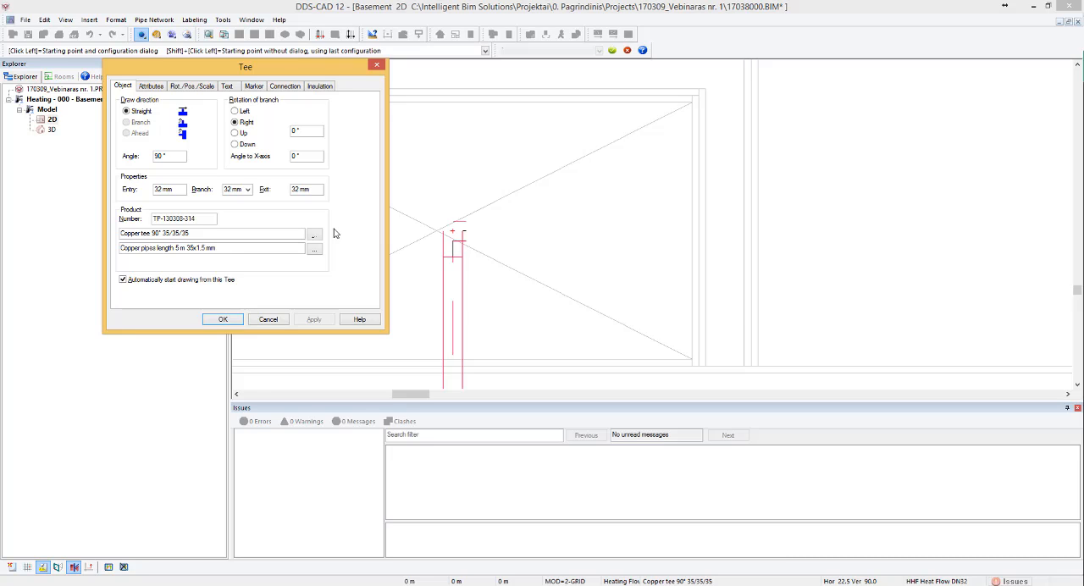
pyautogui.click(216, 320)
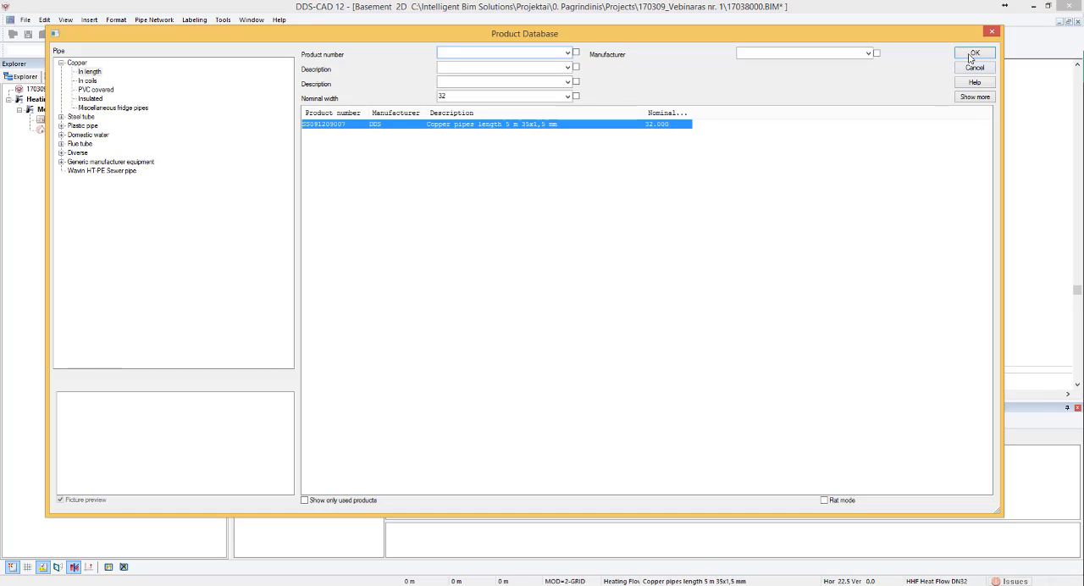
# - Draw the 35x1,5 mm copper flow pipe from the tee north into the upper room, then east along its north wall to the last radiator
pyautogui.click(973, 54)
pyautogui.scroll(-2, 468, 188)
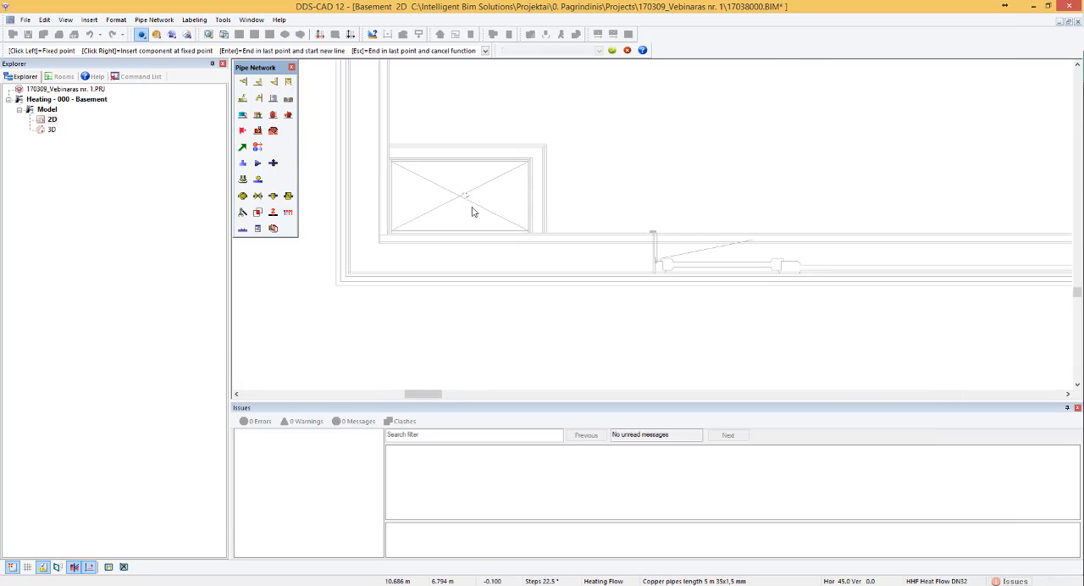
pyautogui.scroll(-3, 474, 213)
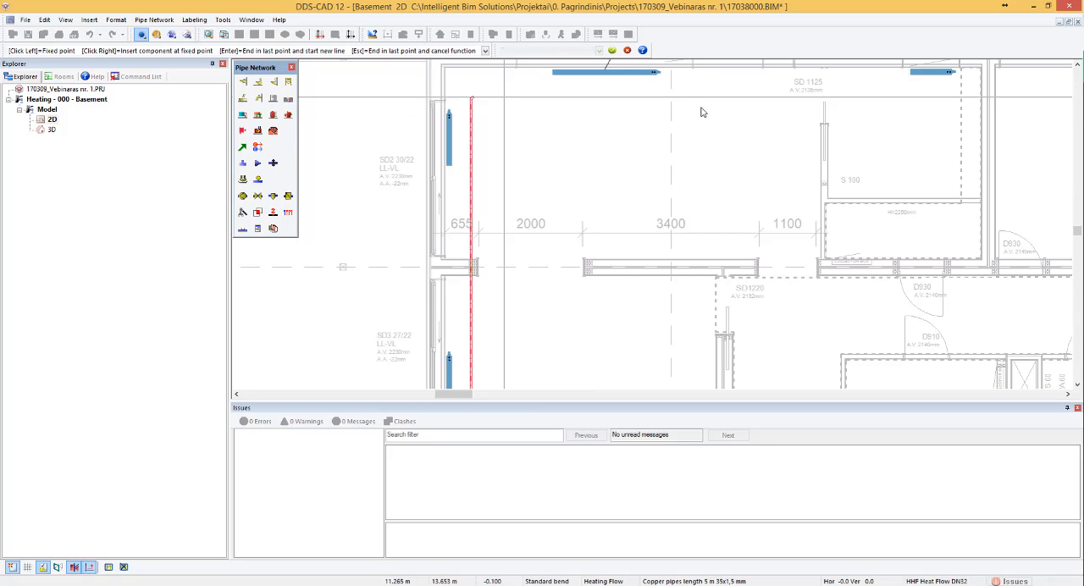
pyautogui.click(947, 99)
pyautogui.press('Escape')
pyautogui.scroll(-2, 496, 80)
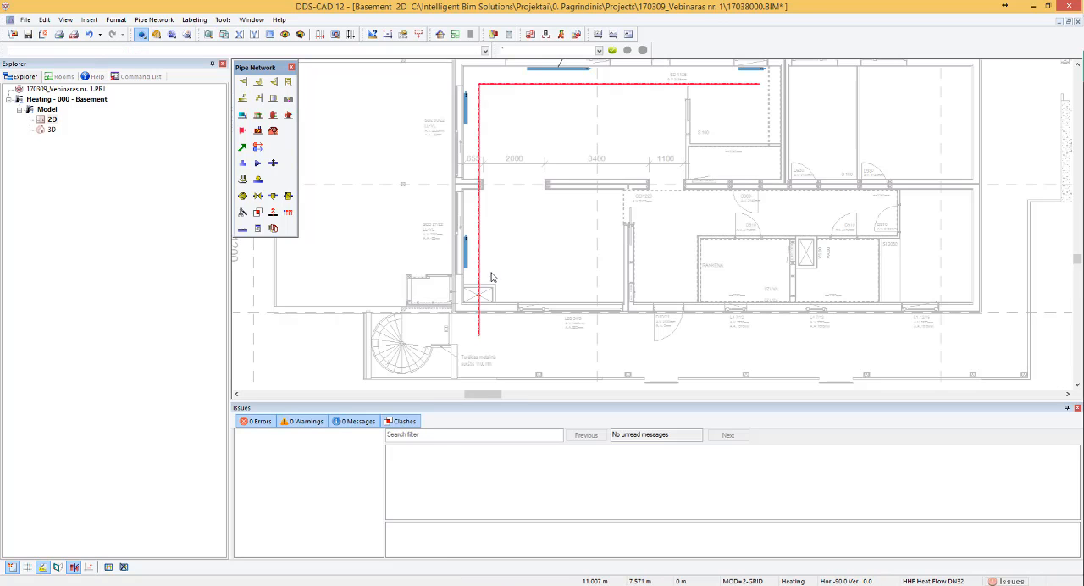
# - Switch off the 2D advanced pipe presentation and examine the simplified pipe lines around the shaft
pyautogui.scroll(3, 493, 277)
pyautogui.scroll(-1, 501, 264)
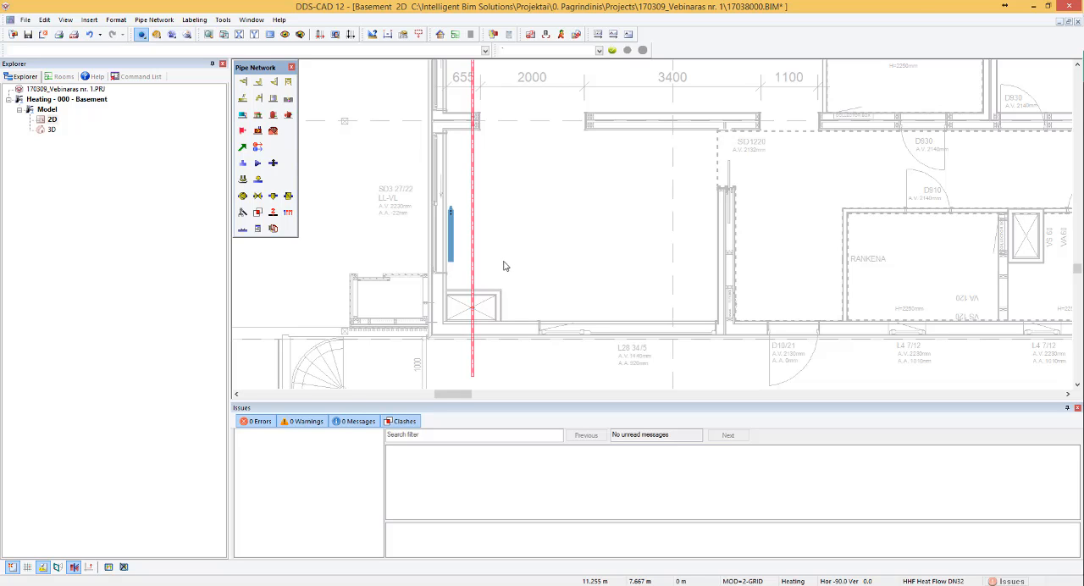
pyautogui.click(65, 19)
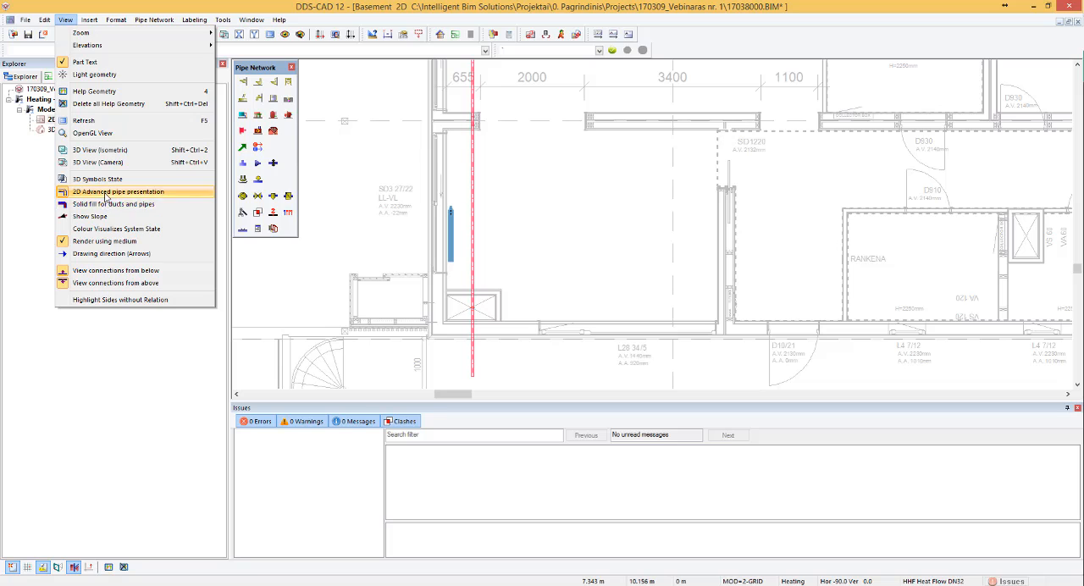
pyautogui.click(542, 214)
pyautogui.scroll(-3, 481, 201)
pyautogui.scroll(4, 478, 291)
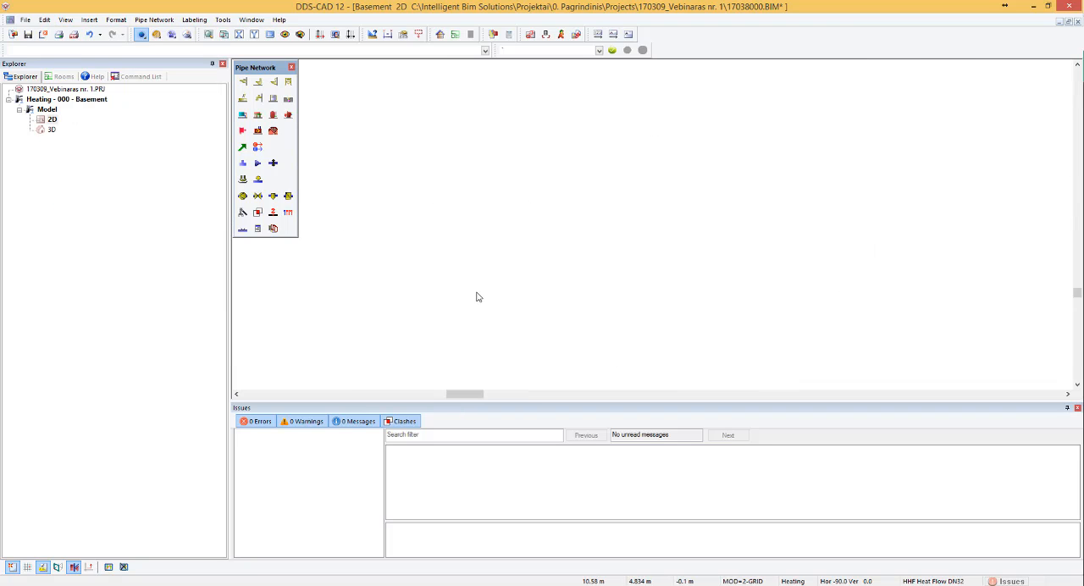
pyautogui.scroll(4, 488, 178)
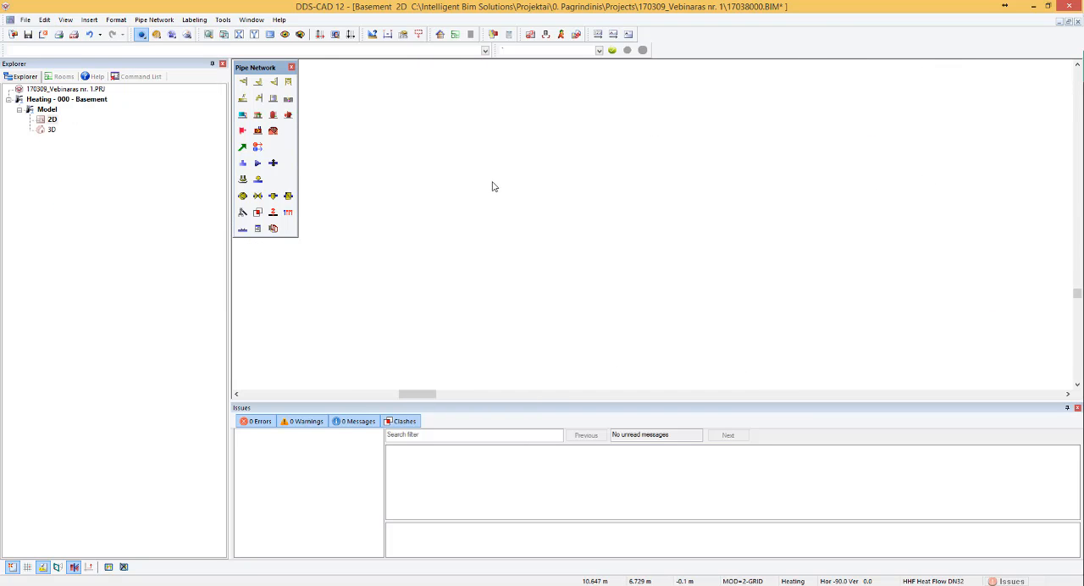
pyautogui.scroll(-5, 491, 200)
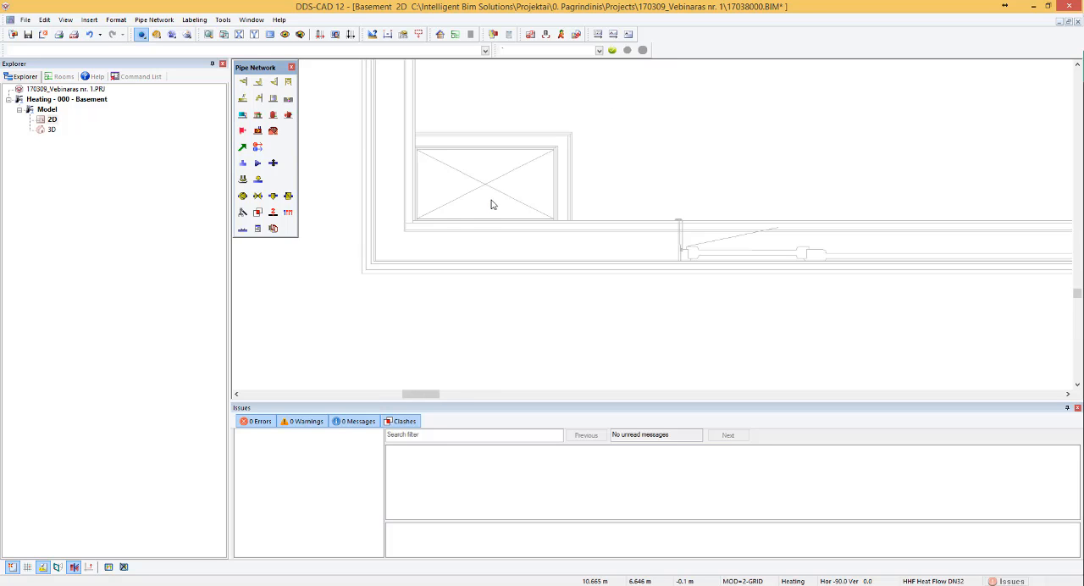
pyautogui.scroll(-4, 496, 203)
pyautogui.scroll(2, 495, 102)
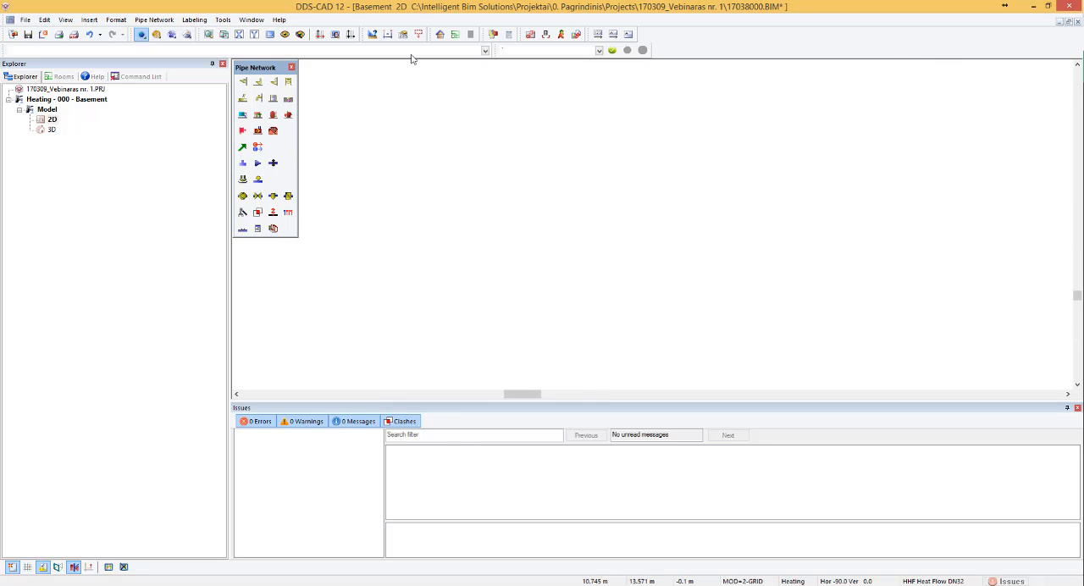
# - Switch the 2D advanced pipe presentation back on and check the flow pipe's bend in the northwest room
pyautogui.click(66, 20)
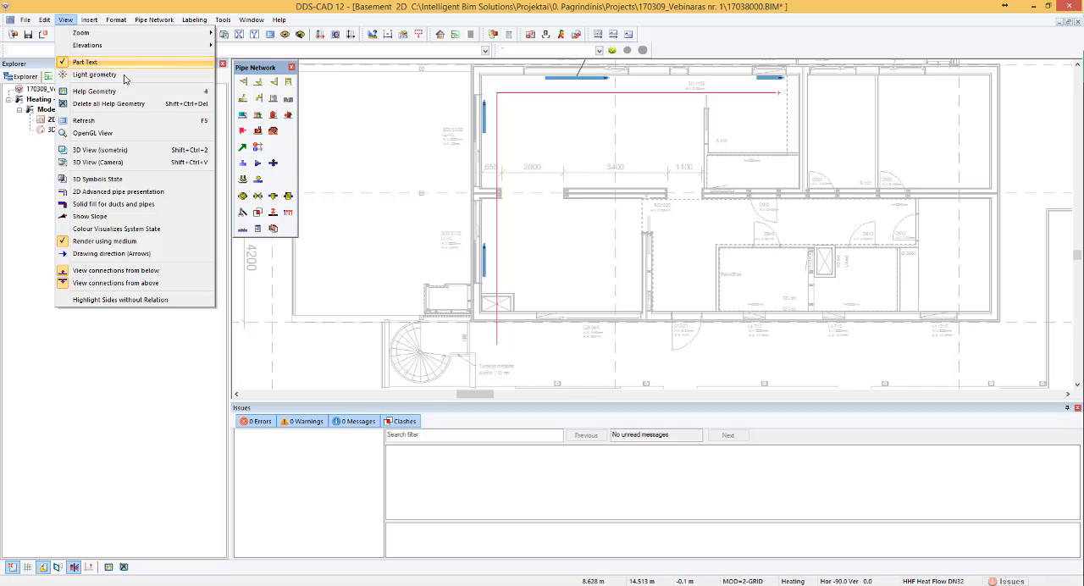
pyautogui.click(103, 191)
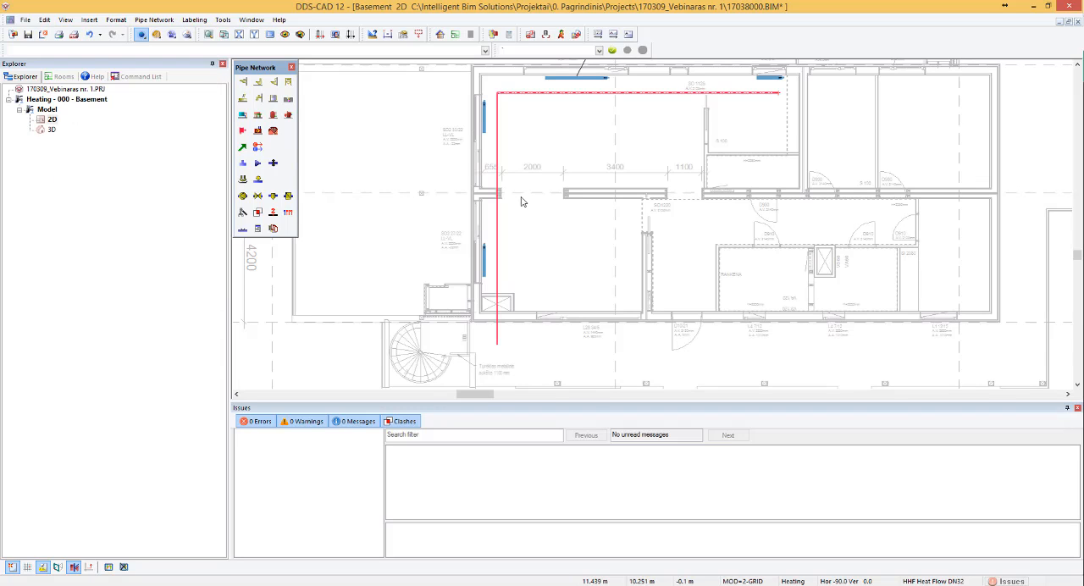
pyautogui.scroll(3, 508, 99)
pyautogui.scroll(3, 507, 100)
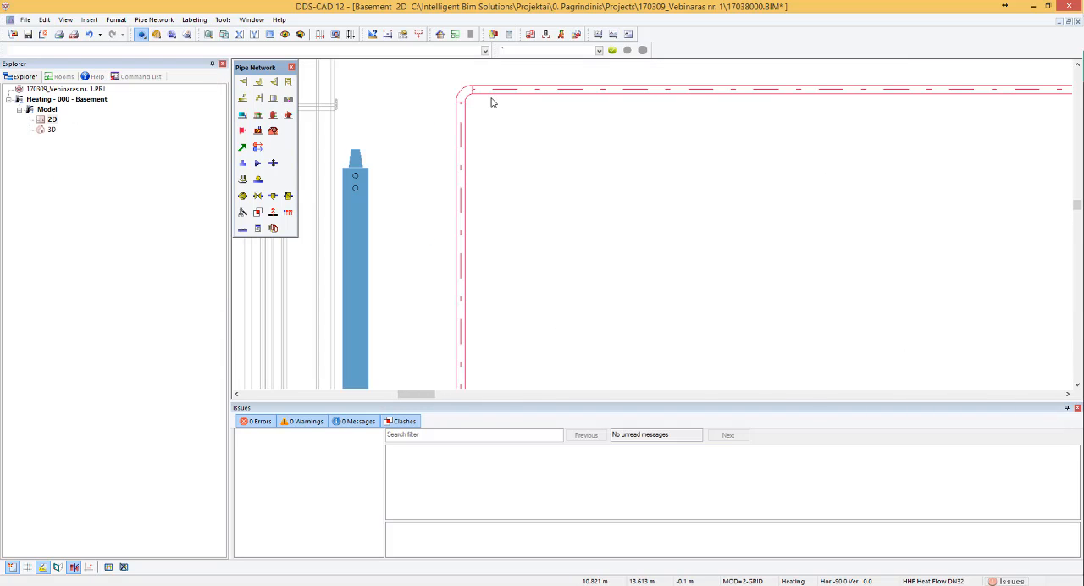
# - Turn on solid fill for ducts and pipes and check how the flow pipe's bend is displayed
pyautogui.click(66, 19)
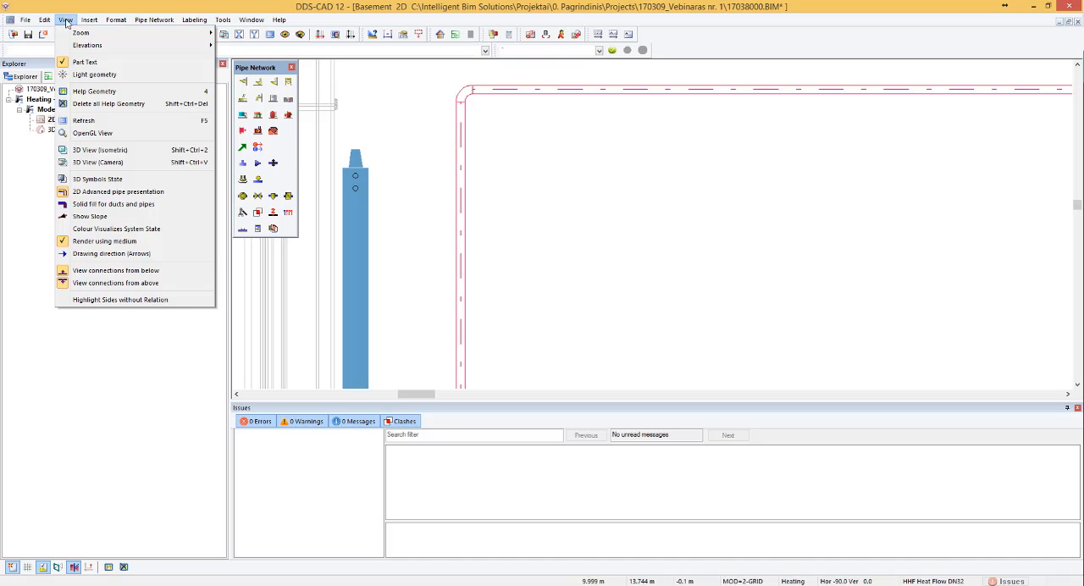
pyautogui.click(110, 205)
pyautogui.scroll(3, 503, 131)
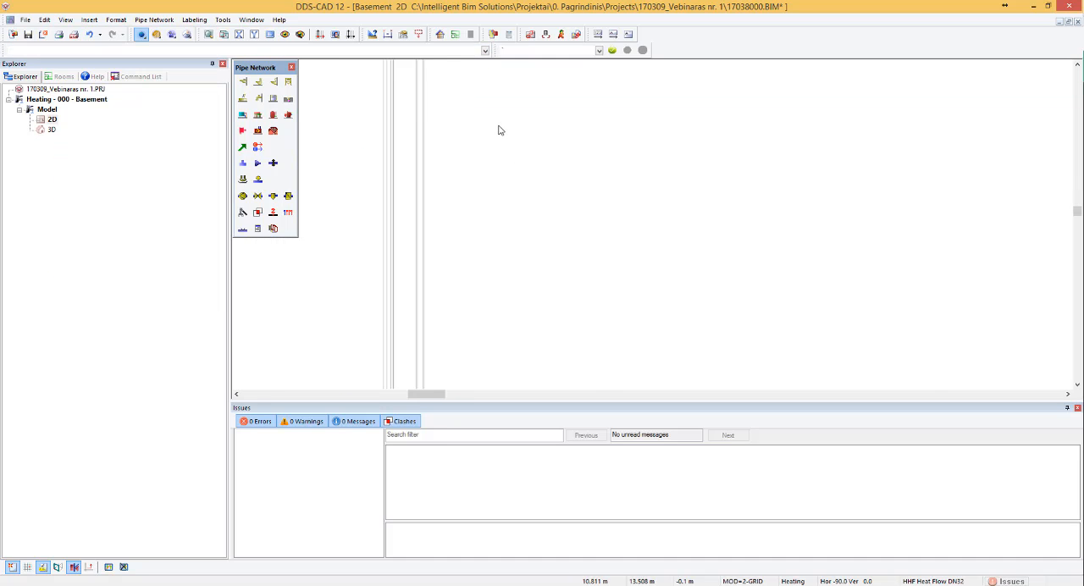
pyautogui.scroll(-3, 499, 129)
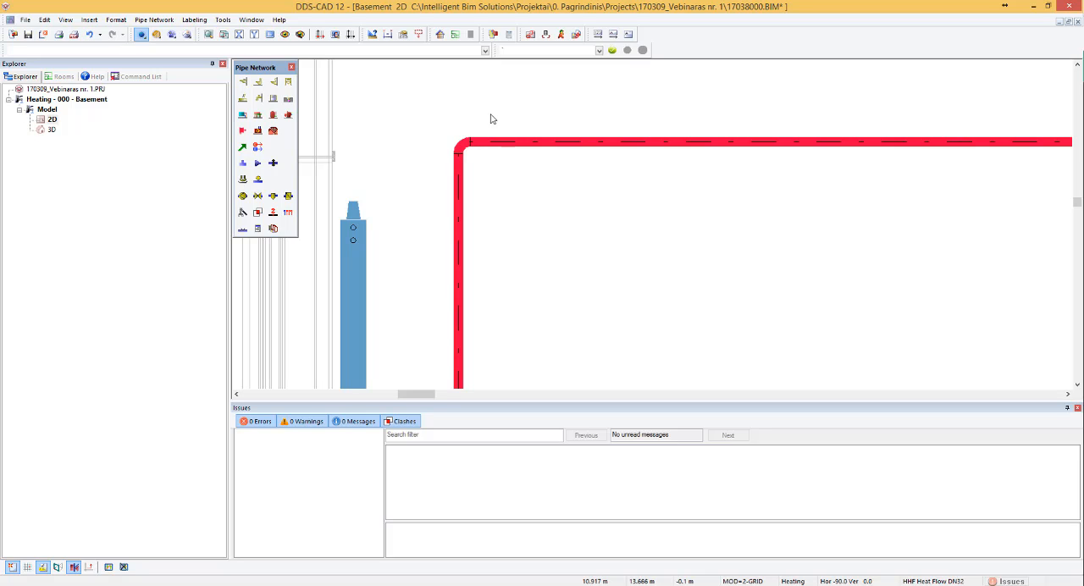
# - Turn off solid fill for ducts and pipes and examine the flow pipe down to its end south of the shaft
pyautogui.click(65, 18)
pyautogui.click(90, 193)
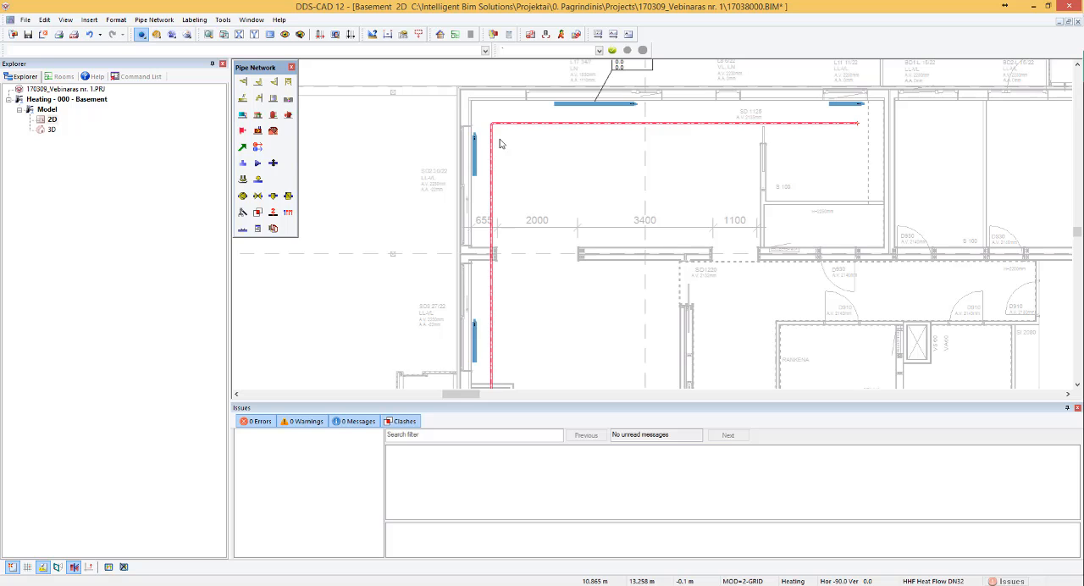
pyautogui.scroll(-2, 513, 133)
pyautogui.scroll(2, 535, 267)
pyautogui.scroll(-2, 535, 273)
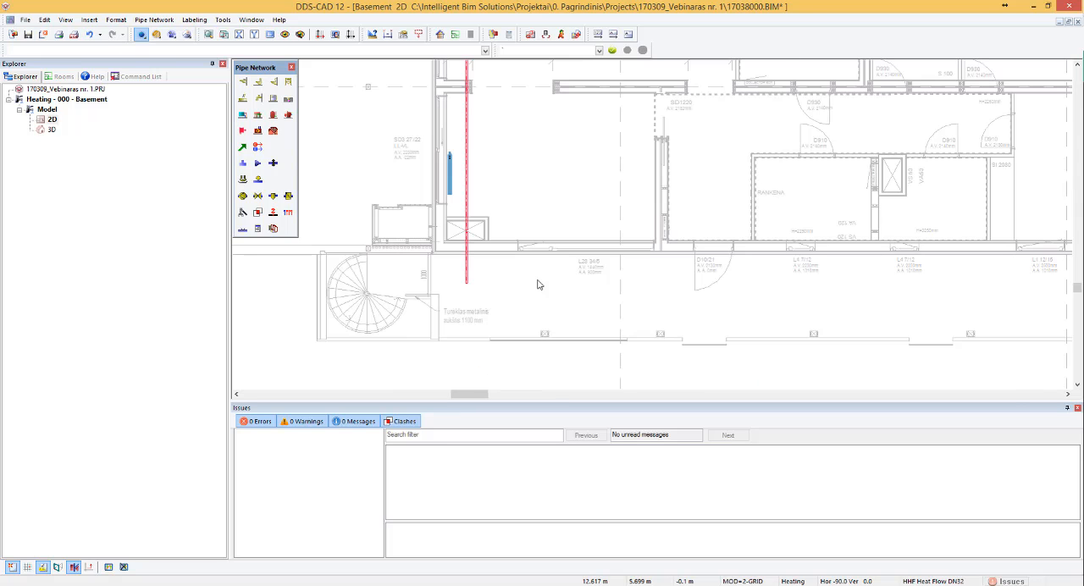
pyautogui.scroll(4, 469, 283)
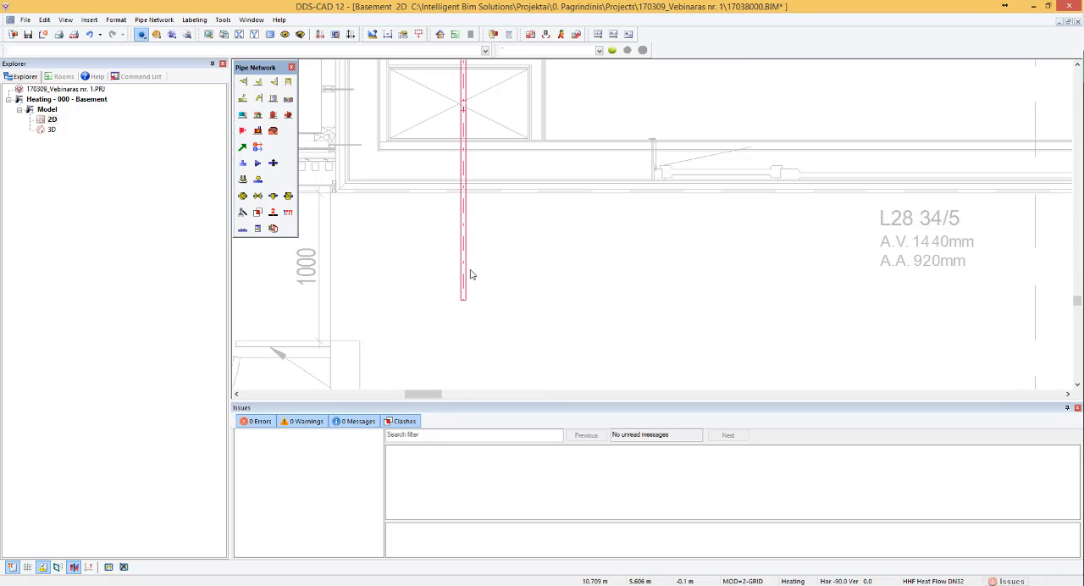
# - Try to draw parallel pipes along the entire connected flow pipe run, starting from the section south of the shaft
pyautogui.click(465, 280)
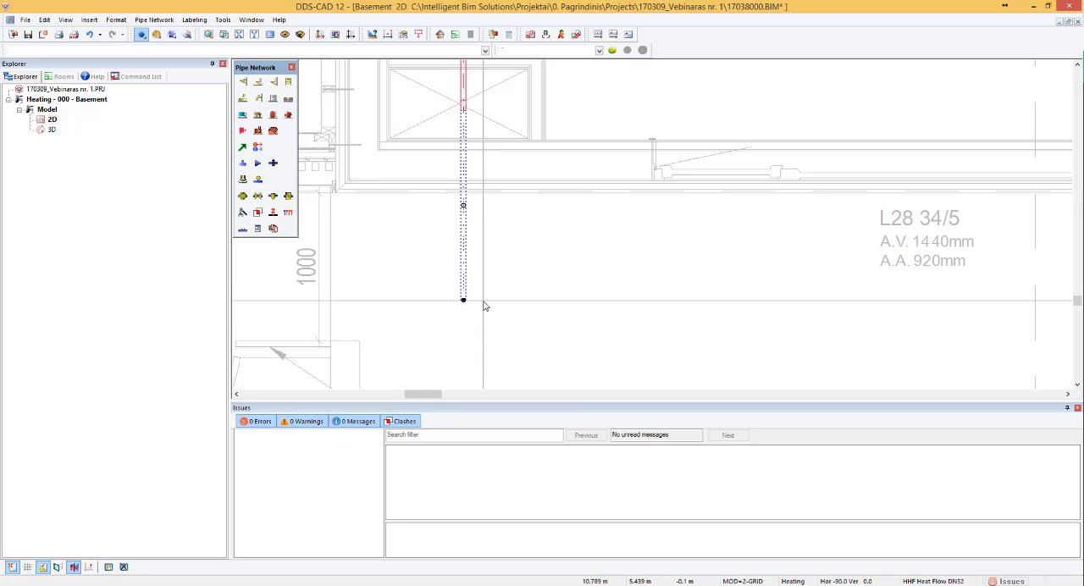
pyautogui.scroll(-2, 496, 287)
pyautogui.scroll(-3, 496, 286)
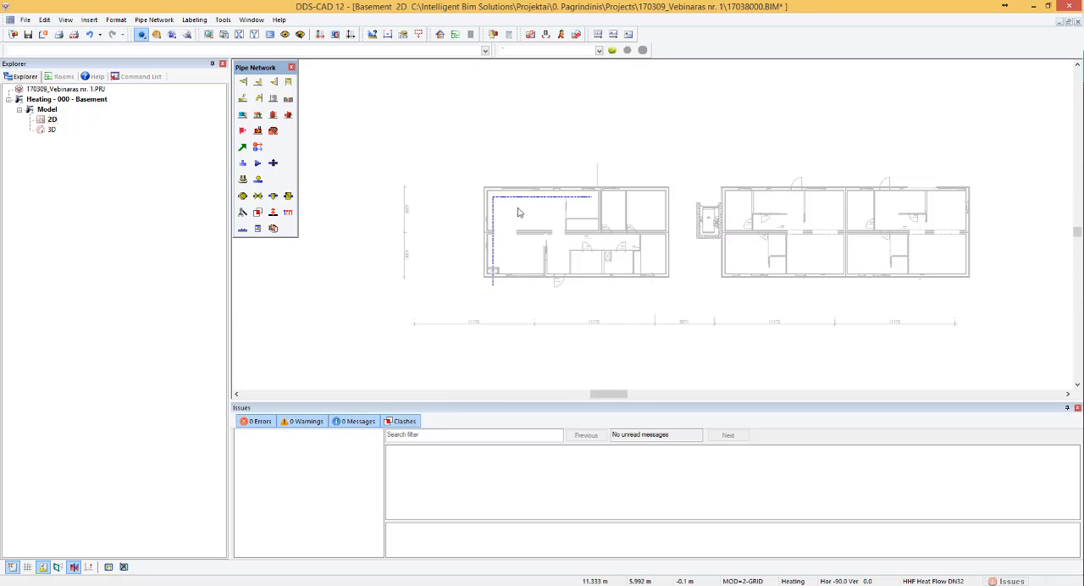
pyautogui.scroll(5, 501, 227)
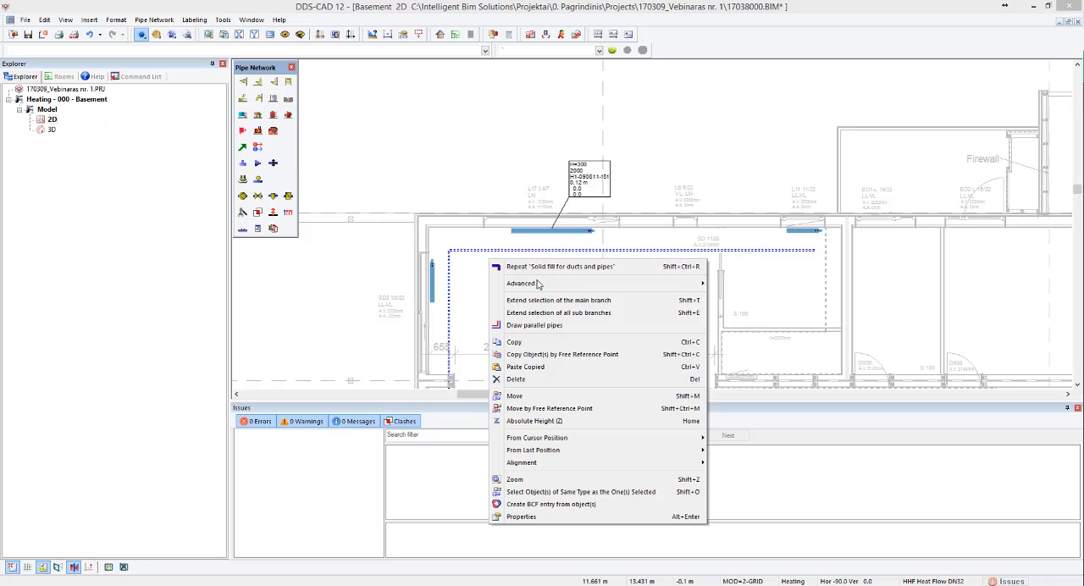
pyautogui.click(547, 325)
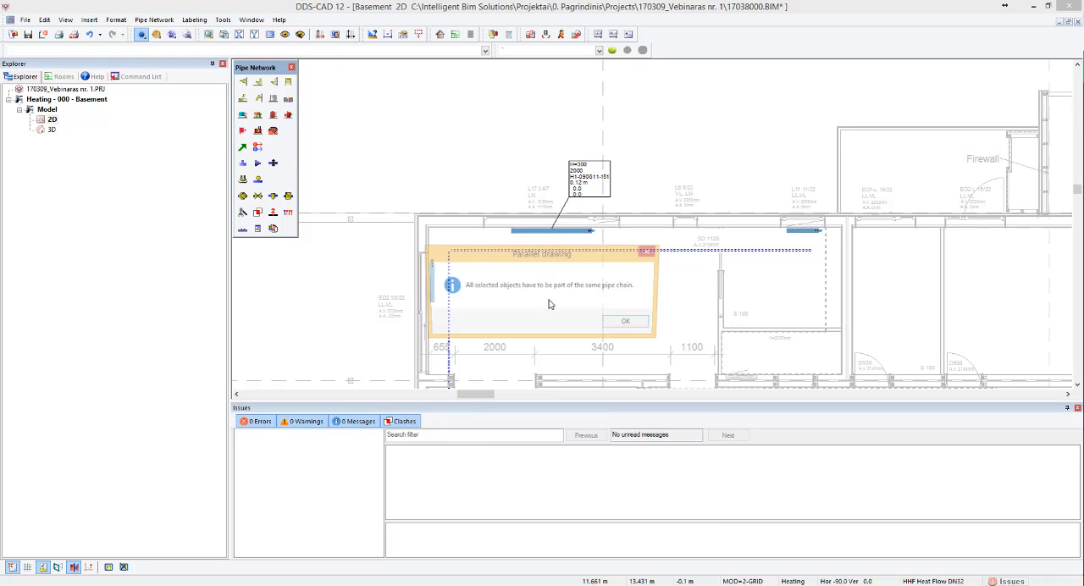
pyautogui.click(626, 324)
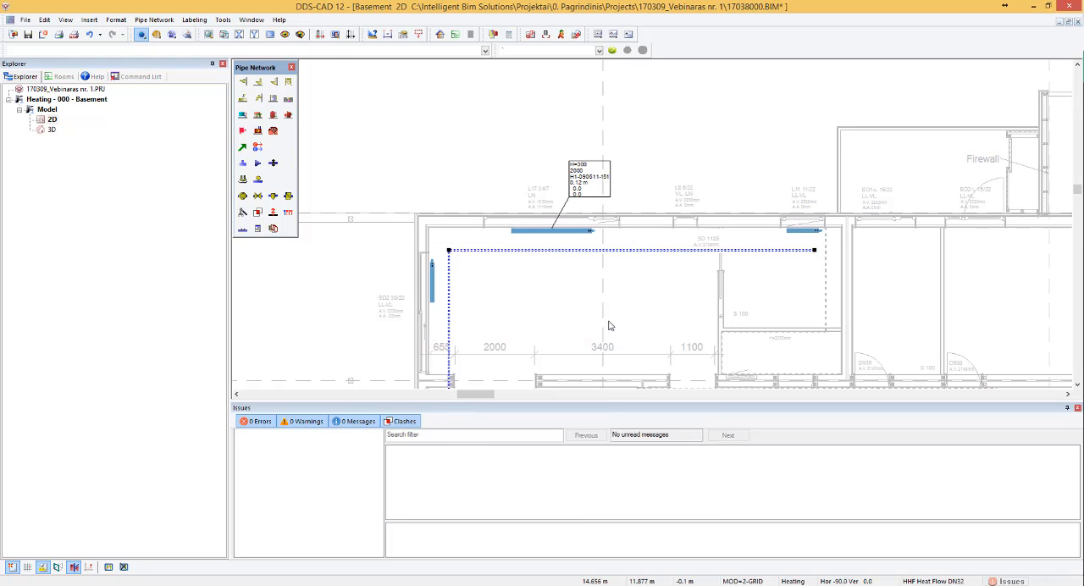
# - Draw an HHR Heat Return pipe parallel to the flow pipe from the shaft to the last radiator, at 0.15 m distance
pyautogui.rightClick(501, 258)
pyautogui.click(549, 326)
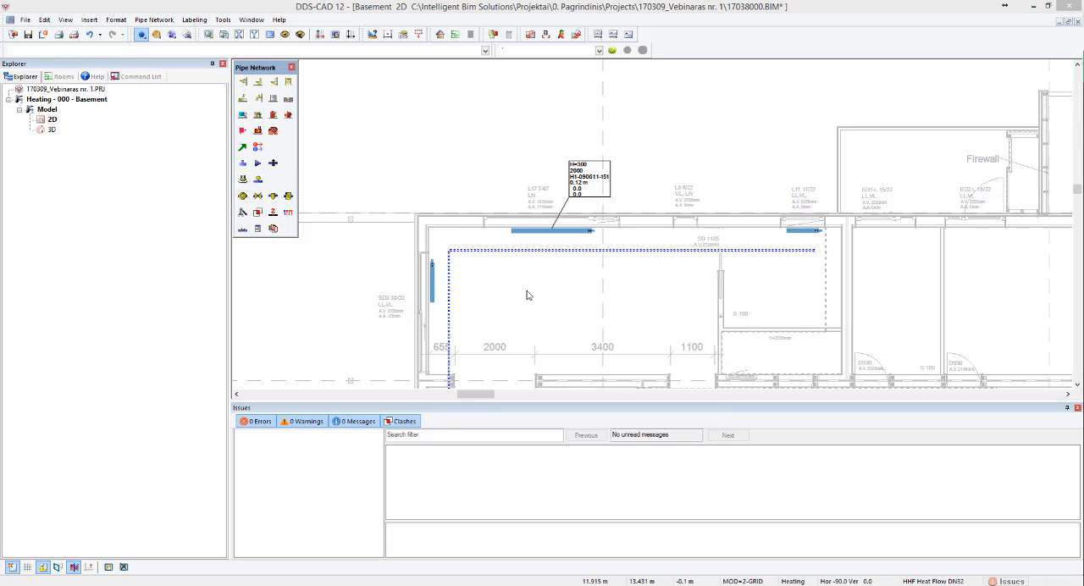
pyautogui.click(312, 251)
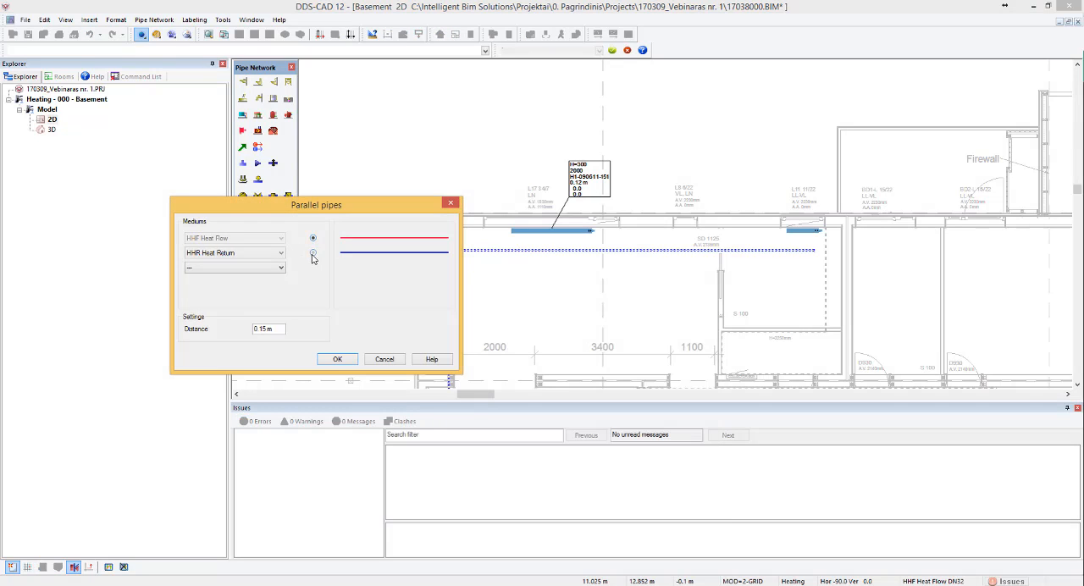
pyautogui.click(312, 238)
pyautogui.click(337, 359)
pyautogui.scroll(2, 610, 254)
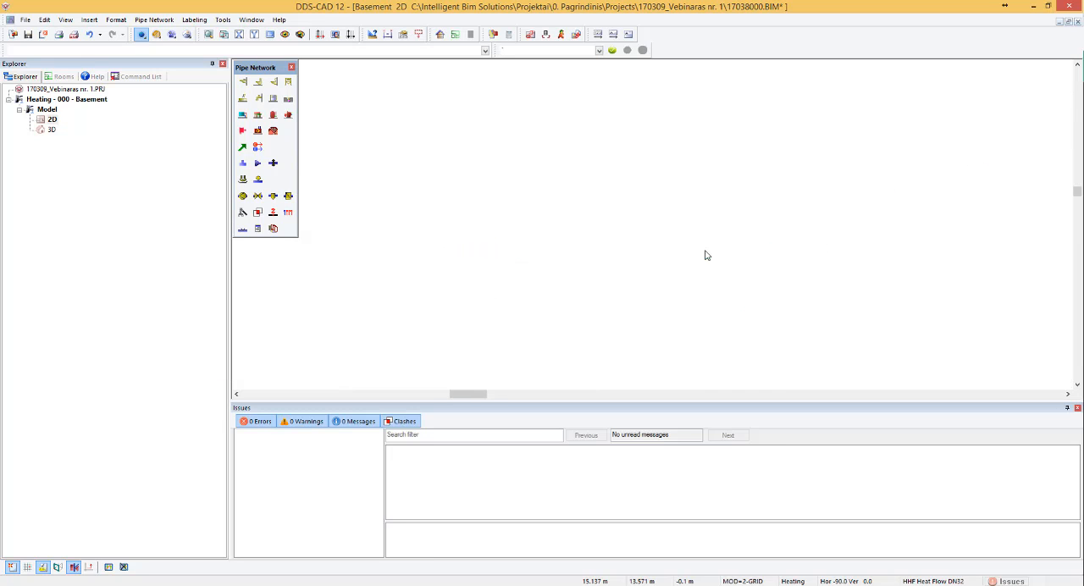
pyautogui.scroll(-5, 401, 200)
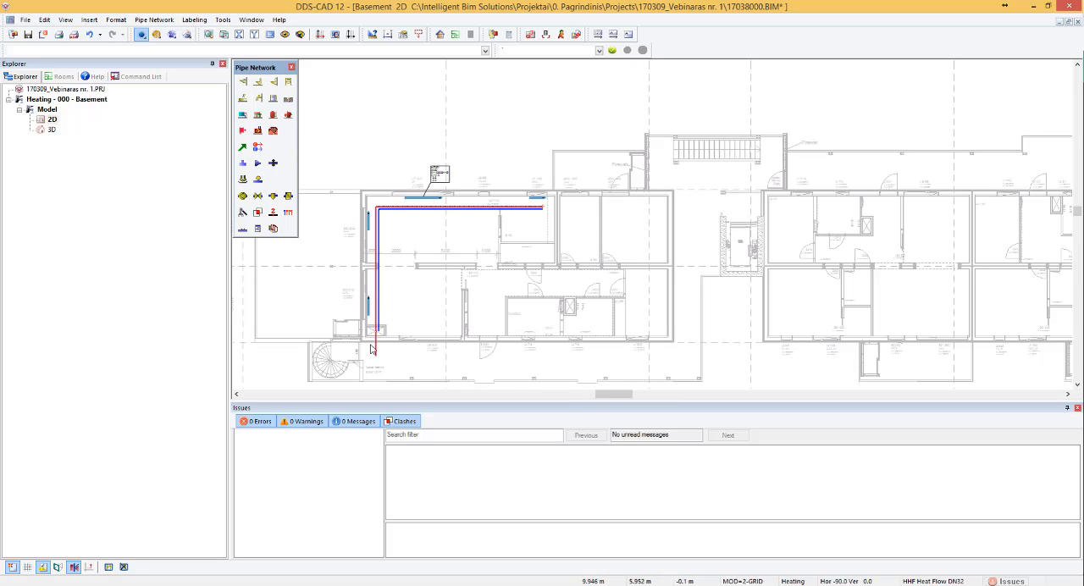
# - Turn on Use Insulation for the flow pipe running north from the shaft and open its insulation product database
pyautogui.scroll(5, 399, 322)
pyautogui.scroll(2, 393, 271)
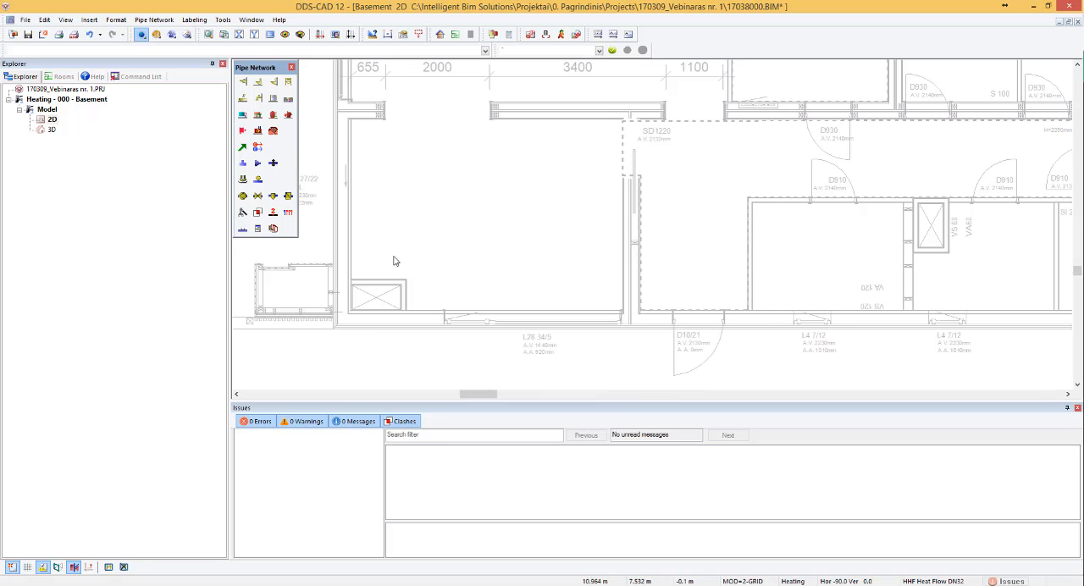
pyautogui.scroll(-2, 392, 211)
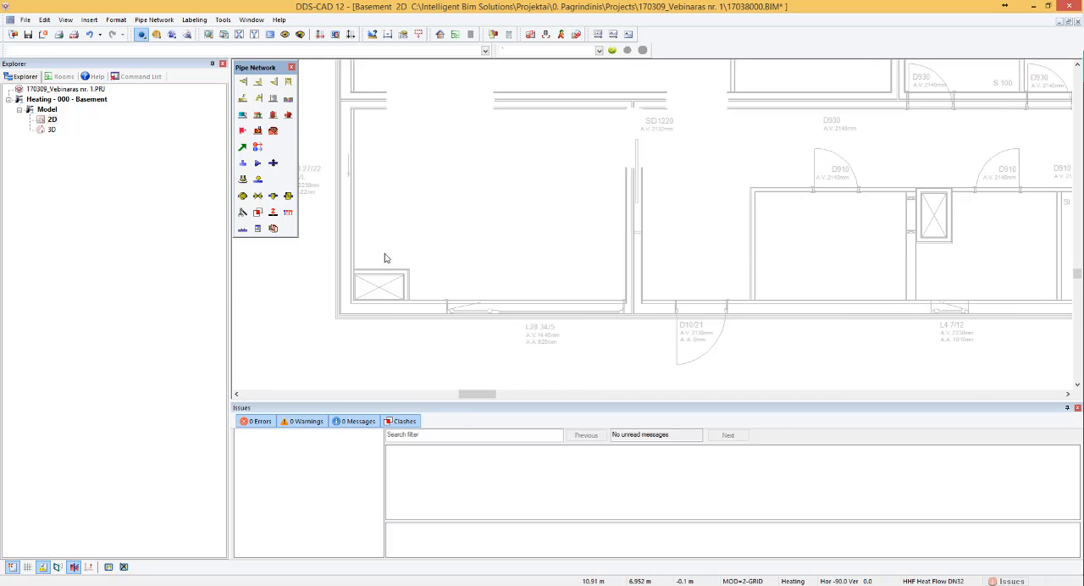
pyautogui.scroll(2, 385, 244)
pyautogui.click(384, 215)
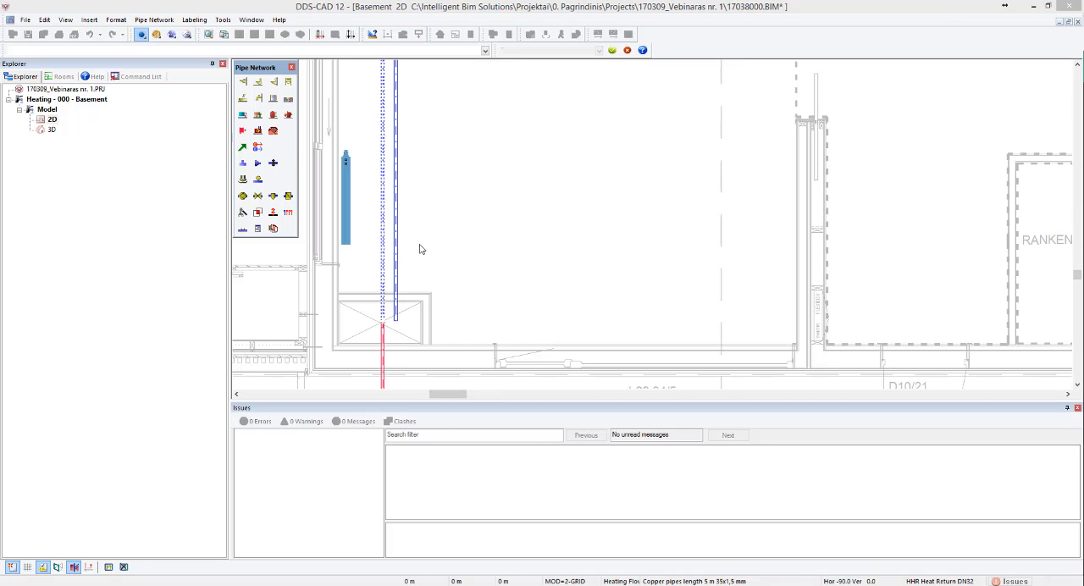
pyautogui.click(193, 129)
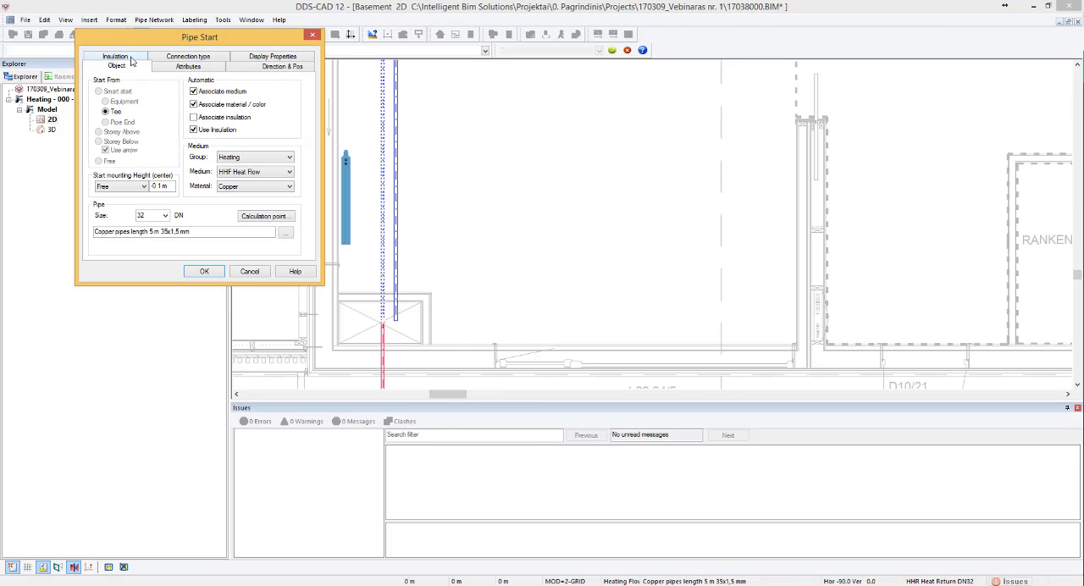
pyautogui.click(132, 57)
pyautogui.click(292, 167)
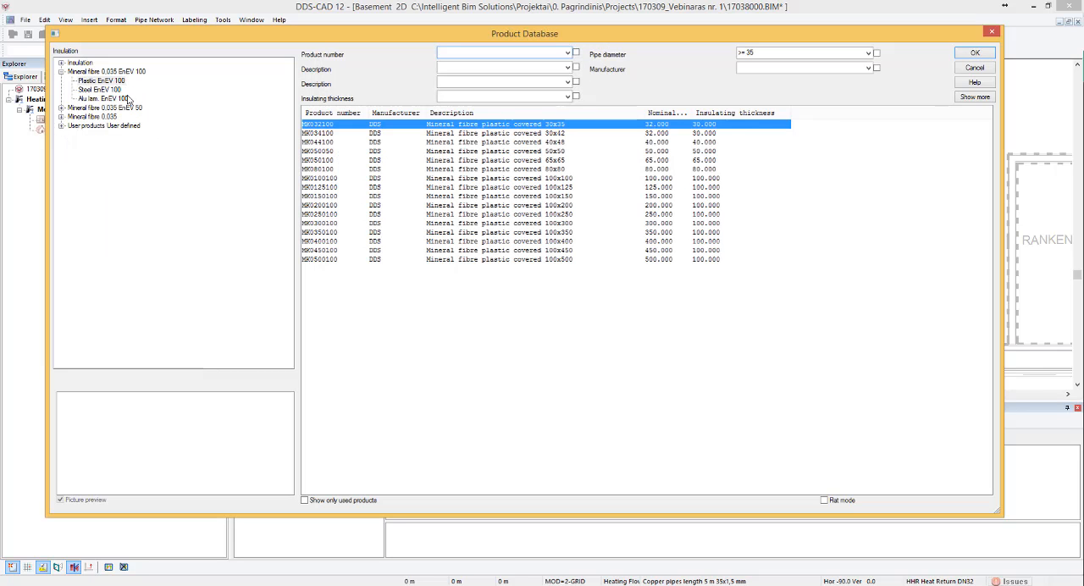
# - Choose the aluminium laminated 30x35 insulation MA030-032 from the Mineral fibre 0,035 EnEV 100 products
pyautogui.click(101, 108)
pyautogui.click(99, 126)
pyautogui.click(107, 99)
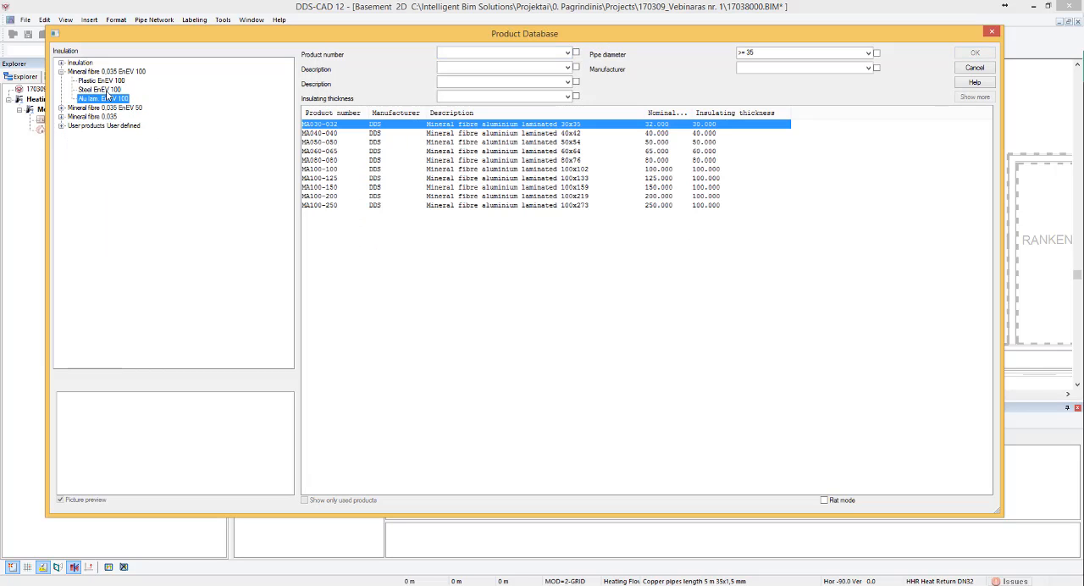
pyautogui.click(487, 134)
pyautogui.click(490, 151)
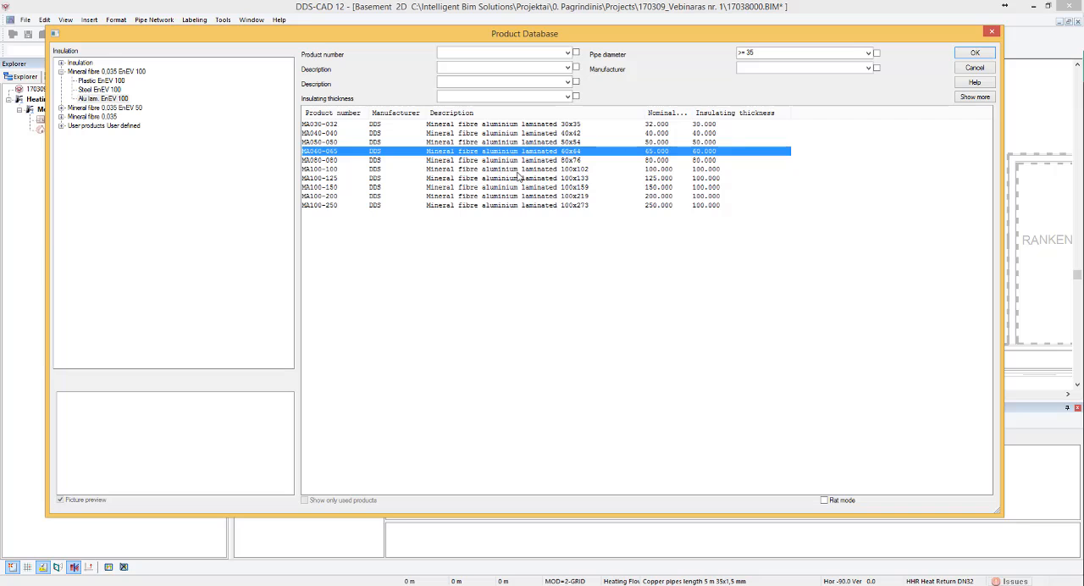
pyautogui.click(520, 178)
pyautogui.click(536, 126)
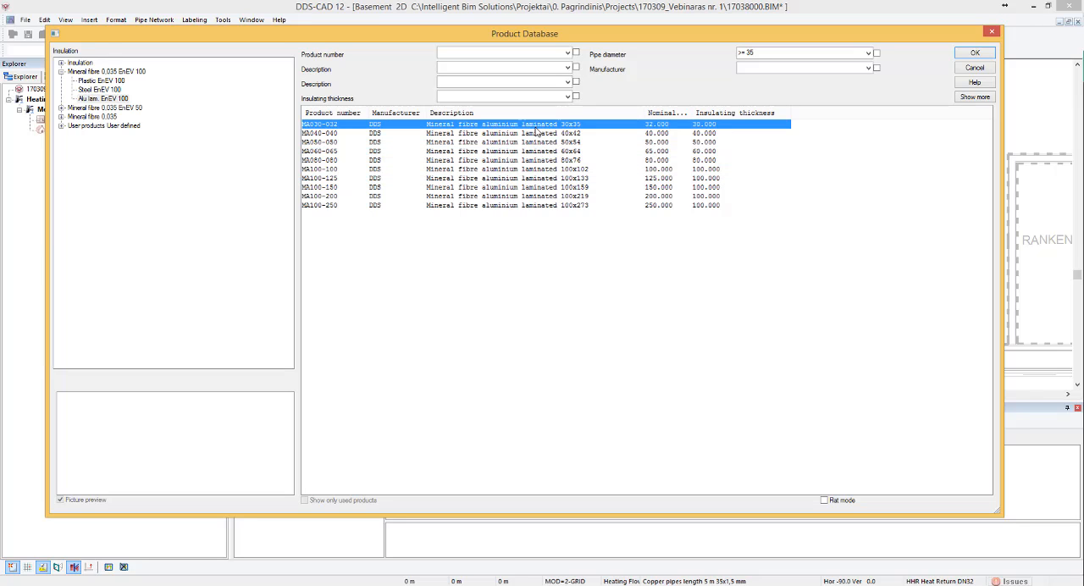
# - Review the product data of insulation MA030-032 without changing it, and apply the insulation to the flow pipe
pyautogui.rightClick(536, 131)
pyautogui.click(559, 148)
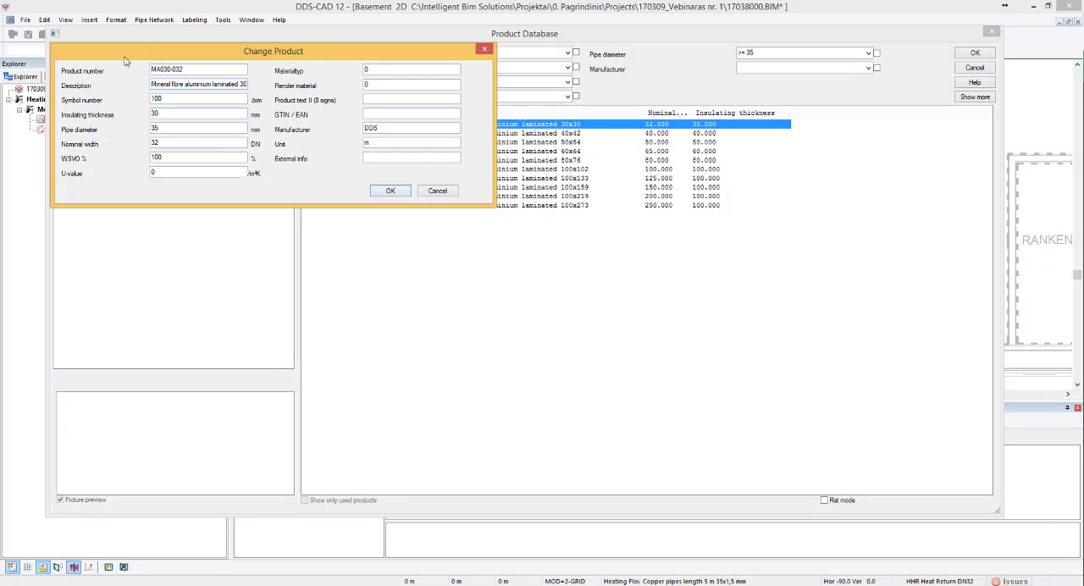
pyautogui.click(485, 49)
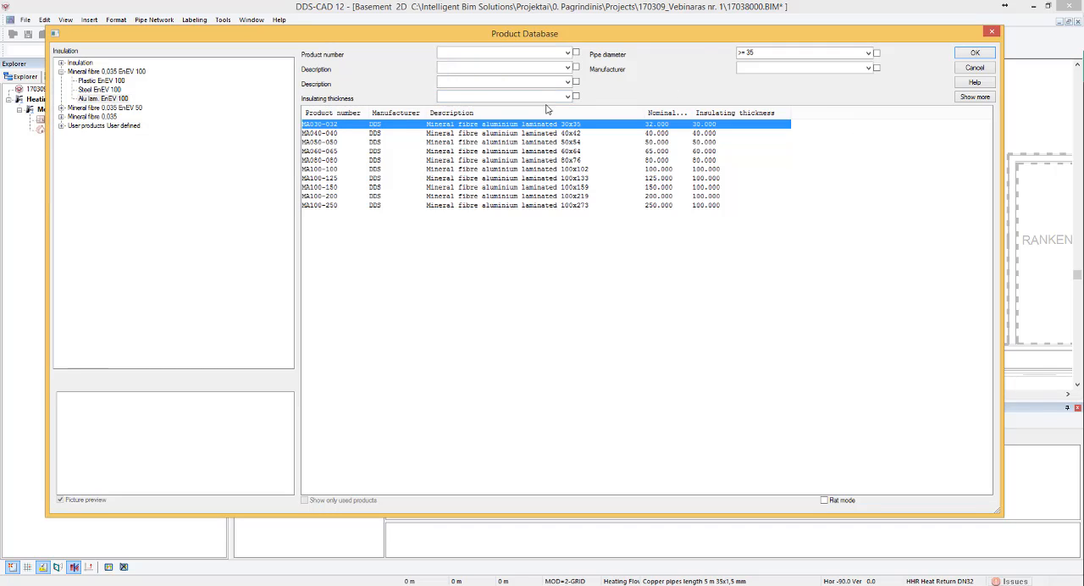
pyautogui.click(967, 57)
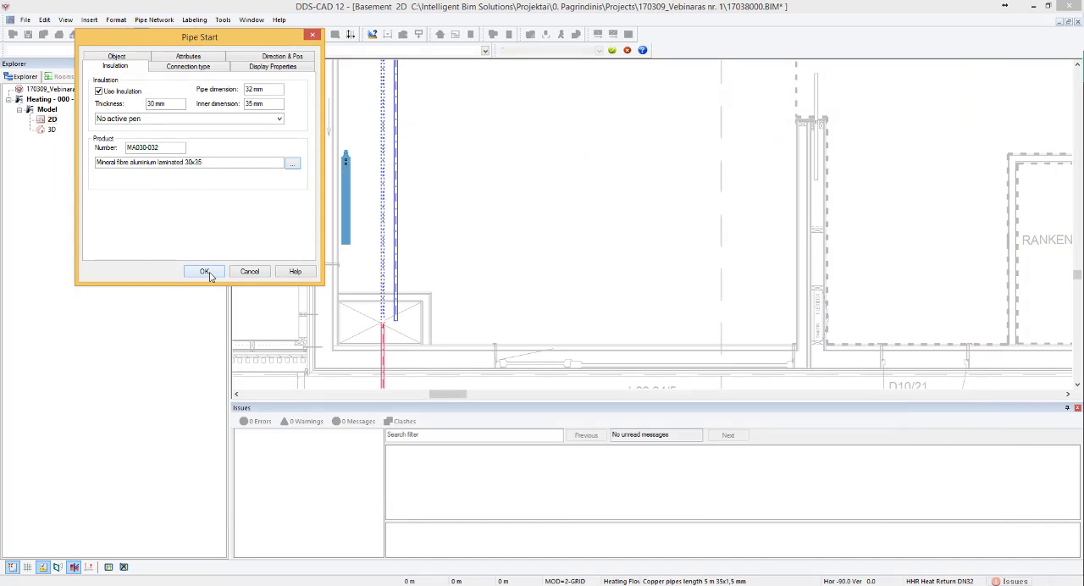
pyautogui.click(210, 272)
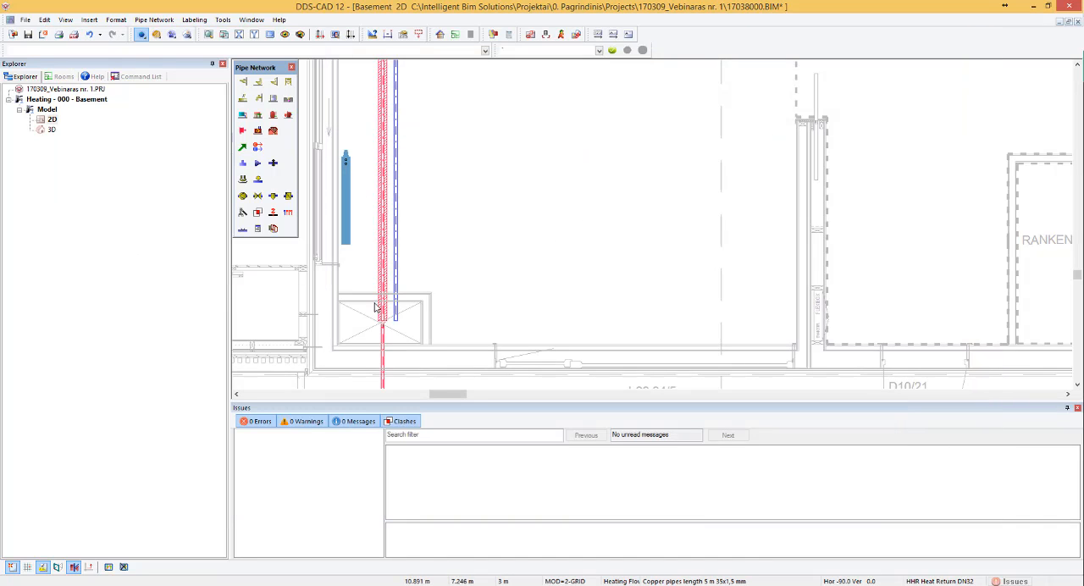
# - Examine how the flow pipe's insulation is drawn at the shaft and at the bend in the northwest room
pyautogui.scroll(3, 378, 315)
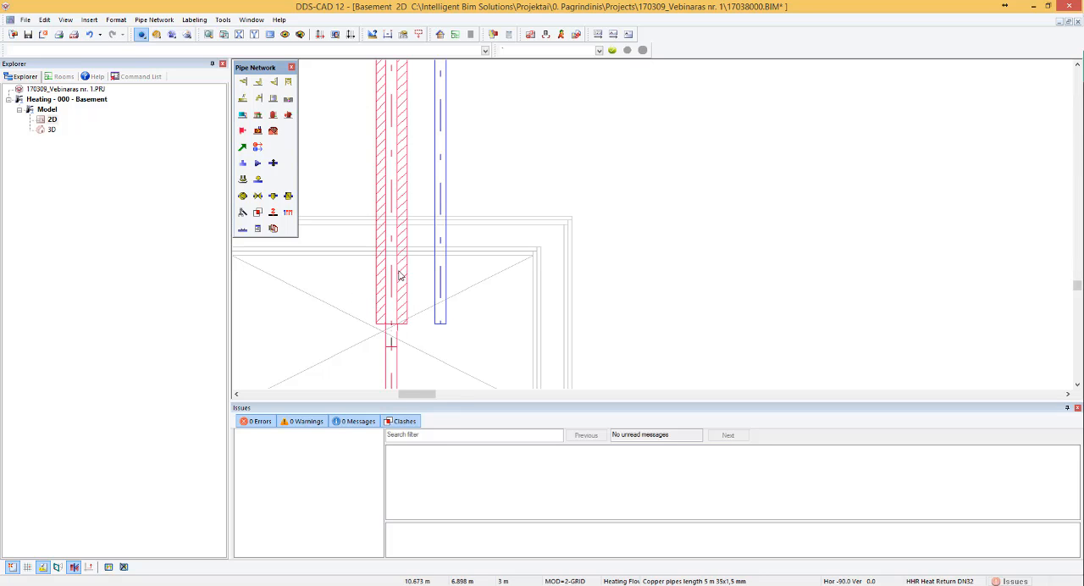
pyautogui.scroll(-4, 402, 303)
pyautogui.scroll(-6, 402, 213)
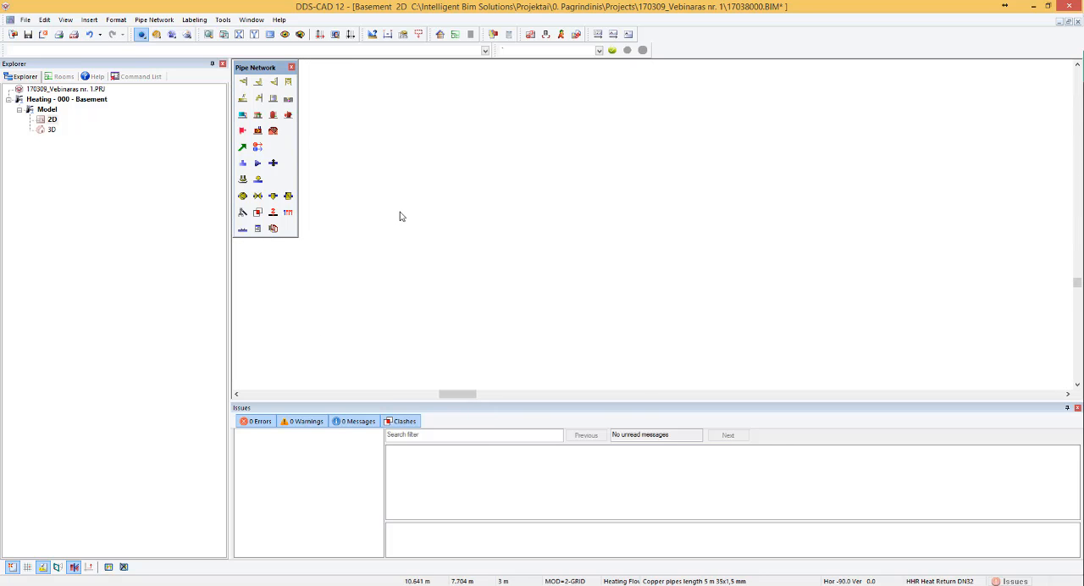
pyautogui.scroll(3, 405, 137)
pyautogui.scroll(5, 406, 137)
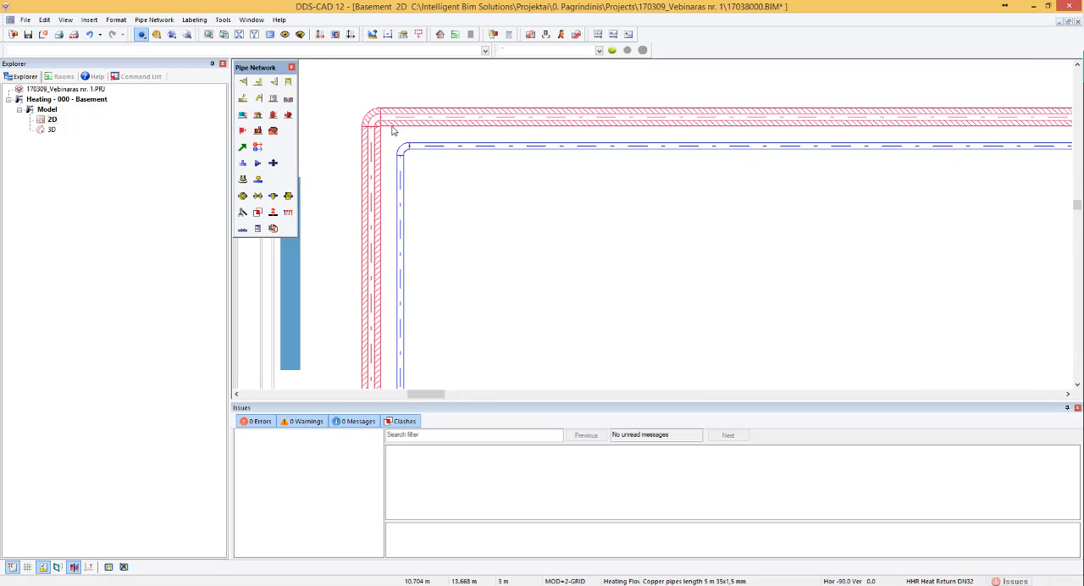
# - Switch the 2D advanced pipe presentation off and back on to compare how the flow and return pipes are displayed
pyautogui.click(65, 19)
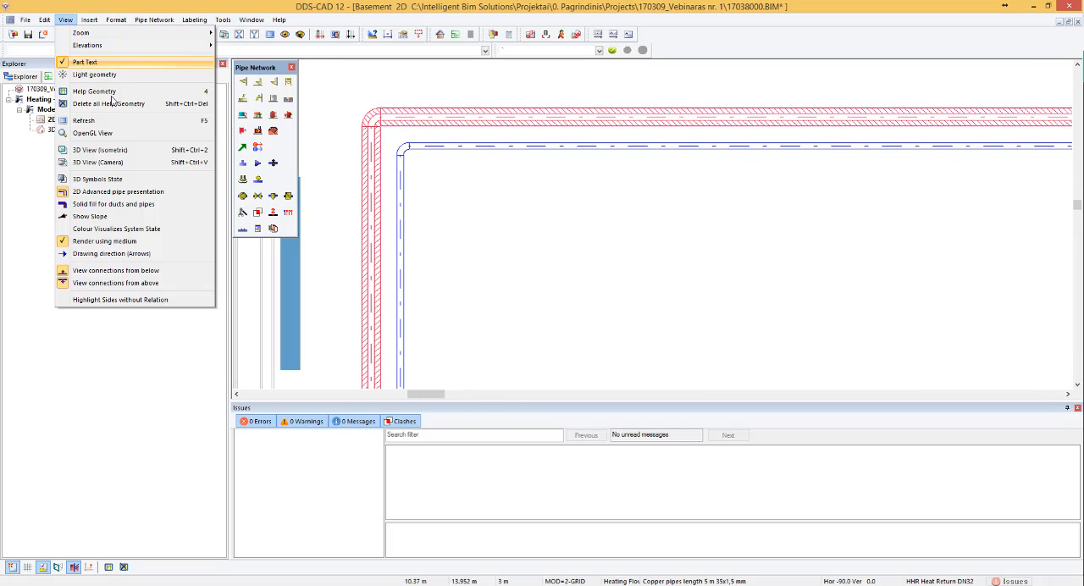
pyautogui.click(119, 193)
pyautogui.scroll(-3, 406, 148)
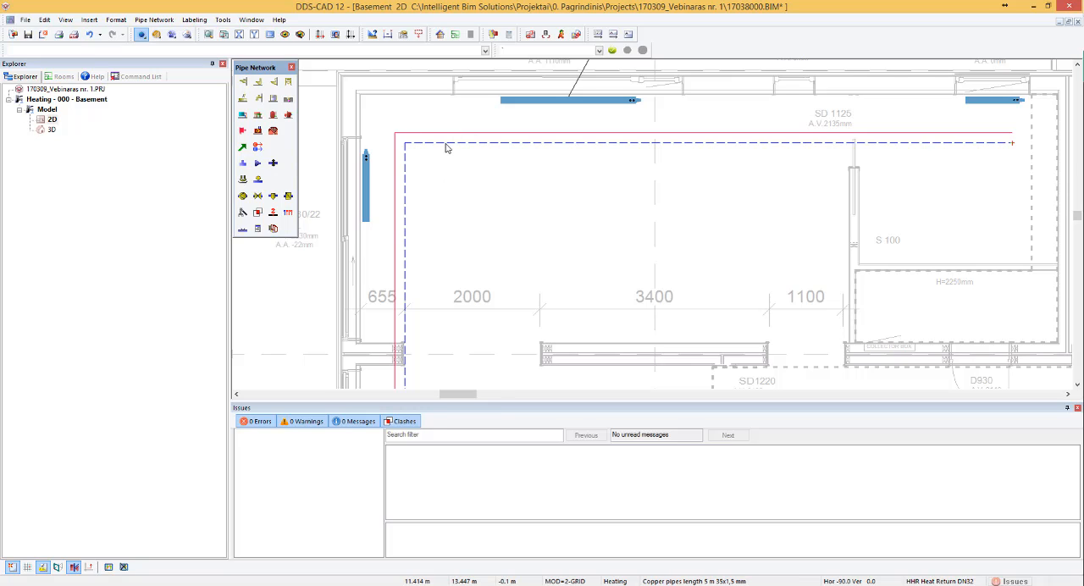
pyautogui.scroll(-2, 445, 152)
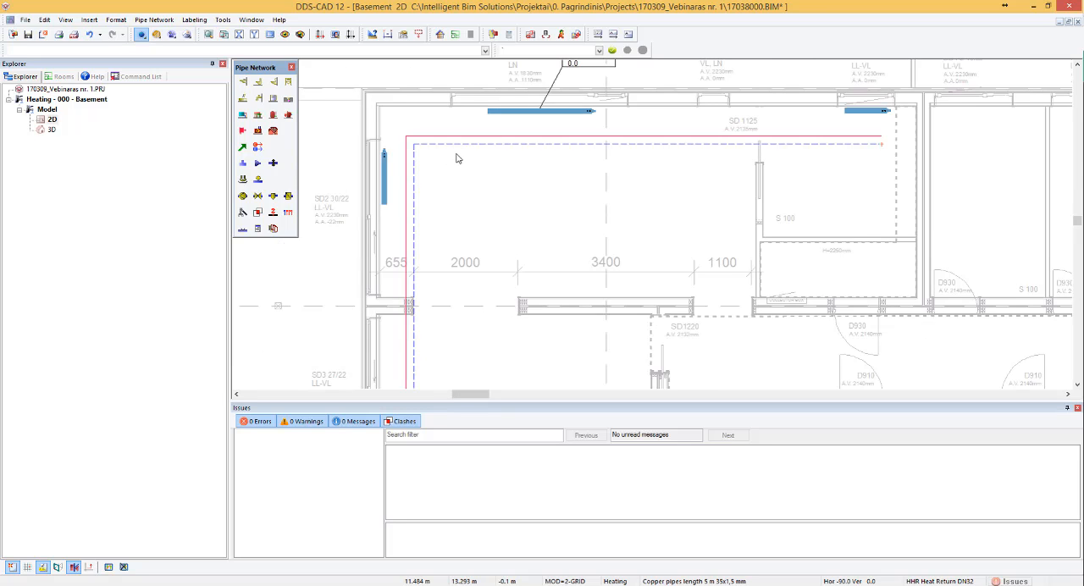
pyautogui.scroll(2, 863, 138)
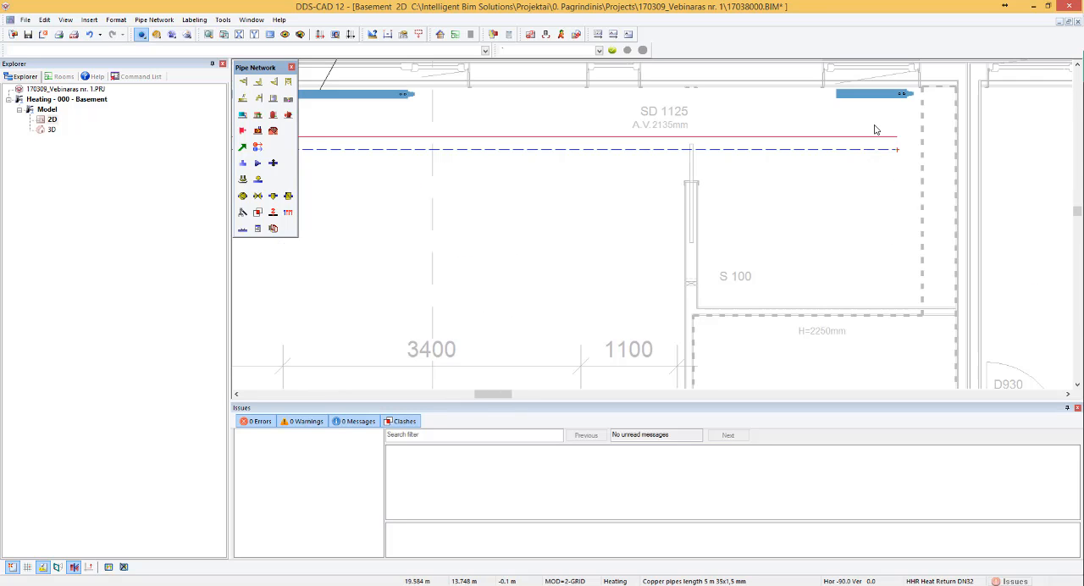
pyautogui.scroll(-2, 875, 127)
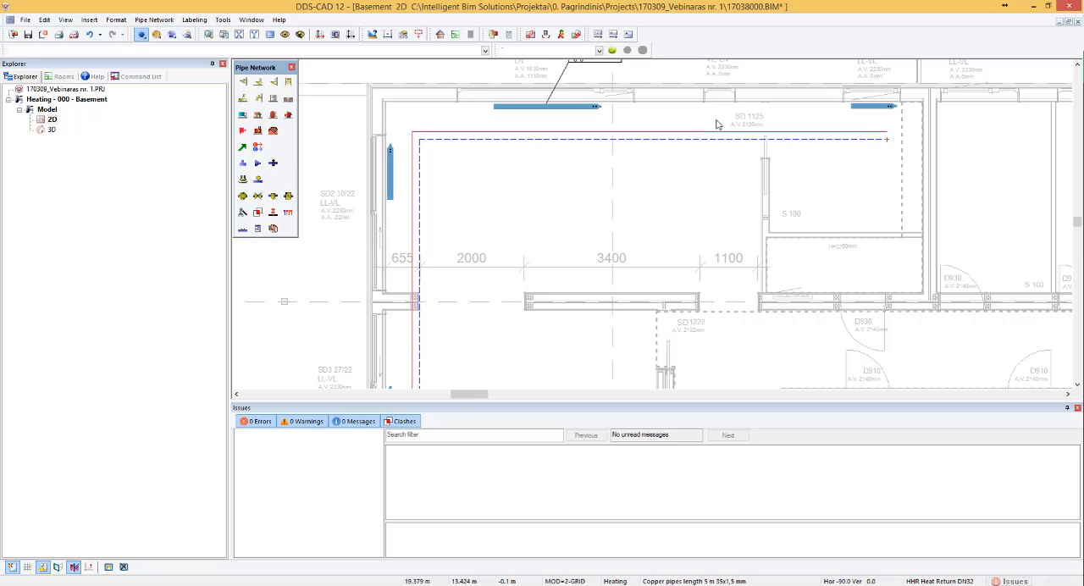
pyautogui.click(59, 23)
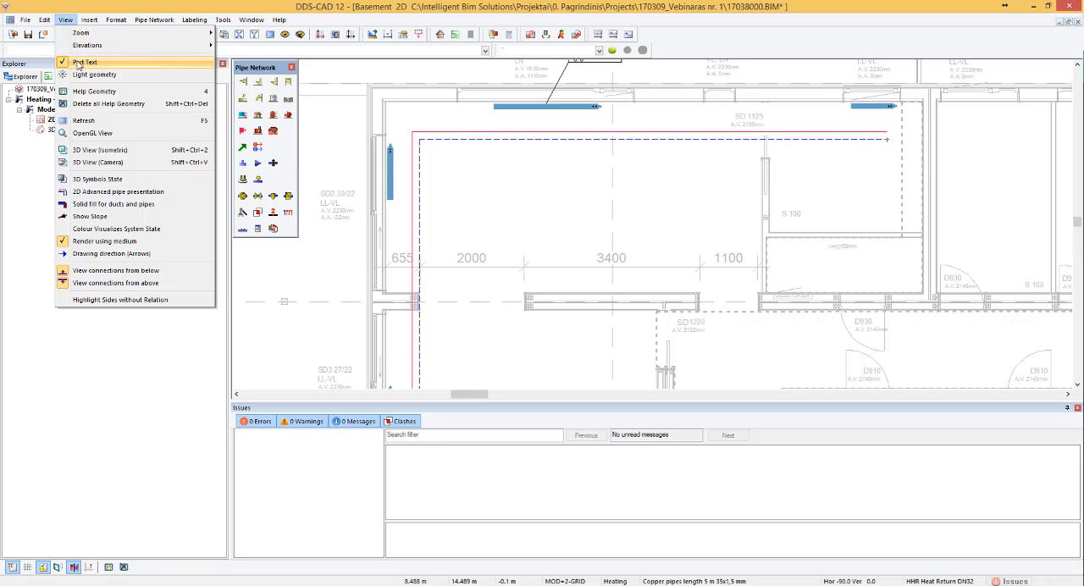
pyautogui.click(520, 201)
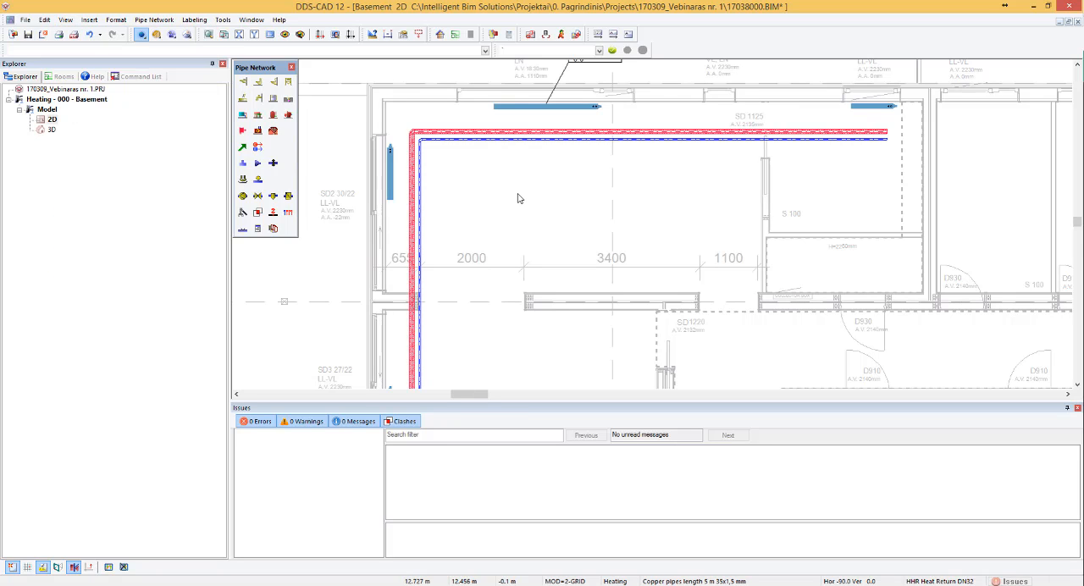
# - Review the start settings of the insulated flow pipe in the northwest room
pyautogui.doubleClick(414, 161)
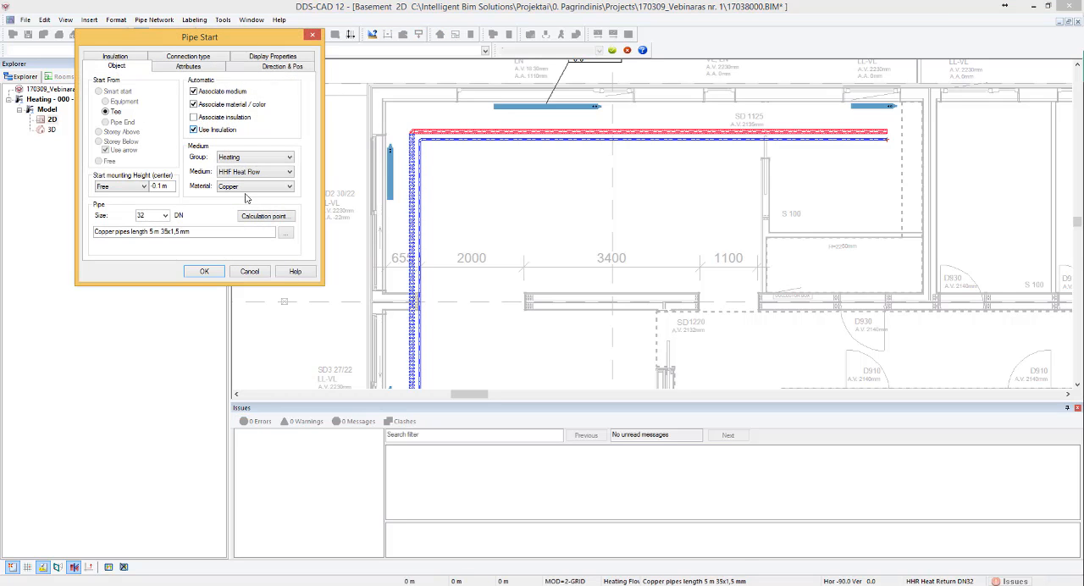
pyautogui.click(245, 272)
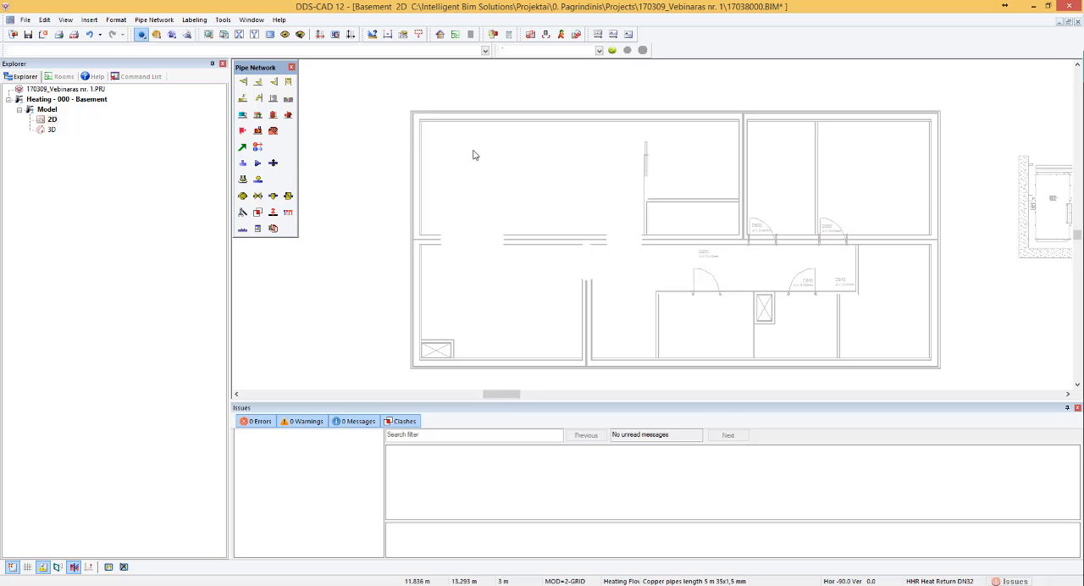
pyautogui.scroll(6, 450, 259)
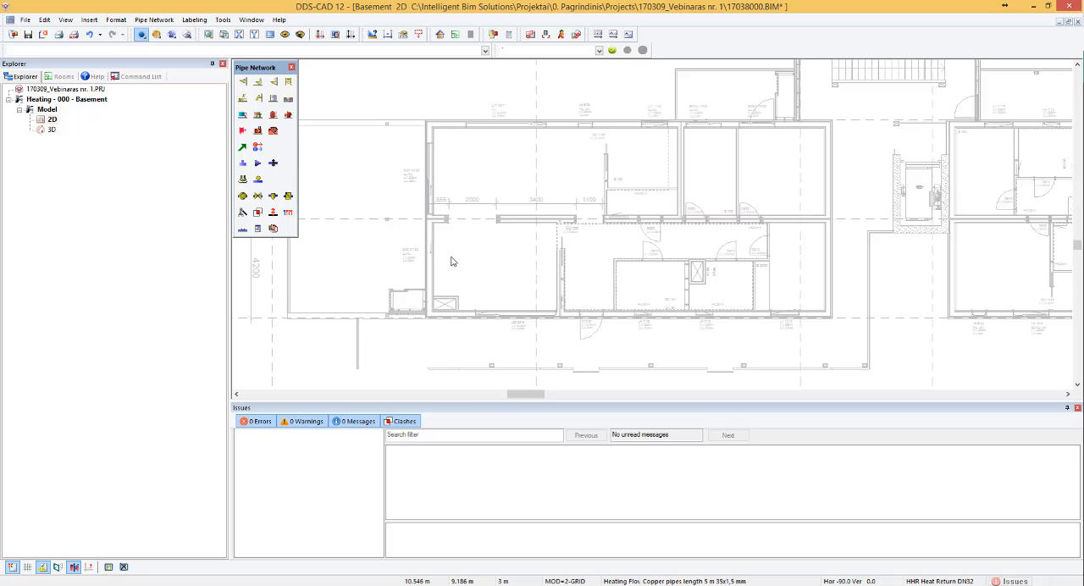
pyautogui.scroll(-3, 499, 269)
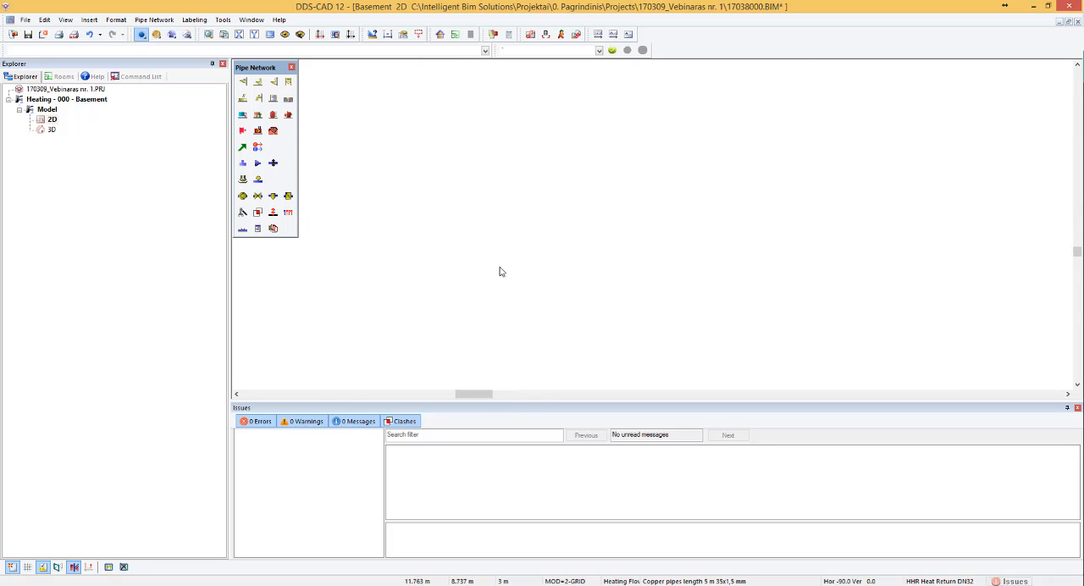
# - Select the four radiators in the northwest and southwest rooms and start Automatic Connection for them
pyautogui.click(519, 216)
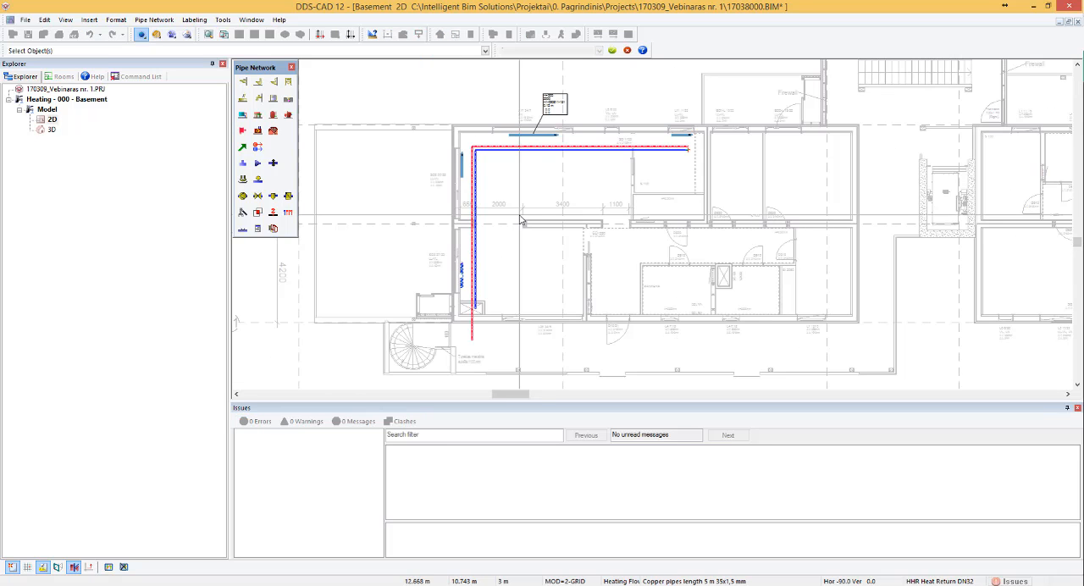
pyautogui.moveTo(402, 97); pyautogui.dragTo(755, 362)
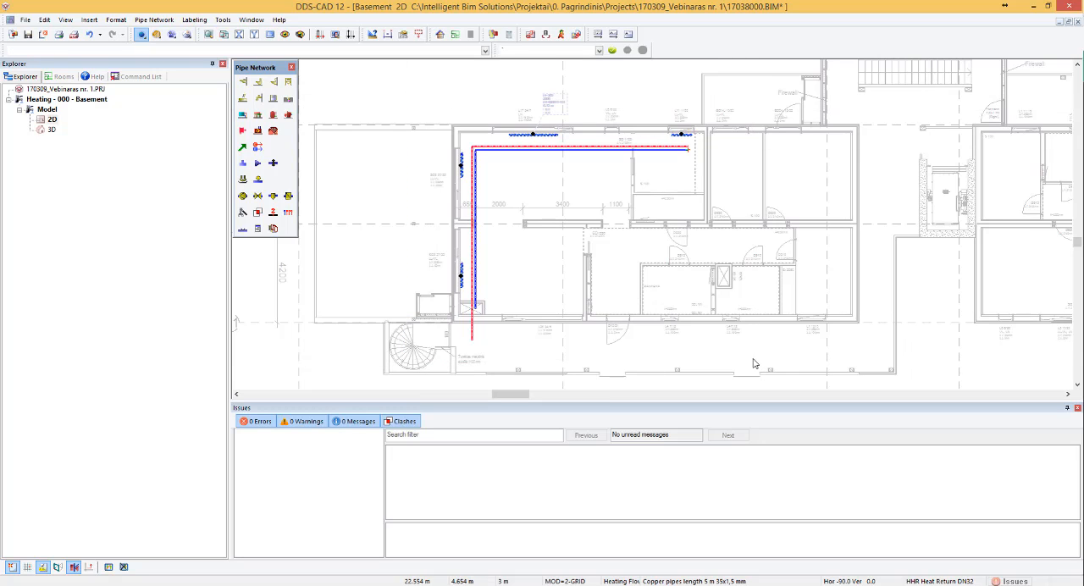
pyautogui.doubleClick(753, 359)
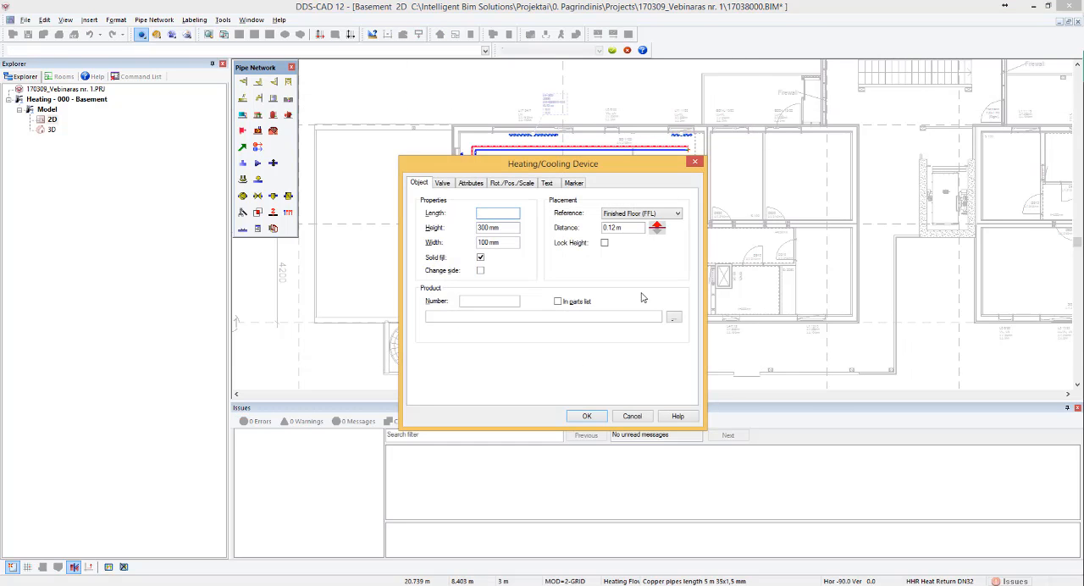
pyautogui.click(627, 415)
pyautogui.rightClick(610, 208)
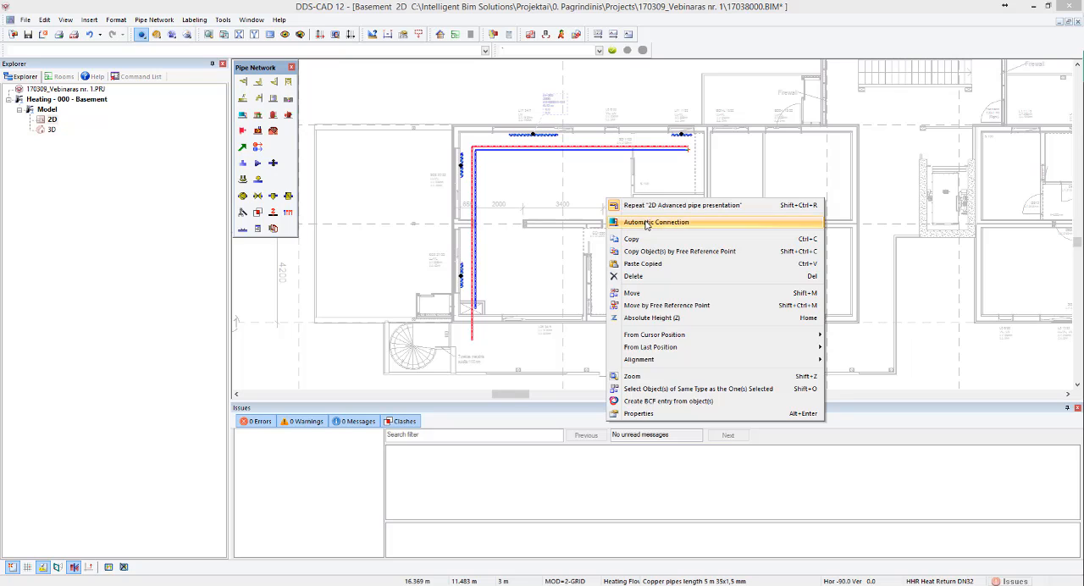
pyautogui.click(648, 224)
# - Connect the selected radiators to the flow and return pipes directly from bottom to floor, avoiding collisions with 45° over
pyautogui.click(147, 100)
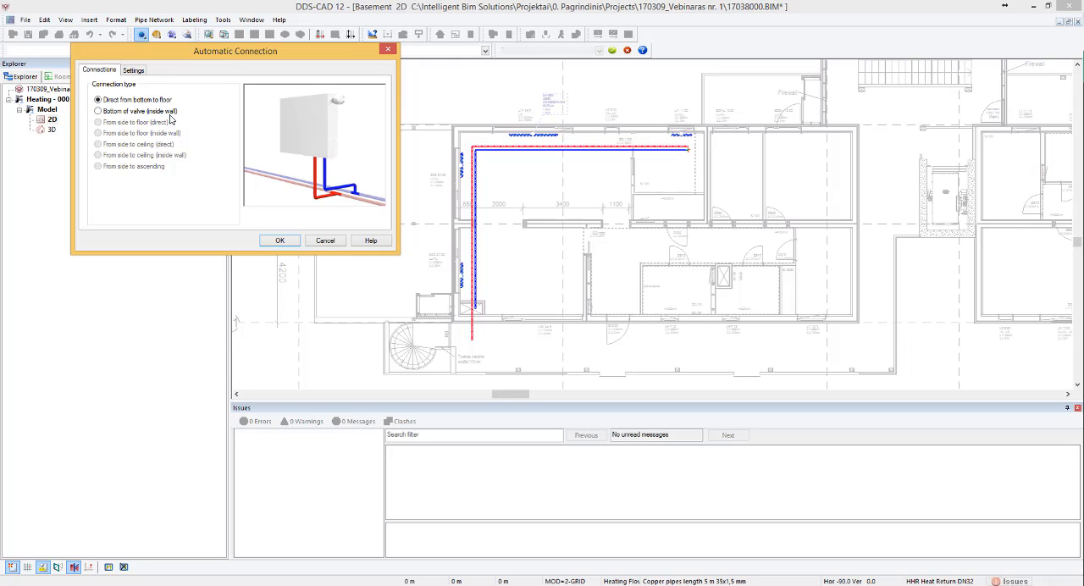
pyautogui.click(140, 111)
pyautogui.click(134, 73)
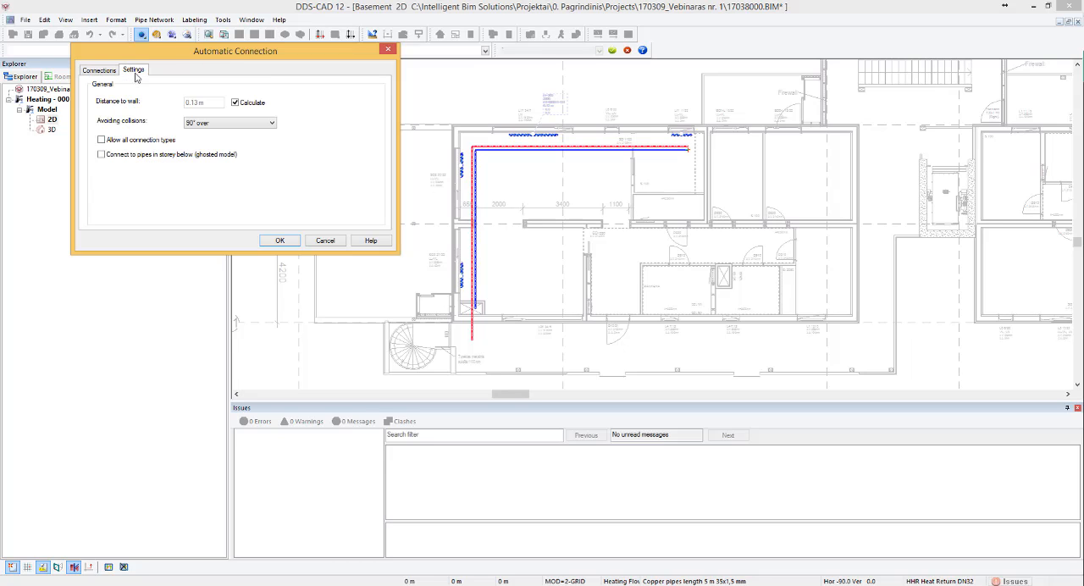
pyautogui.click(249, 126)
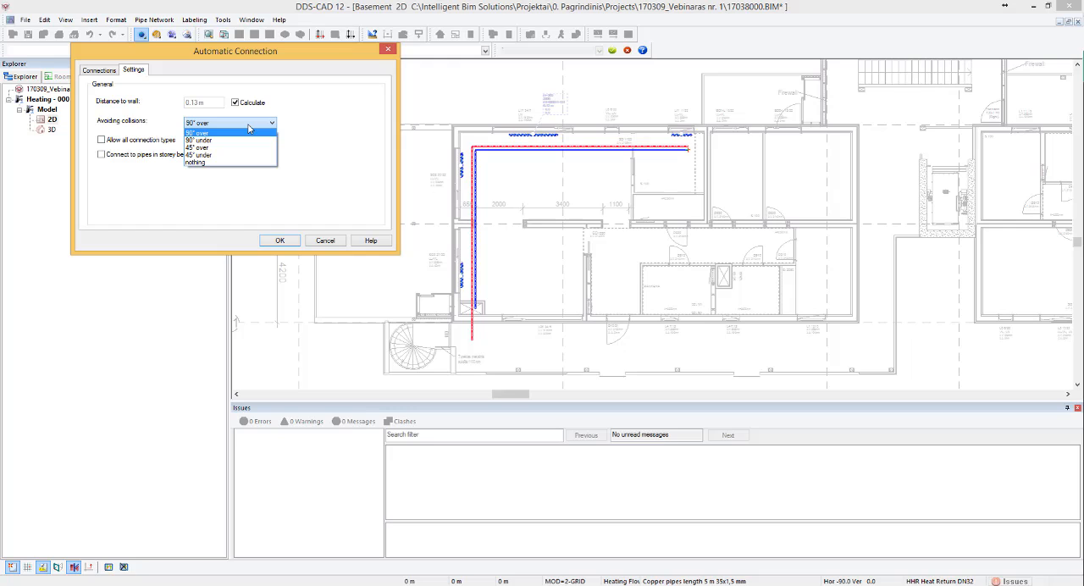
pyautogui.click(219, 148)
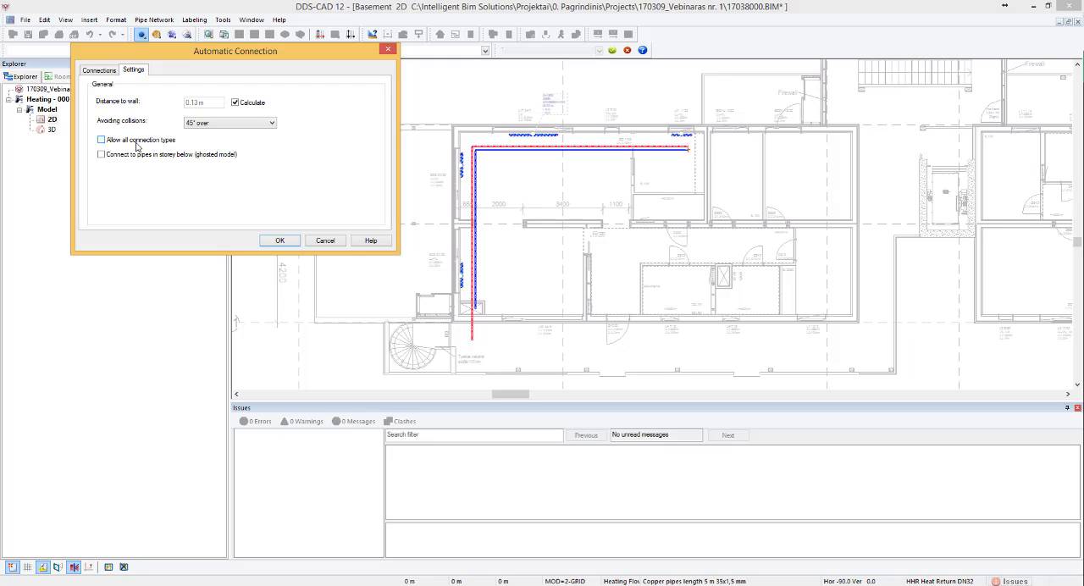
pyautogui.click(101, 71)
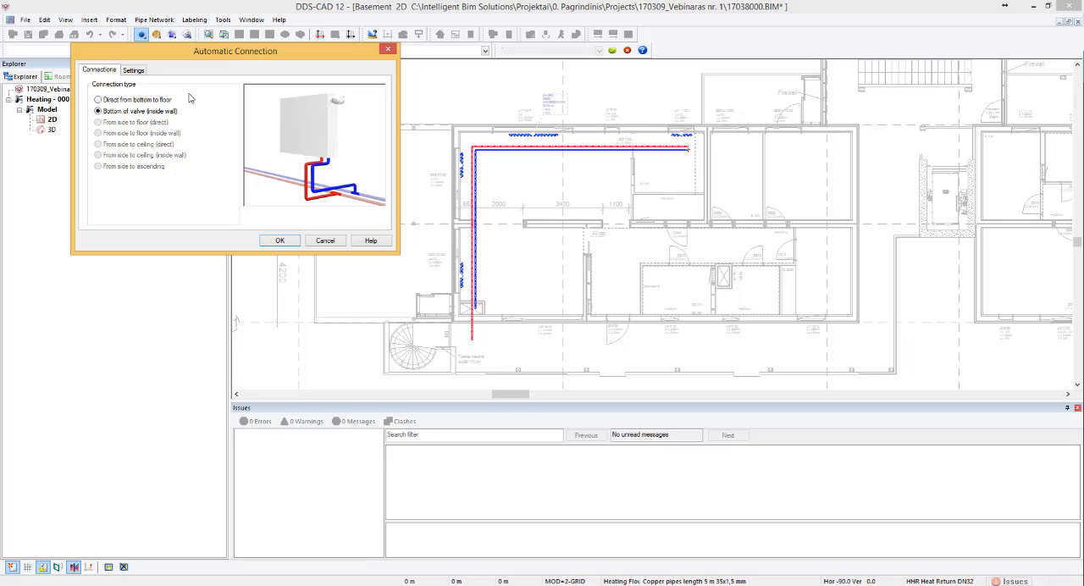
pyautogui.click(127, 100)
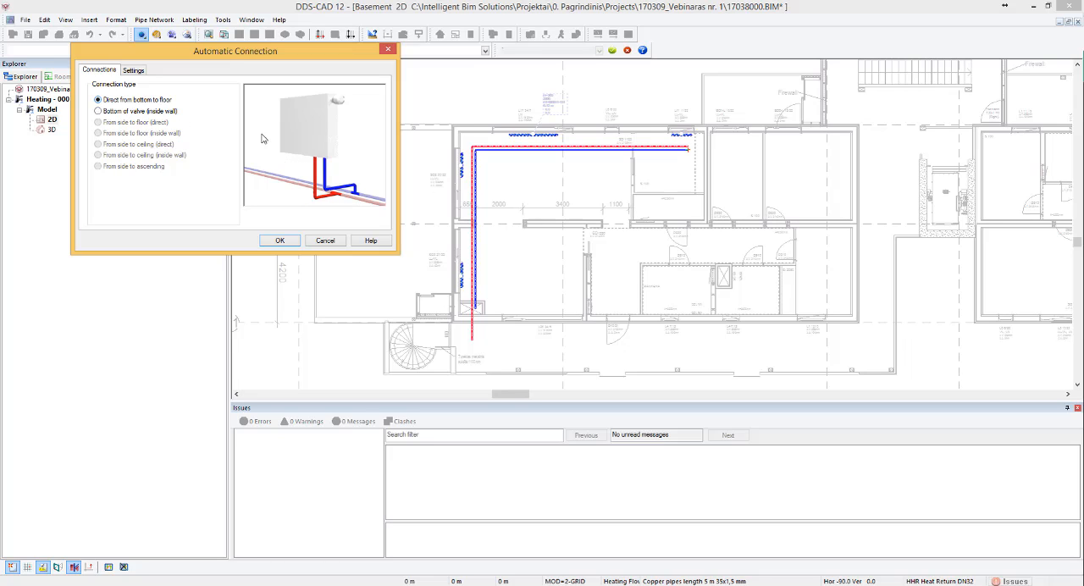
pyautogui.click(280, 242)
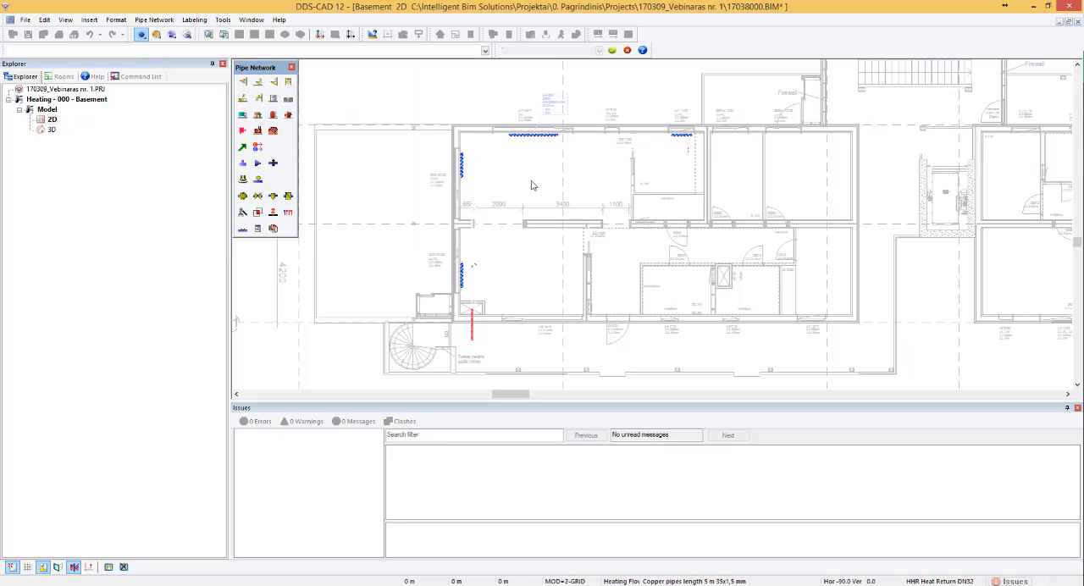
# - Examine the automatically drawn branch pipes and fittings at the radiators along the north and west walls
pyautogui.scroll(6, 542, 178)
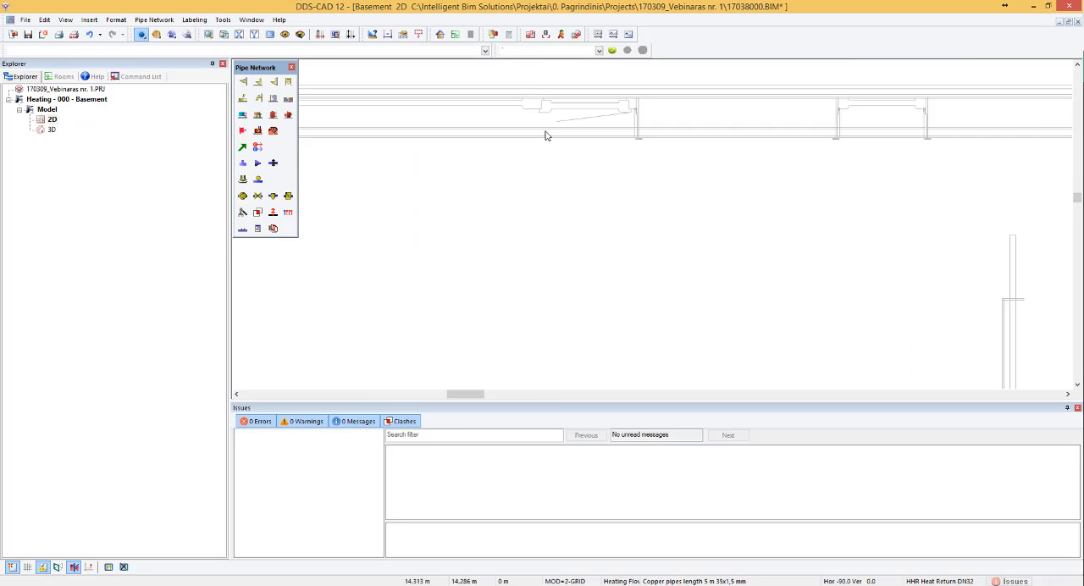
pyautogui.scroll(2, 517, 172)
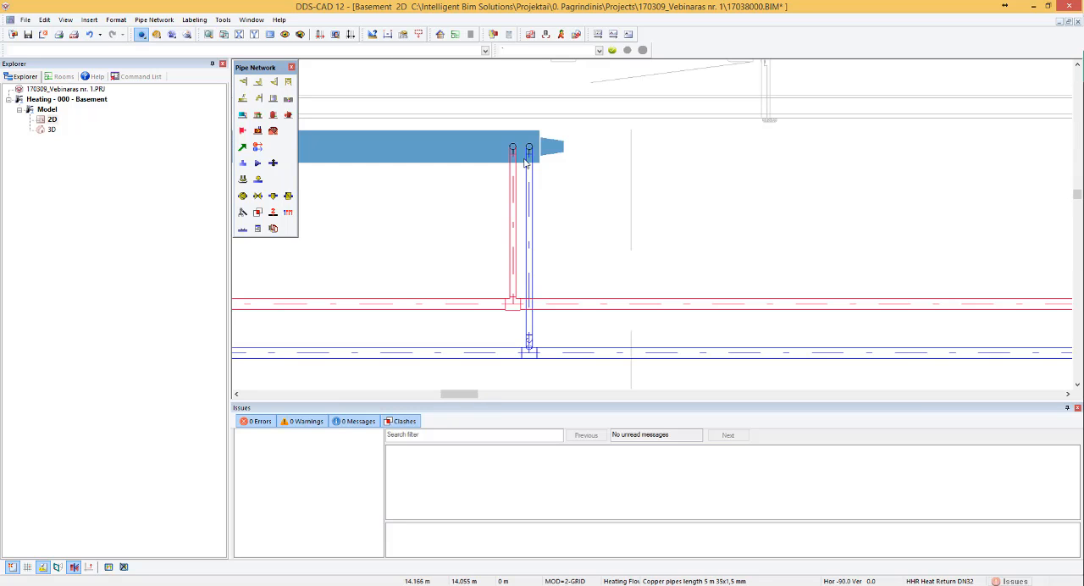
pyautogui.scroll(-4, 539, 195)
pyautogui.scroll(2, 834, 186)
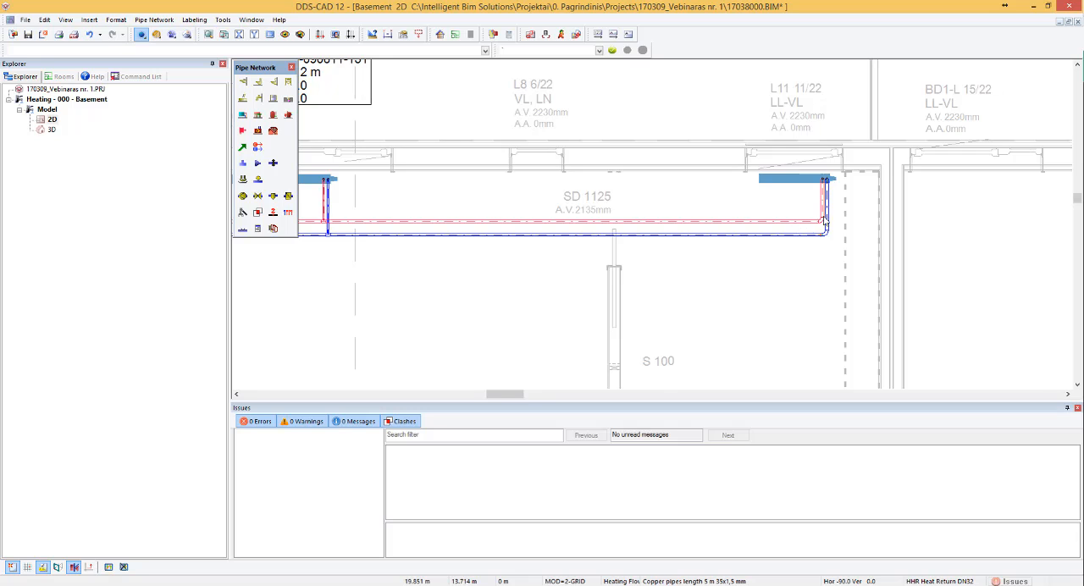
pyautogui.scroll(-1, 825, 222)
pyautogui.scroll(1, 452, 223)
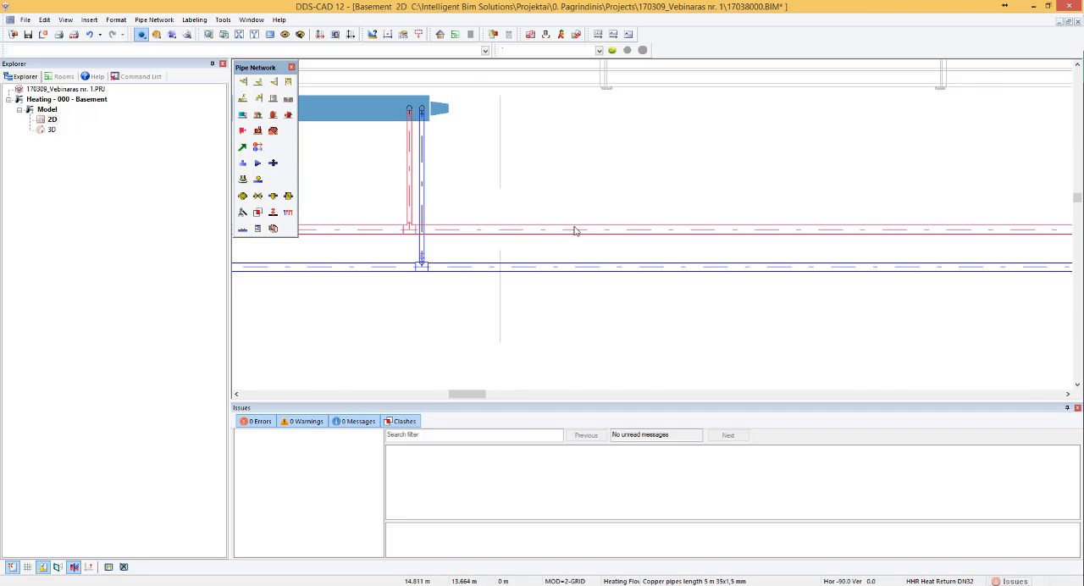
pyautogui.scroll(-1, 574, 231)
pyautogui.scroll(-1, 652, 195)
pyautogui.scroll(1, 539, 209)
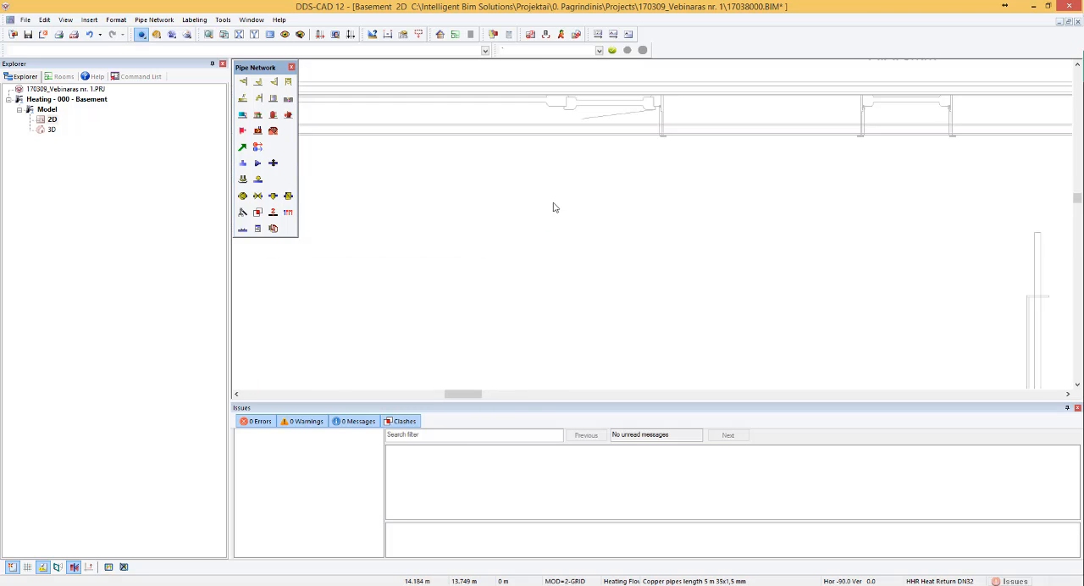
pyautogui.scroll(2, 551, 199)
pyautogui.scroll(-1, 547, 194)
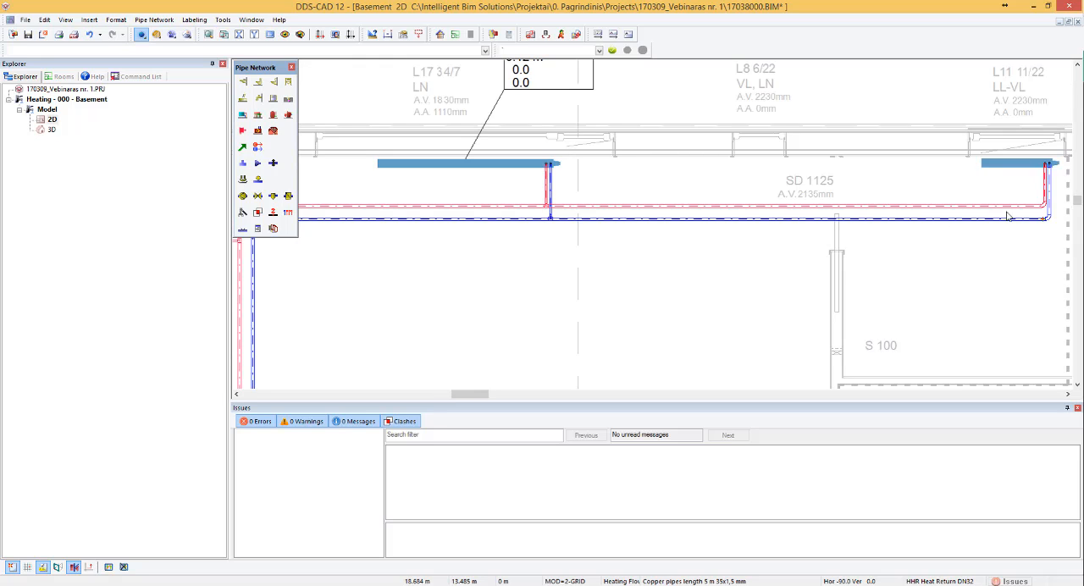
pyautogui.scroll(2, 1008, 217)
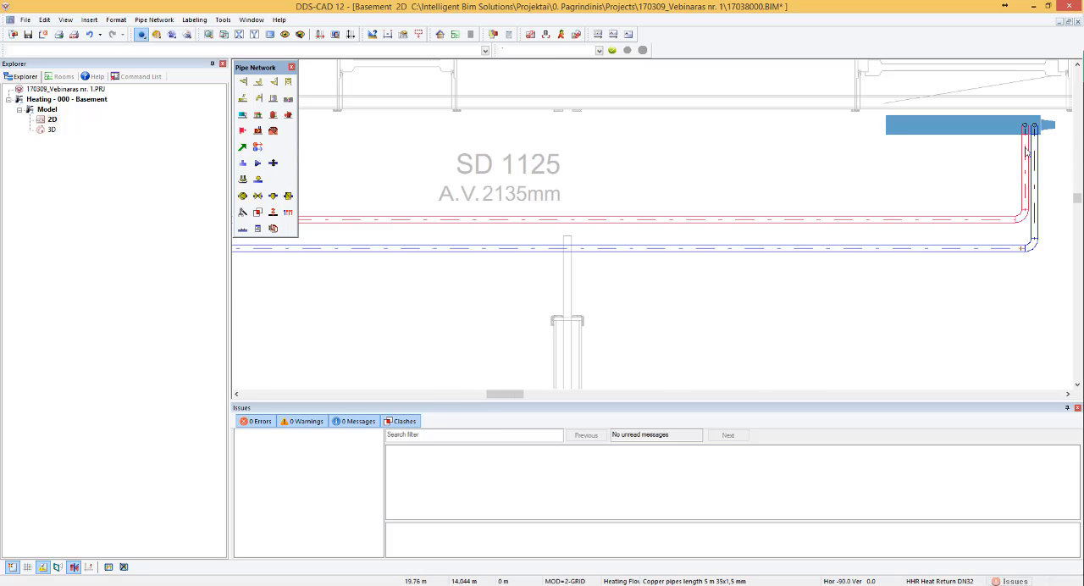
pyautogui.scroll(-2, 995, 144)
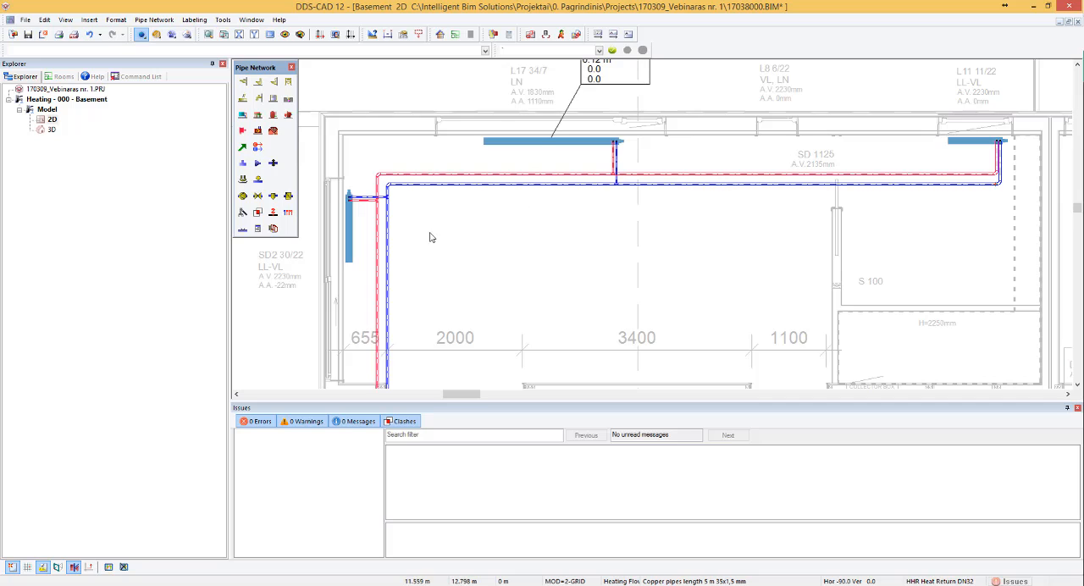
pyautogui.scroll(1, 523, 142)
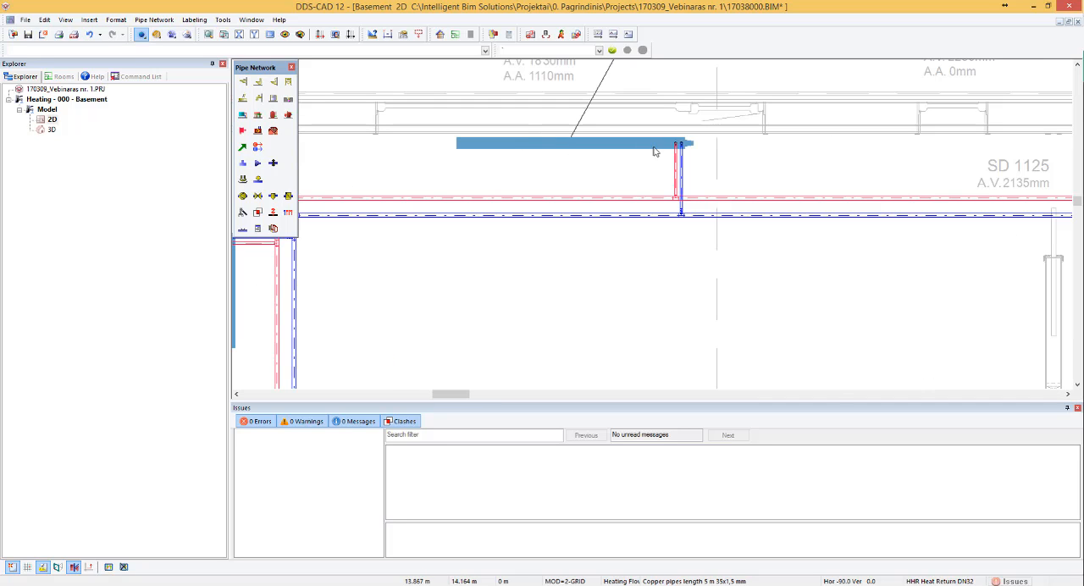
# - Move the labelled radiator on the north wall 1 m west together with its connection pipes
pyautogui.scroll(-1, 668, 163)
pyautogui.click(617, 147)
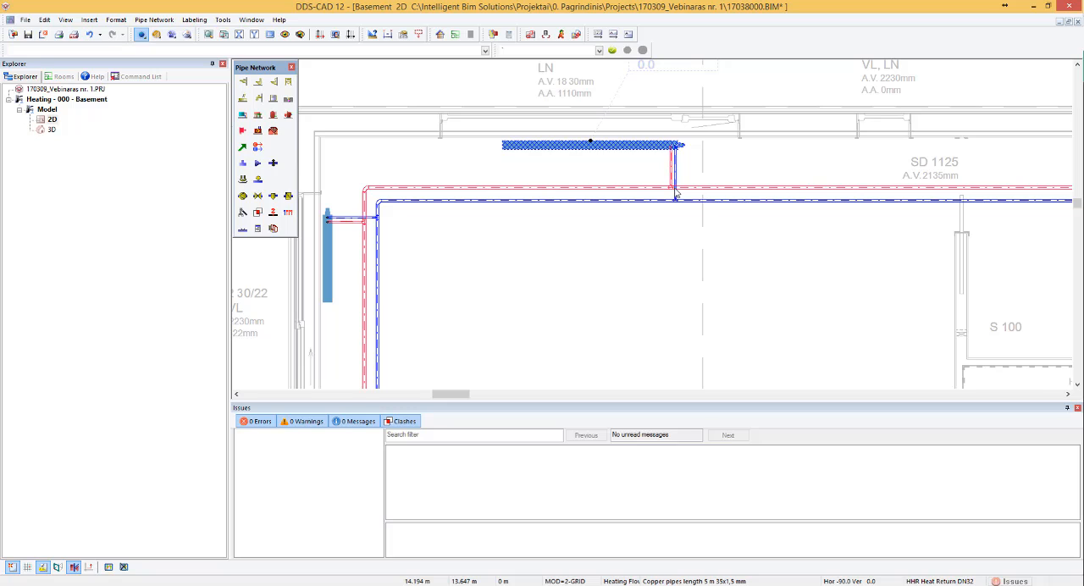
pyautogui.write('r')
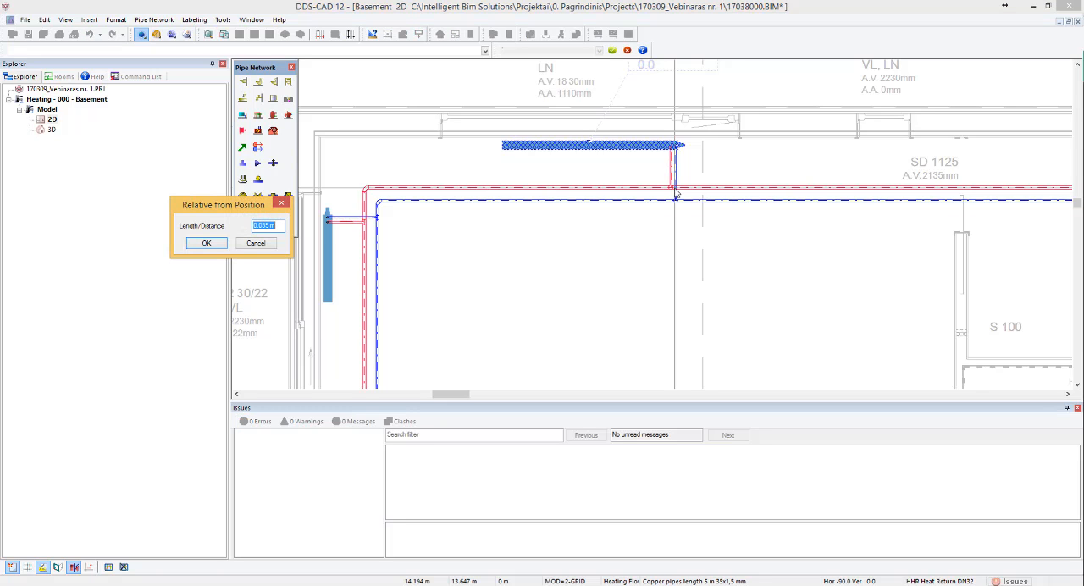
pyautogui.write('1')
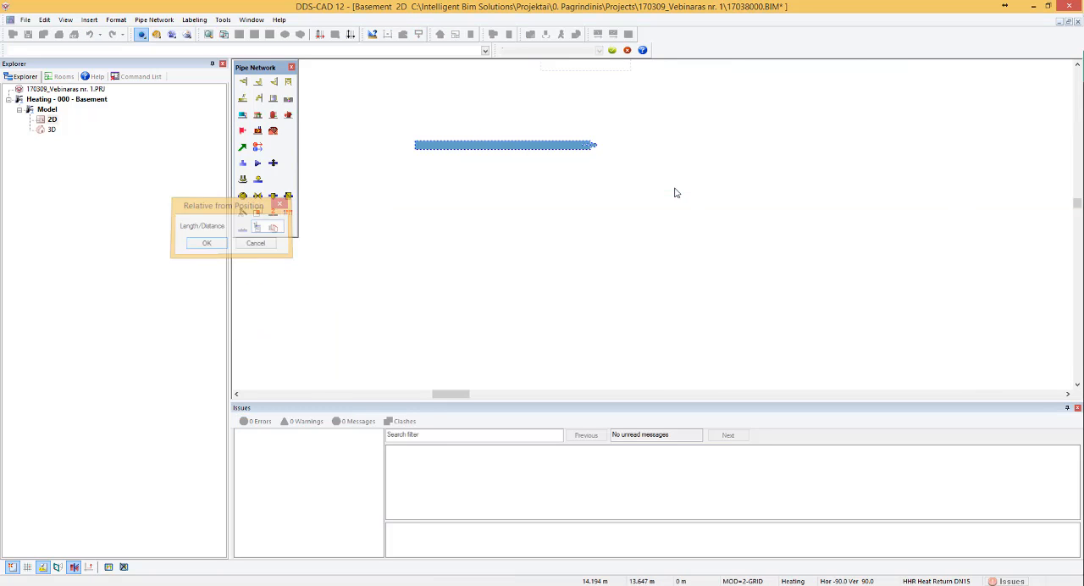
pyautogui.press('Return')
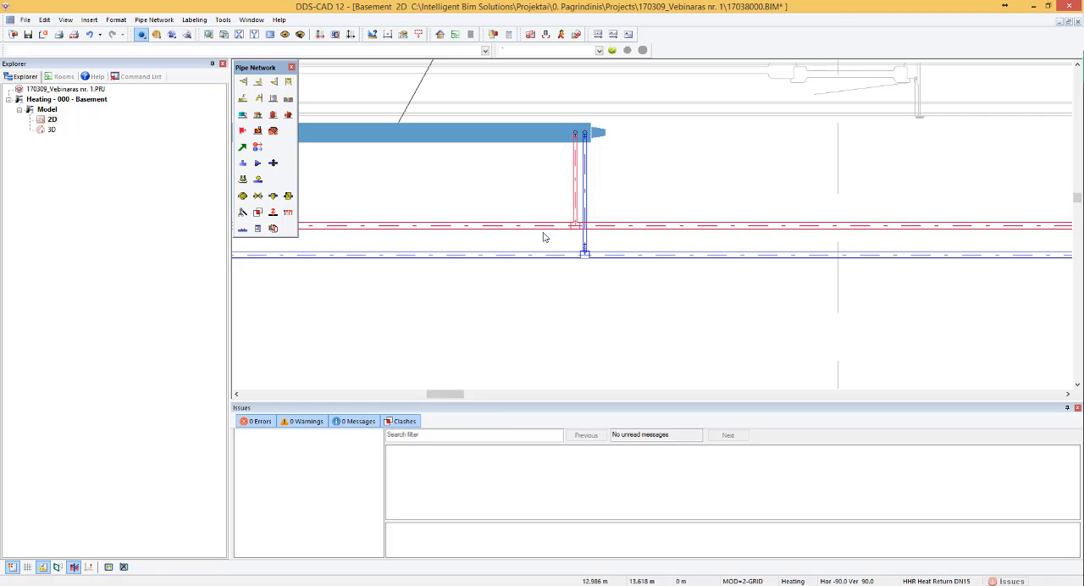
# - Move the radiator on the west wall of the northwest room 1 m south together with its connection pipes
pyautogui.scroll(-3, 619, 171)
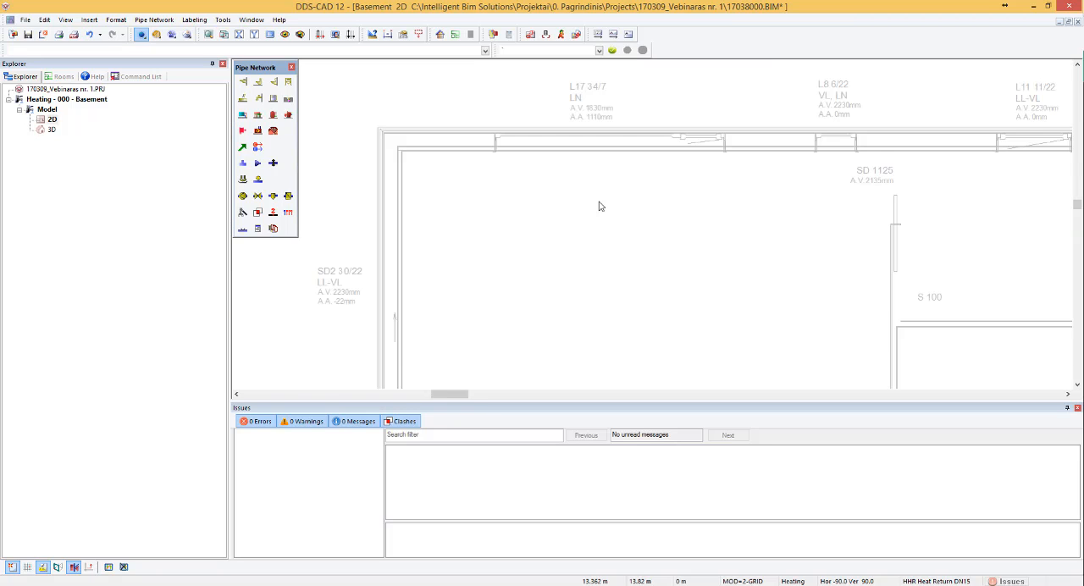
pyautogui.scroll(4, 454, 203)
pyautogui.click(425, 192)
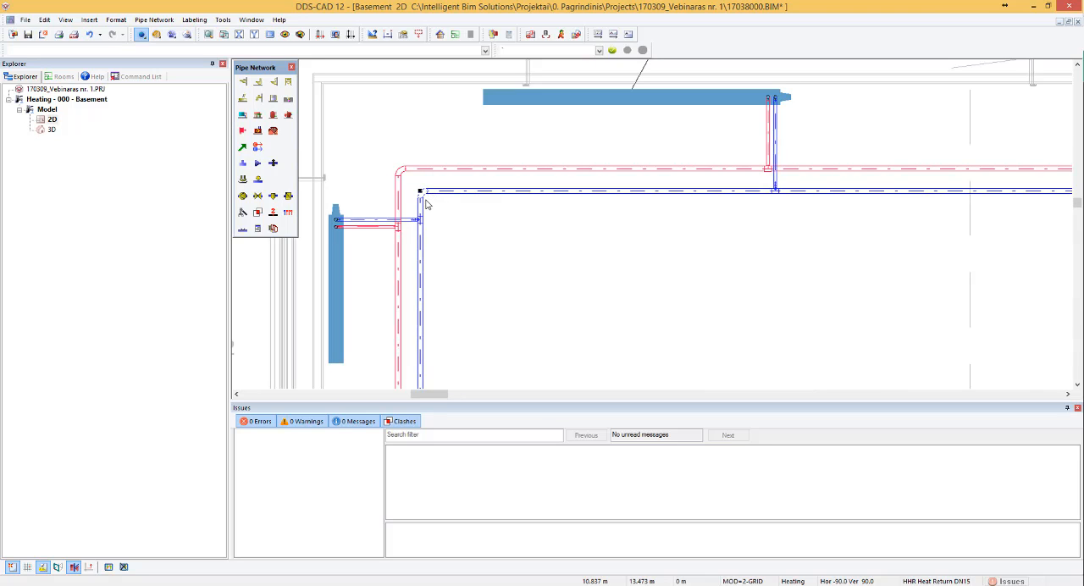
pyautogui.scroll(2, 425, 200)
pyautogui.scroll(-2, 499, 153)
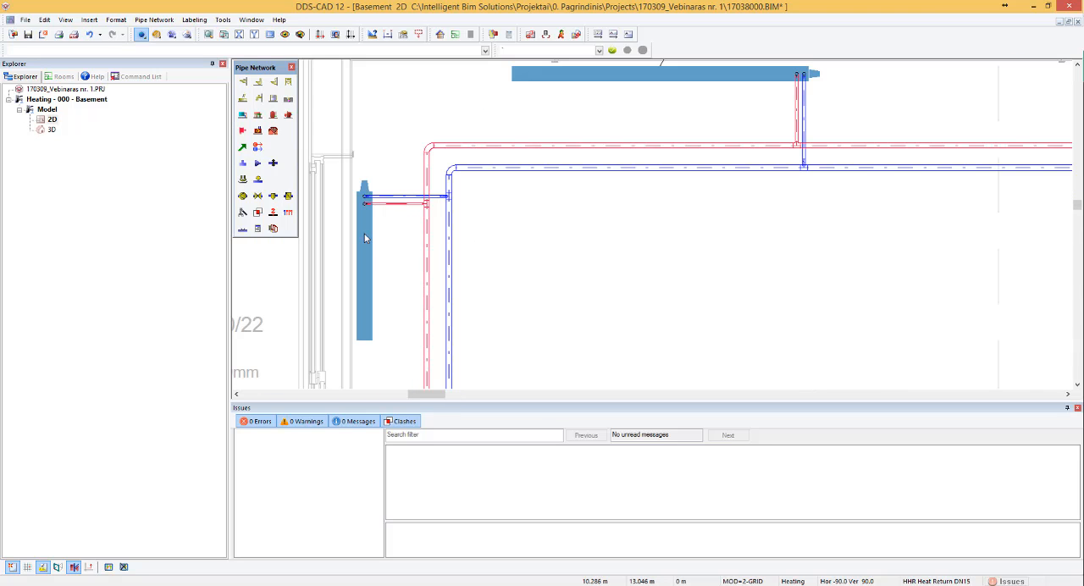
pyautogui.click(370, 230)
pyautogui.press('Down')
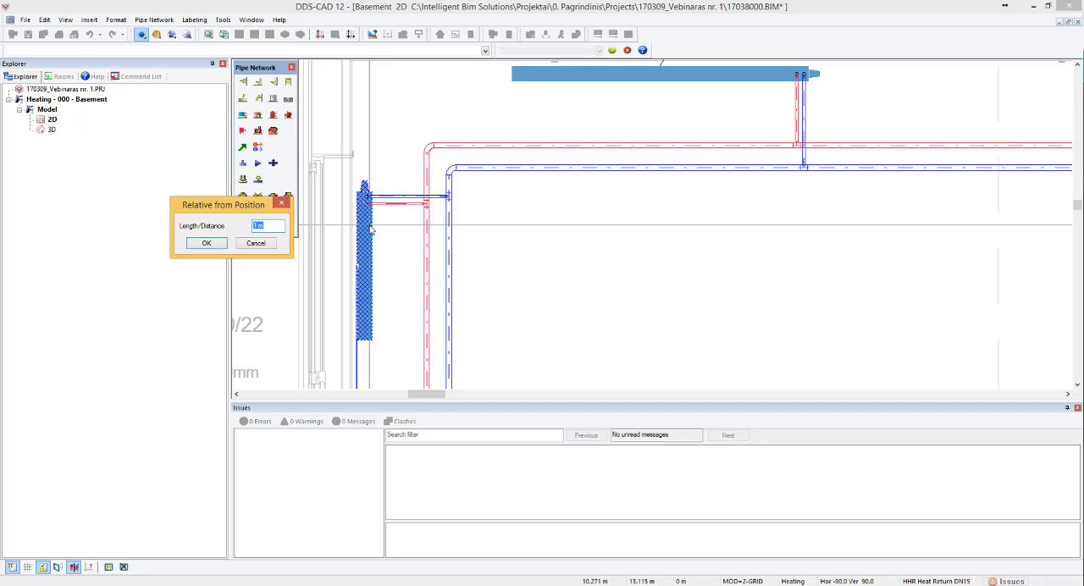
pyautogui.press('Return')
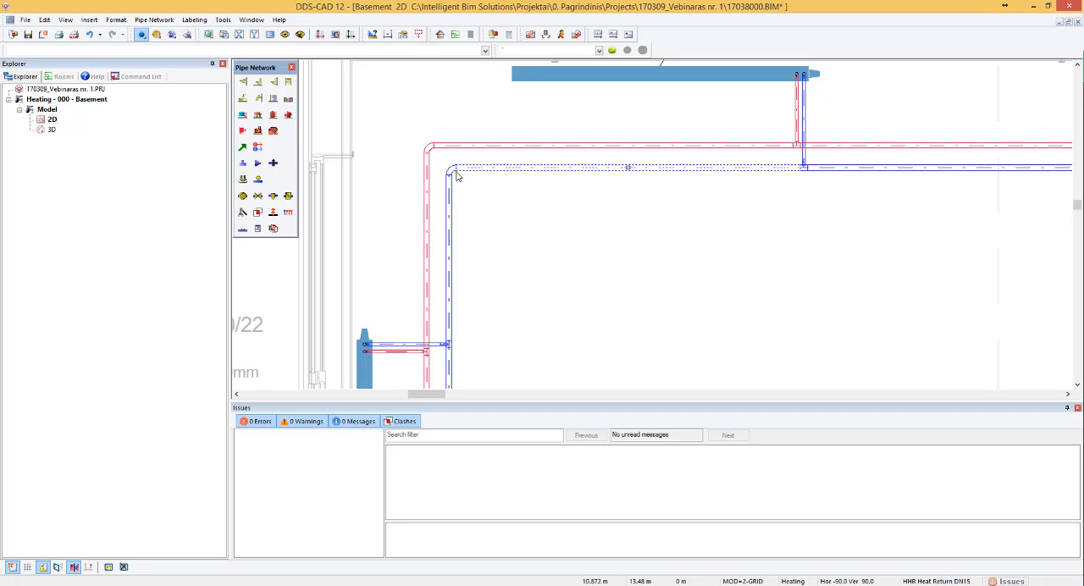
# - Move the return pipe's 90° corner bend in the northwest room so its north run lies closer to the flow pipe
pyautogui.click(453, 171)
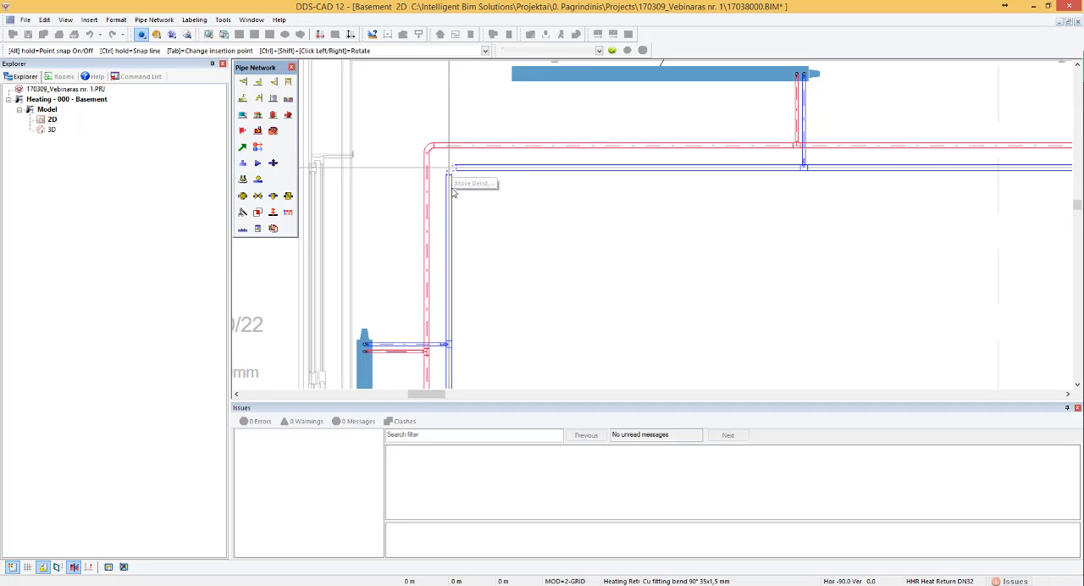
pyautogui.click(449, 258)
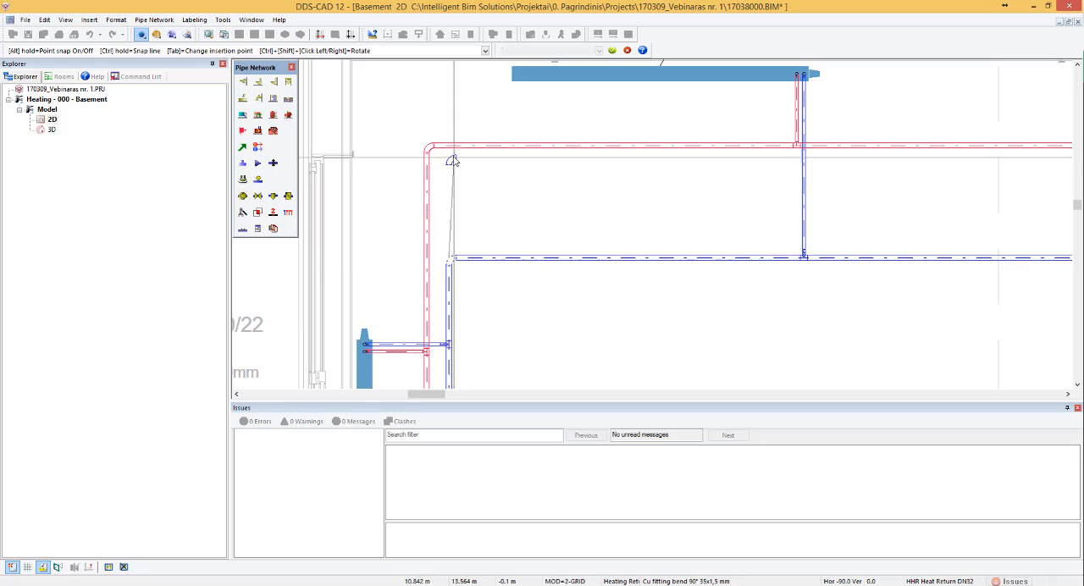
pyautogui.click(450, 157)
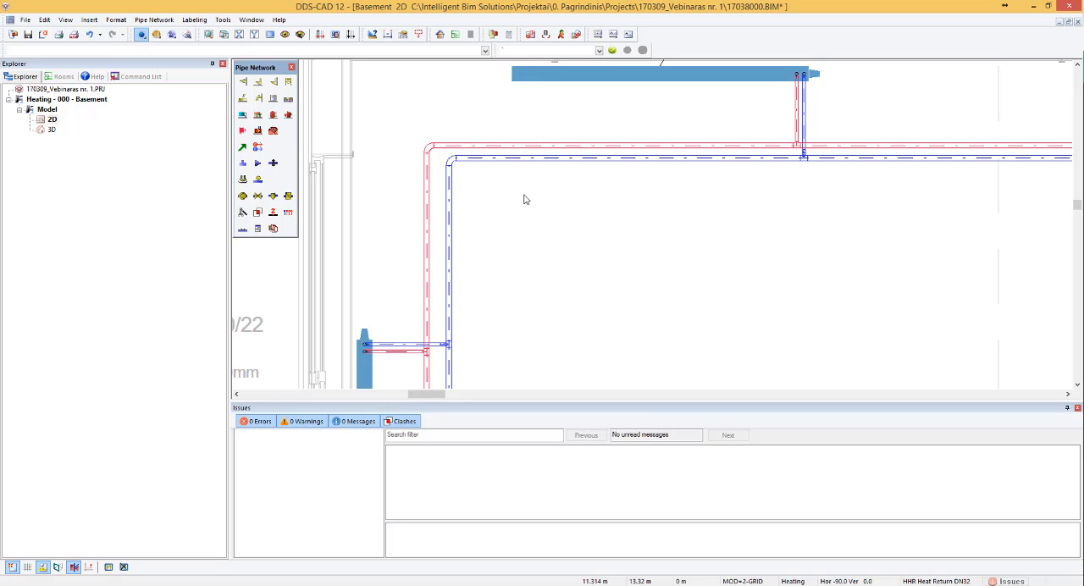
pyautogui.scroll(-3, 508, 152)
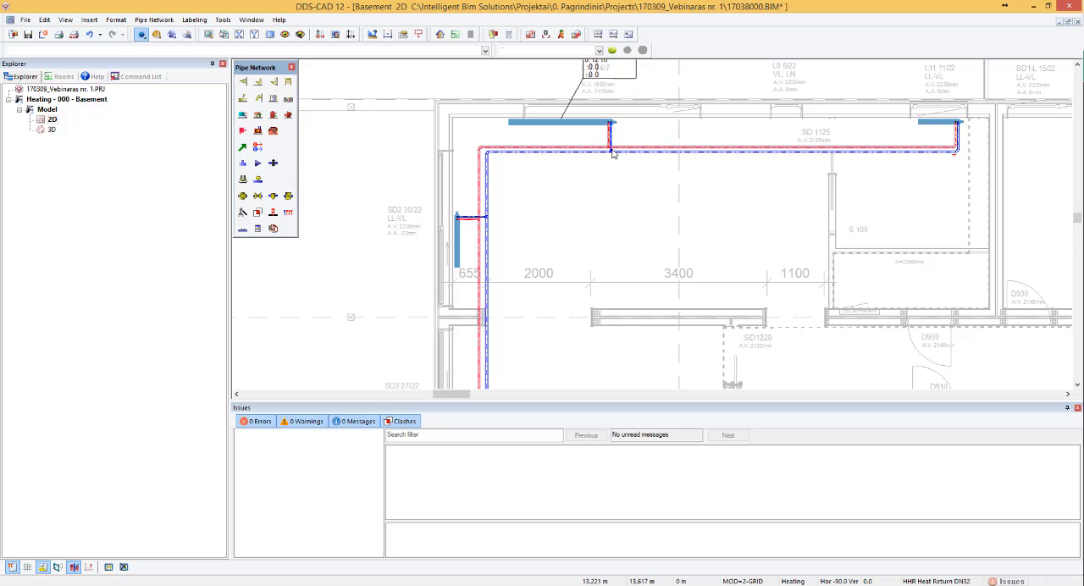
# - Insert a transition with 20 mm outgoing size in the flow pipe just north of the northwest room's west-wall radiator connection
pyautogui.scroll(-3, 525, 157)
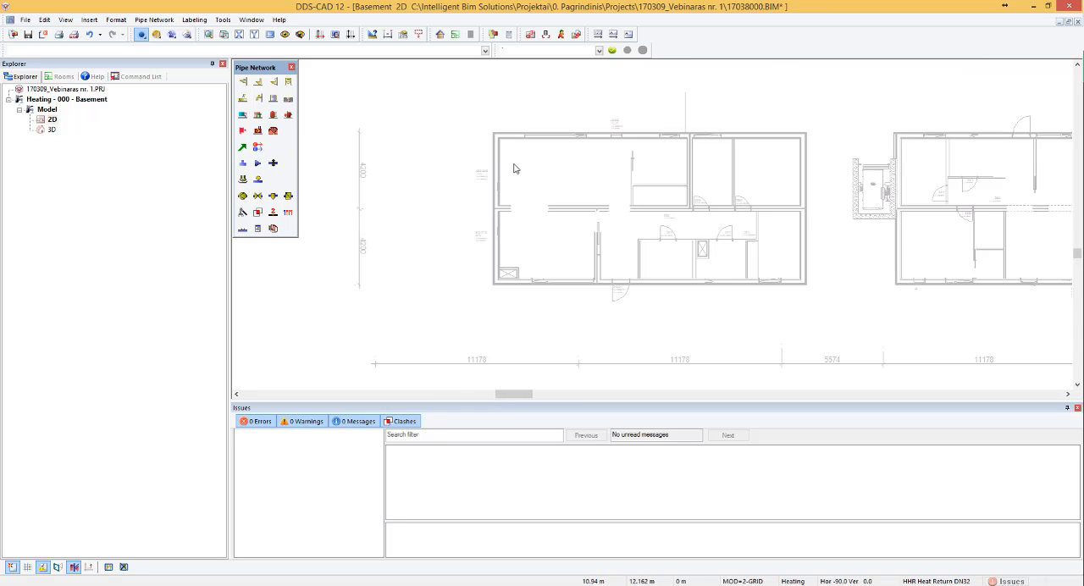
pyautogui.scroll(4, 508, 152)
pyautogui.scroll(-2, 512, 148)
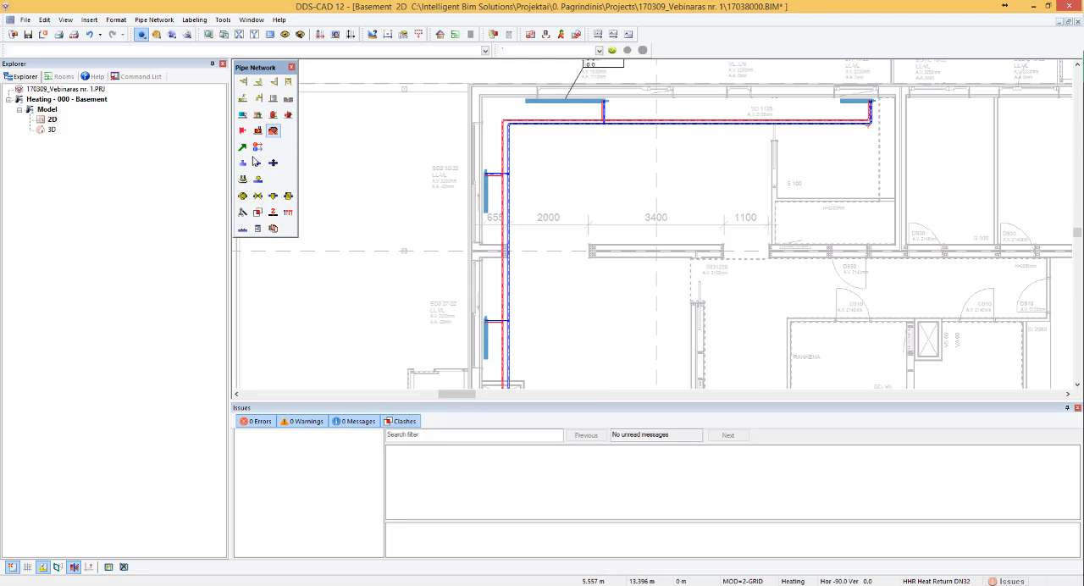
pyautogui.click(258, 163)
pyautogui.scroll(1, 511, 138)
pyautogui.scroll(-2, 513, 134)
pyautogui.scroll(6, 513, 141)
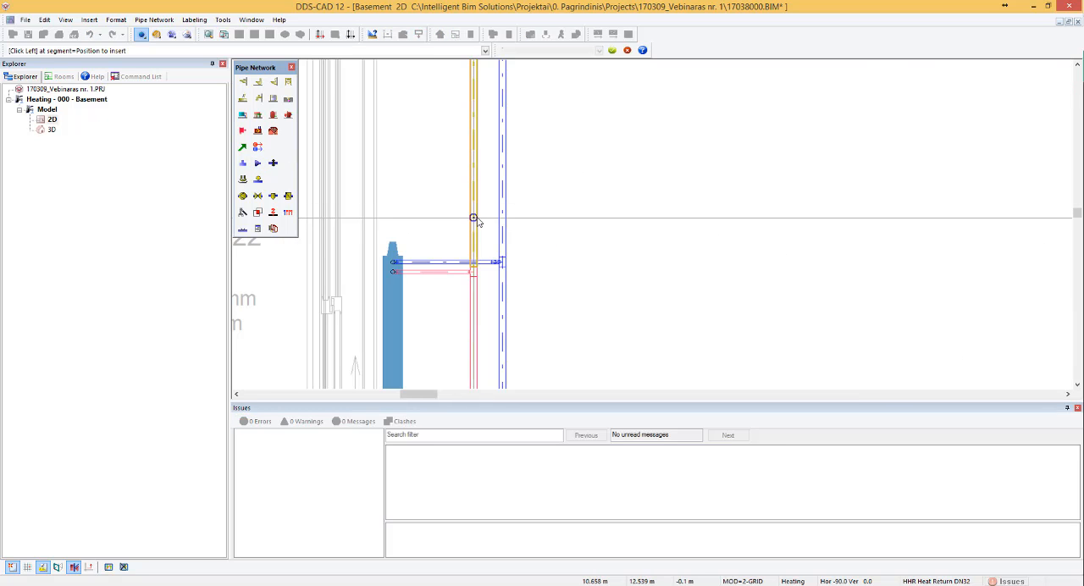
pyautogui.click(473, 218)
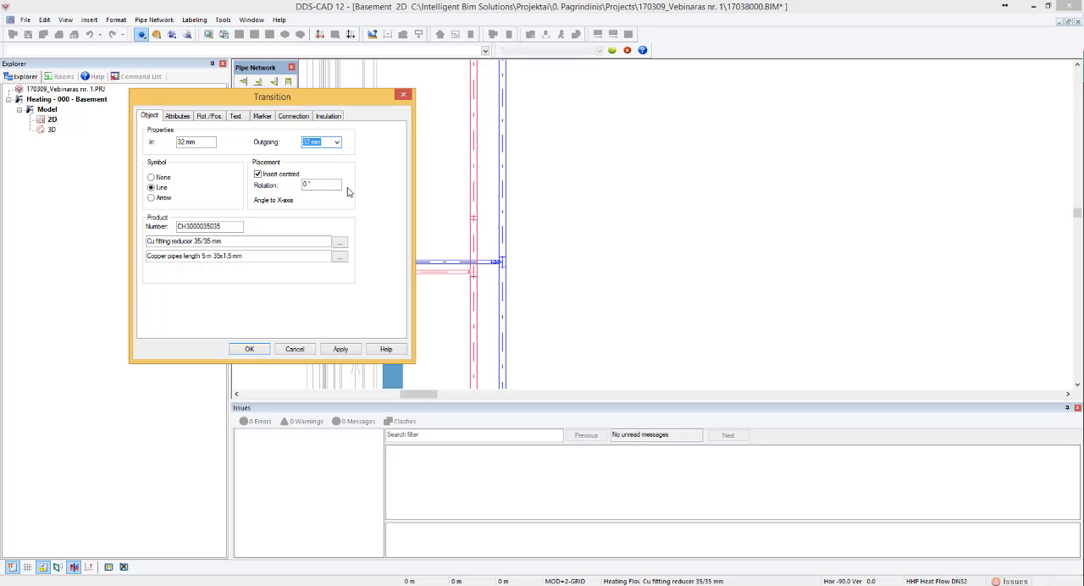
pyautogui.click(337, 142)
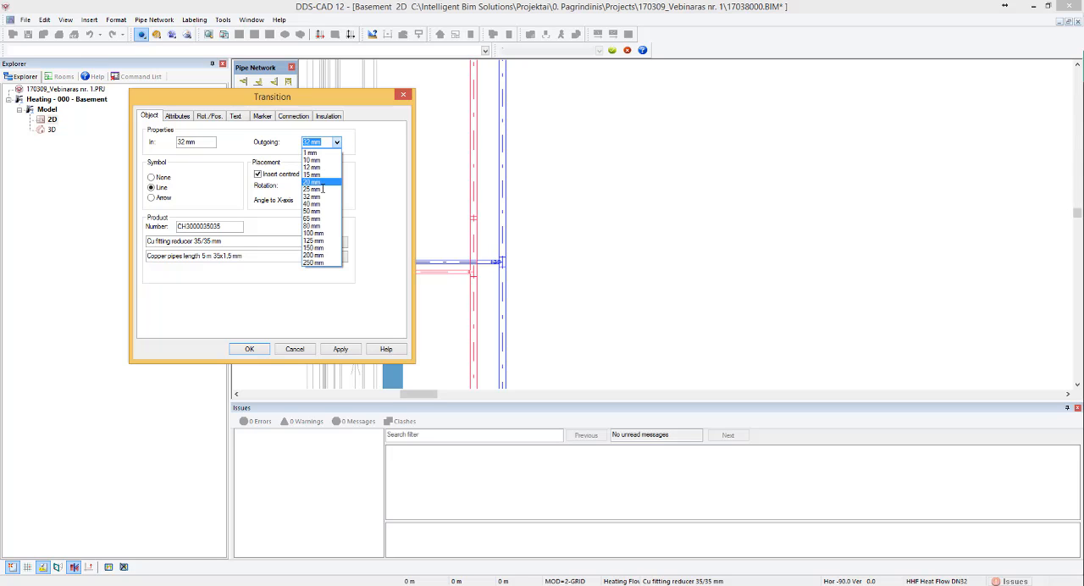
pyautogui.click(322, 189)
pyautogui.click(248, 349)
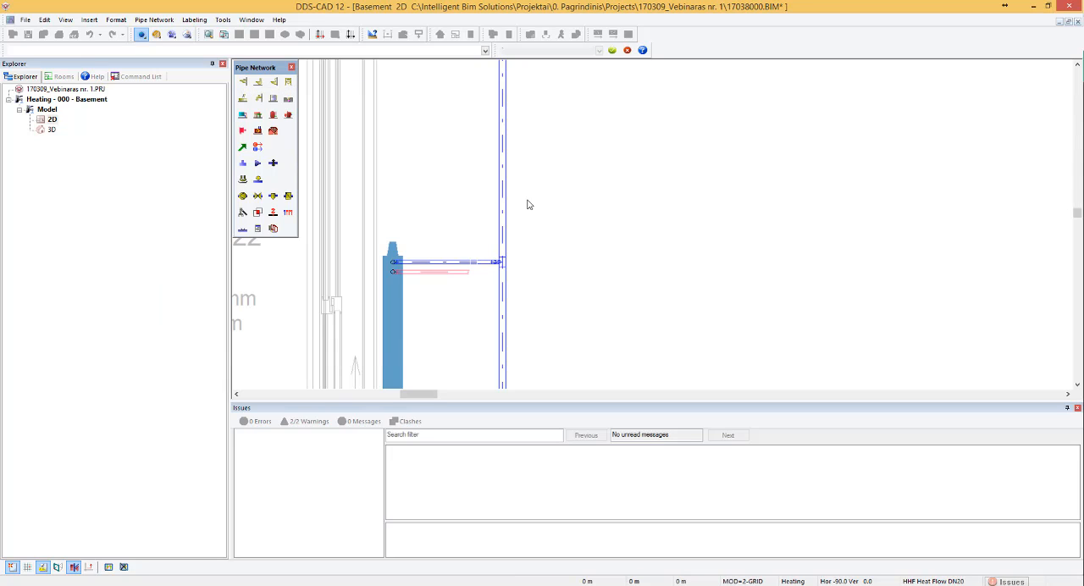
# - Insert a matching transition with 20 mm outgoing size in the adjacent return pipe, dismiss the issue notice and end the command
pyautogui.click(502, 227)
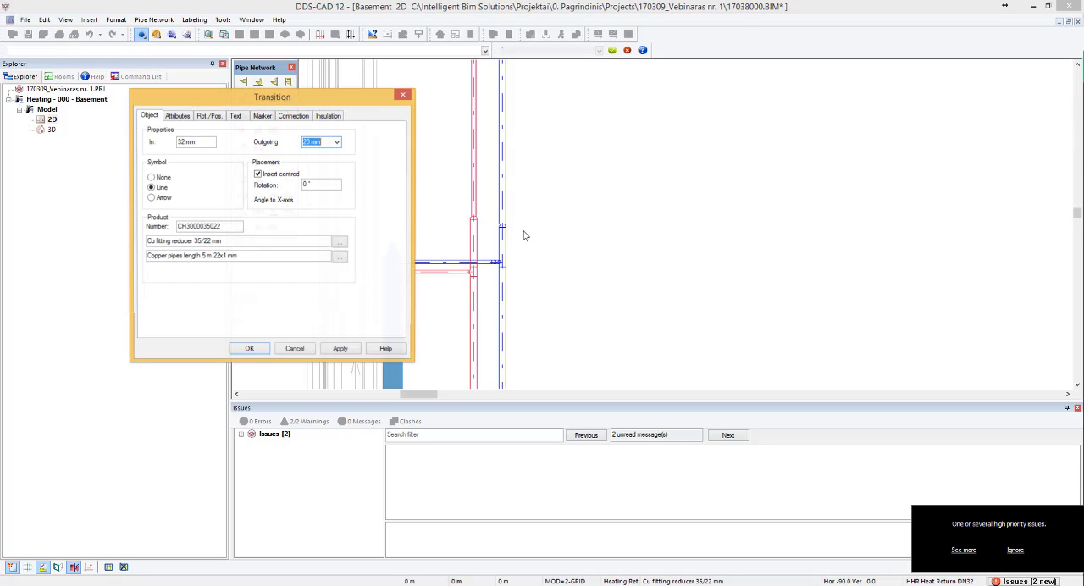
pyautogui.click(249, 349)
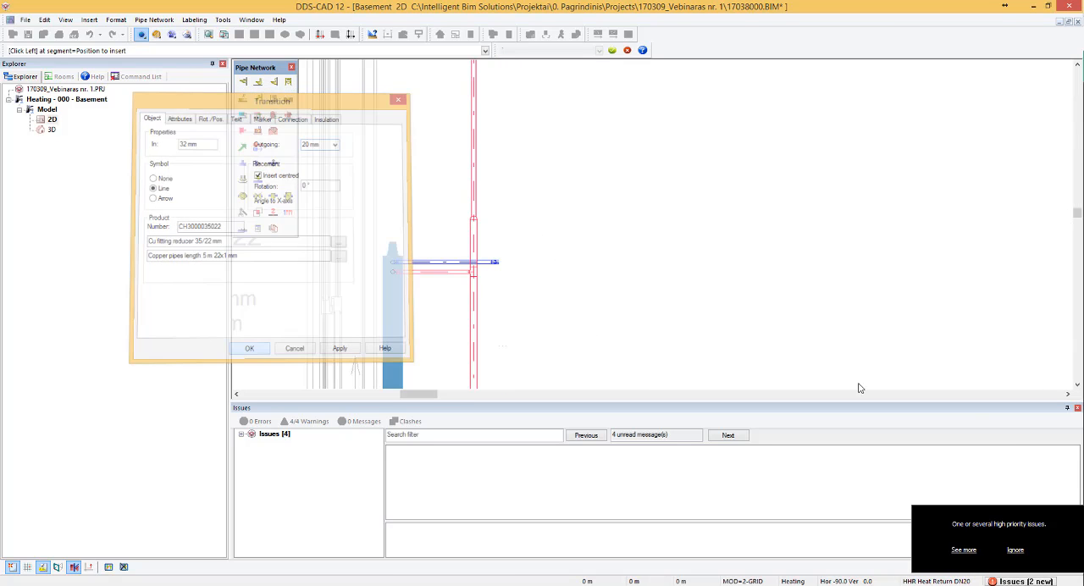
pyautogui.click(1011, 550)
pyautogui.press('Escape')
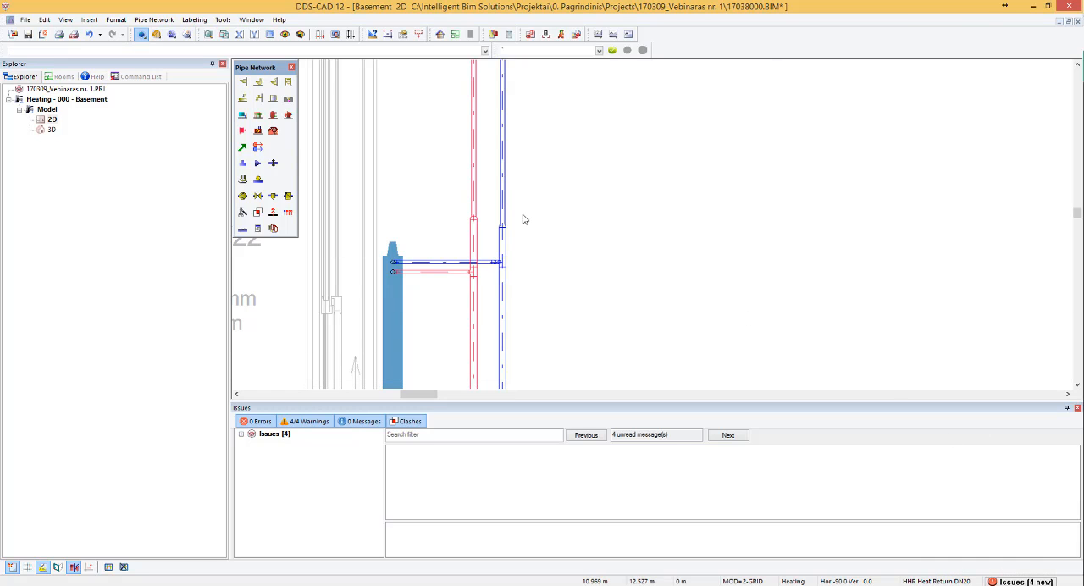
# - Insert a transition with 25 mm outgoing size in the flow pipe just north of the southwest room radiator's connection
pyautogui.scroll(-3, 524, 203)
pyautogui.scroll(-2, 515, 145)
pyautogui.scroll(2, 534, 316)
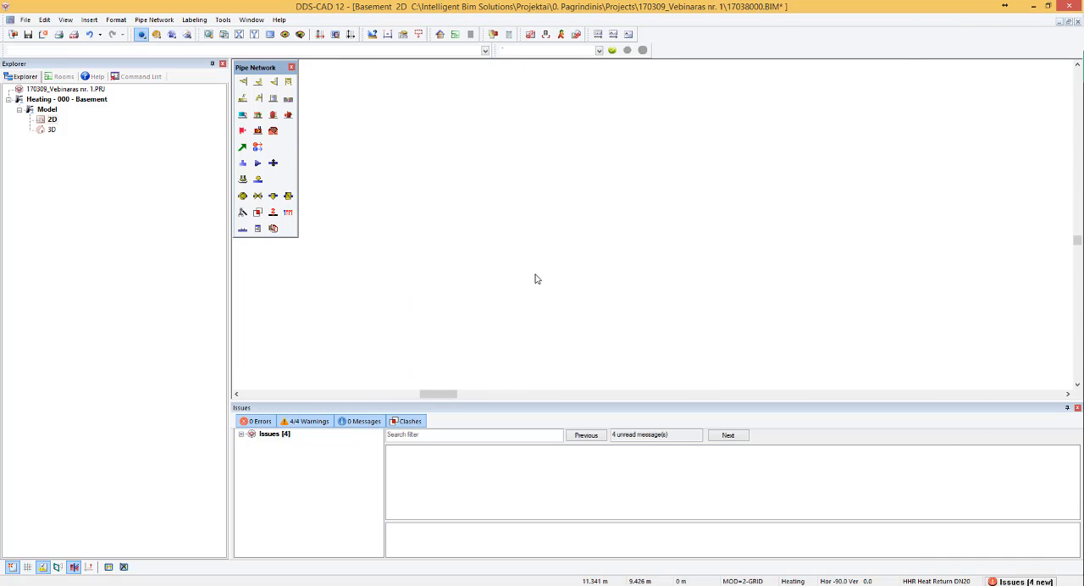
pyautogui.scroll(3, 508, 346)
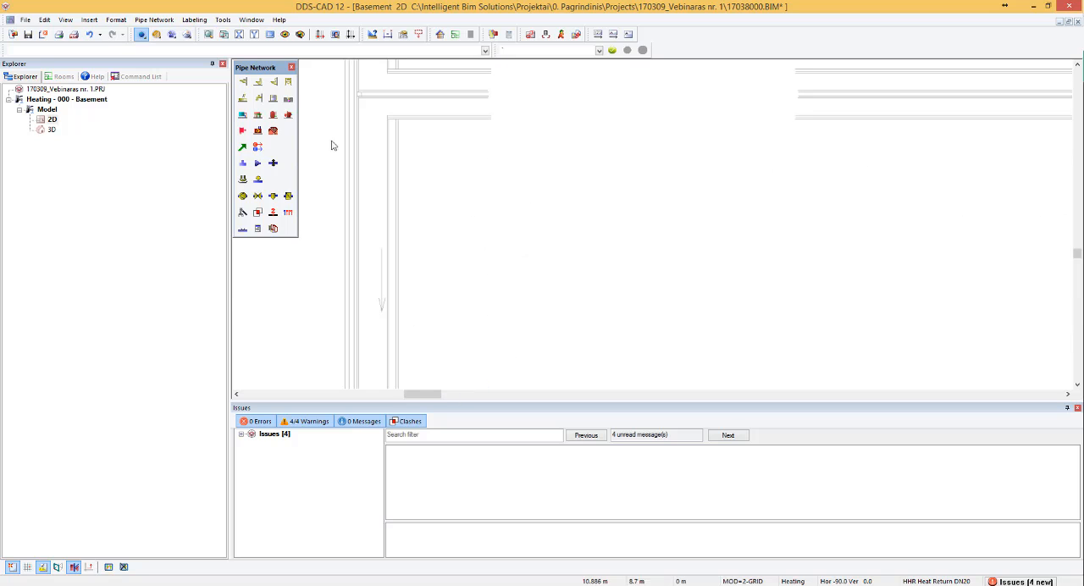
pyautogui.click(258, 163)
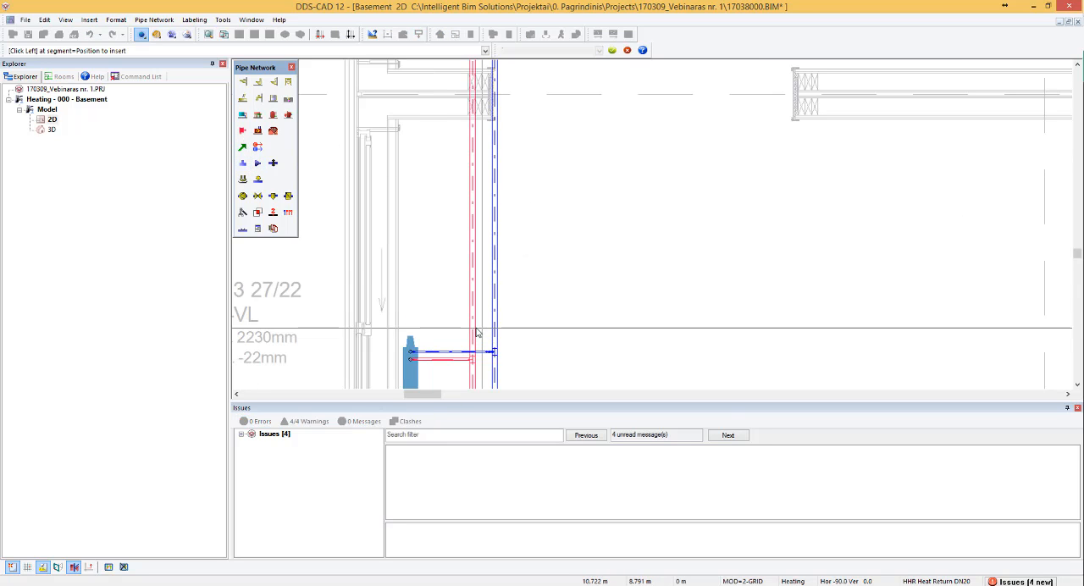
pyautogui.click(473, 328)
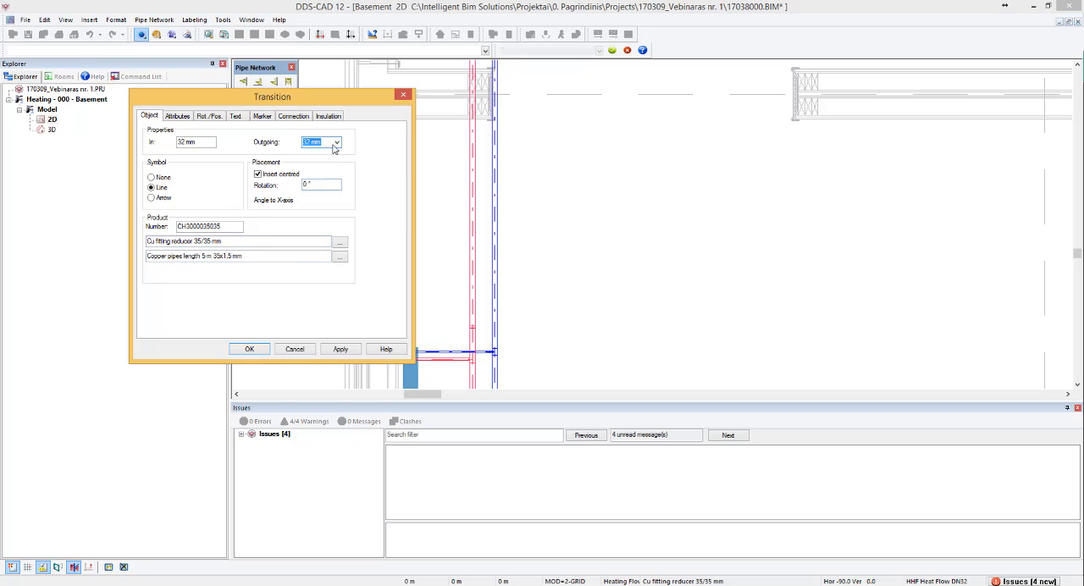
pyautogui.click(335, 142)
pyautogui.click(320, 188)
pyautogui.click(254, 350)
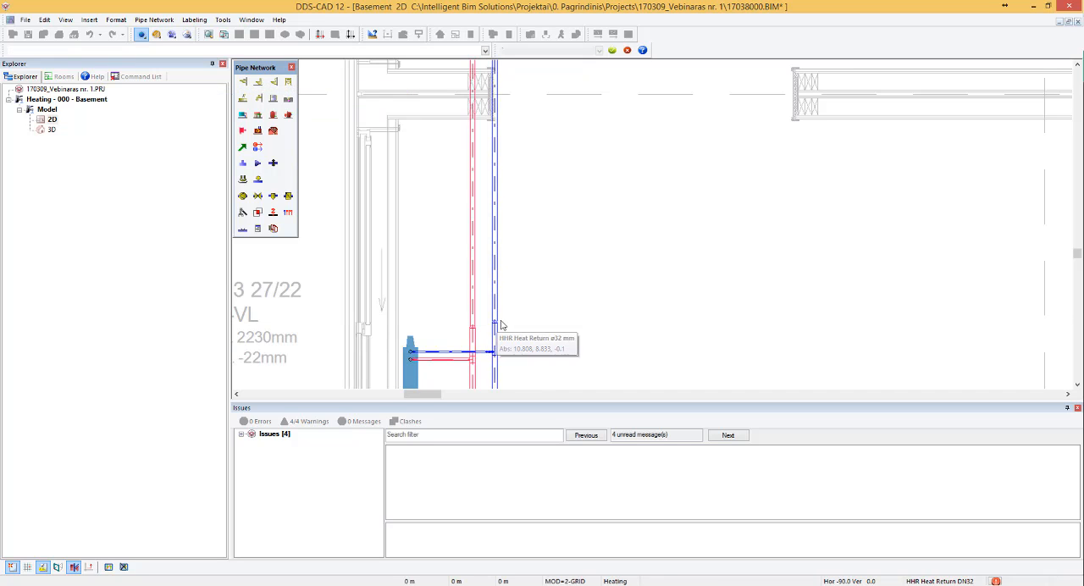
# - Insert a matching transition with 25 mm outgoing size in the return pipe beside the southwest room's flow transition
pyautogui.click(500, 324)
pyautogui.press('Return')
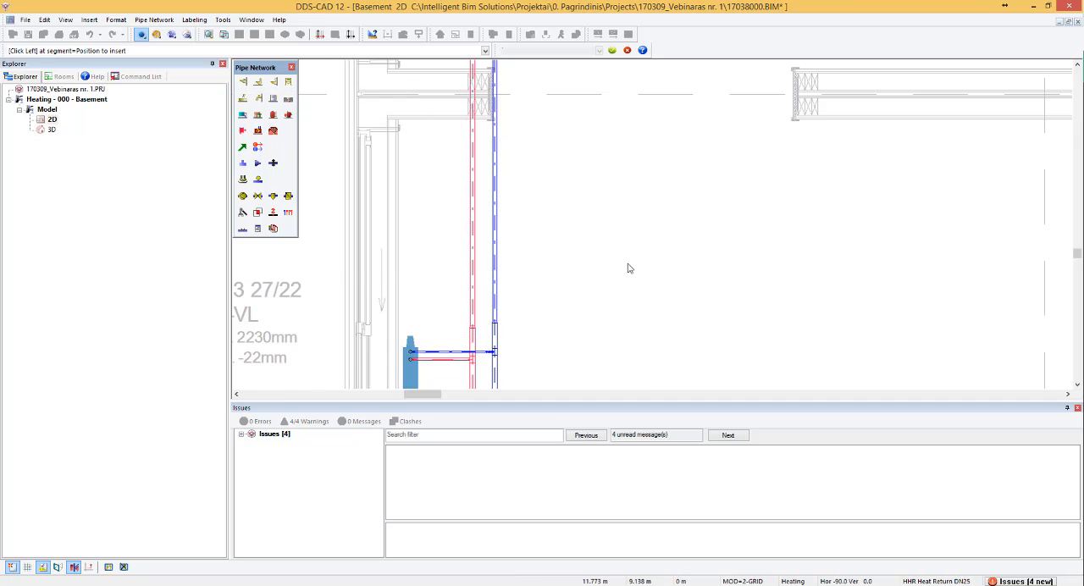
pyautogui.scroll(-6, 627, 268)
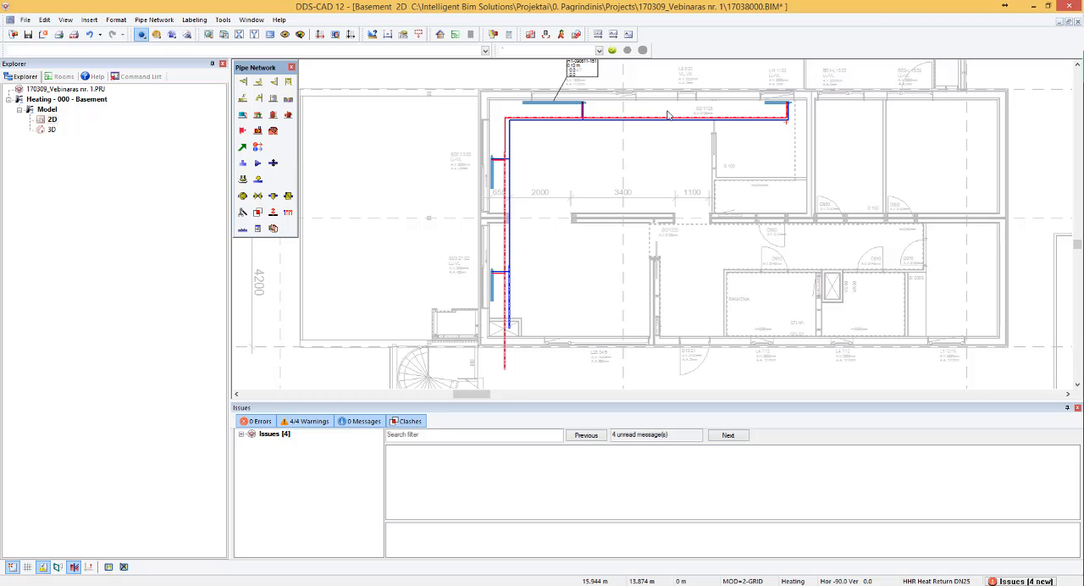
# - Generate the model's parts list and open its Parts list report
pyautogui.click(508, 36)
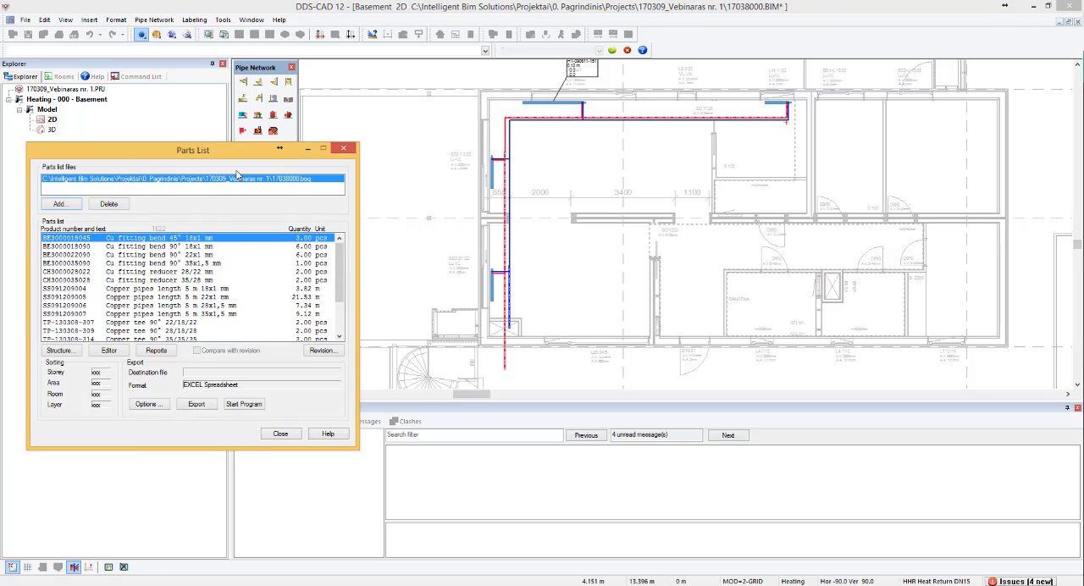
pyautogui.moveTo(245, 148); pyautogui.dragTo(341, 76)
pyautogui.click(255, 278)
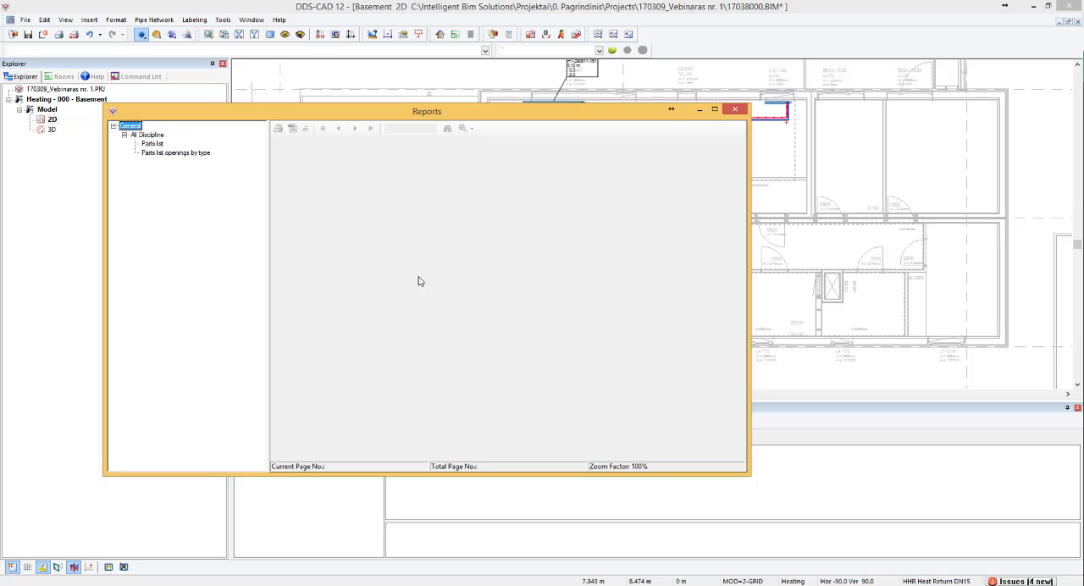
pyautogui.click(152, 144)
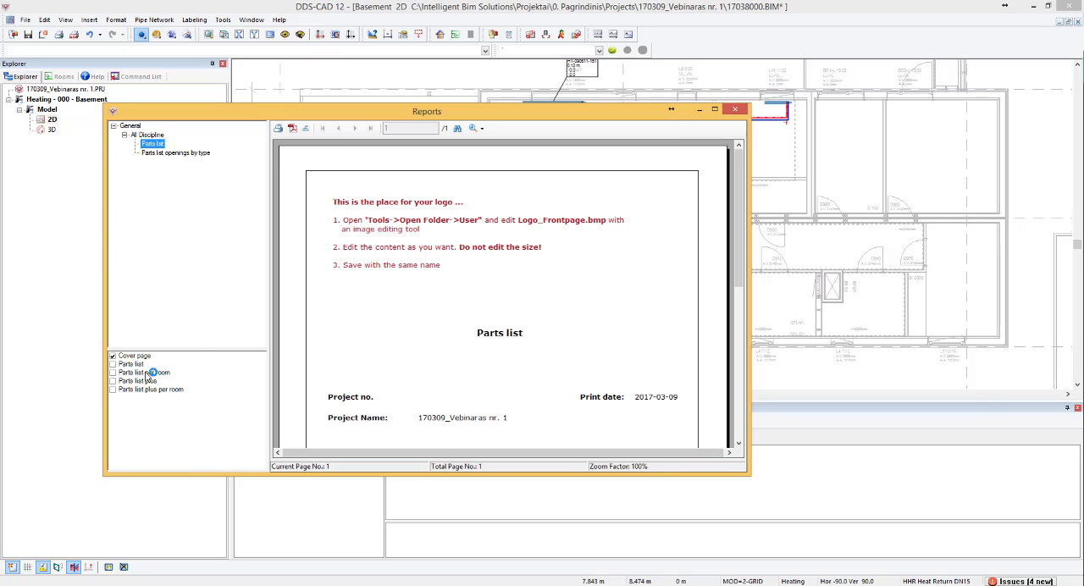
# - Show the Parts list page instead of the cover page, examine the listed products and quantities enlarged, and close the report
pyautogui.click(114, 356)
pyautogui.click(113, 365)
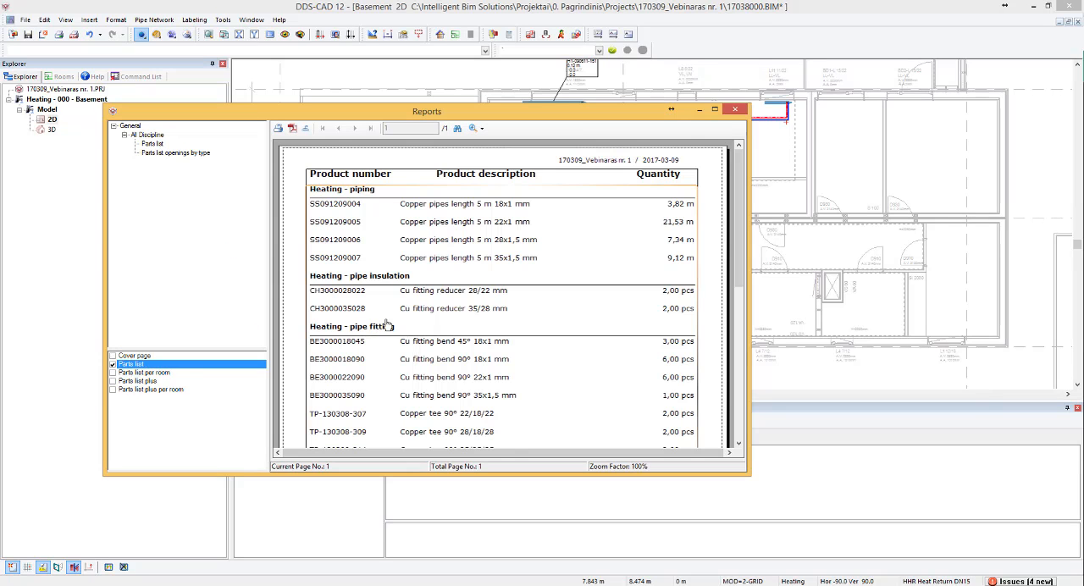
pyautogui.click(715, 110)
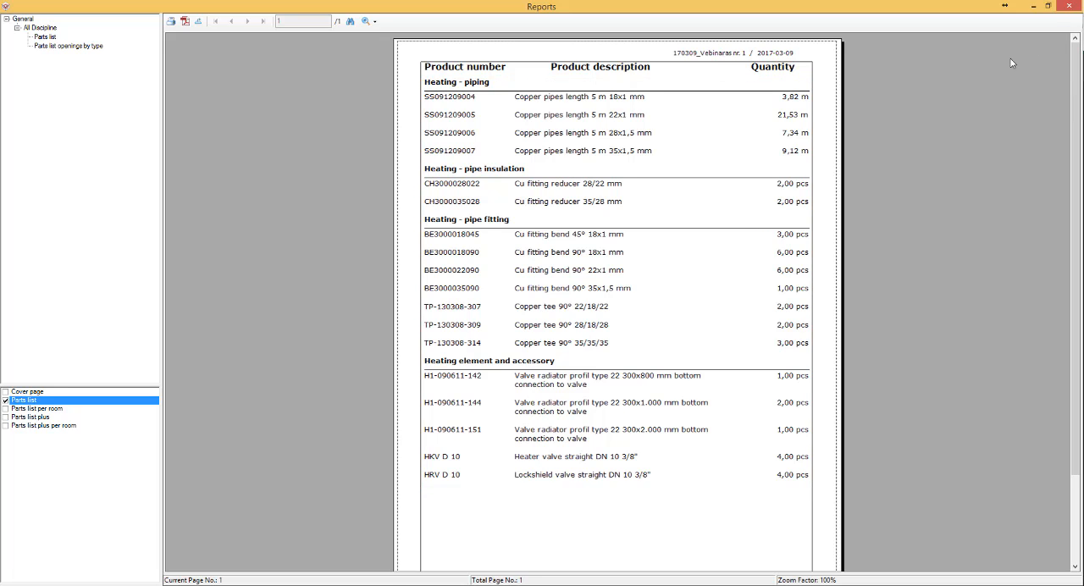
pyautogui.click(1069, 6)
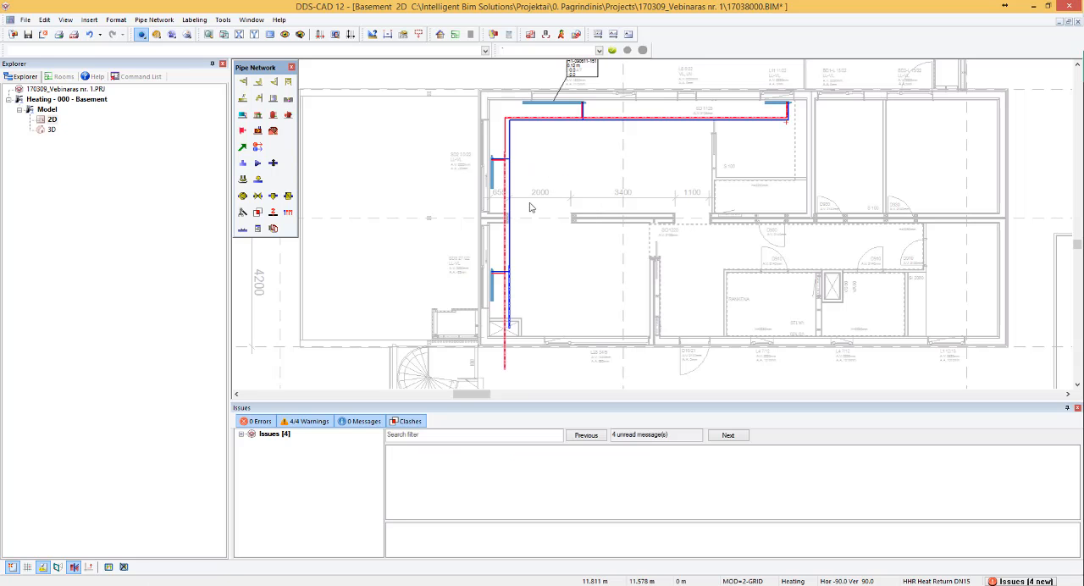
# - Insert a 90° tee with a 25 mm branch in the flow pipe beside the northwest room's west-wall radiator and draw a copper branch eastward
pyautogui.scroll(2, 533, 156)
pyautogui.scroll(2, 484, 117)
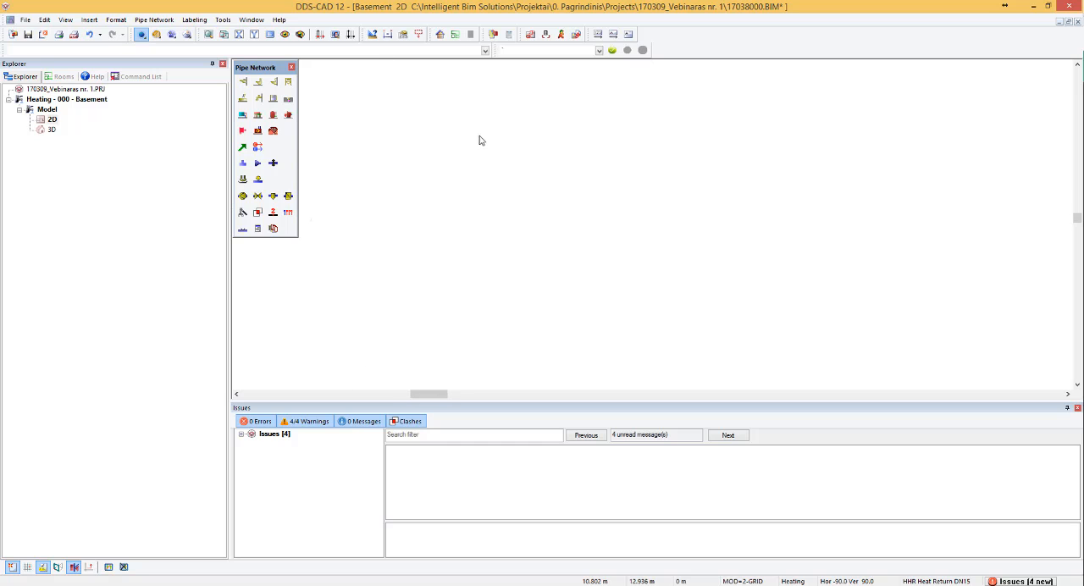
pyautogui.click(242, 147)
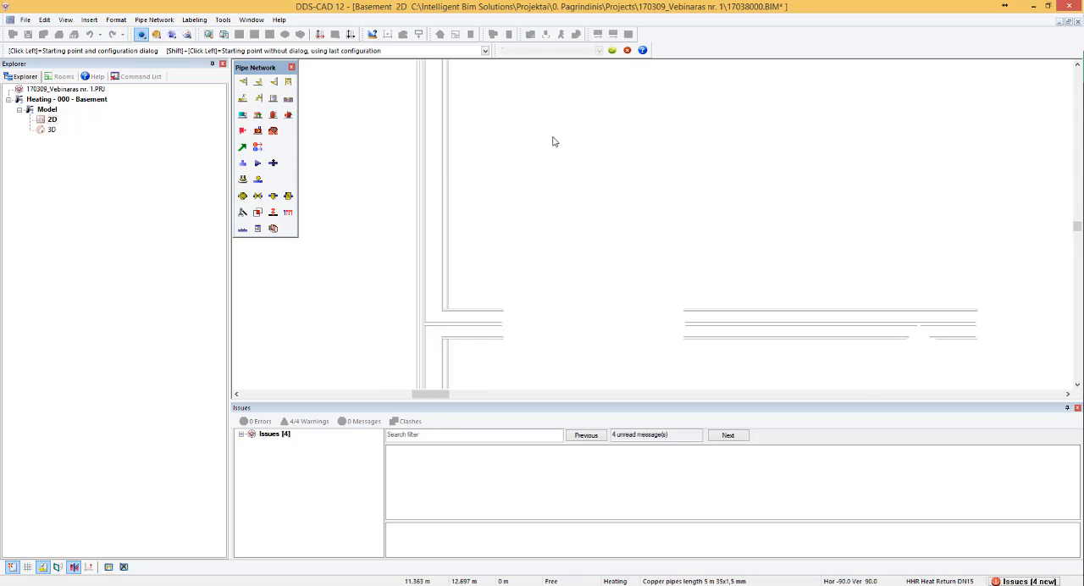
pyautogui.scroll(2, 535, 179)
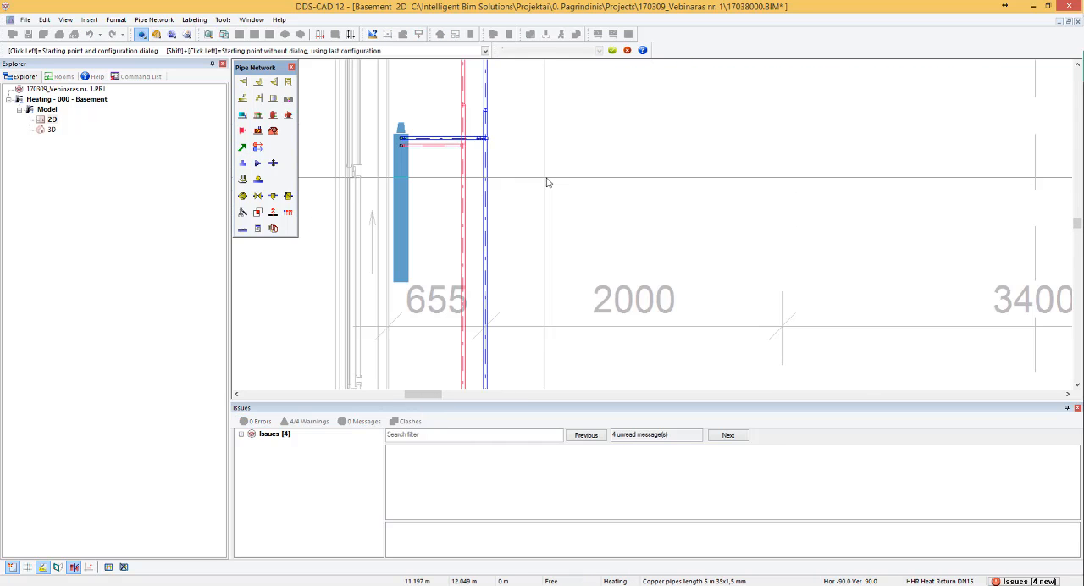
pyautogui.click(462, 209)
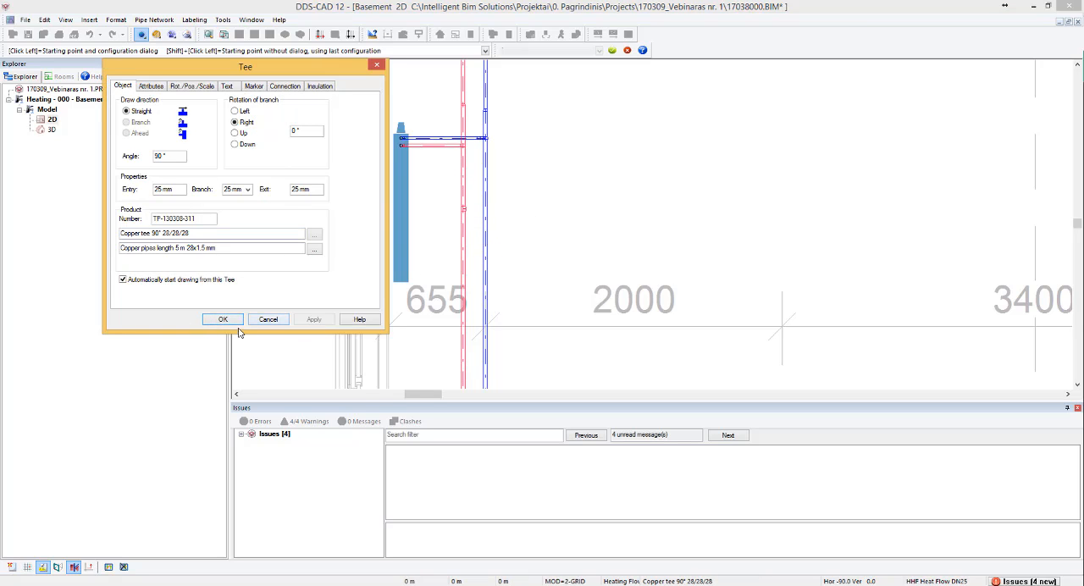
pyautogui.click(223, 319)
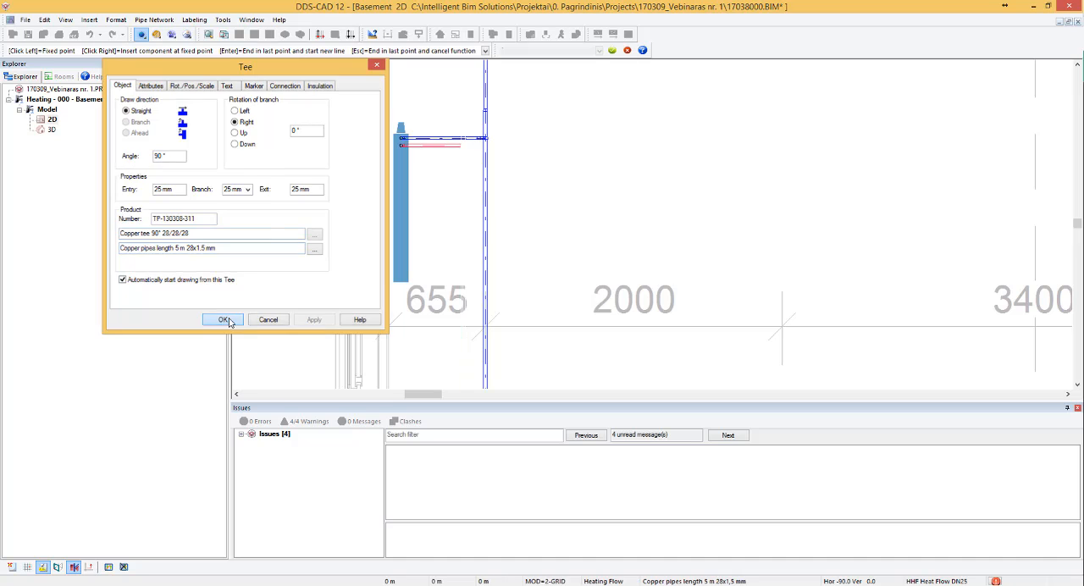
pyautogui.scroll(2, 518, 217)
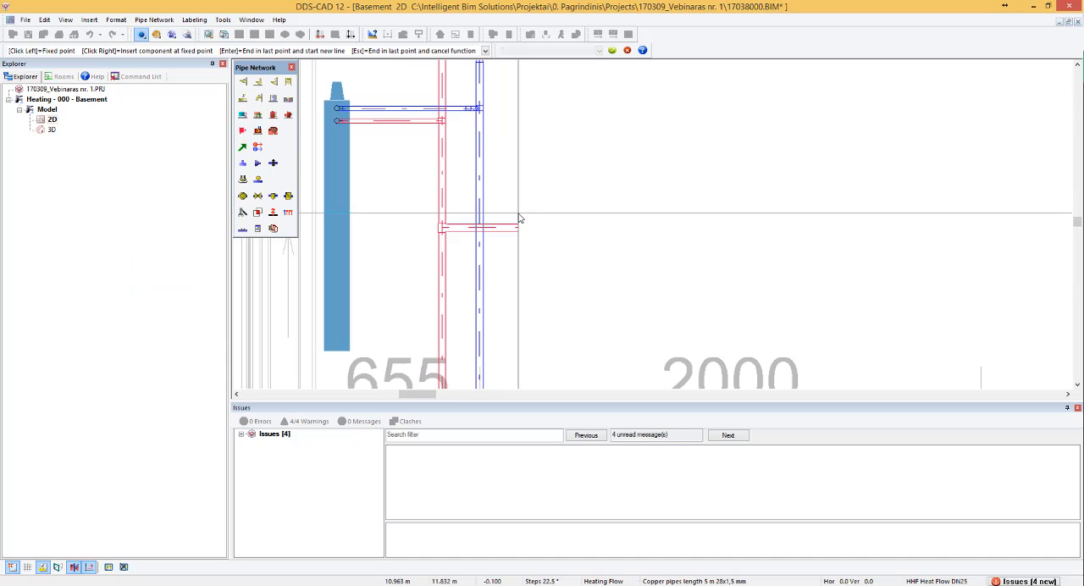
pyautogui.scroll(-2, 545, 217)
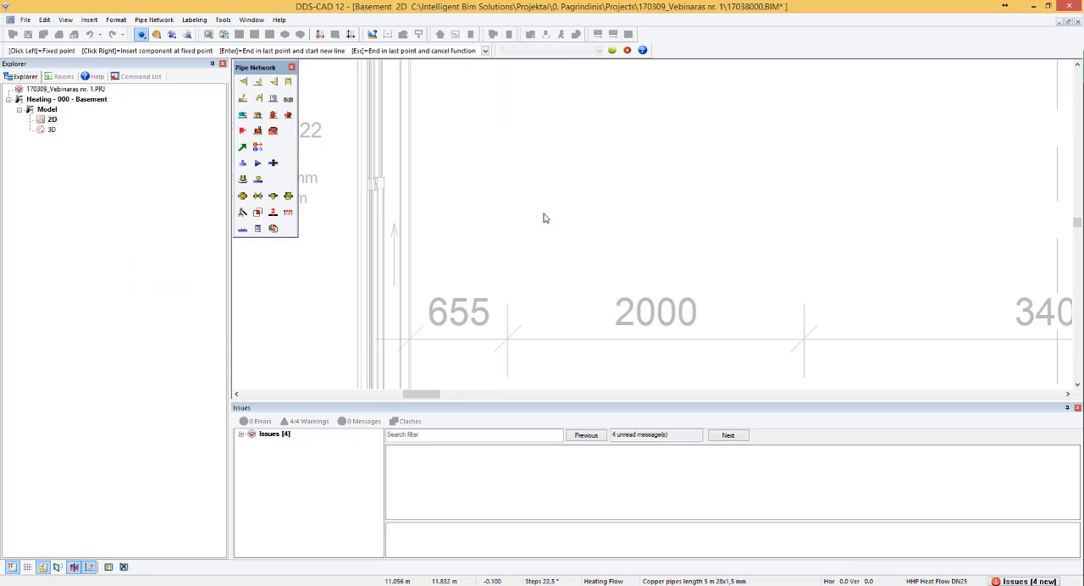
pyautogui.click(854, 223)
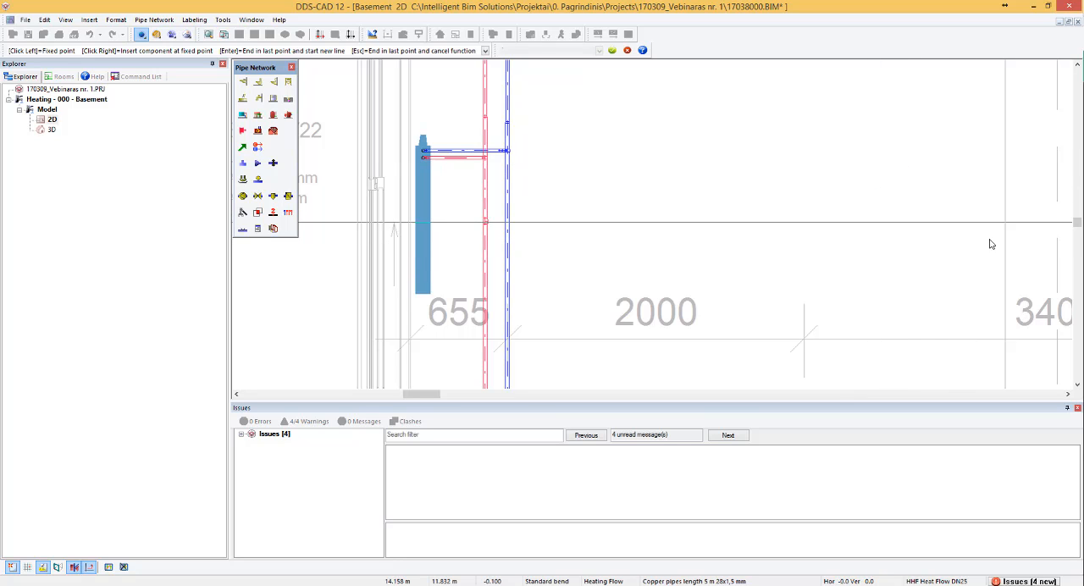
pyautogui.press('Escape')
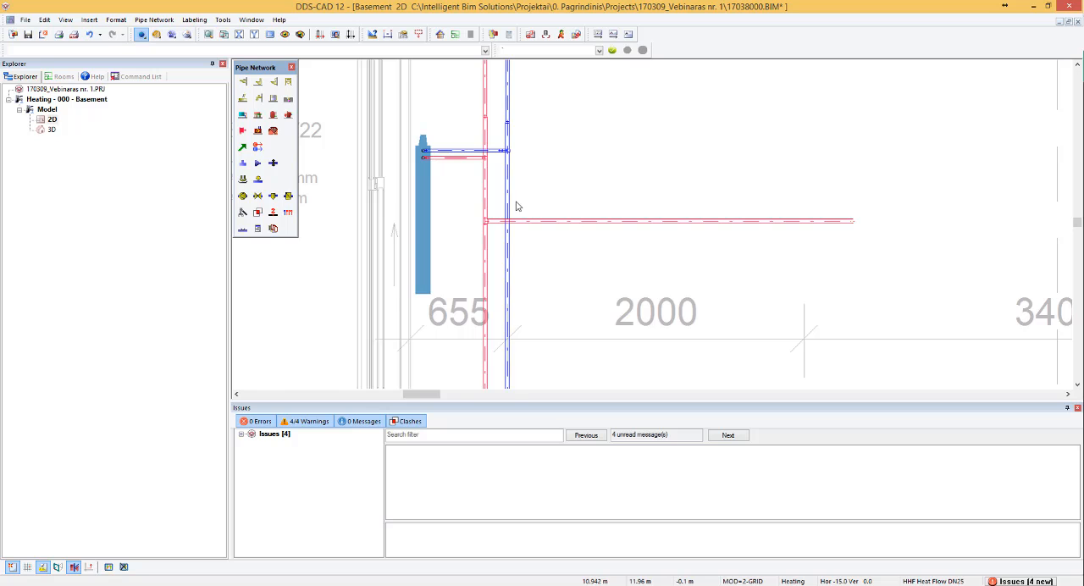
# - Insert a 90° copper tee 28/28/28 in the return pipe beside the northwest radiator and draw a 28x1,5 mm copper branch eastward
pyautogui.scroll(2, 516, 211)
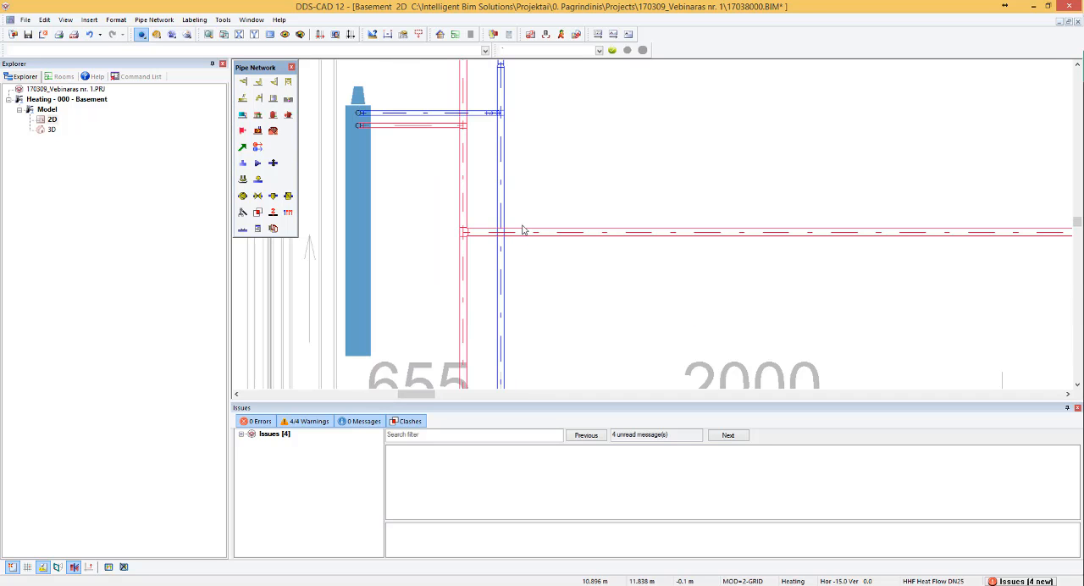
pyautogui.click(242, 146)
pyautogui.click(500, 177)
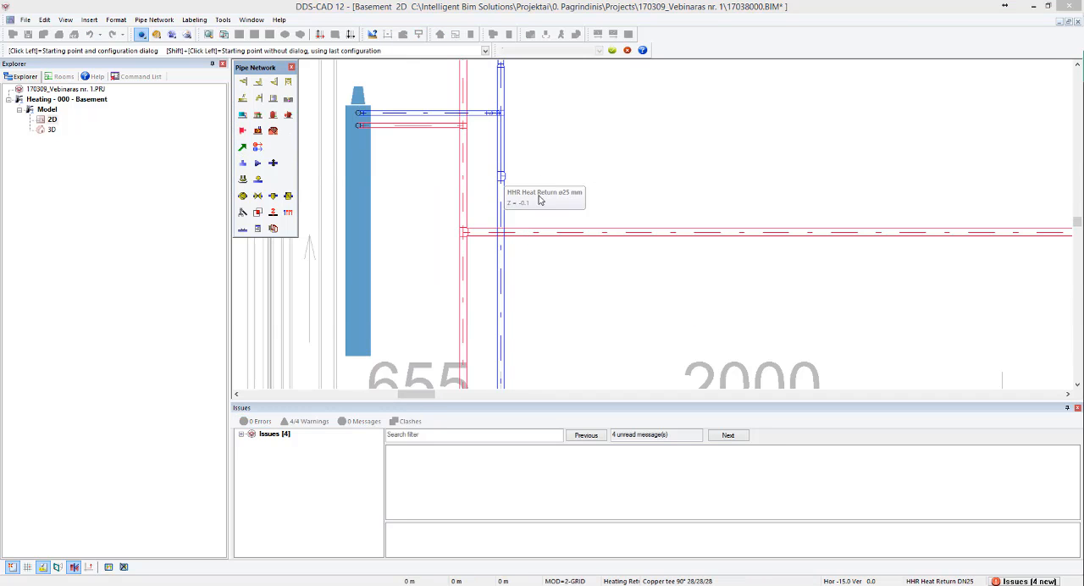
pyautogui.click(223, 319)
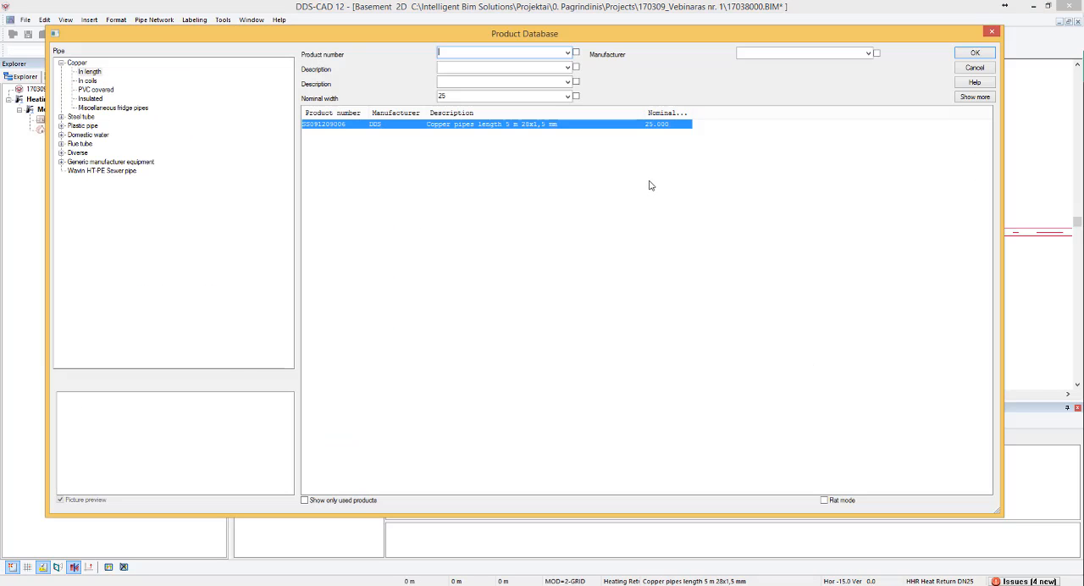
pyautogui.click(956, 55)
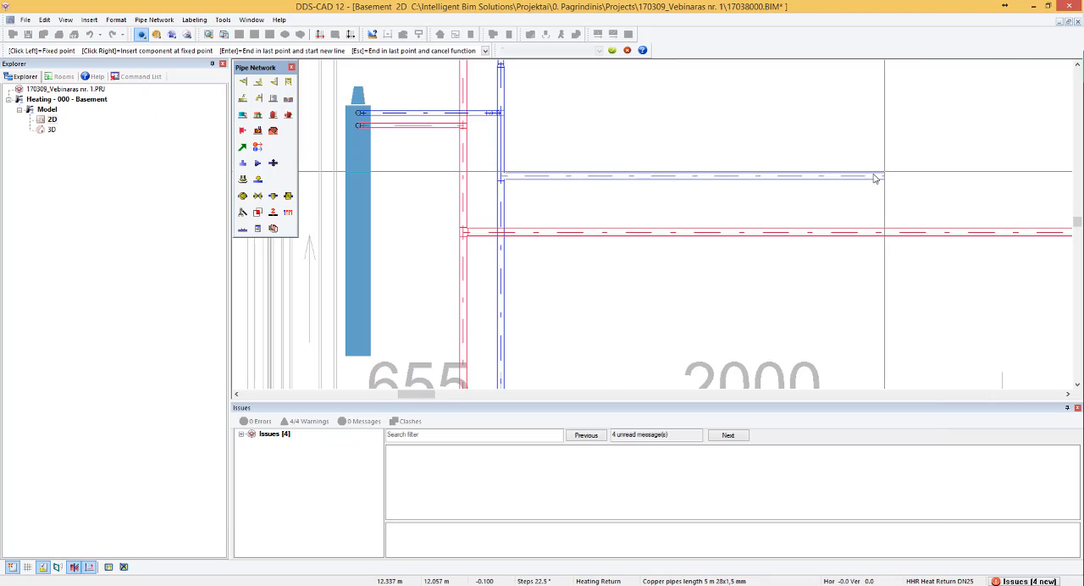
pyautogui.scroll(-2, 889, 173)
pyautogui.click(973, 195)
pyautogui.press('Escape')
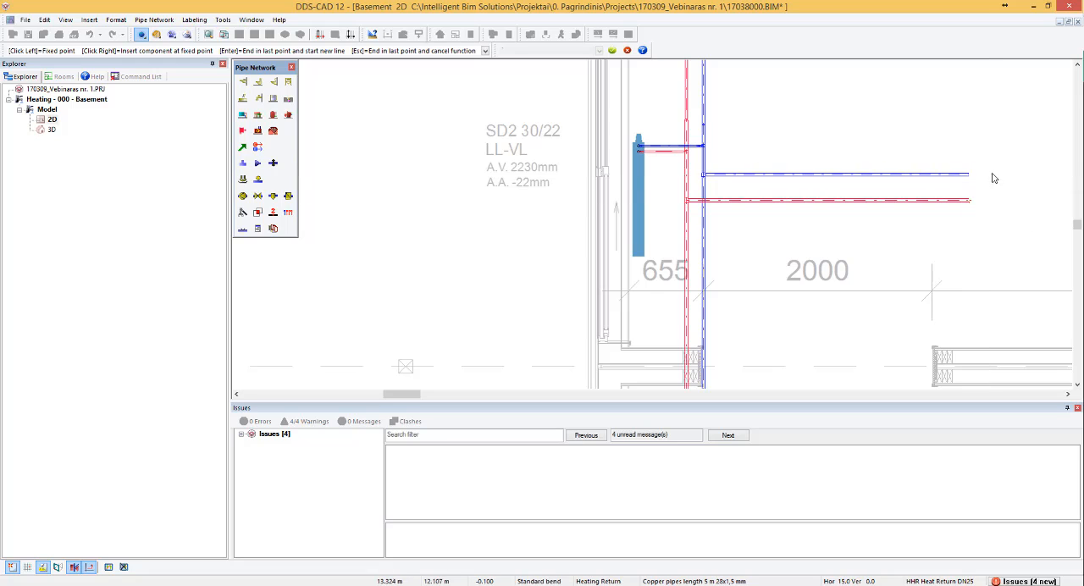
# - Run clash detection against pipes only, with pipe reconnection off, examine the marked crossing, and clear the clash marker
pyautogui.scroll(3, 697, 180)
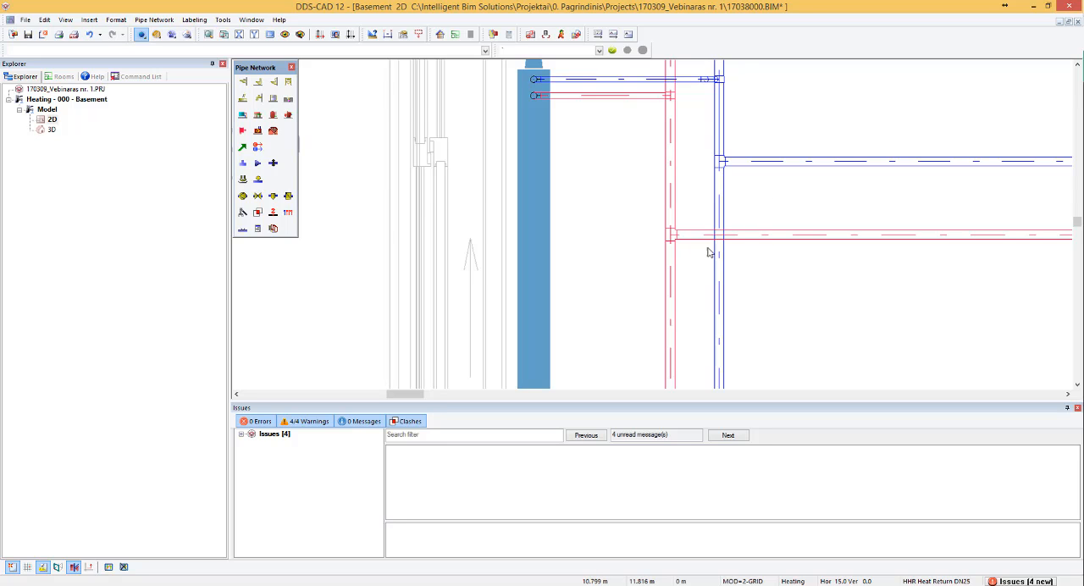
pyautogui.scroll(-2, 710, 249)
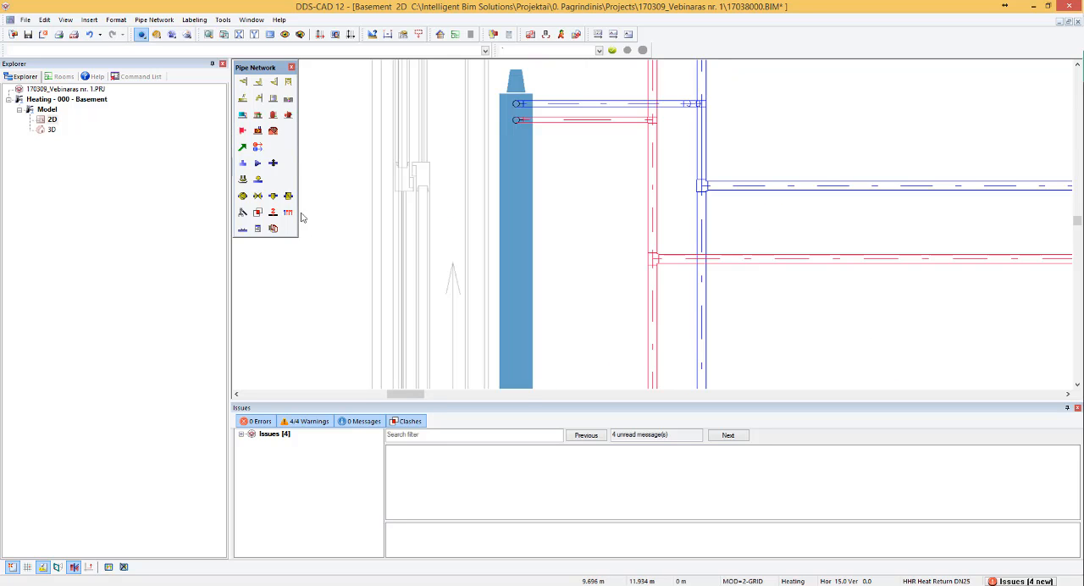
pyautogui.click(242, 213)
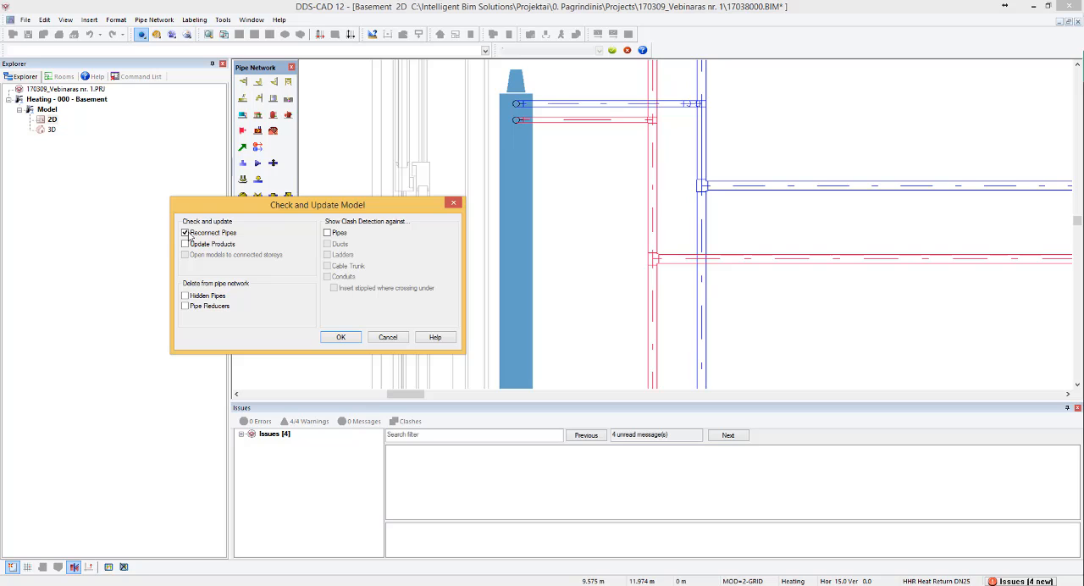
pyautogui.click(327, 234)
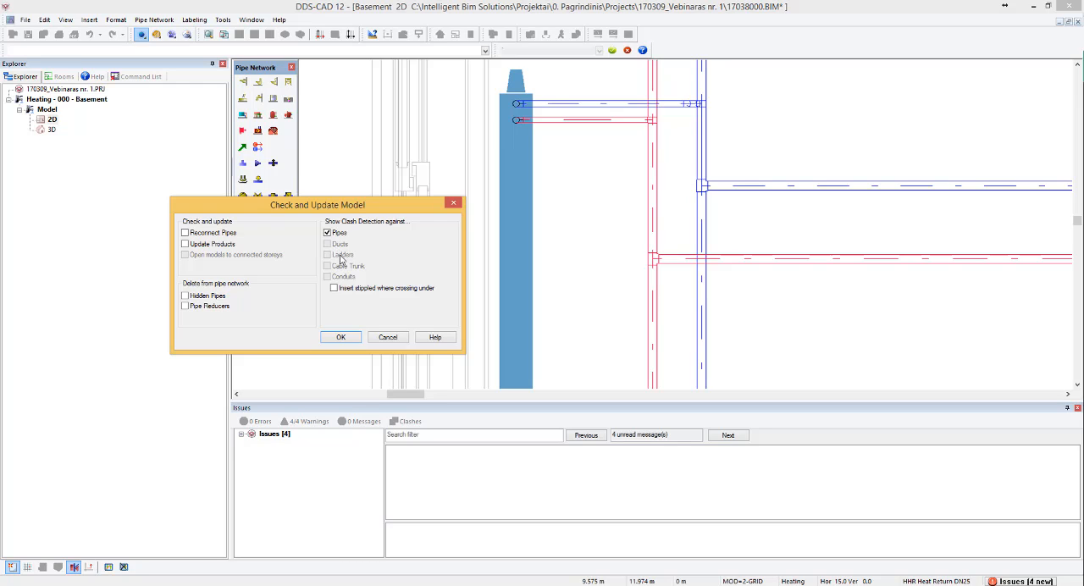
pyautogui.click(341, 338)
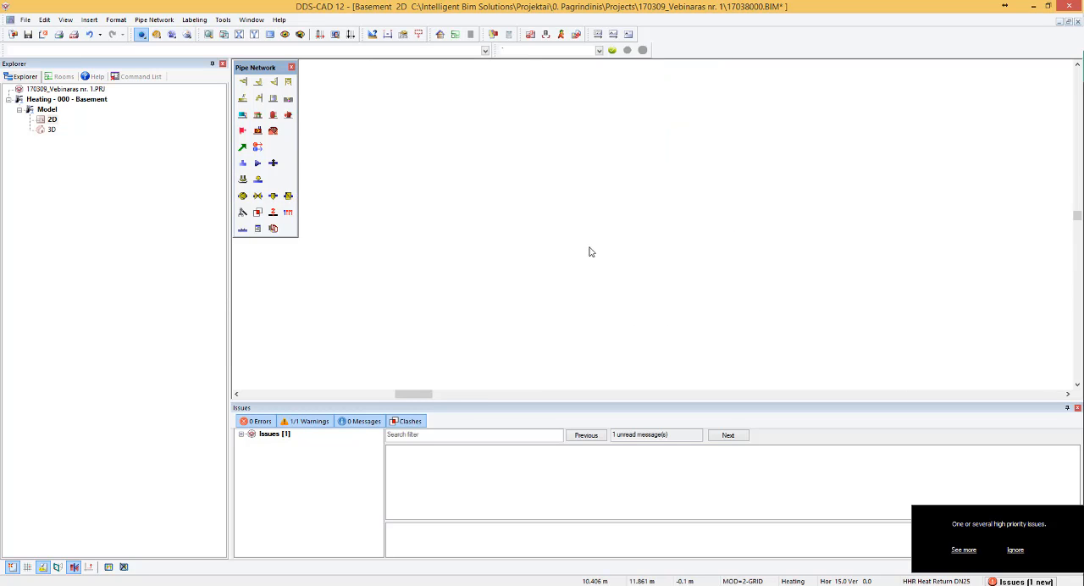
pyautogui.scroll(3, 614, 251)
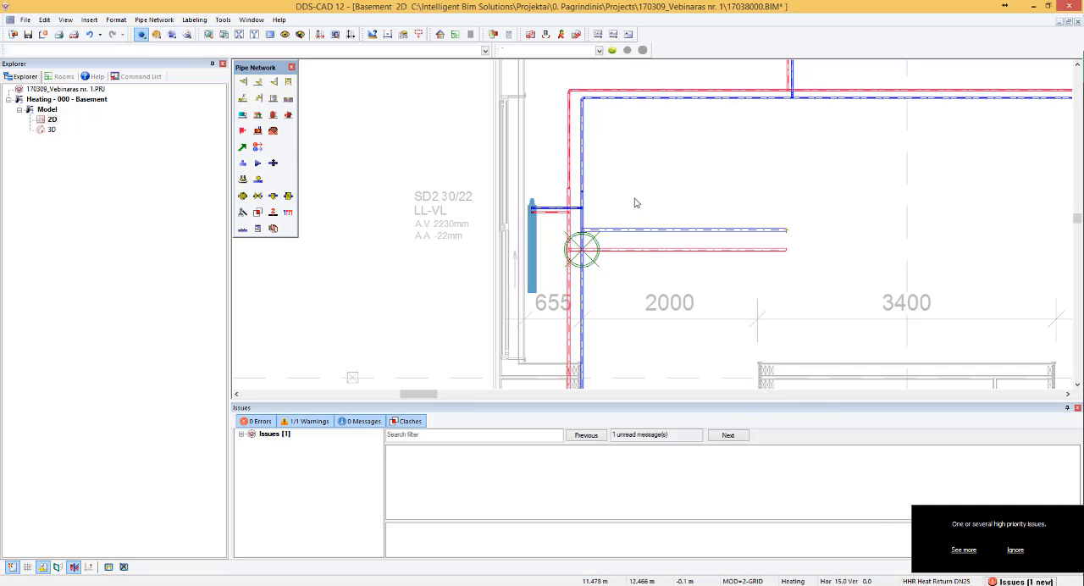
pyautogui.scroll(3, 576, 246)
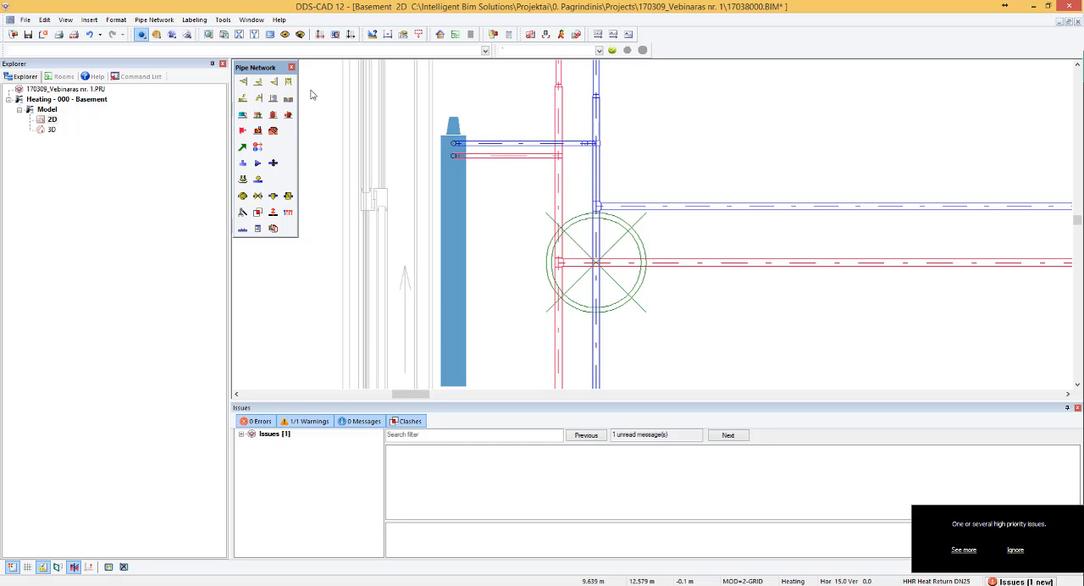
pyautogui.click(271, 34)
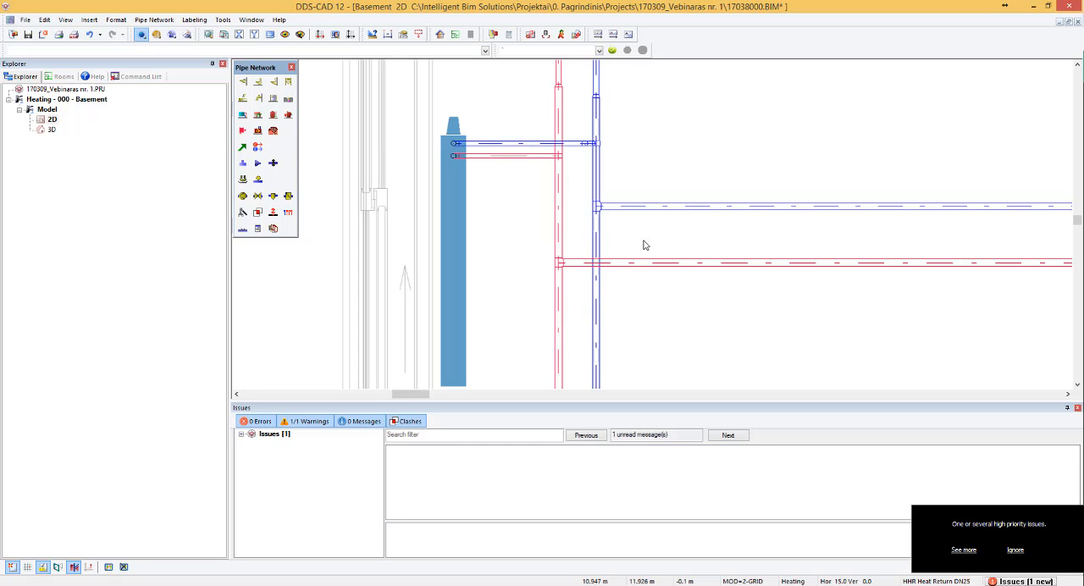
# - Split the return pipe on both sides of the flow branch crossing and delete the section between the splits
pyautogui.scroll(2, 669, 271)
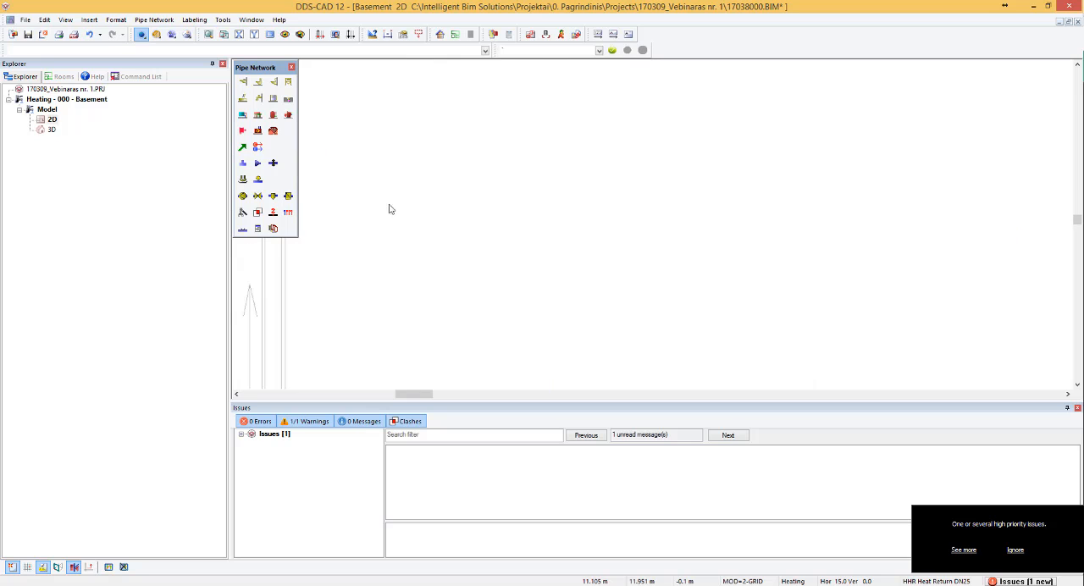
pyautogui.click(244, 227)
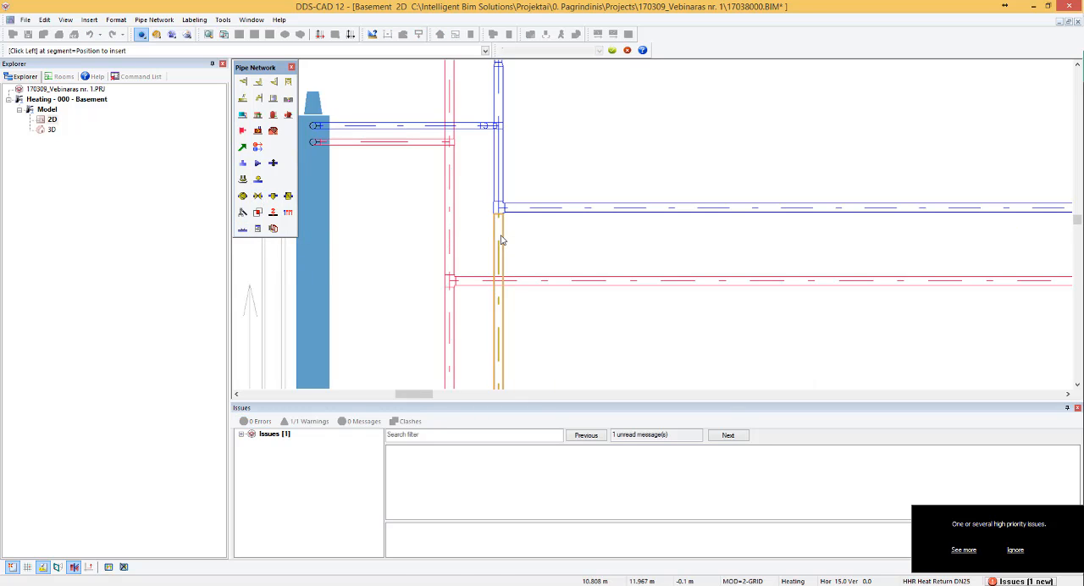
pyautogui.click(499, 249)
pyautogui.click(204, 271)
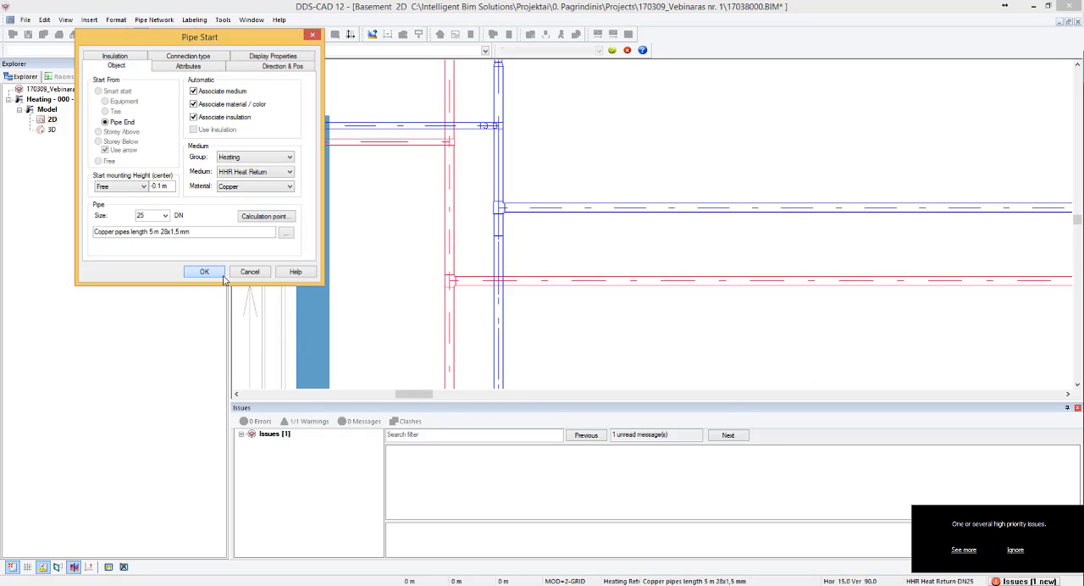
pyautogui.press('Escape')
pyautogui.press('Escape')
pyautogui.click(502, 312)
pyautogui.press('Delete')
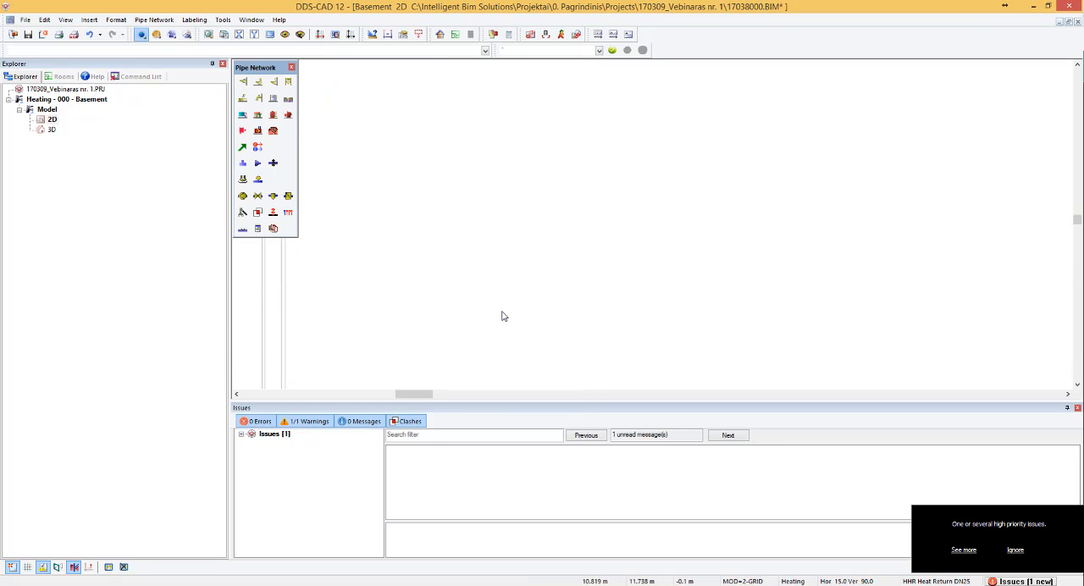
# - Redraw the missing return pipe over the flow branch at 45° with 0.01 m distance and connect it to the open end below the tee
pyautogui.click(242, 146)
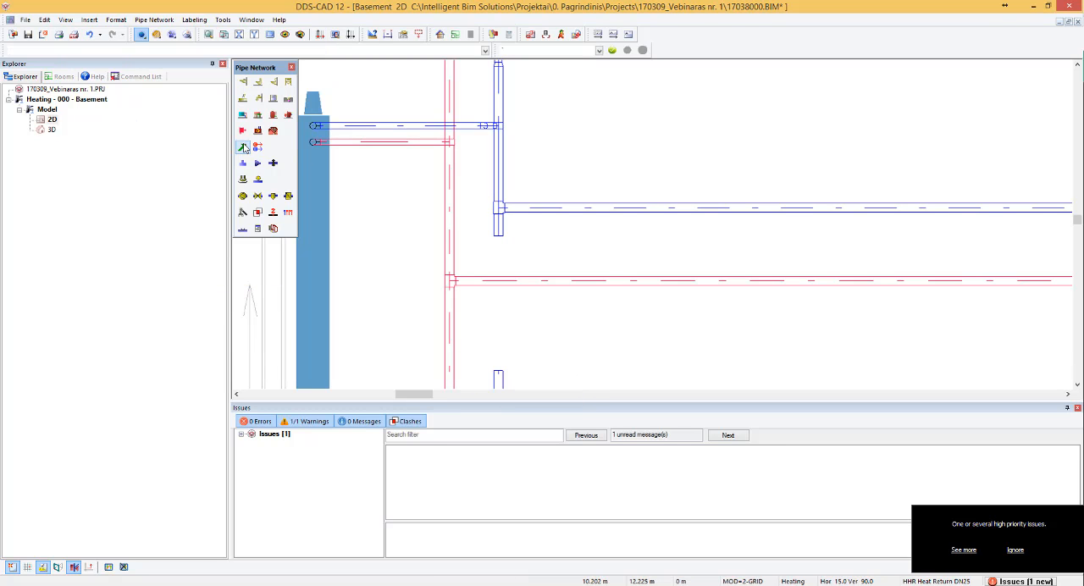
pyautogui.keyDown('shift'); pyautogui.click(512, 373); pyautogui.keyUp('shift')
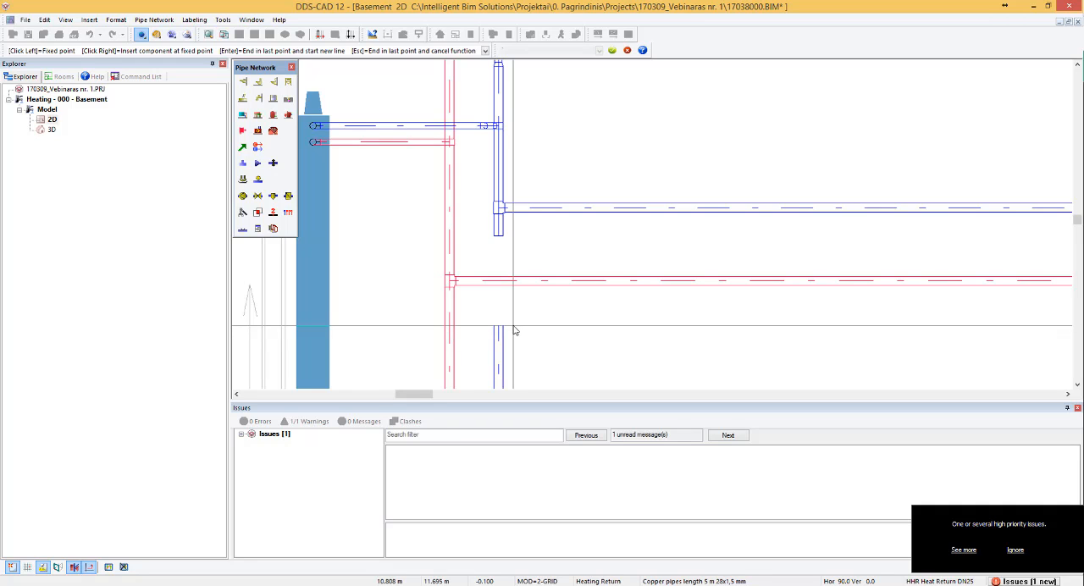
pyautogui.scroll(2, 510, 314)
pyautogui.moveTo(494, 272)
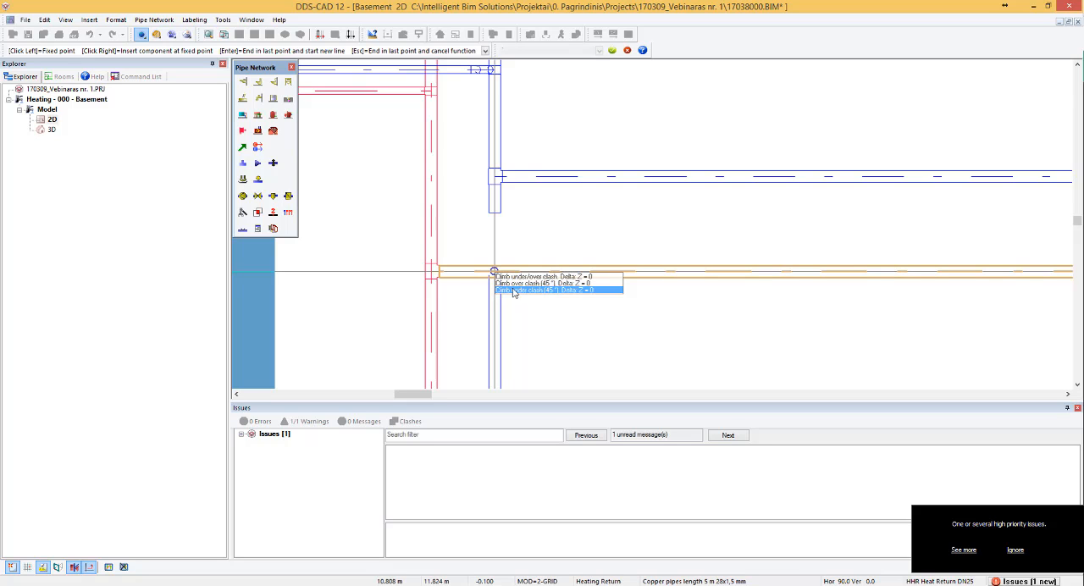
pyautogui.click(517, 277)
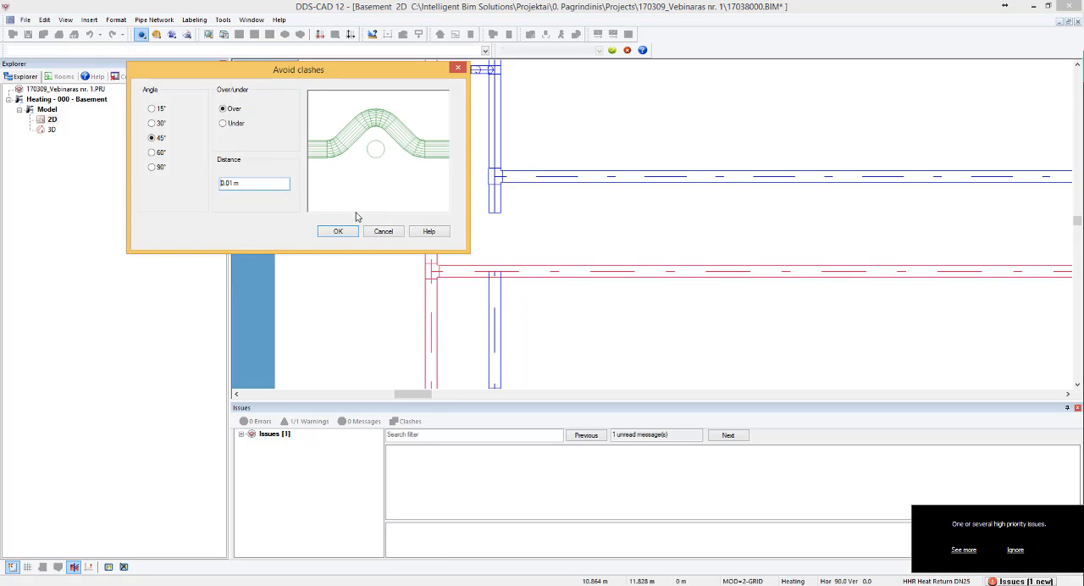
pyautogui.click(229, 126)
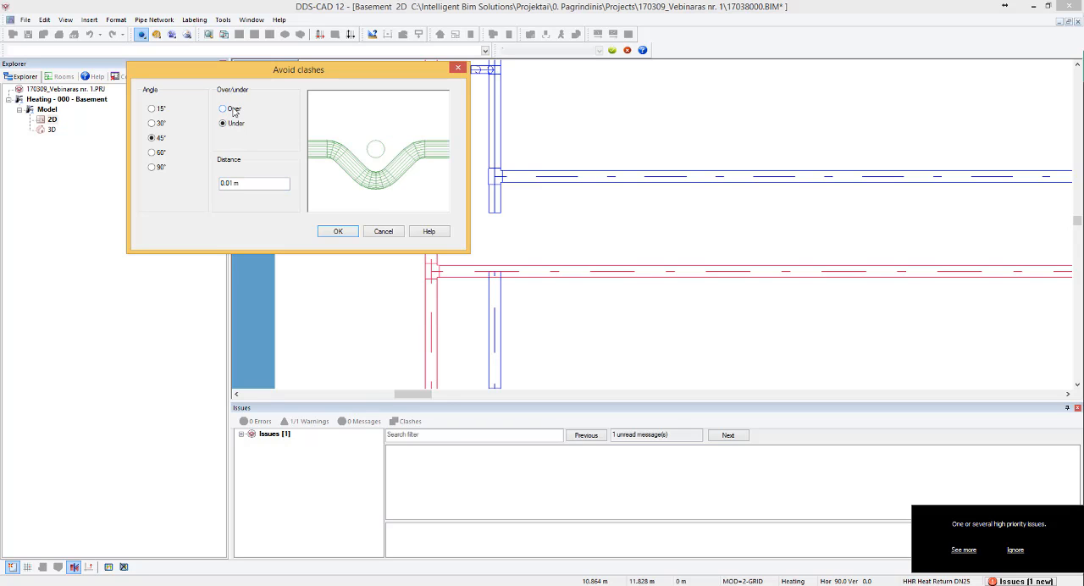
pyautogui.click(232, 110)
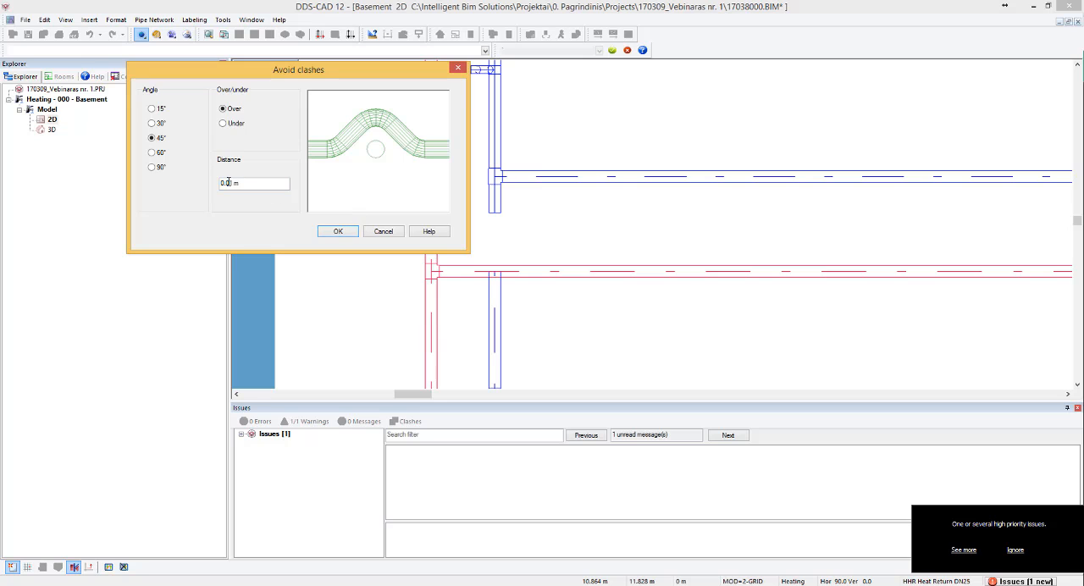
pyautogui.click(339, 232)
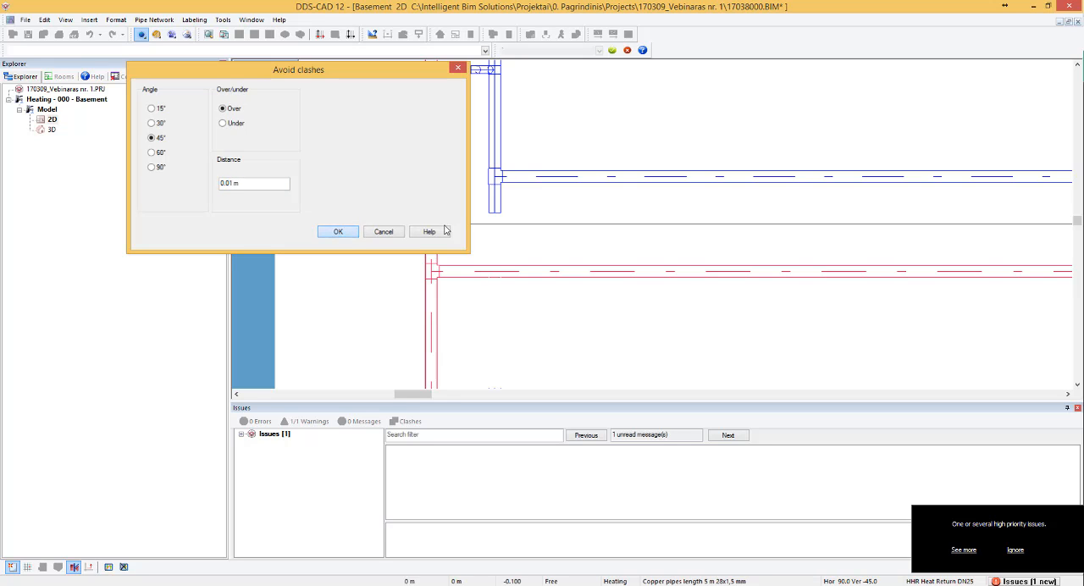
pyautogui.click(494, 213)
pyautogui.click(220, 258)
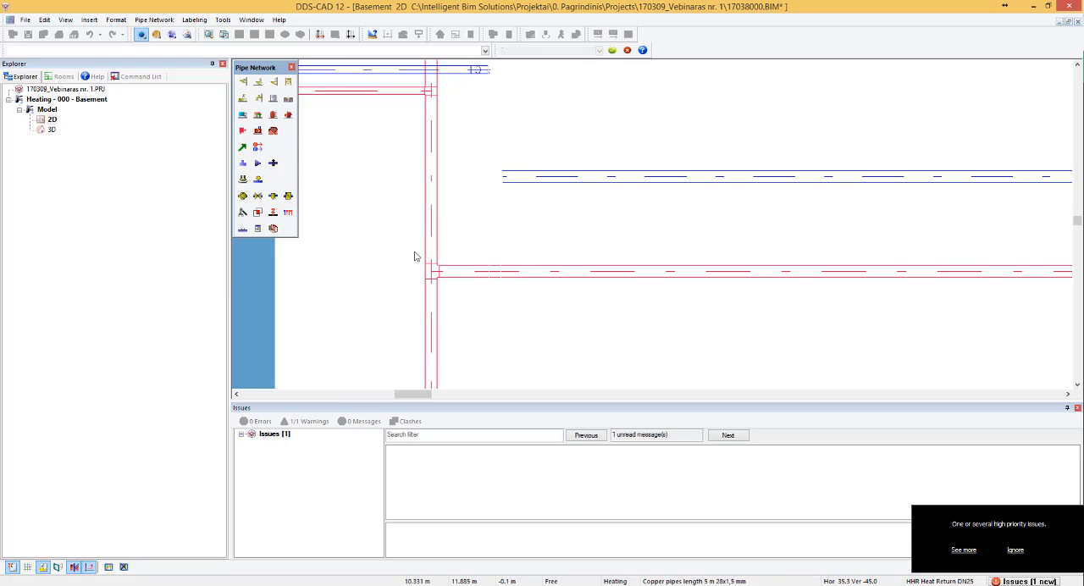
# - Rerun clash detection against pipes and examine the rerouted crossing of the return pipe and flow branch
pyautogui.scroll(-2, 564, 211)
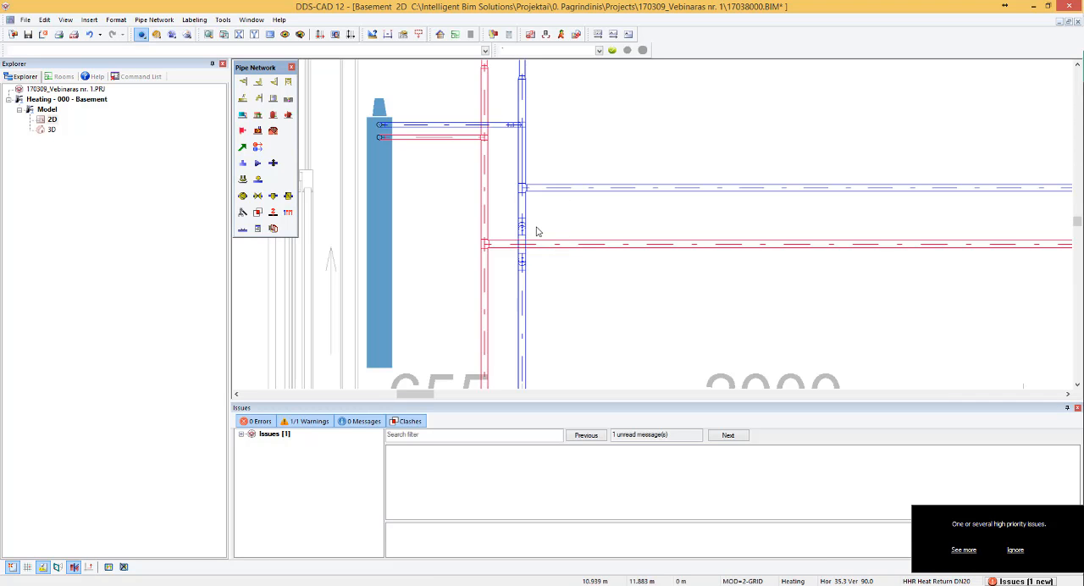
pyautogui.scroll(2, 543, 233)
pyautogui.scroll(-2, 487, 249)
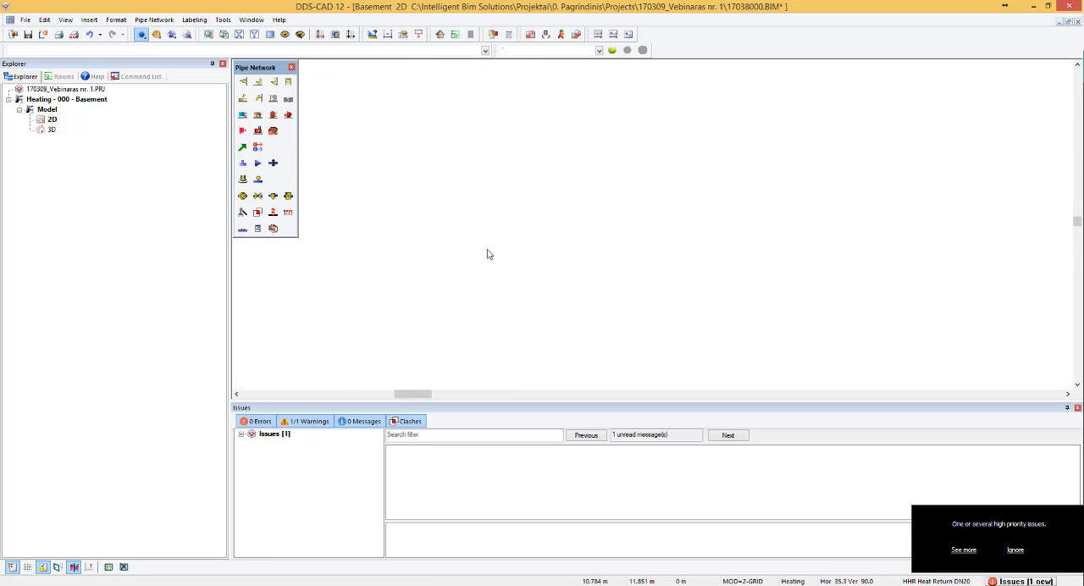
pyautogui.click(243, 213)
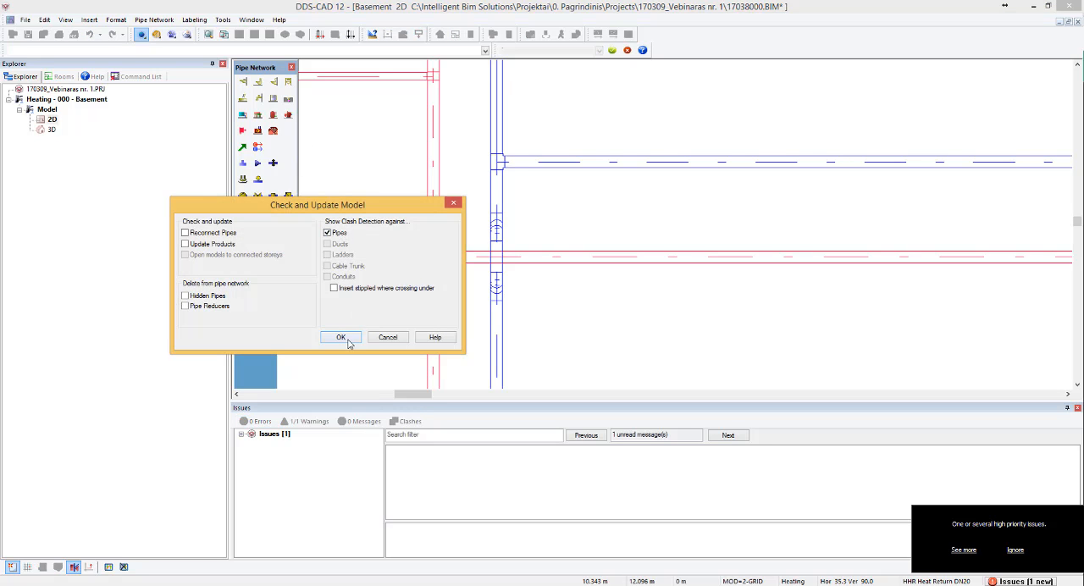
pyautogui.click(340, 337)
pyautogui.scroll(3, 520, 269)
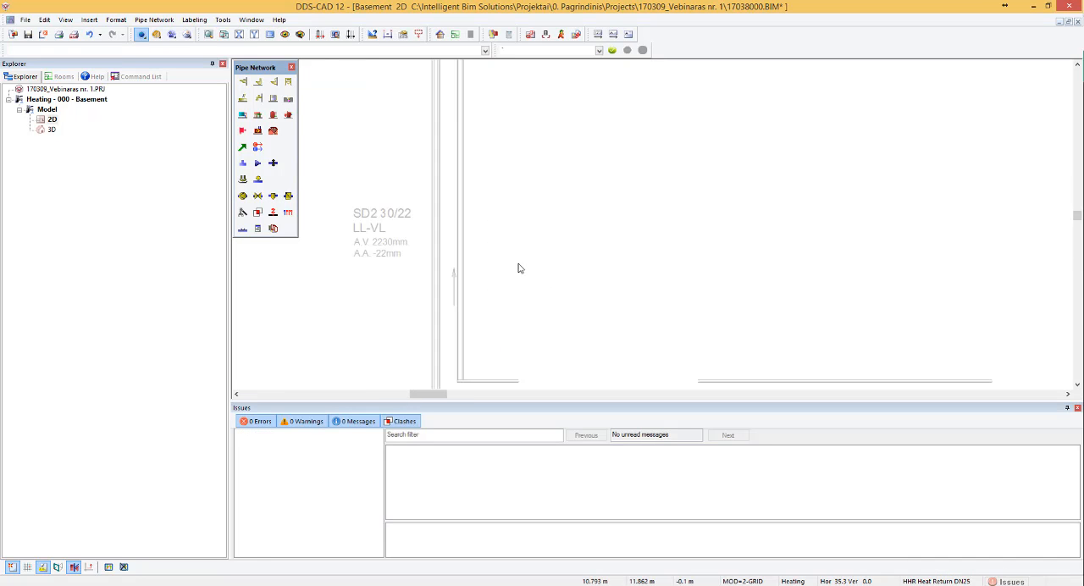
pyautogui.scroll(-3, 519, 266)
pyautogui.scroll(2, 555, 224)
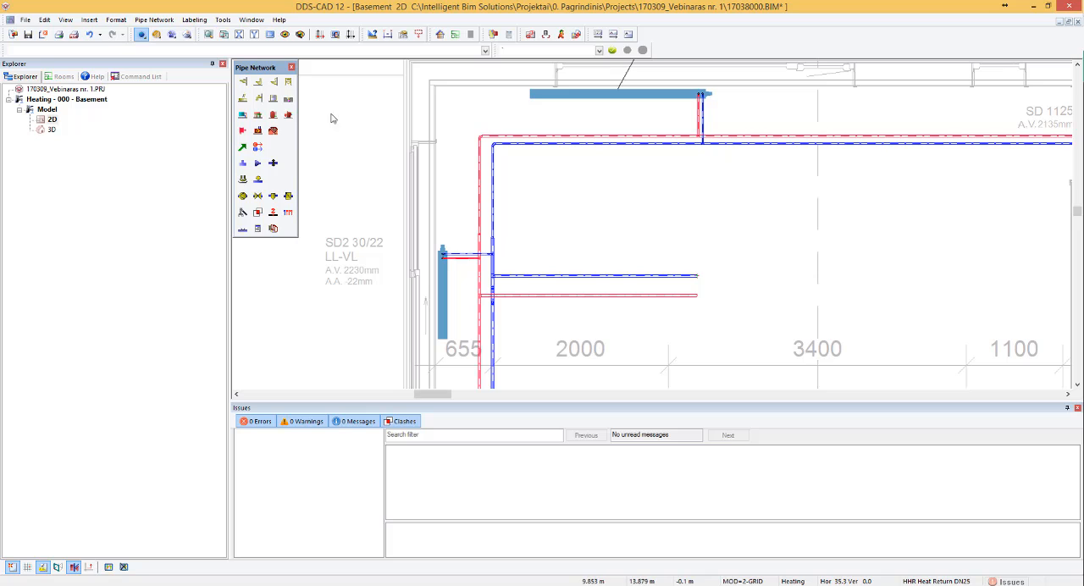
# - Regenerate the model's parts list and examine the listed copper bends, reducers, pipes and tees
pyautogui.scroll(-2, 518, 178)
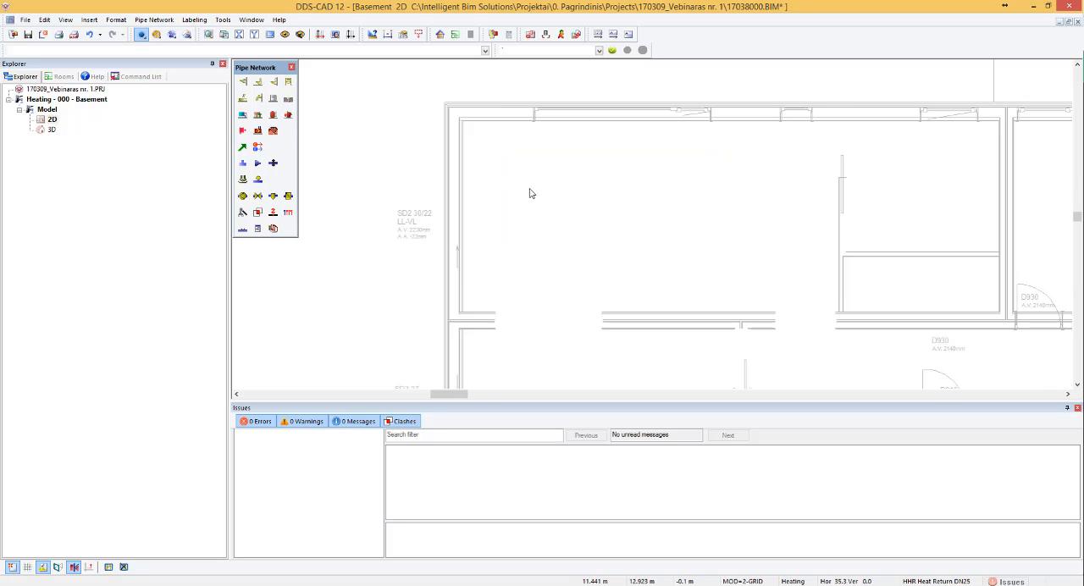
pyautogui.scroll(2, 511, 242)
pyautogui.scroll(-1, 517, 237)
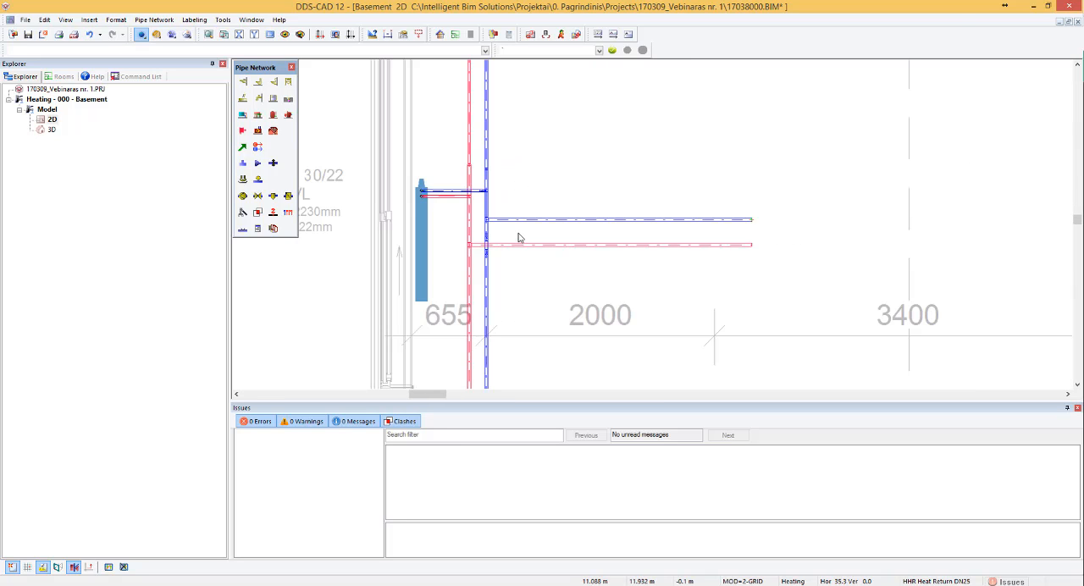
pyautogui.scroll(1, 520, 224)
pyautogui.scroll(1, 510, 217)
pyautogui.scroll(1, 483, 271)
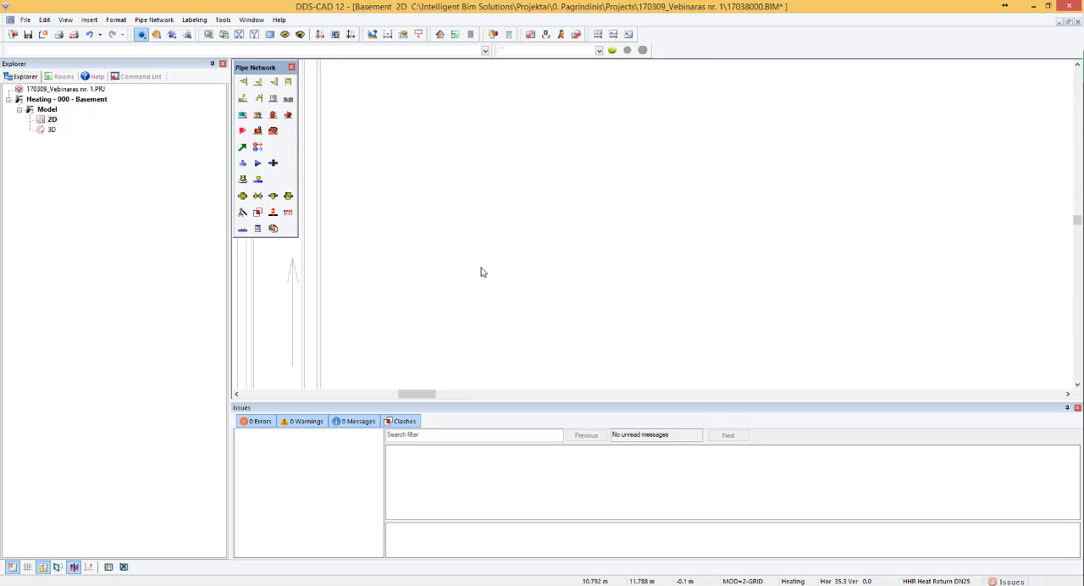
pyautogui.scroll(-1, 482, 271)
pyautogui.click(508, 35)
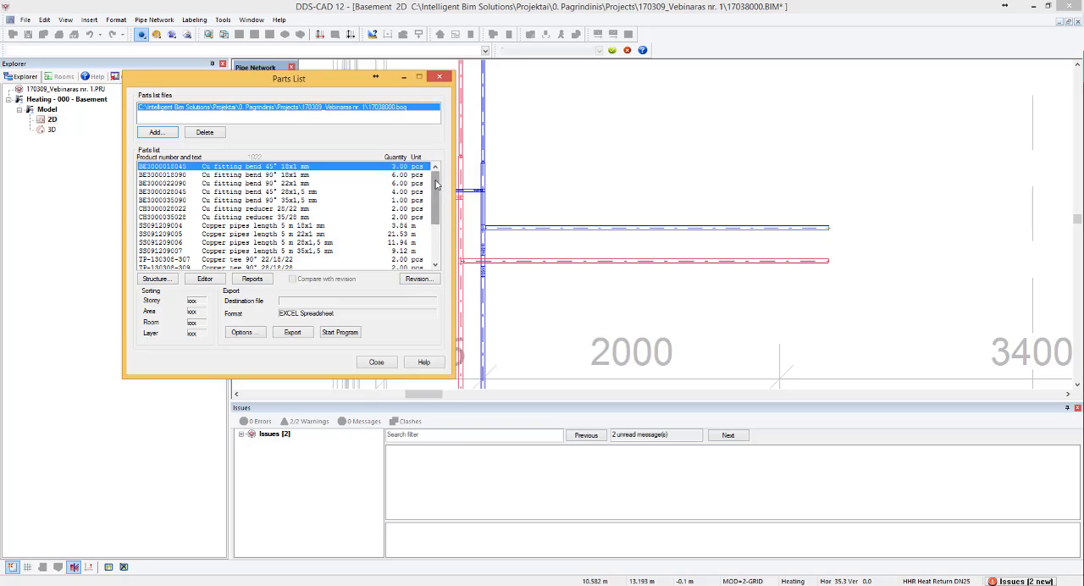
pyautogui.moveTo(436, 185); pyautogui.dragTo(436, 194)
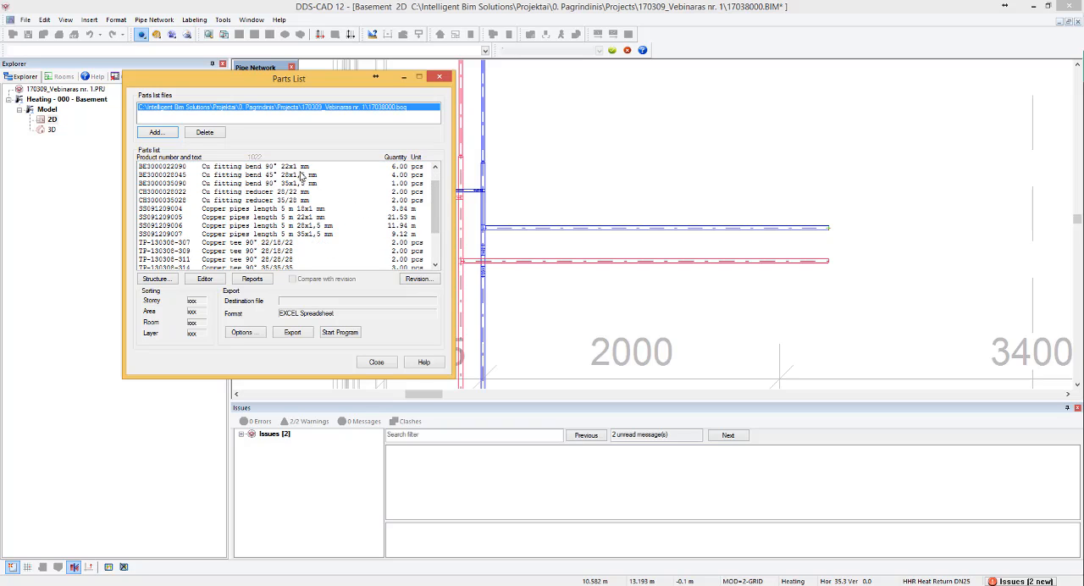
# - Examine the parts list entry for the 45° Cu fitting bend 28x1,5 mm and the entries around it
pyautogui.click(268, 176)
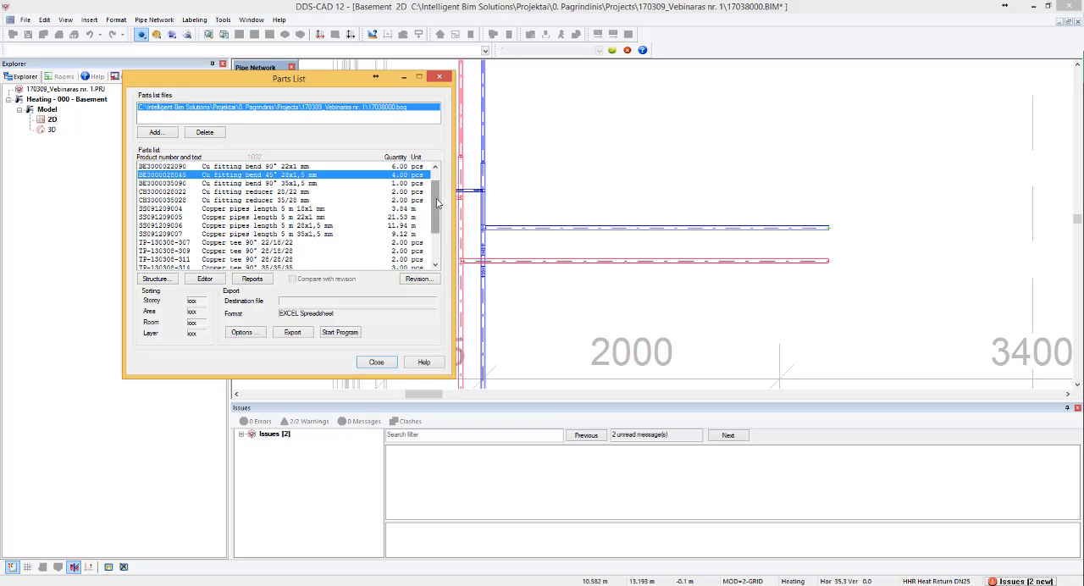
pyautogui.moveTo(436, 200)
pyautogui.mouseDown()
pyautogui.moveTo(438, 235)
pyautogui.moveTo(447, 182)
pyautogui.mouseUp()
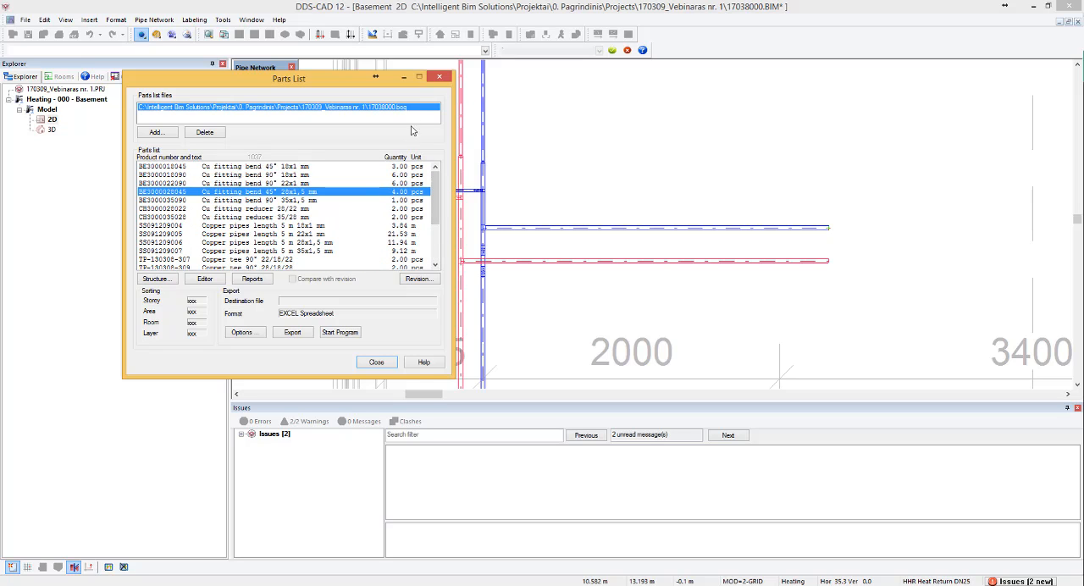
pyautogui.click(439, 77)
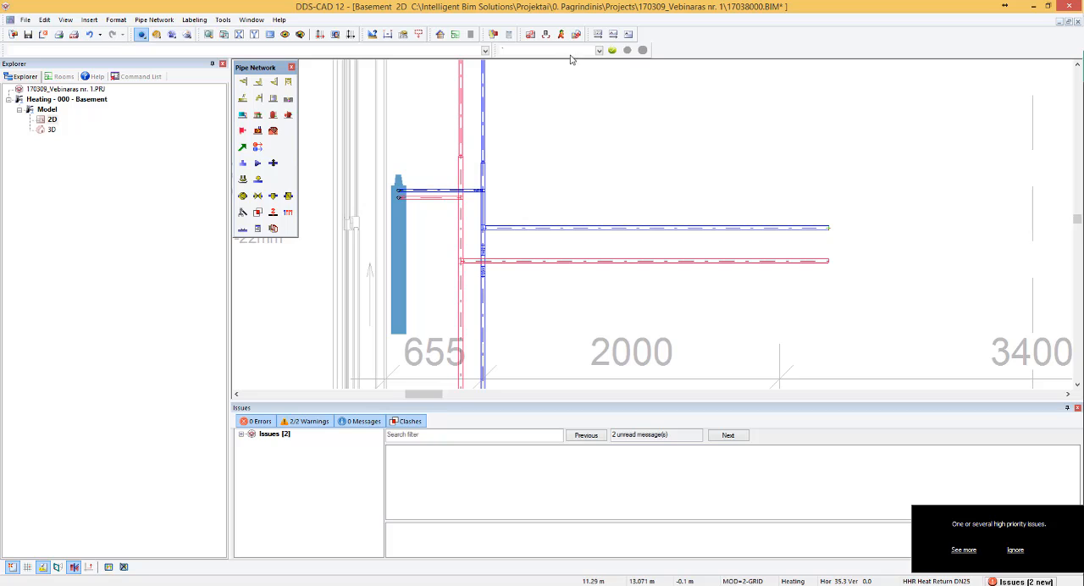
# - Place a bordered part text with a reference line above the blue horizontal branch pipe
pyautogui.click(613, 37)
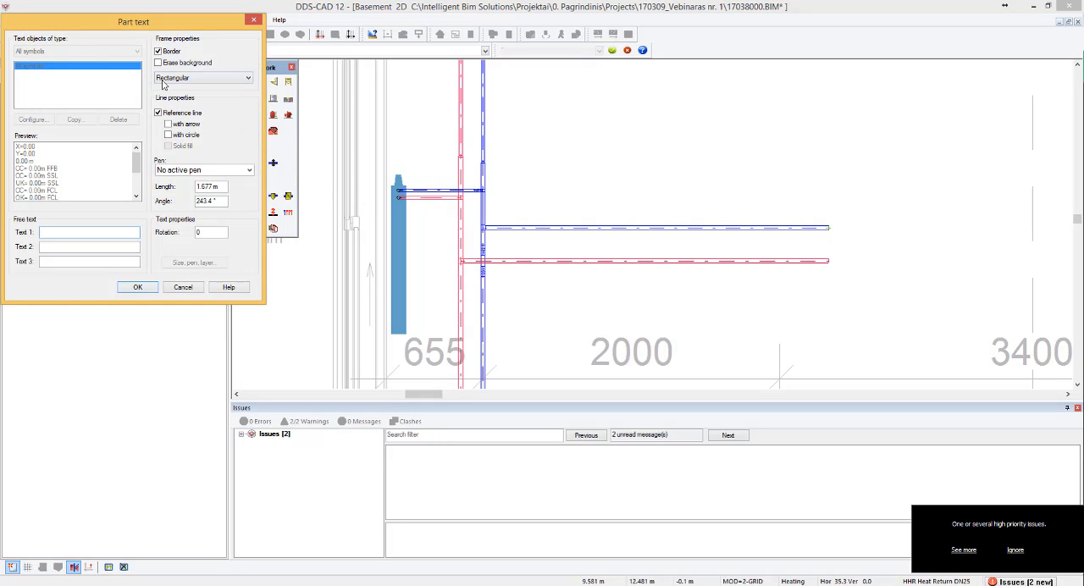
pyautogui.click(140, 287)
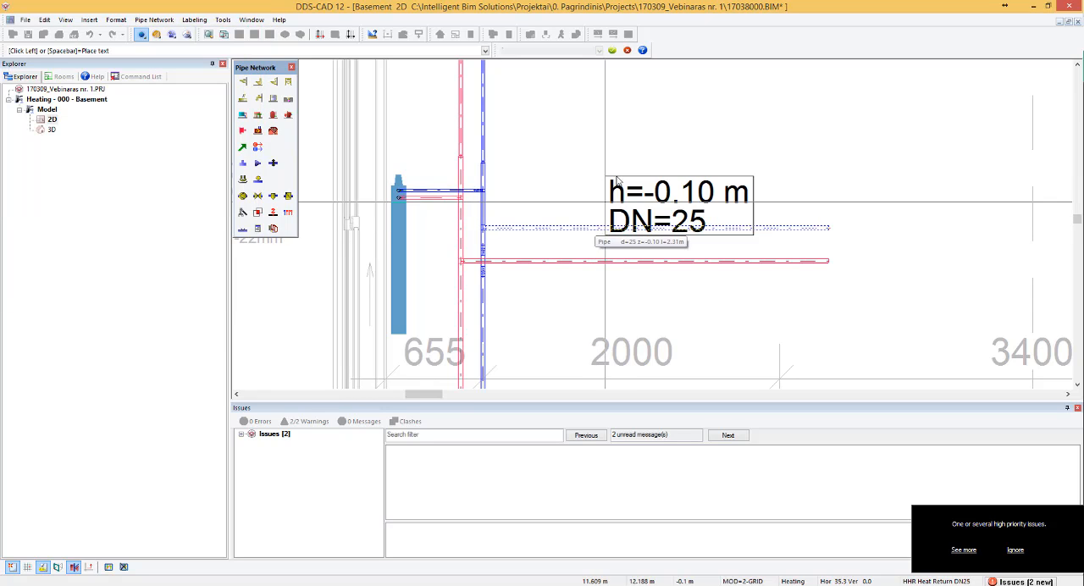
pyautogui.click(587, 136)
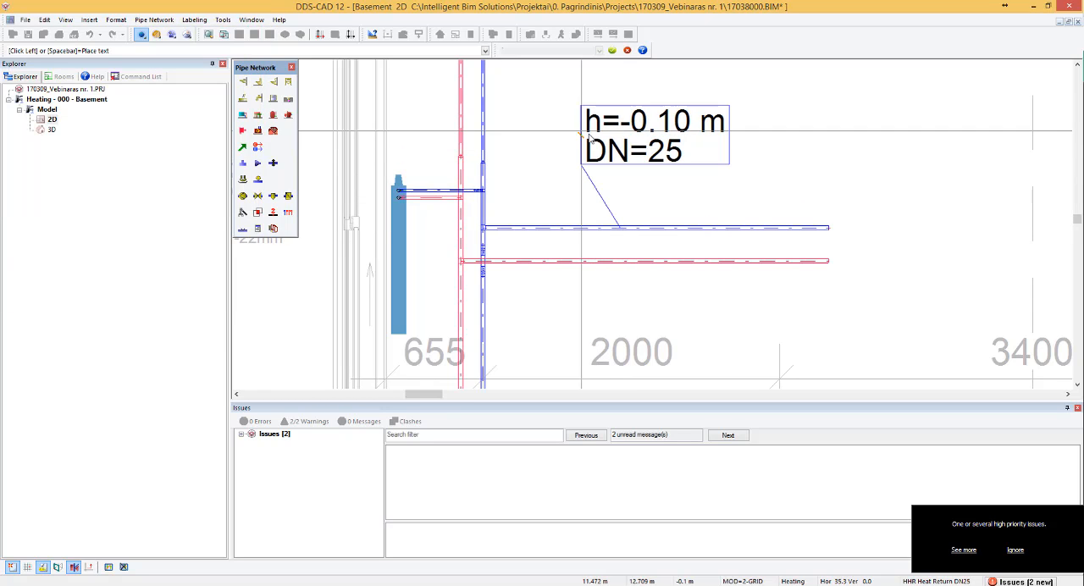
# - Configure the pipe label's Pipe segment text to also display the product description and length
pyautogui.doubleClick(613, 145)
pyautogui.click(53, 123)
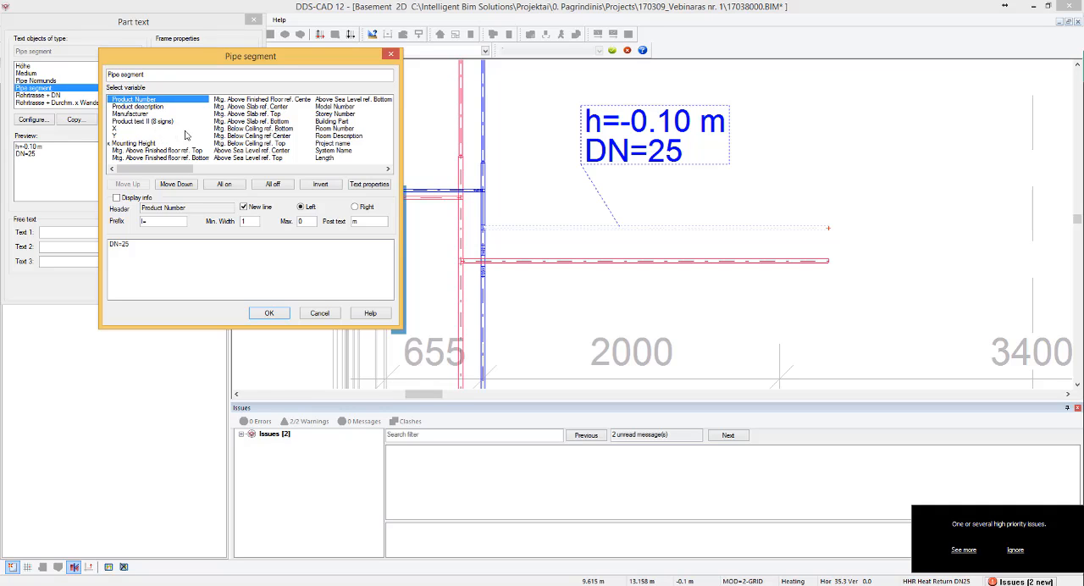
pyautogui.click(147, 106)
pyautogui.click(278, 169)
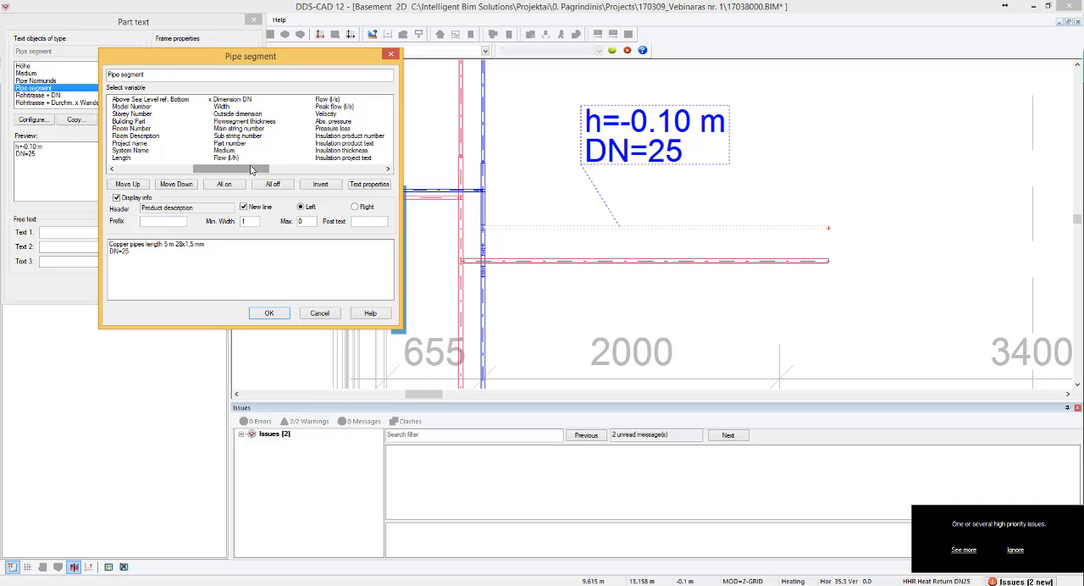
pyautogui.moveTo(231, 171); pyautogui.dragTo(140, 172)
pyautogui.click(323, 158)
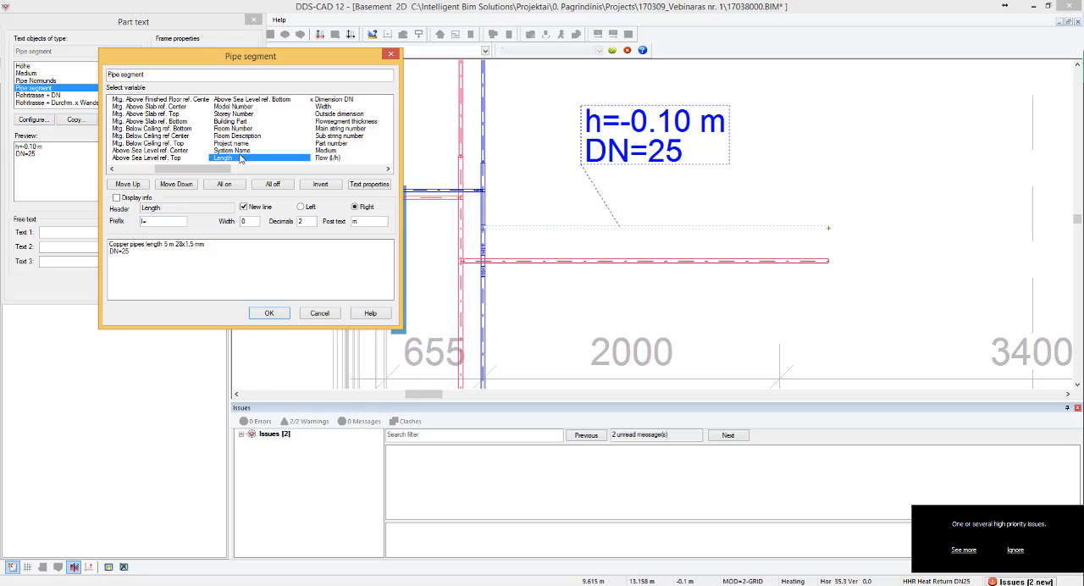
pyautogui.click(271, 314)
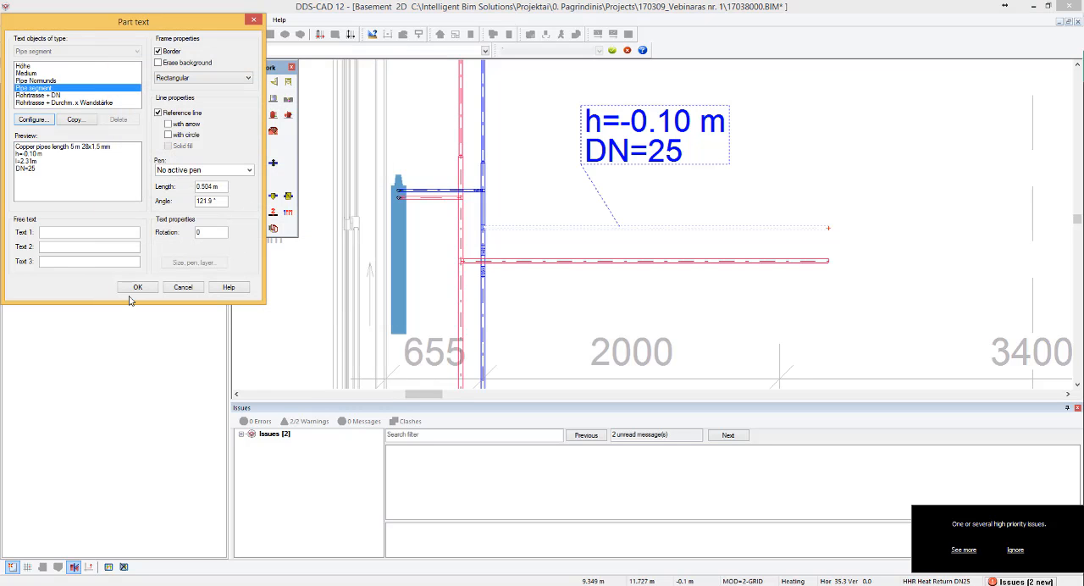
pyautogui.click(140, 289)
# - Create a rectangular part model named 17038000 - 1 around the upper heating pipes, radiators and labels
pyautogui.scroll(-3, 739, 262)
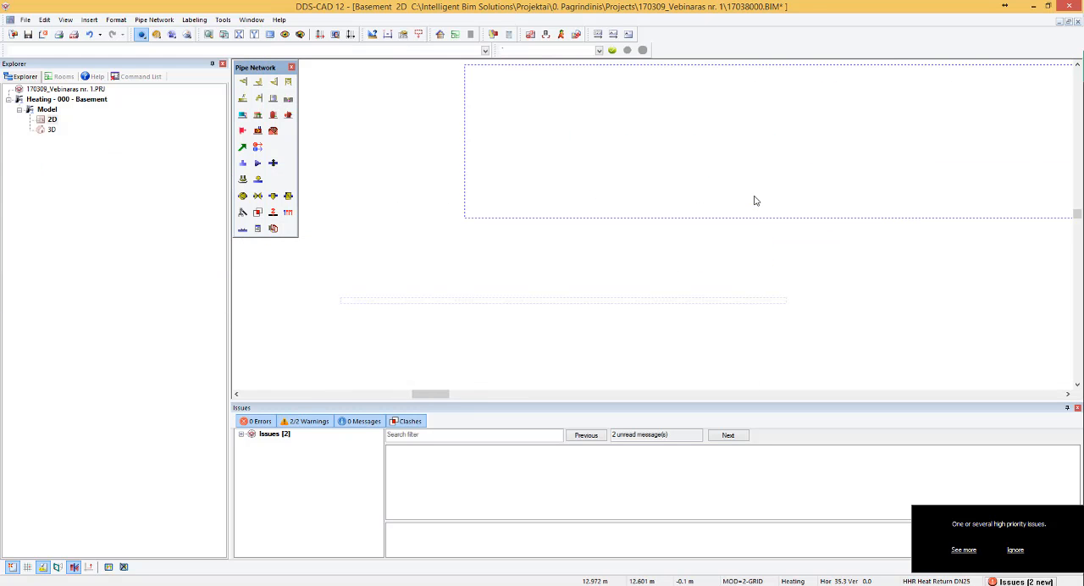
pyautogui.scroll(4, 755, 201)
pyautogui.scroll(-5, 587, 220)
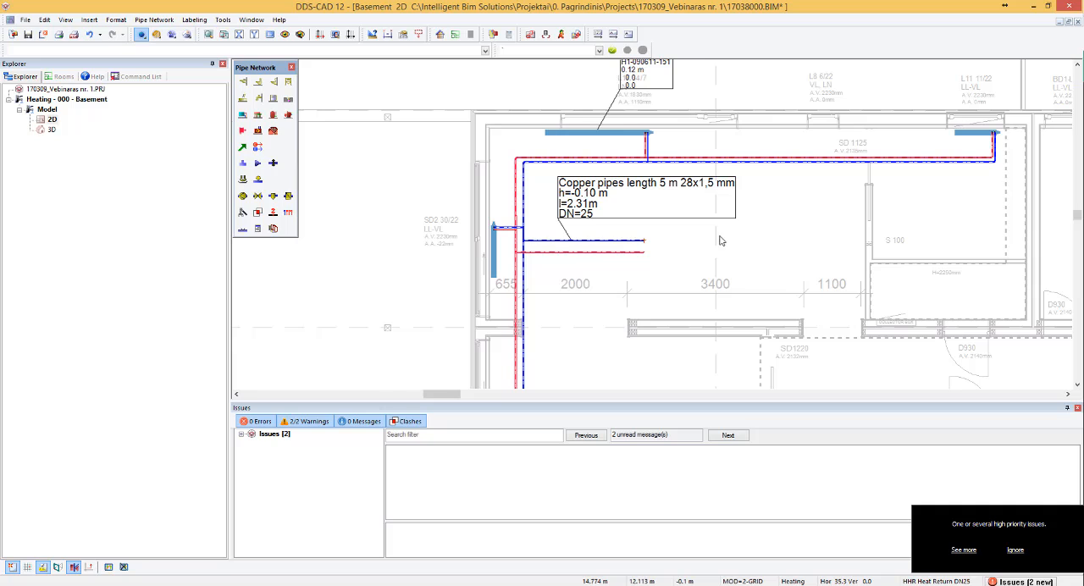
pyautogui.scroll(-4, 674, 199)
pyautogui.scroll(3, 689, 219)
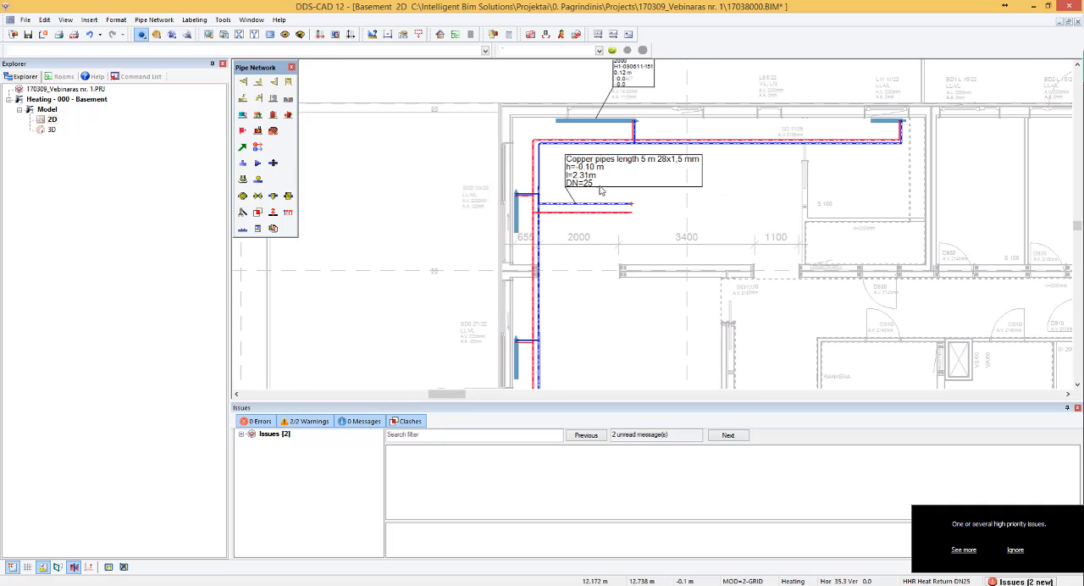
pyautogui.click(530, 34)
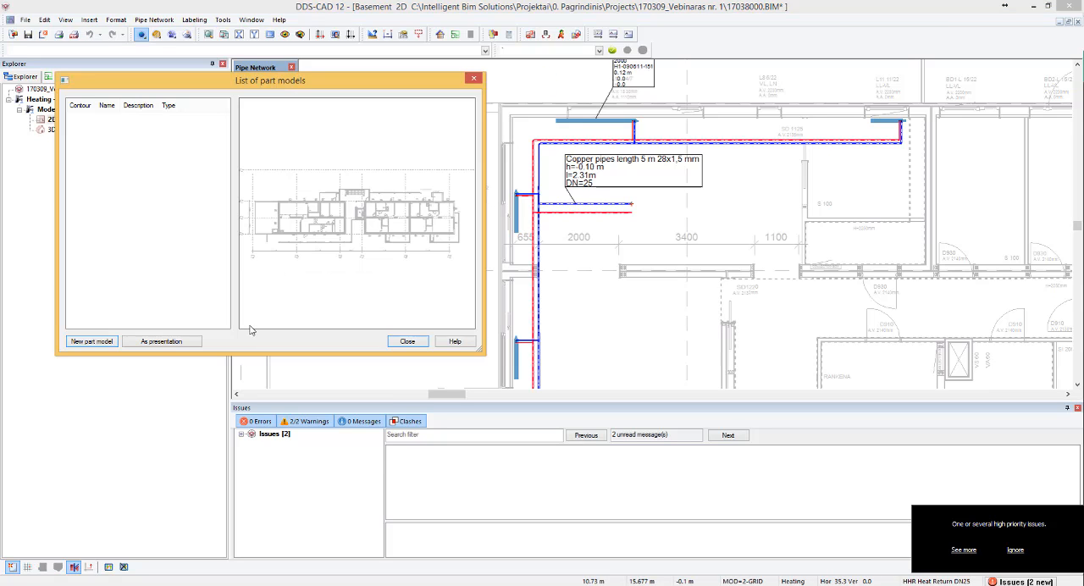
pyautogui.click(110, 343)
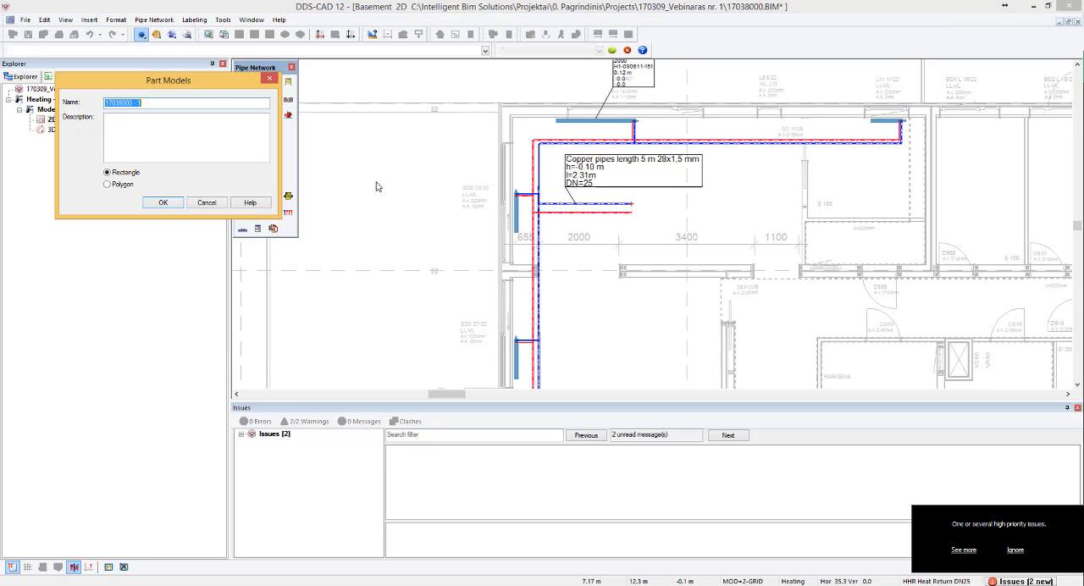
pyautogui.click(162, 202)
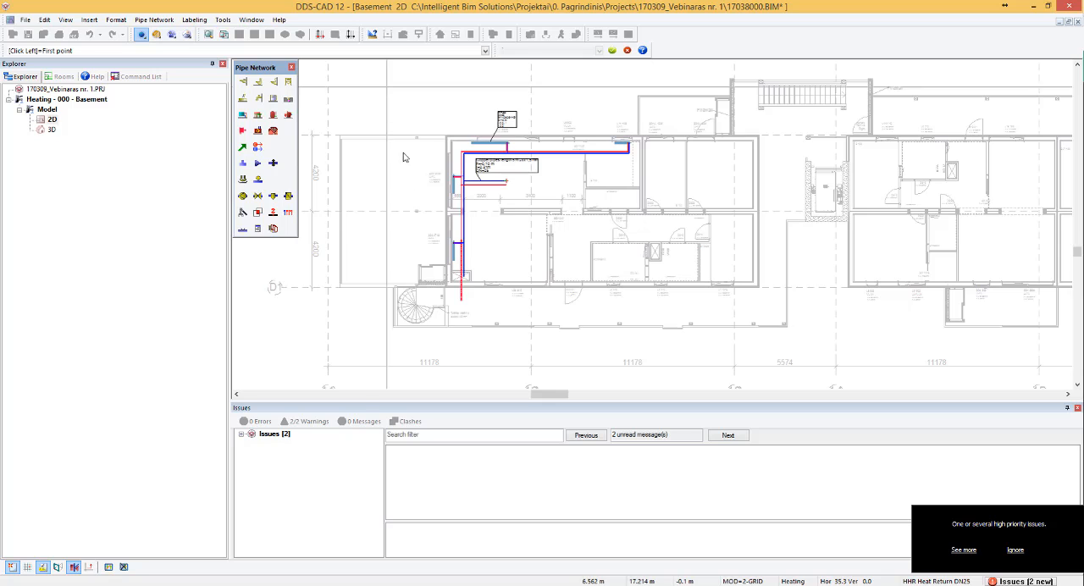
pyautogui.click(387, 87)
pyautogui.click(641, 232)
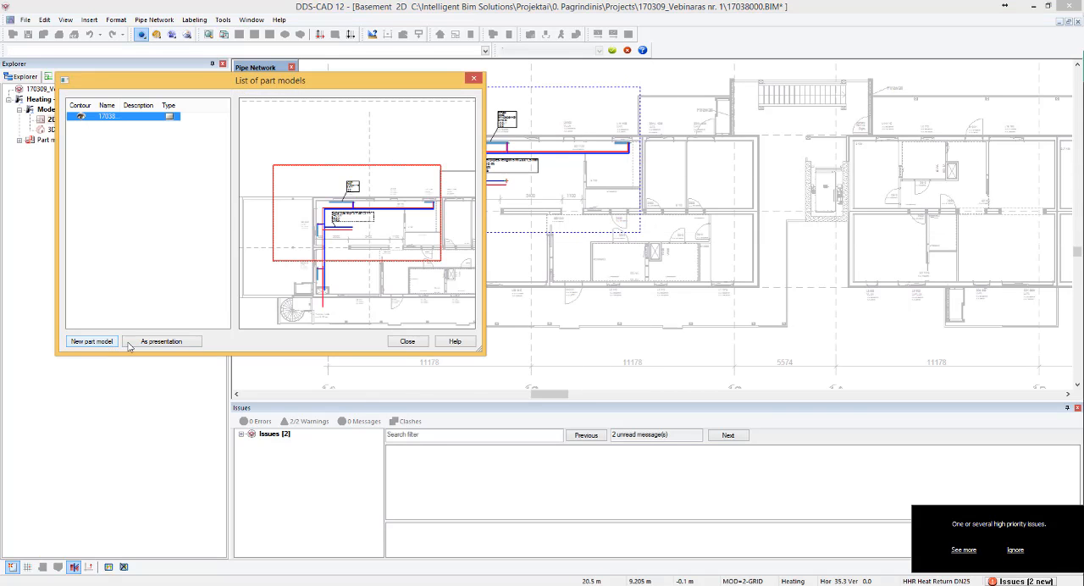
pyautogui.click(407, 341)
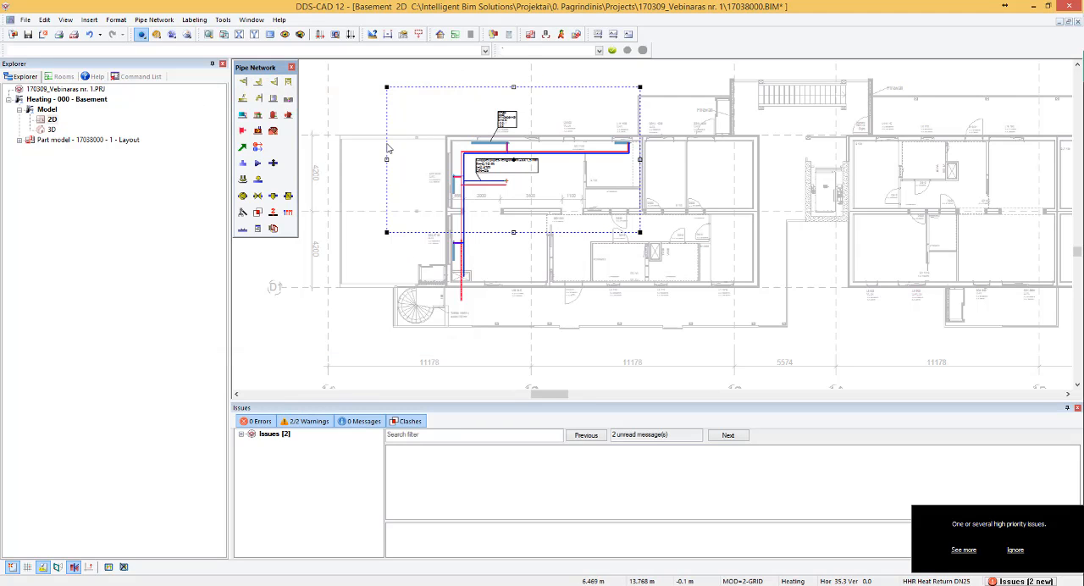
pyautogui.click(359, 91)
# - Create a new model named Plot Layout with an A3 sheet of 420x297 mm
pyautogui.click(563, 36)
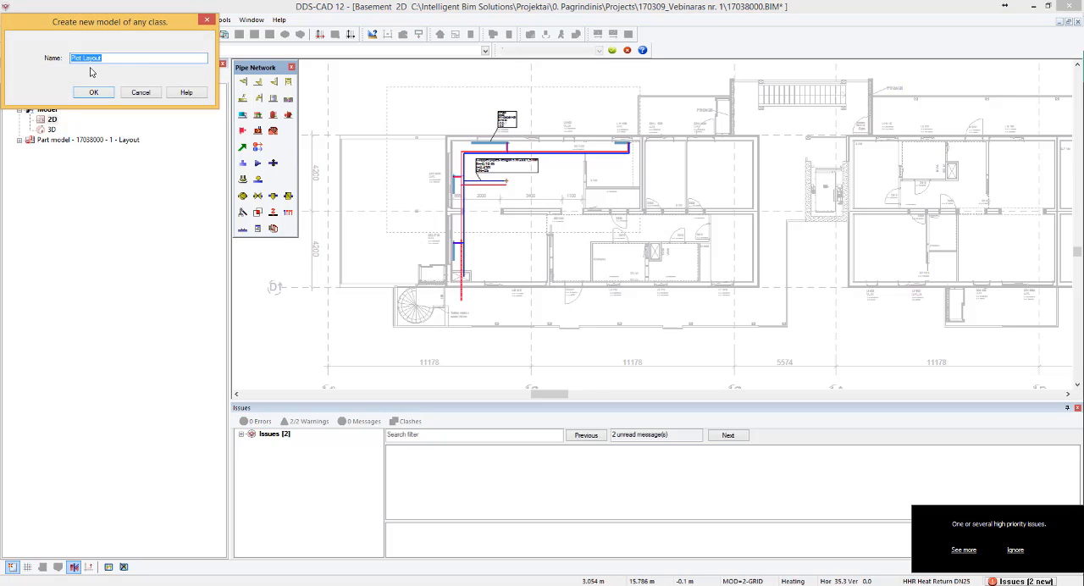
pyautogui.click(93, 91)
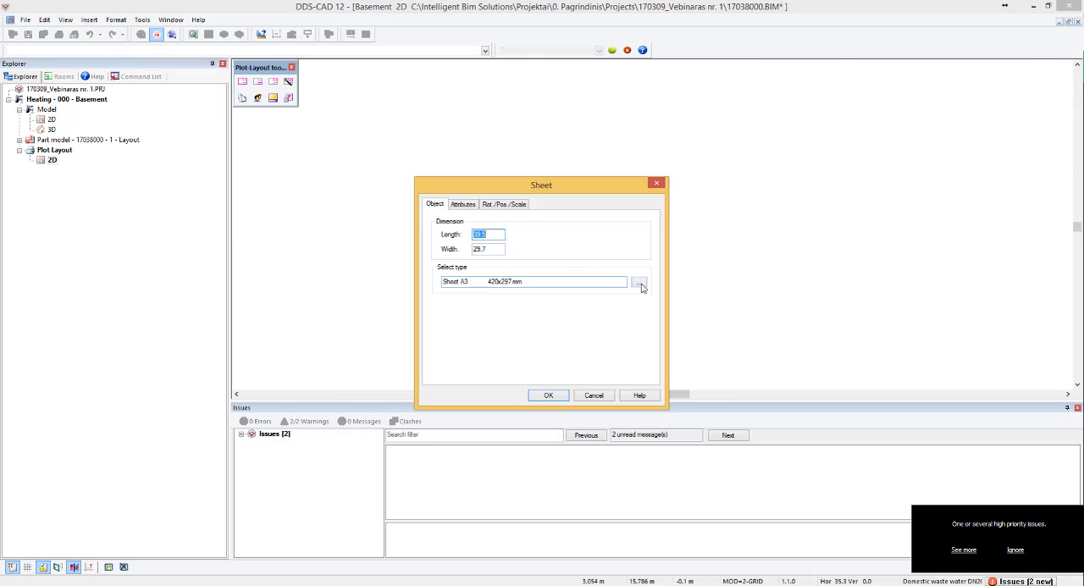
pyautogui.click(549, 396)
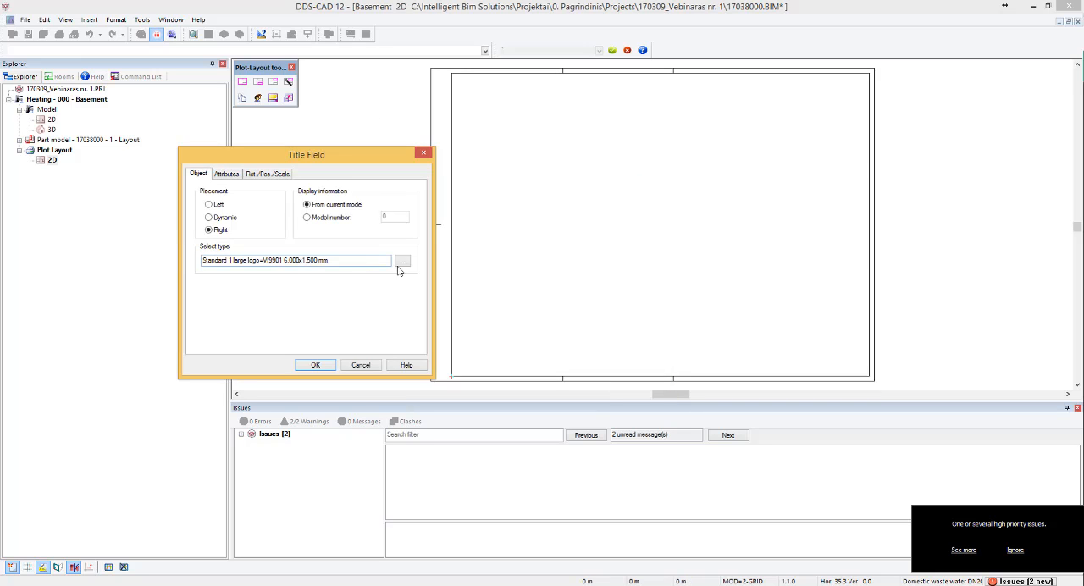
# - Add the dynamically placed title field type "Title field small size" to the sheet, with Right placement and information from the current model
pyautogui.click(405, 264)
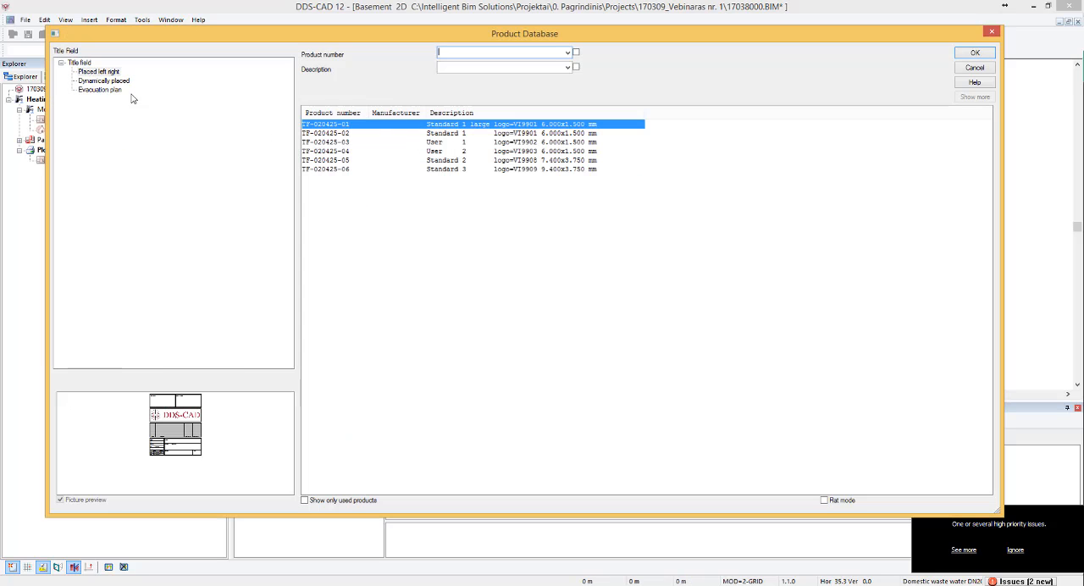
pyautogui.click(112, 82)
pyautogui.click(474, 151)
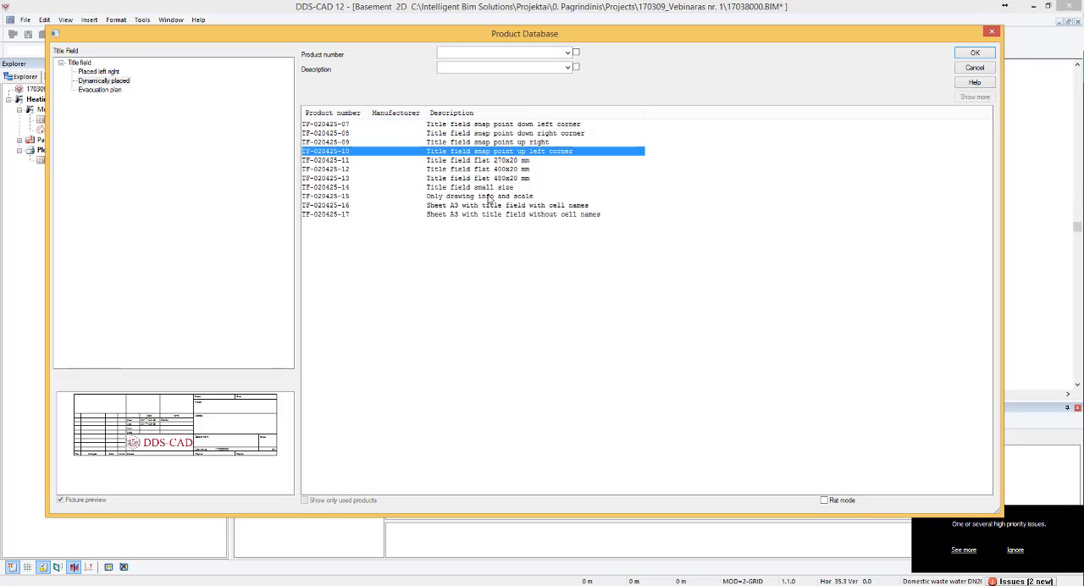
pyautogui.click(483, 211)
pyautogui.click(481, 179)
pyautogui.click(480, 151)
pyautogui.click(475, 134)
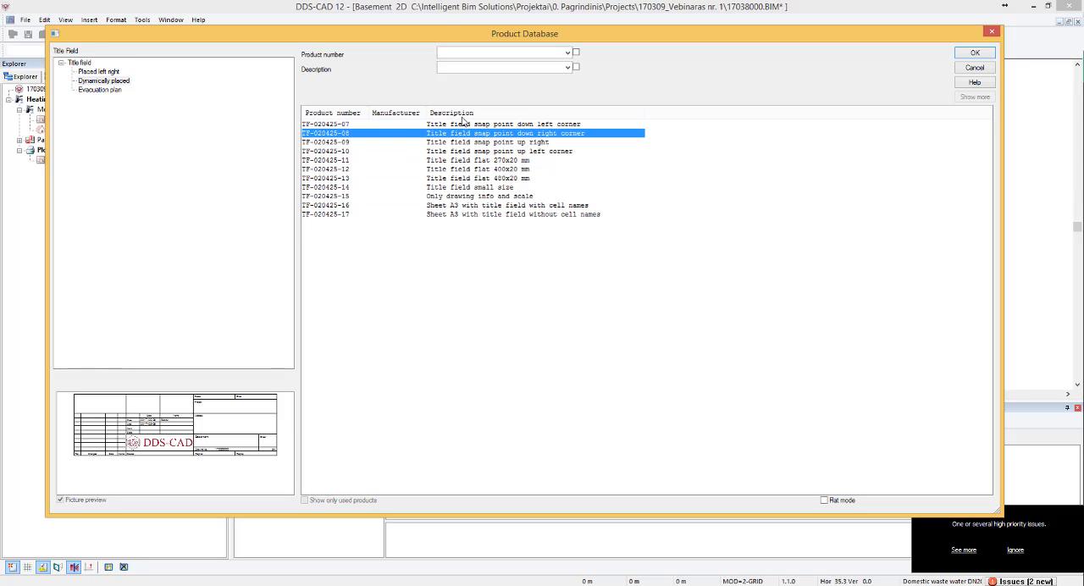
pyautogui.click(462, 123)
pyautogui.click(467, 151)
pyautogui.click(468, 161)
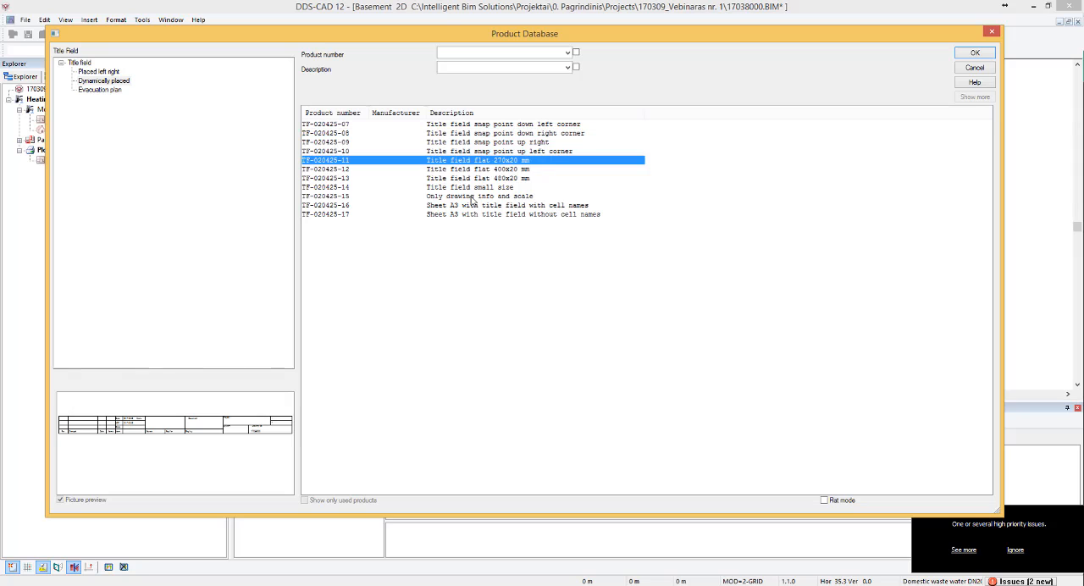
pyautogui.click(474, 187)
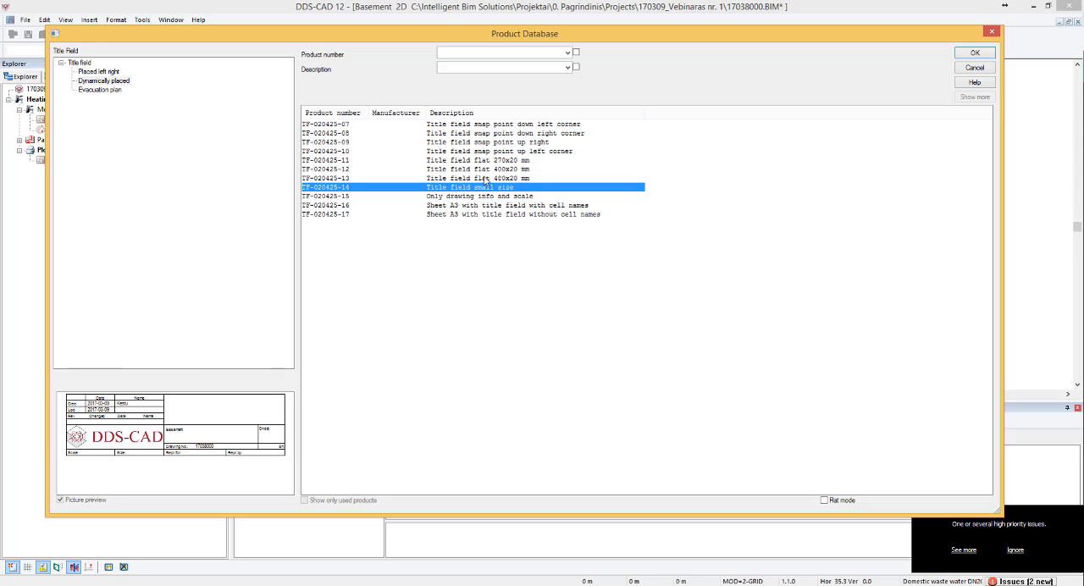
pyautogui.click(974, 52)
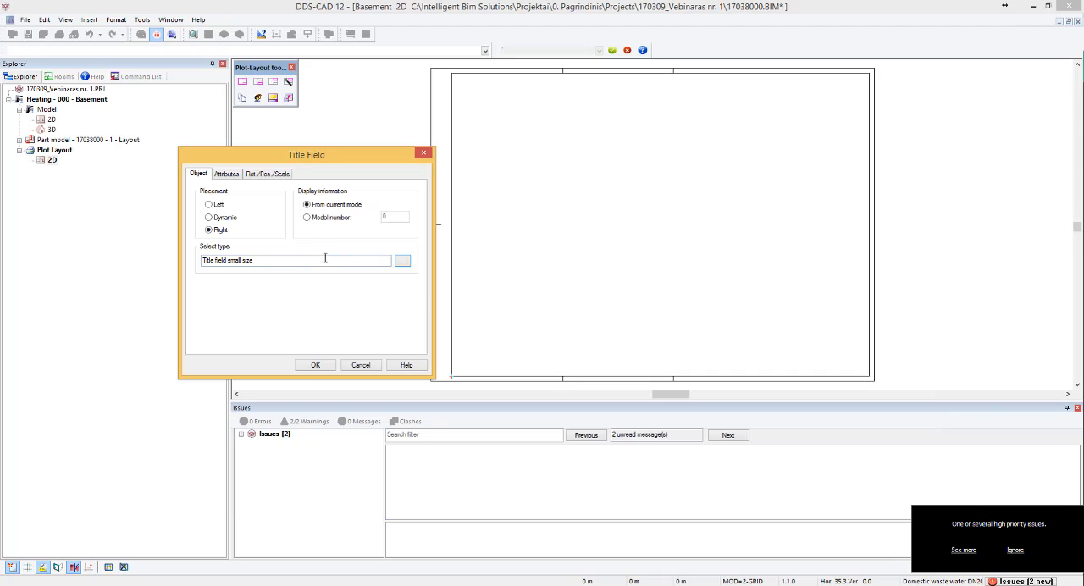
pyautogui.click(313, 365)
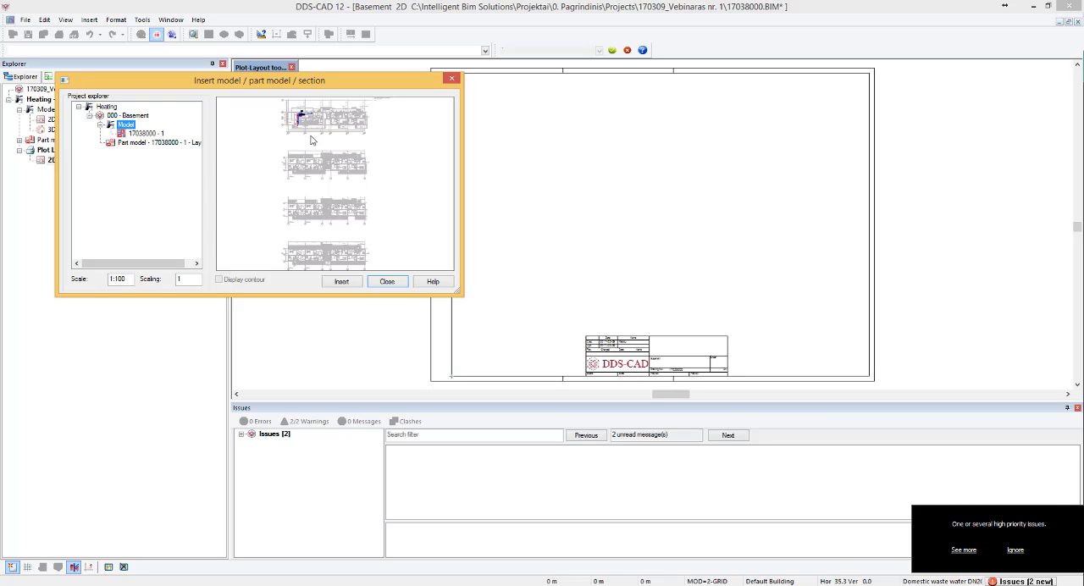
# - Insert part model 17038000 - 1 at scale 1:100 in the middle of the sheet above the title field
pyautogui.click(150, 134)
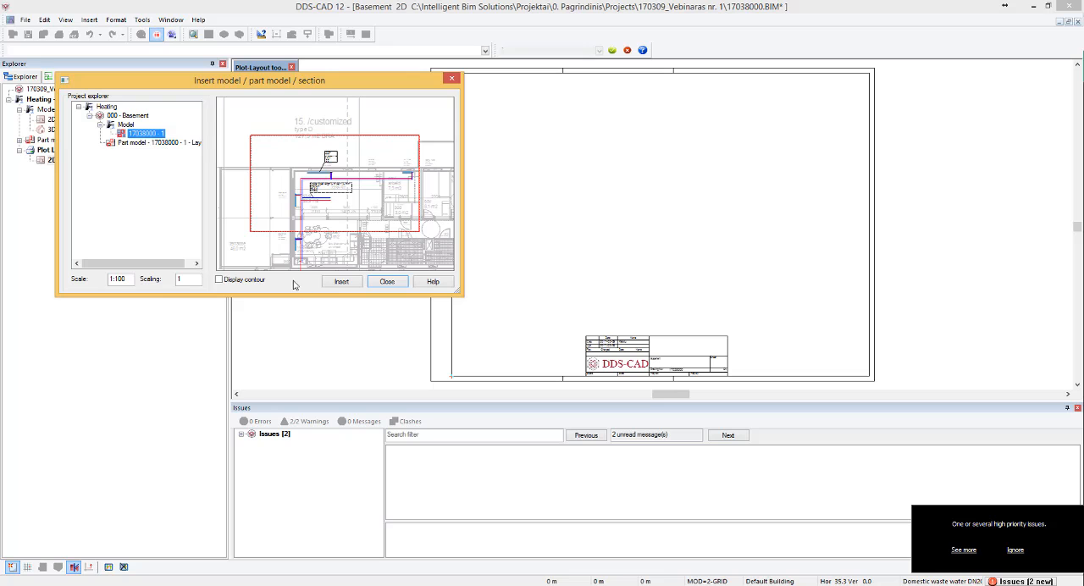
pyautogui.click(345, 283)
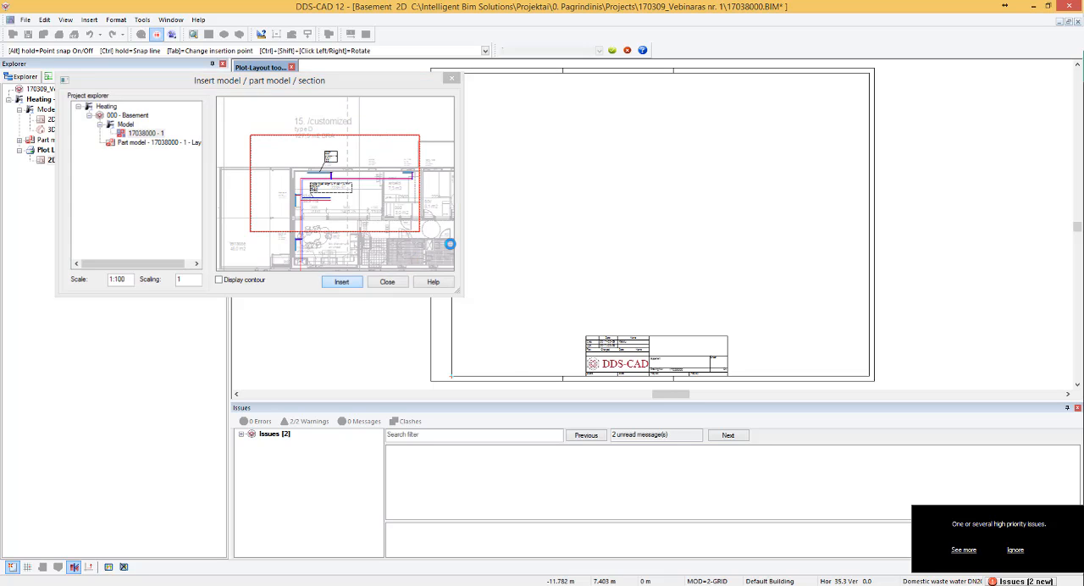
pyautogui.click(580, 246)
pyautogui.press('Escape')
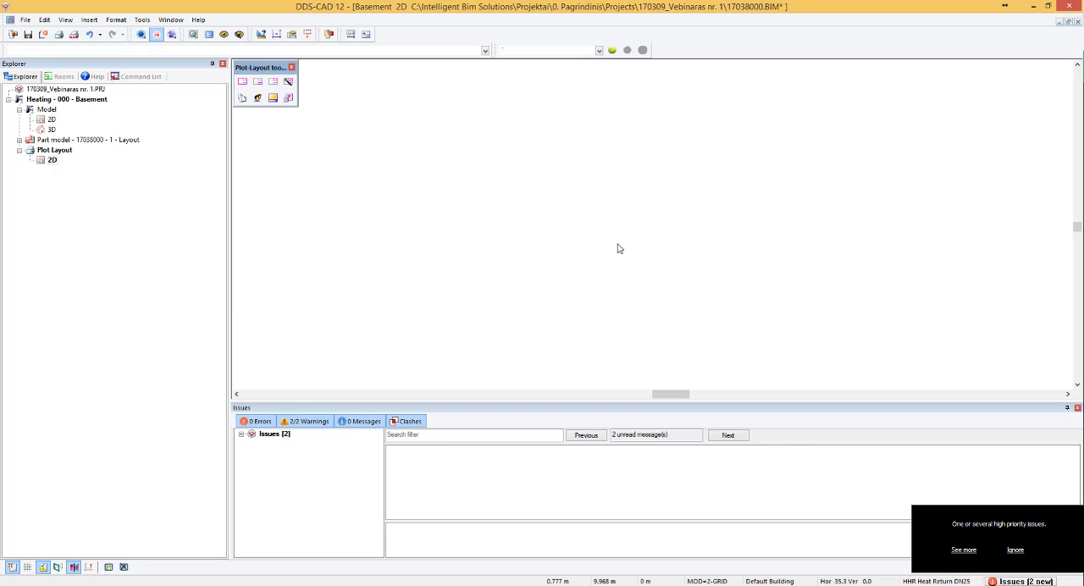
# - Set the inserted part model's scale to 1:50
pyautogui.scroll(3, 679, 207)
pyautogui.doubleClick(647, 155)
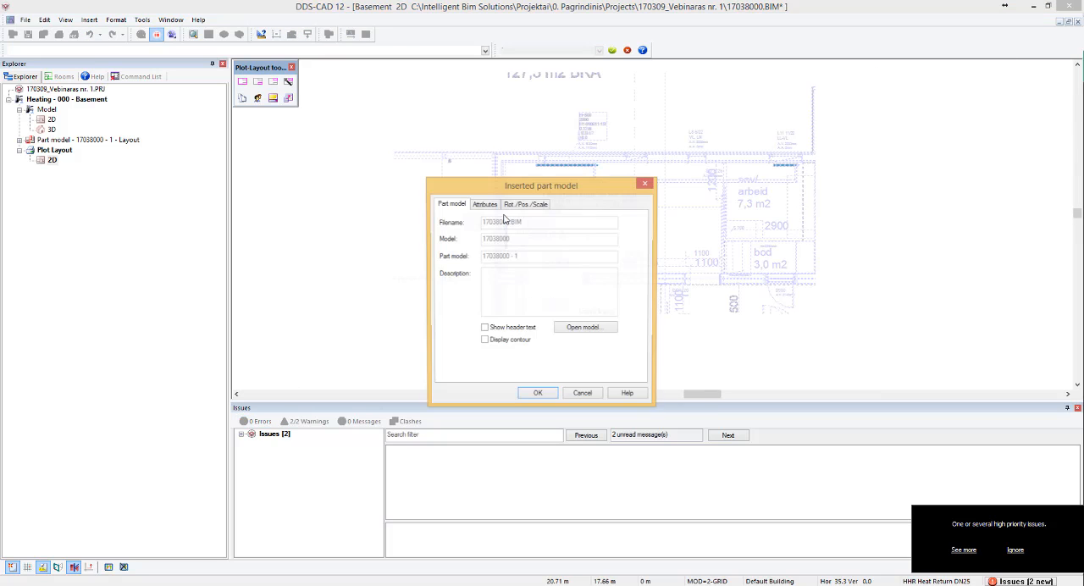
pyautogui.click(522, 204)
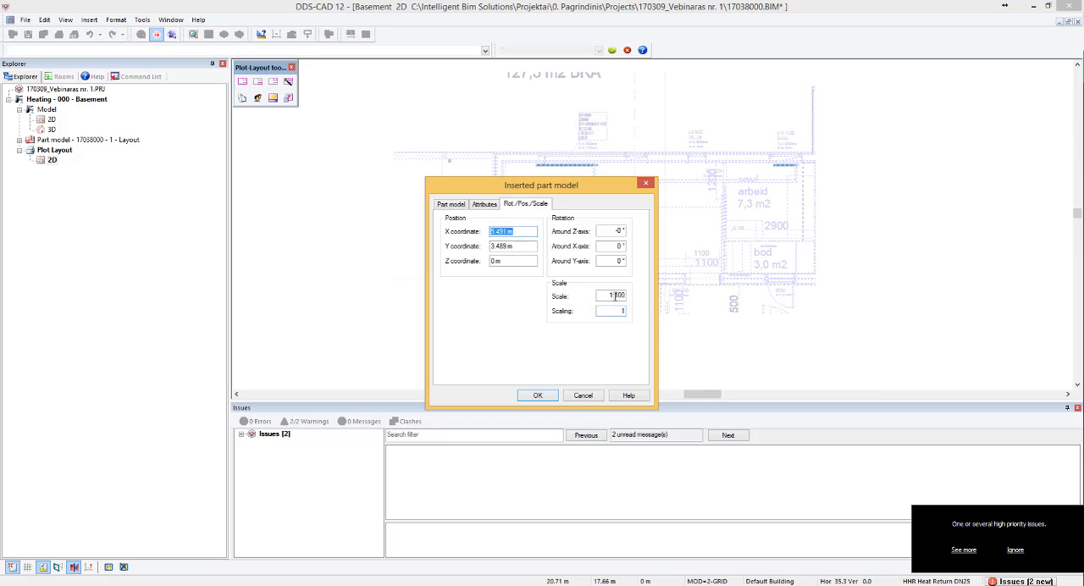
pyautogui.doubleClick(619, 294)
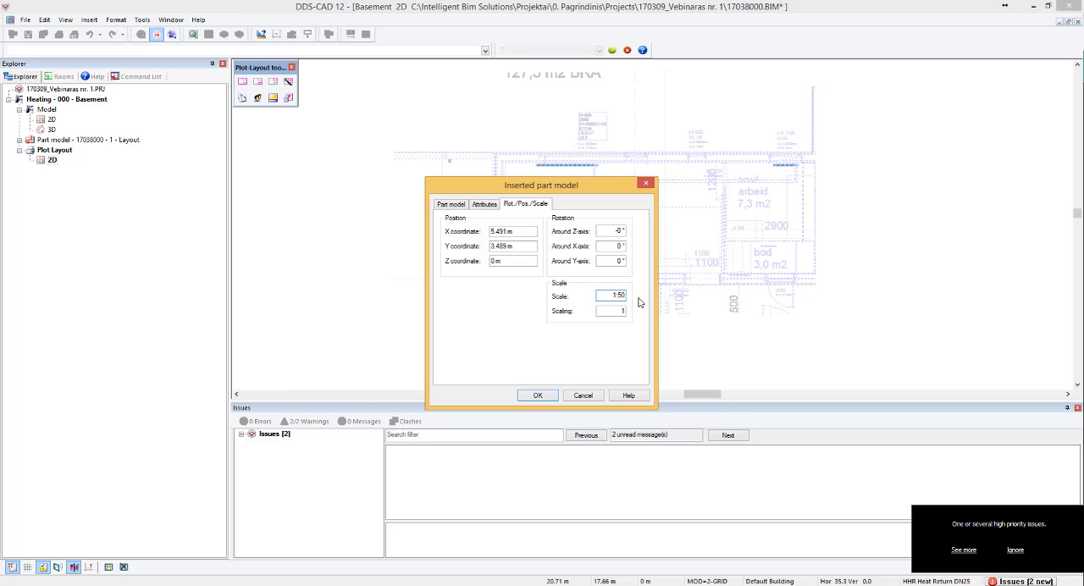
pyautogui.click(536, 395)
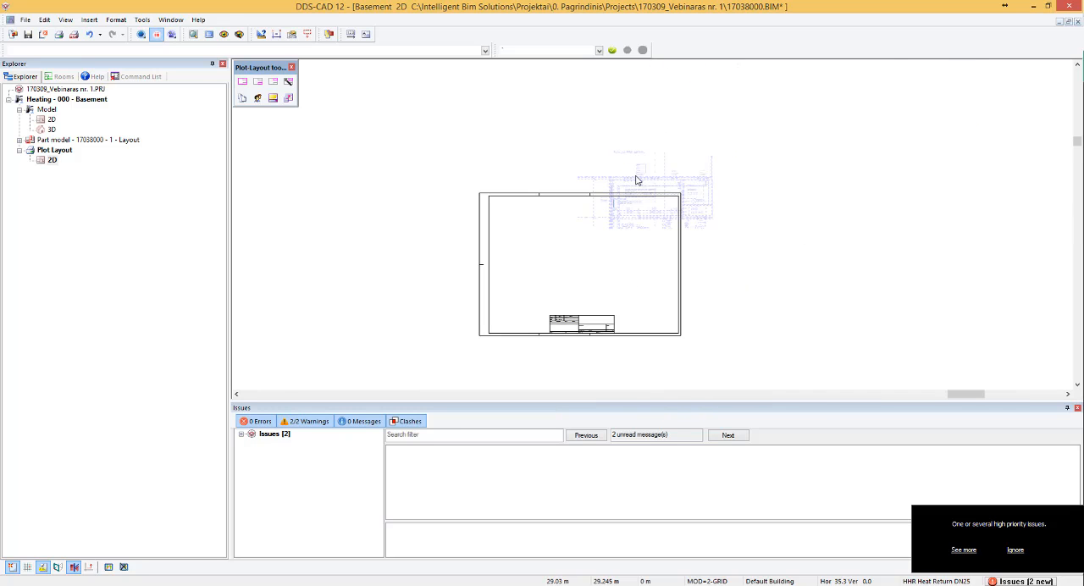
# - Move the inserted part model from the sheet's upper-right corner to inside the sheet frame, above the title field
pyautogui.click(638, 179)
pyautogui.click(712, 152)
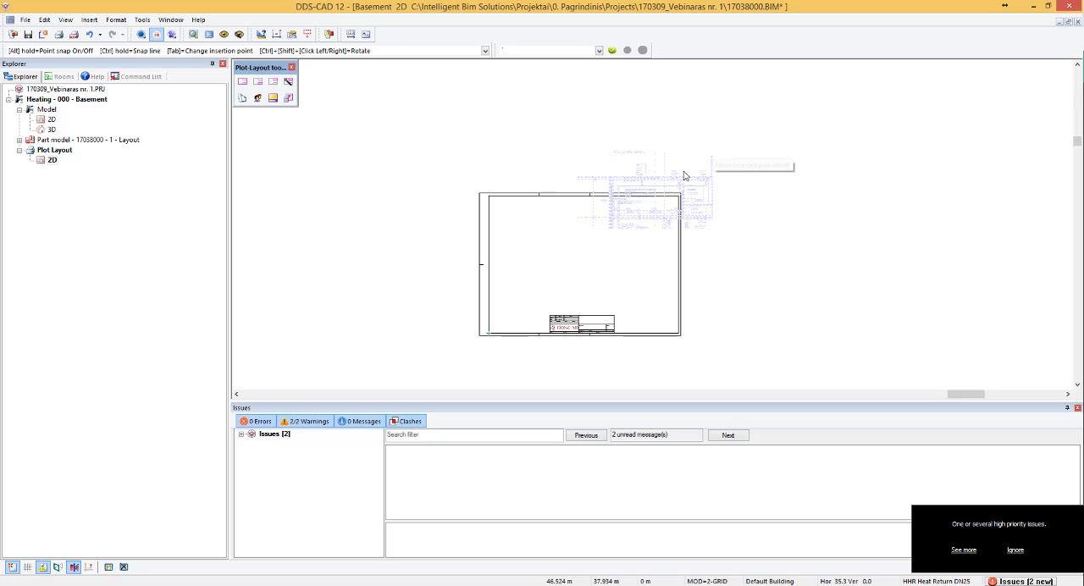
pyautogui.click(636, 211)
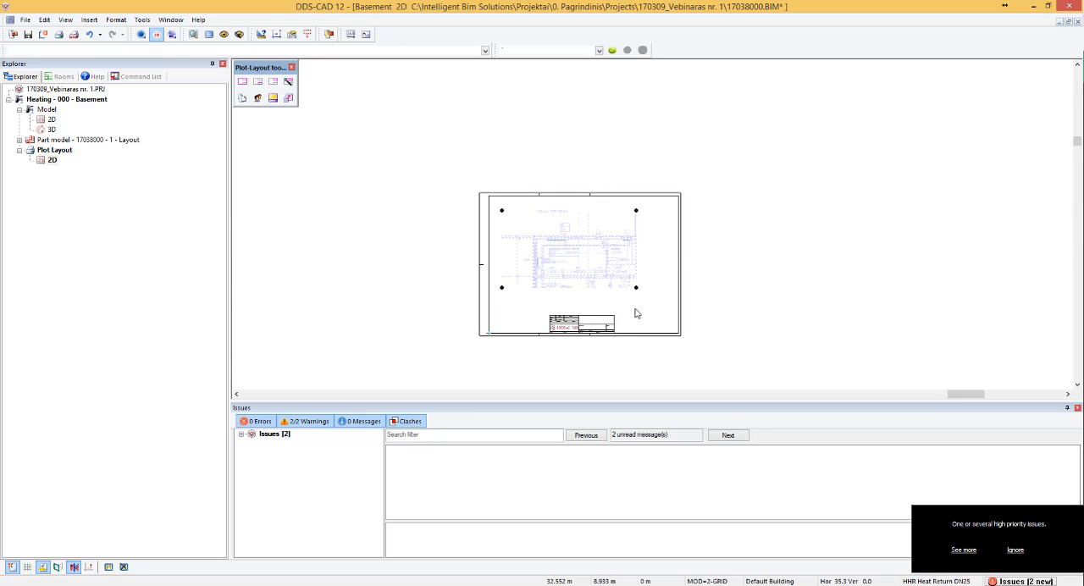
# - Move the title field by its lower-right corner to the lower-right inner corner of the sheet frame
pyautogui.scroll(4, 635, 313)
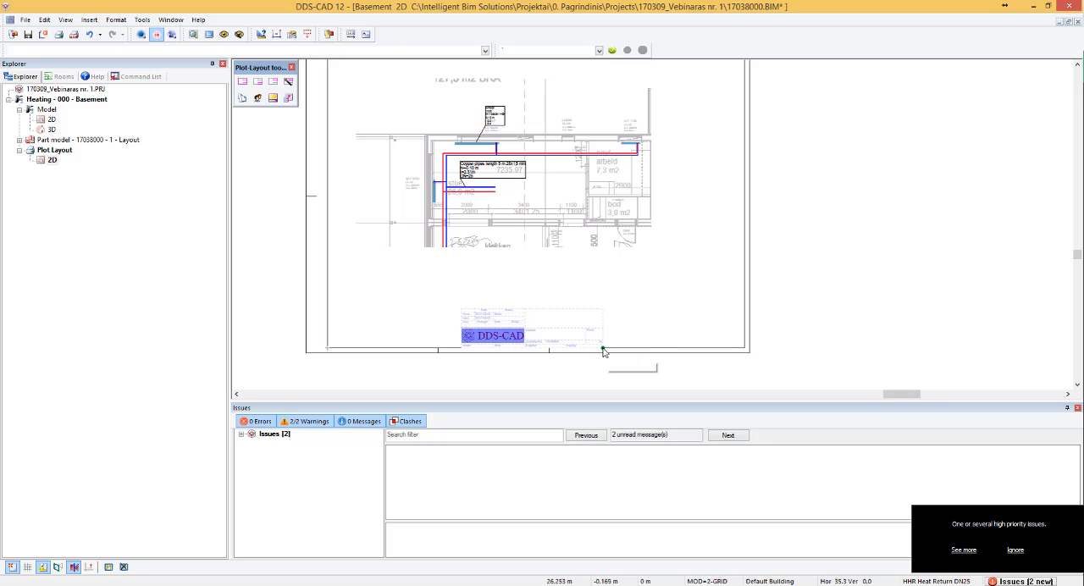
pyautogui.click(603, 349)
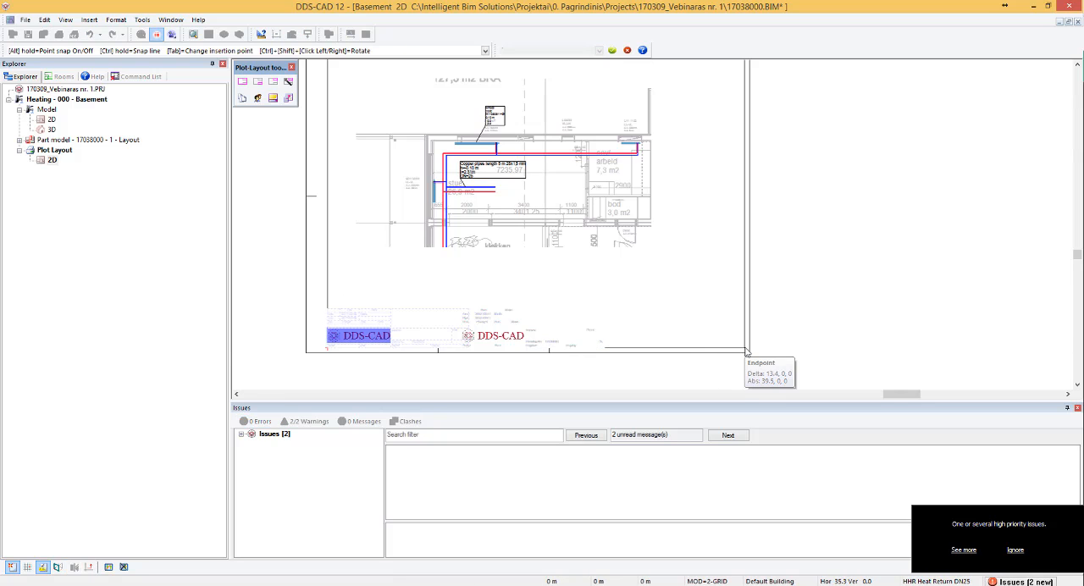
pyautogui.press('Escape')
pyautogui.press('m')
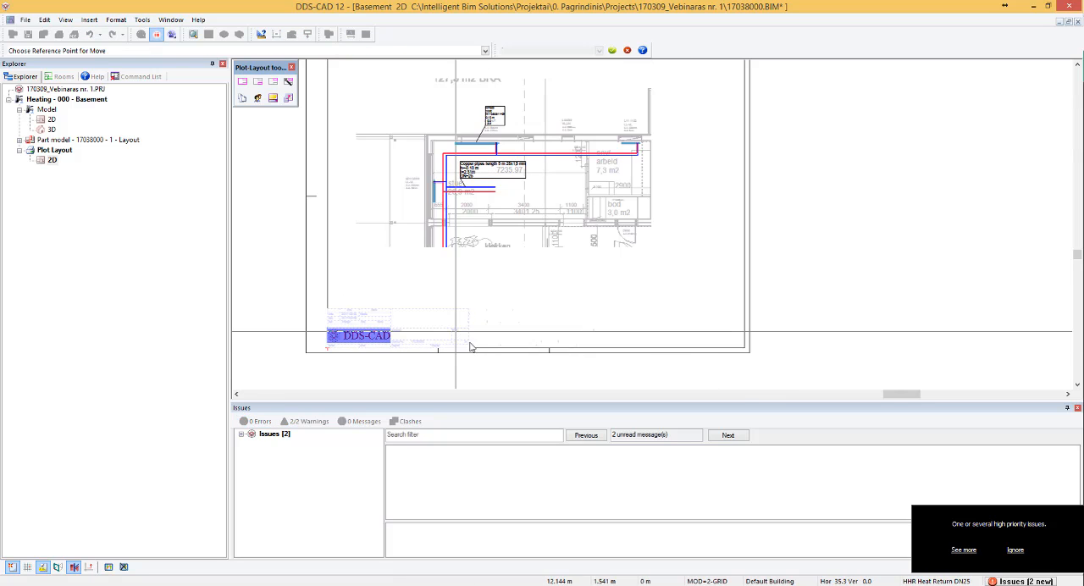
pyautogui.click(471, 347)
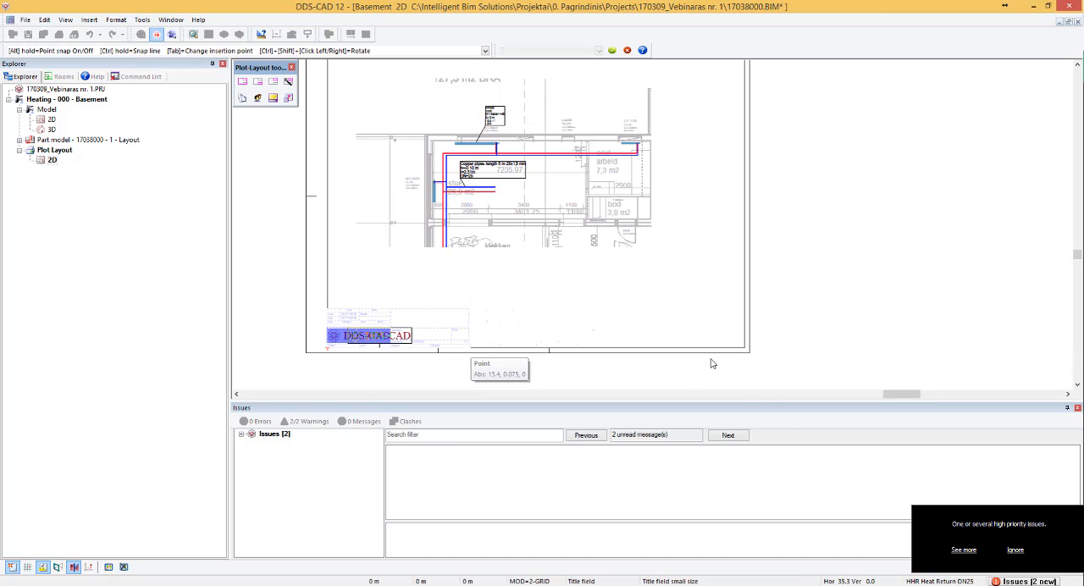
pyautogui.click(744, 348)
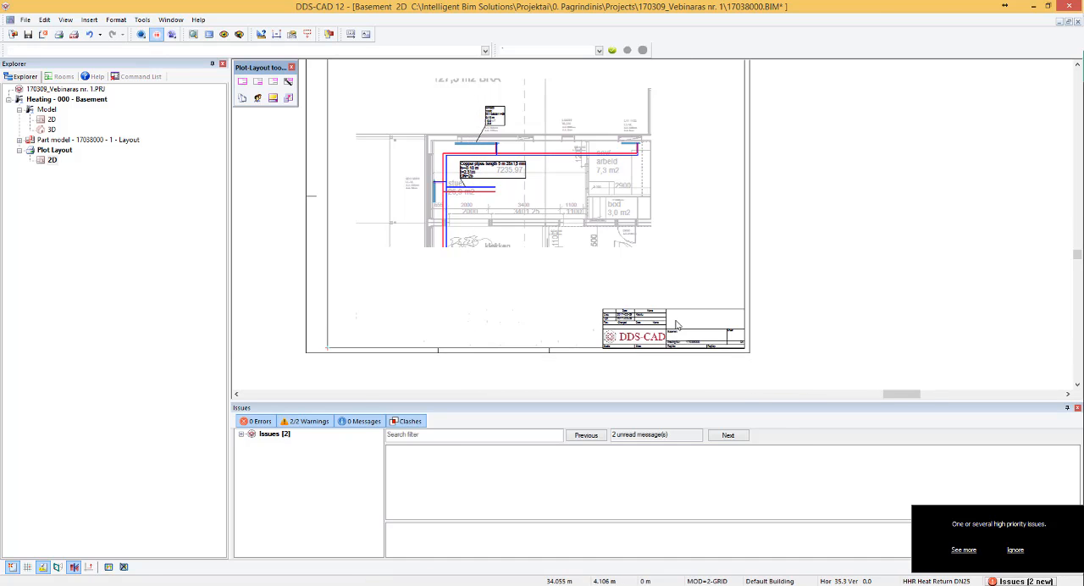
pyautogui.scroll(-1, 627, 297)
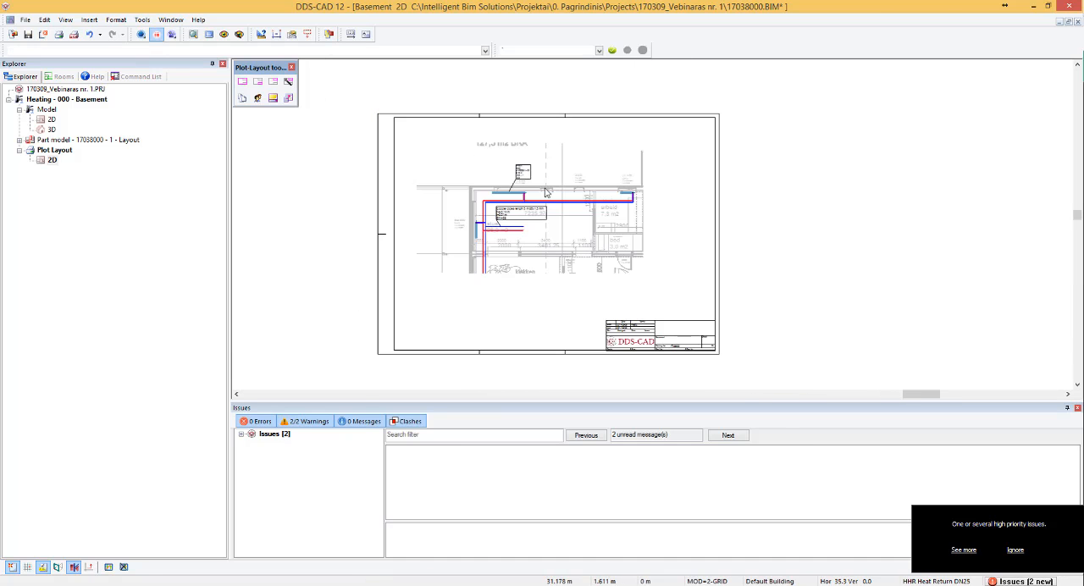
# - Add the text "Pjūvis" with height 2 to the sheet, above the part model drawing
pyautogui.click(365, 34)
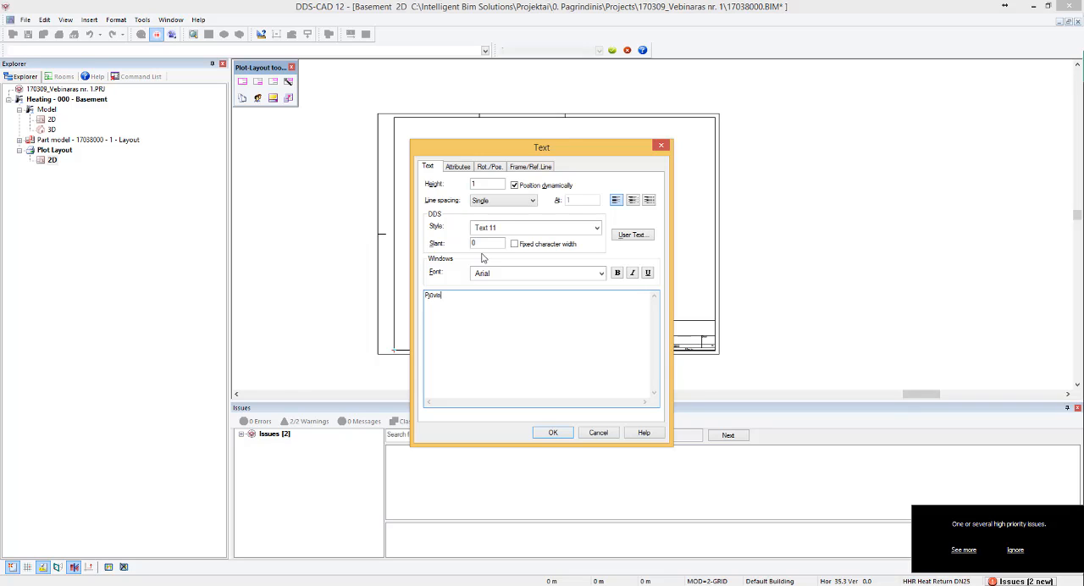
pyautogui.doubleClick(479, 184)
pyautogui.write('2')
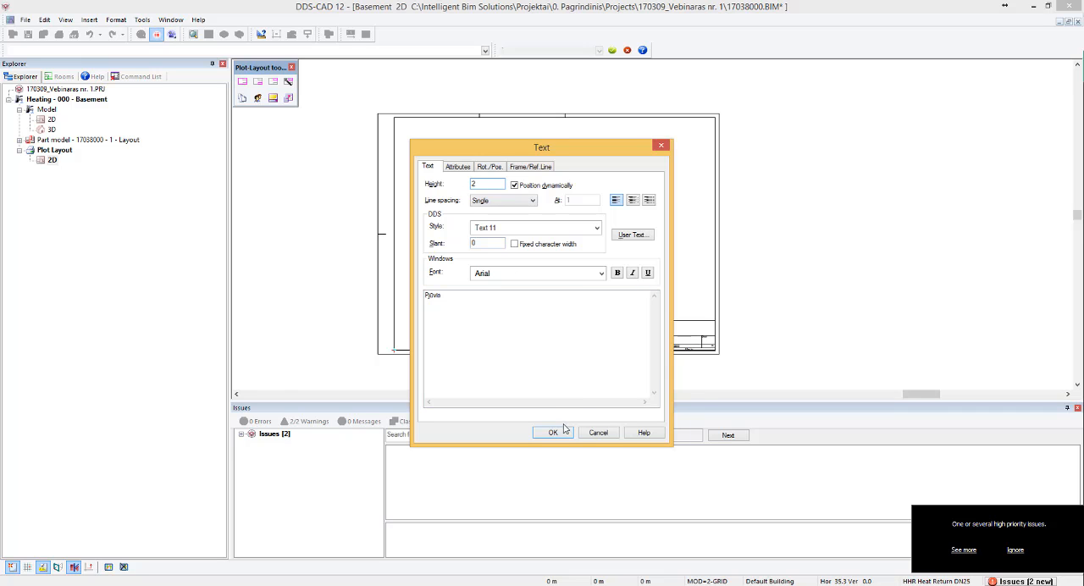
pyautogui.click(552, 432)
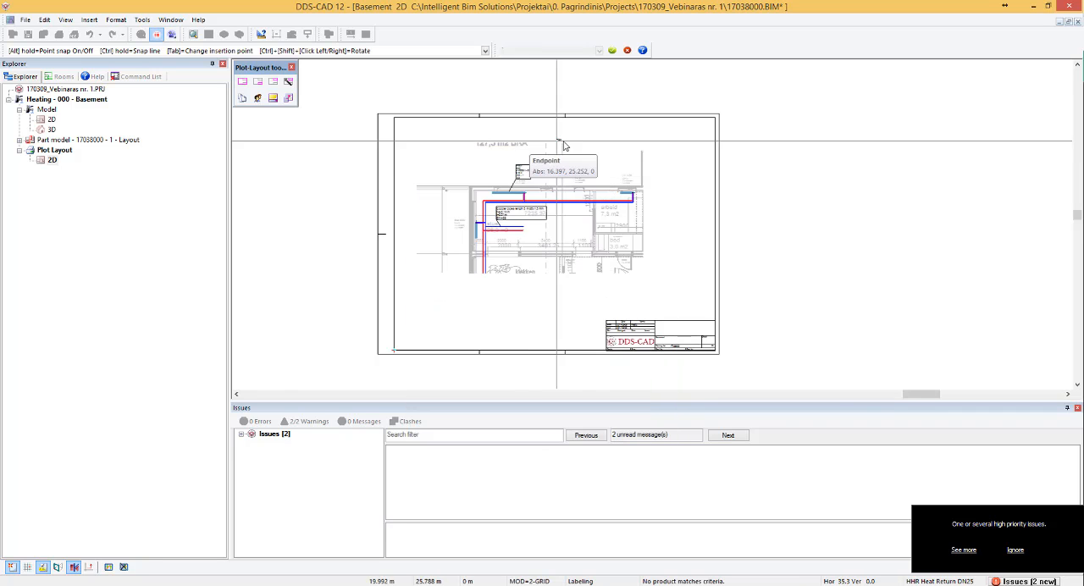
pyautogui.scroll(2, 563, 141)
pyautogui.click(602, 137)
# - Set the height of the "Pjūvis" text to 5
pyautogui.scroll(3, 608, 137)
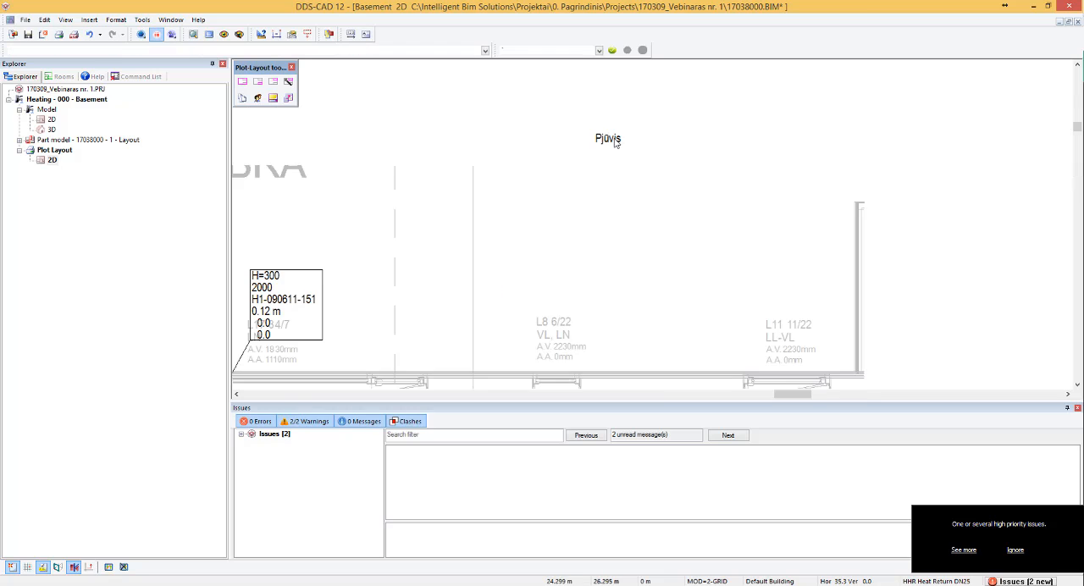
pyautogui.doubleClick(616, 140)
pyautogui.doubleClick(487, 183)
pyautogui.write('5')
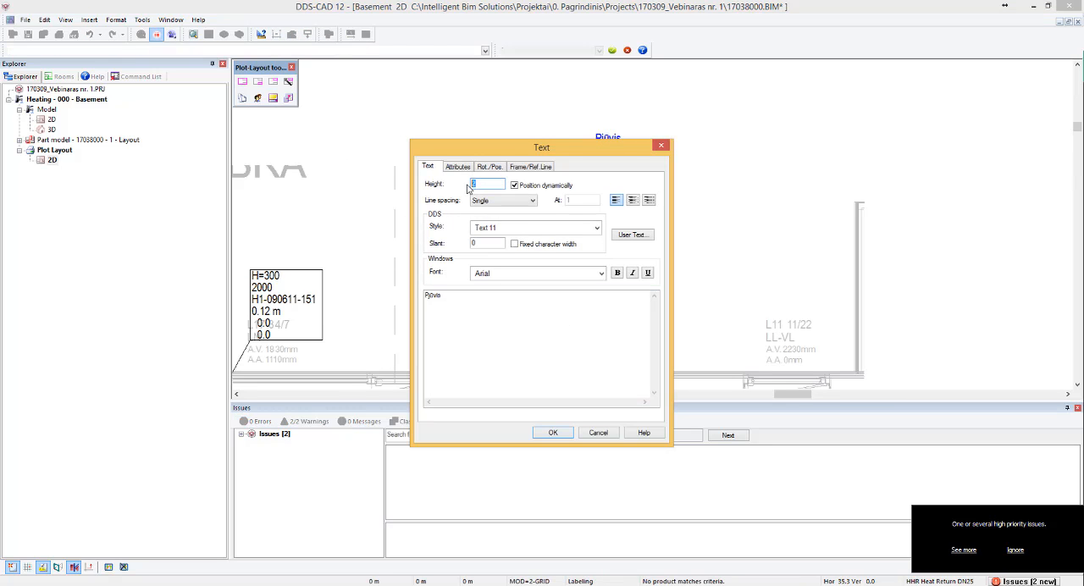
pyautogui.click(552, 432)
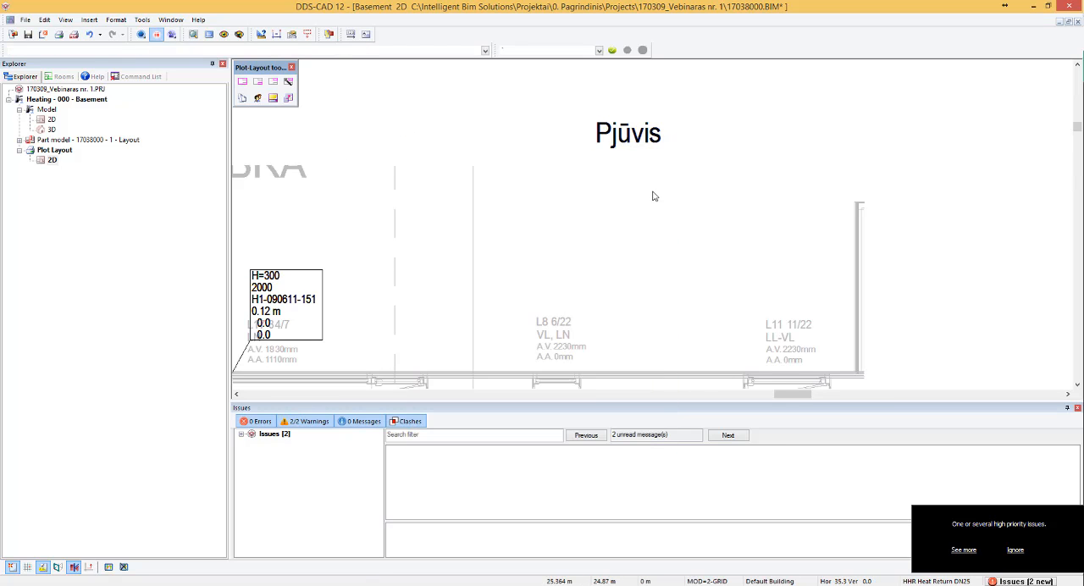
pyautogui.scroll(-4, 651, 191)
pyautogui.scroll(2, 697, 326)
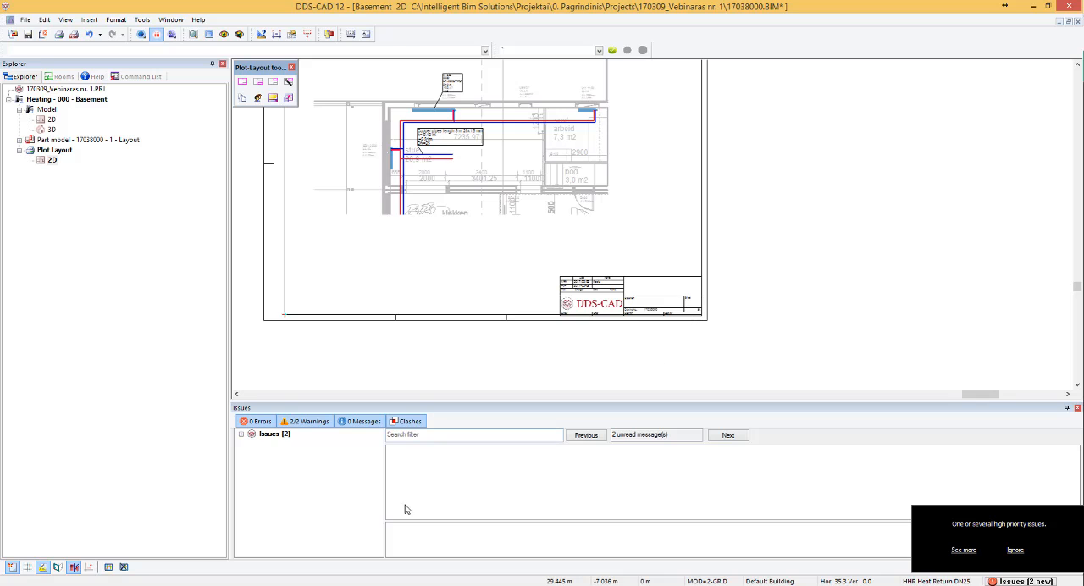
pyautogui.click(324, 542)
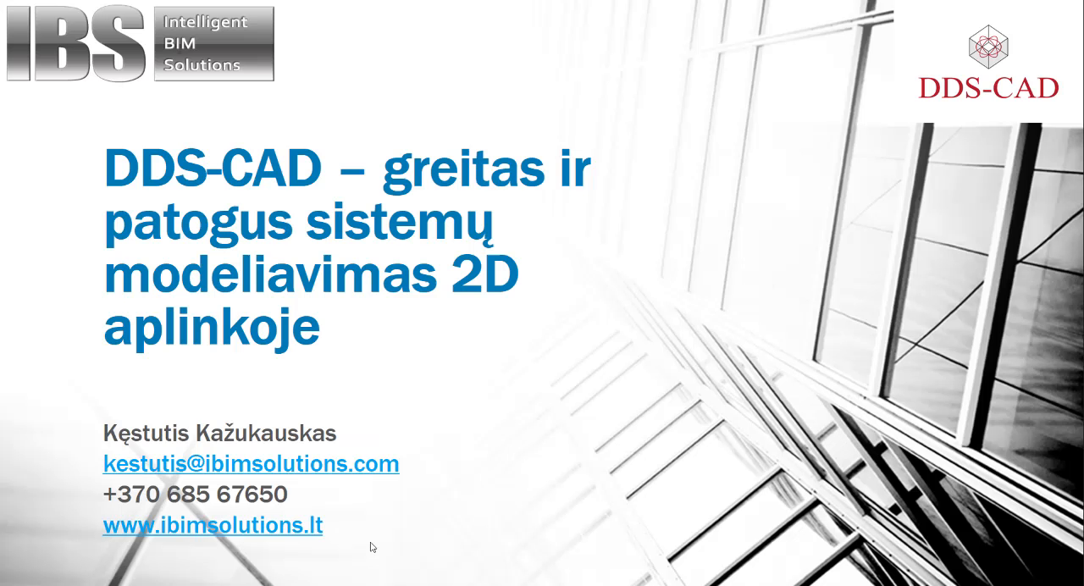